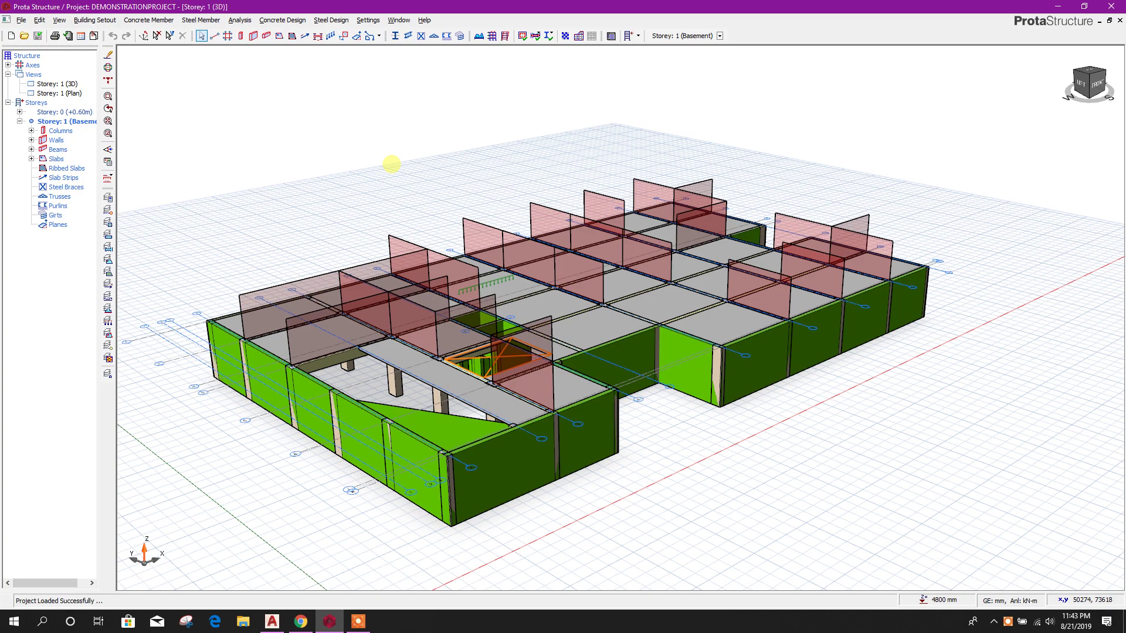
- Turn off the grid in the scene settings of the 3D view
{"action": "middle_click_drag", "start_coordinate": [367, 138], "coordinate": [415, 121]}
{"action": "middle_click_drag", "start_coordinate": [761, 475], "coordinate": [721, 495], "text": "shift"}
{"action": "scroll", "coordinate": [499, 325], "scroll_direction": "down", "scroll_amount": 2}
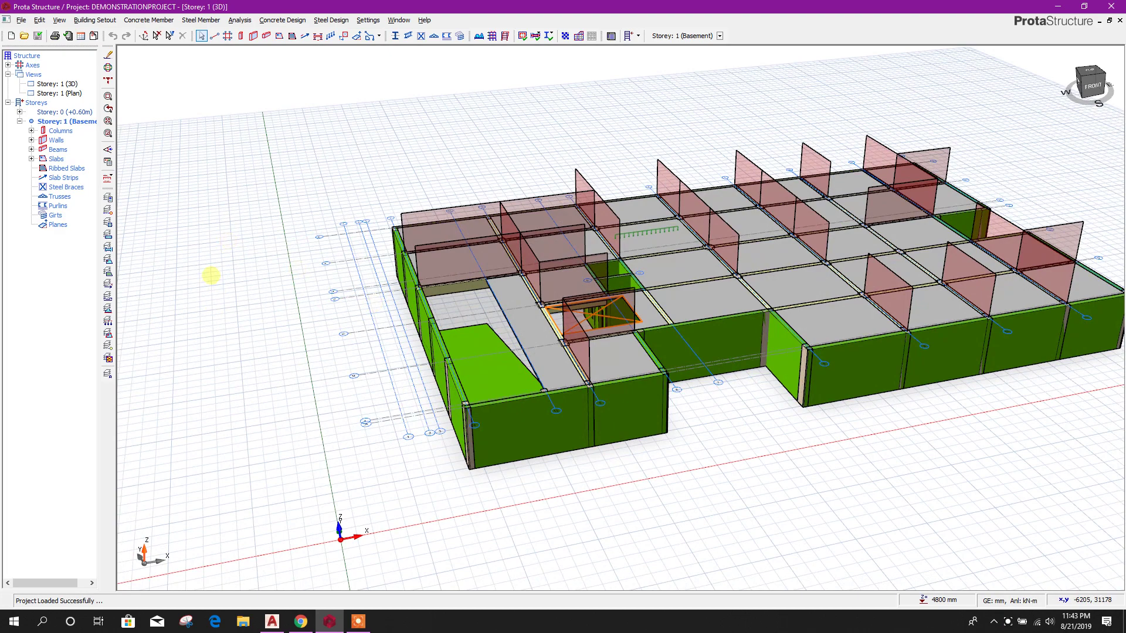
{"action": "scroll", "coordinate": [306, 243], "scroll_direction": "up", "scroll_amount": 3}
{"action": "scroll", "coordinate": [467, 427], "scroll_direction": "down", "scroll_amount": 3}
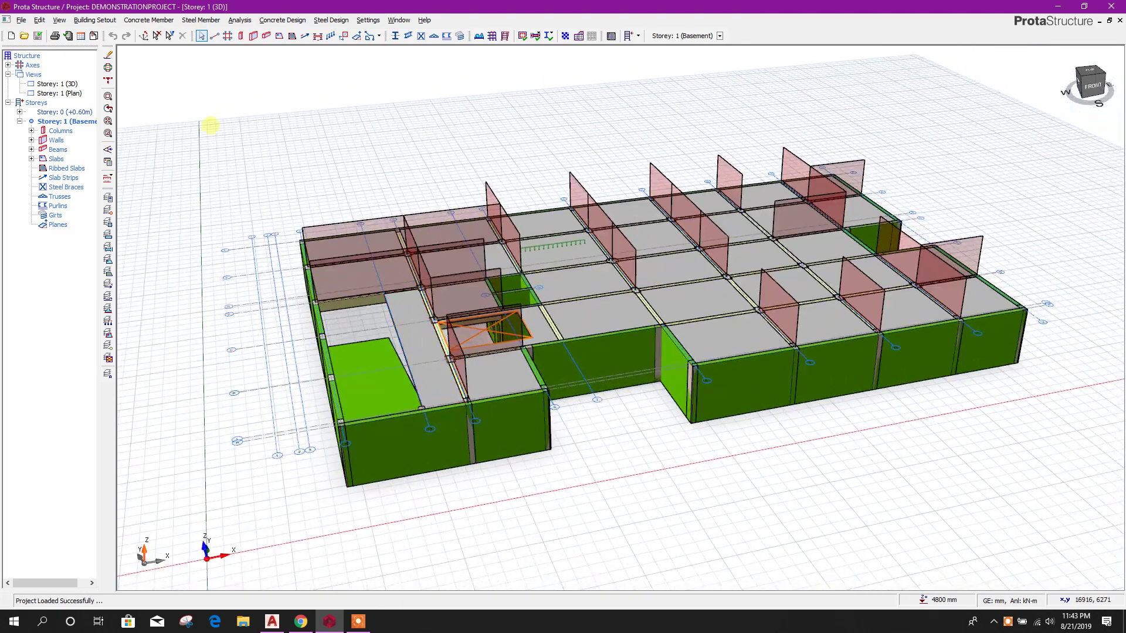
{"action": "left_click", "coordinate": [108, 162]}
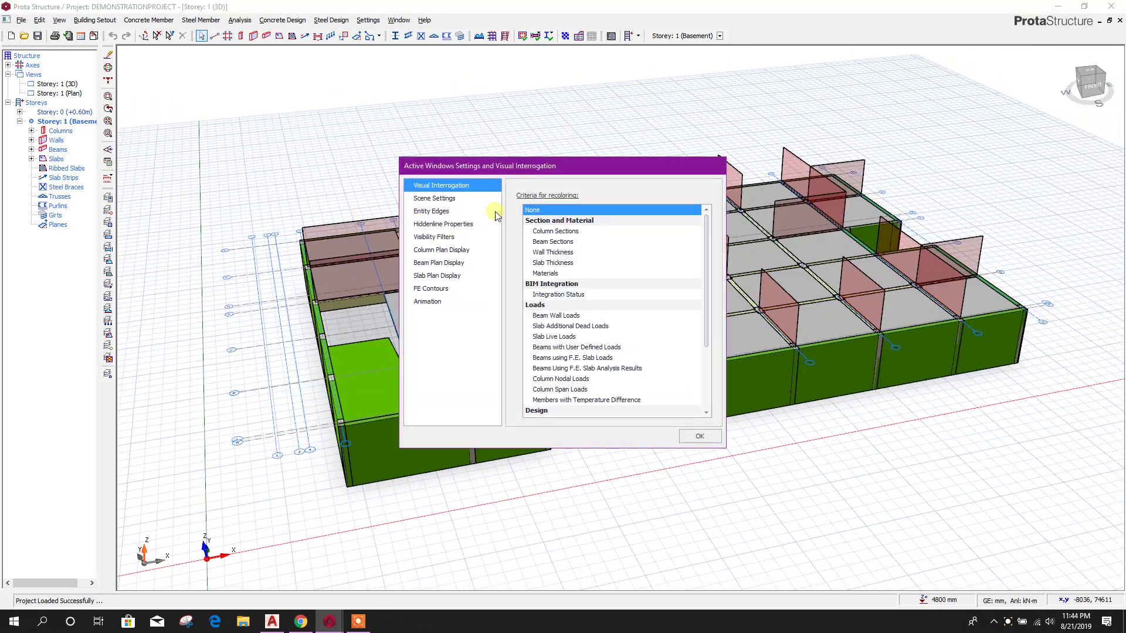
{"action": "left_click", "coordinate": [439, 199]}
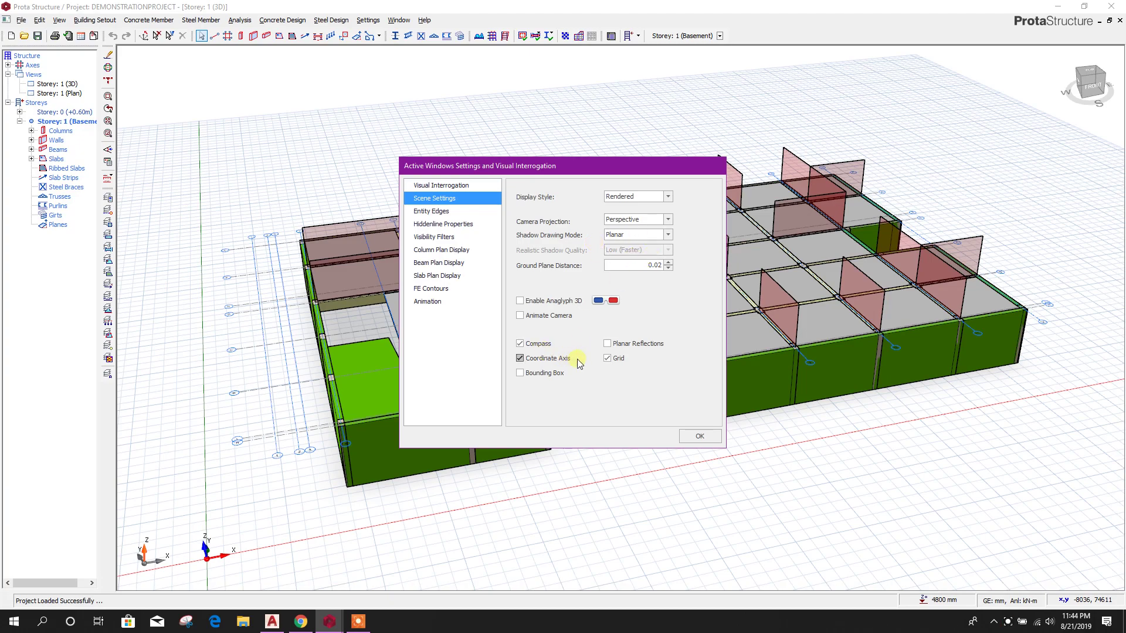
{"action": "left_click", "coordinate": [618, 359]}
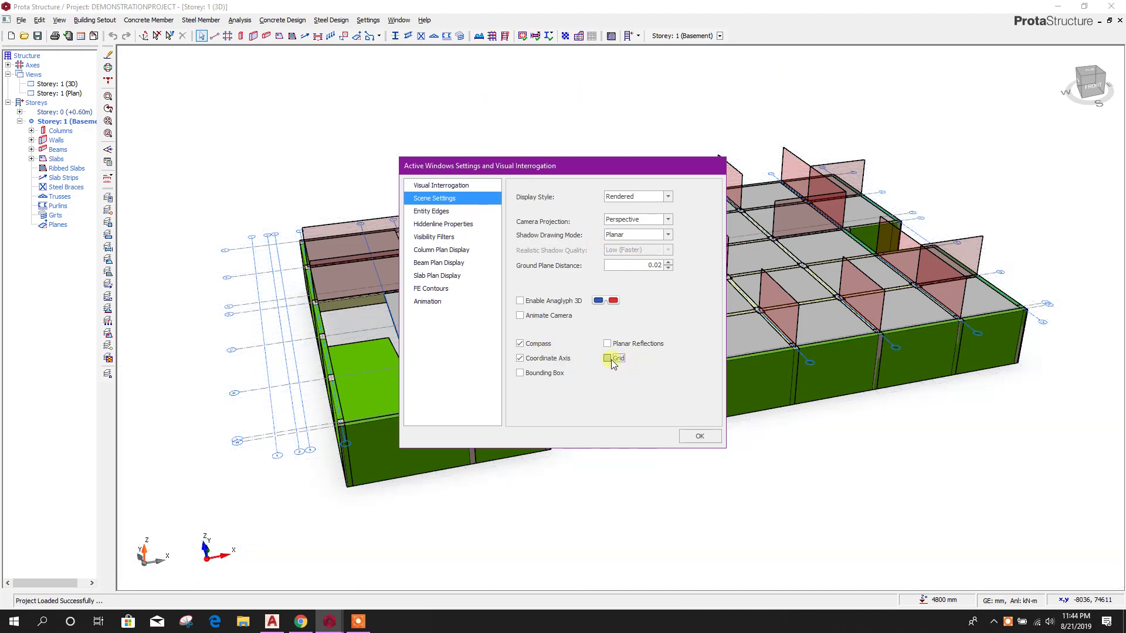
{"action": "left_click", "coordinate": [697, 439]}
{"action": "middle_click_drag", "start_coordinate": [783, 454], "coordinate": [736, 476]}
{"action": "middle_click_drag", "start_coordinate": [674, 460], "coordinate": [642, 440]}
- Switch to AutoCAD and examine the storey levels and heights from the basement upward in section A-A of PROTA.dwg
{"action": "left_click", "coordinate": [271, 621]}
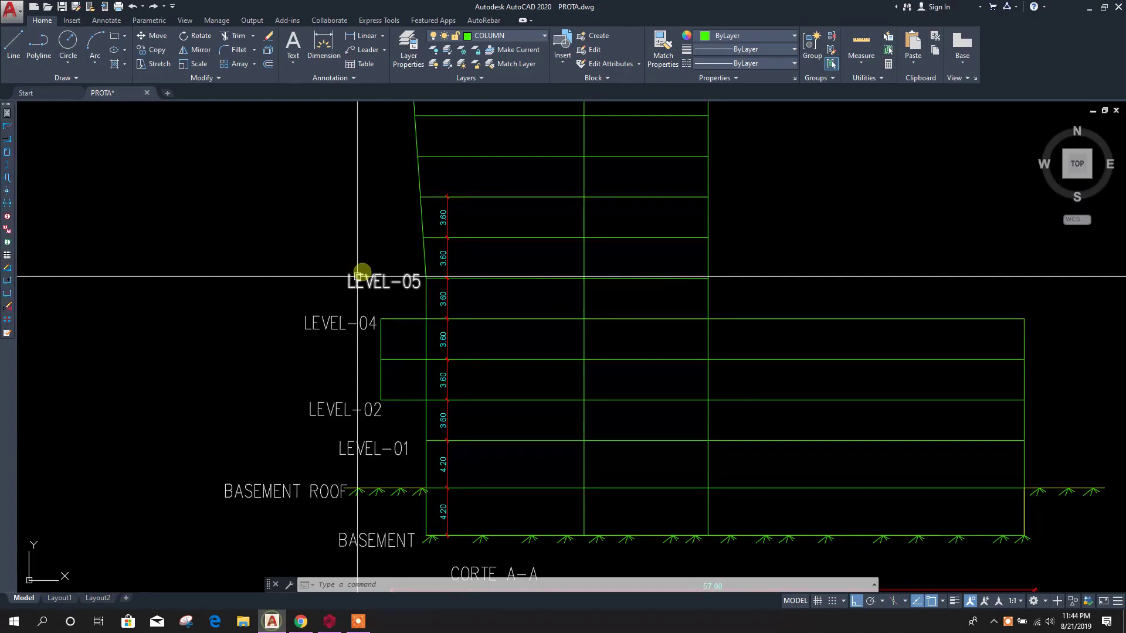
{"action": "scroll", "coordinate": [398, 415], "scroll_direction": "up", "scroll_amount": 2}
{"action": "left_click", "coordinate": [457, 445]}
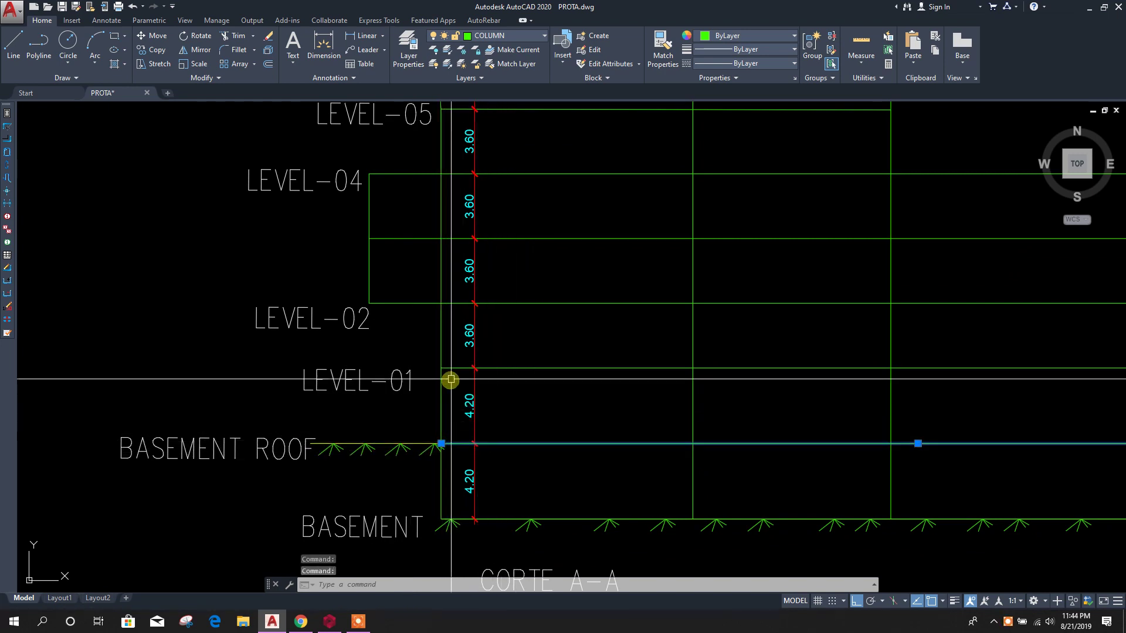
{"action": "left_click", "coordinate": [508, 444]}
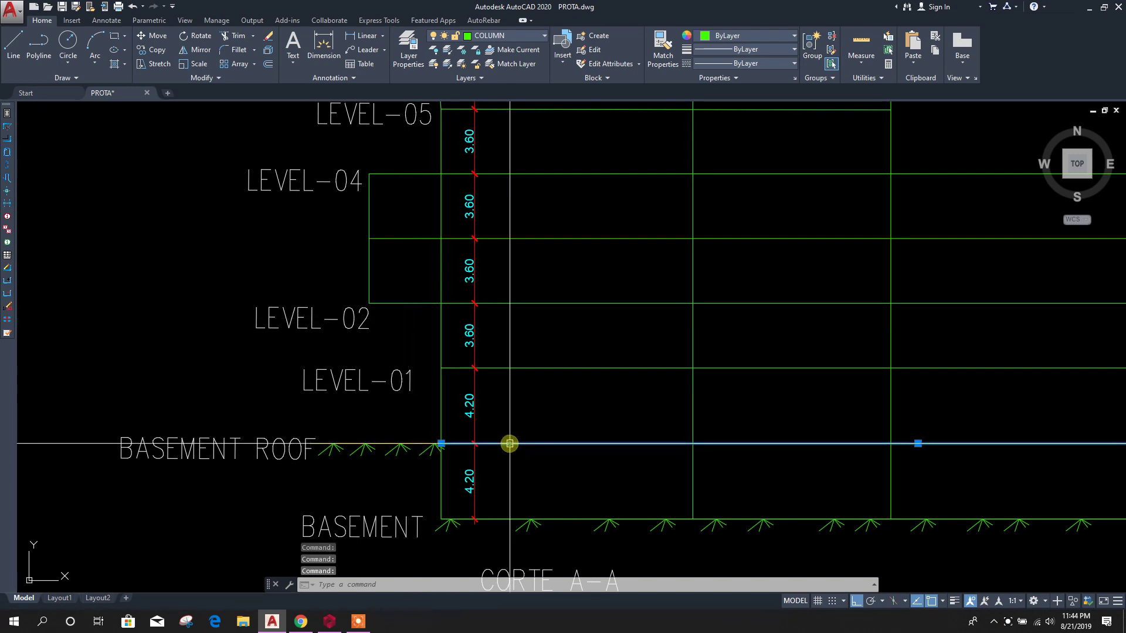
{"action": "key", "text": "Escape"}
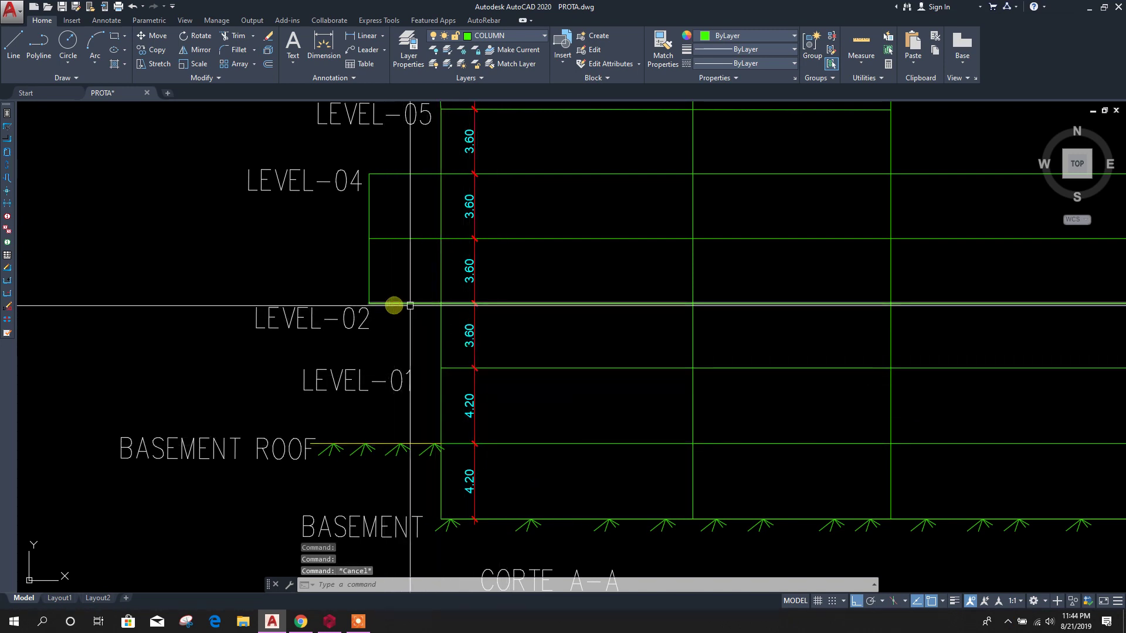
{"action": "middle_click_drag", "start_coordinate": [421, 309], "coordinate": [417, 328]}
- Switch back to ProtaStructure and insert a new storey on top, setting the total number of storeys to 2
{"action": "left_click", "coordinate": [329, 622]}
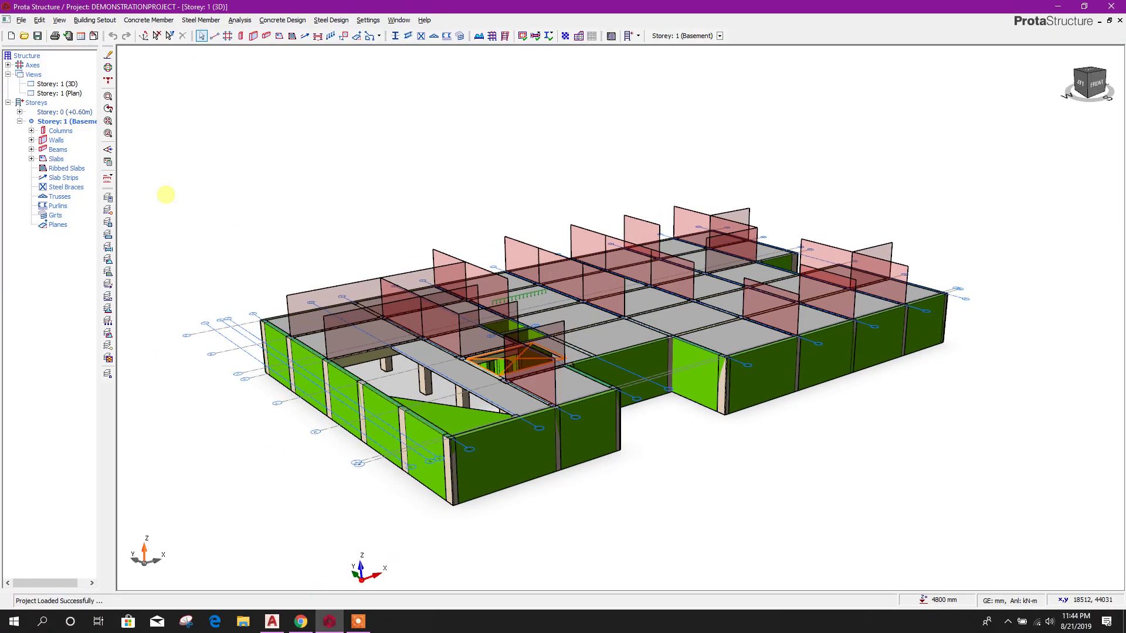
{"action": "right_click", "coordinate": [36, 107]}
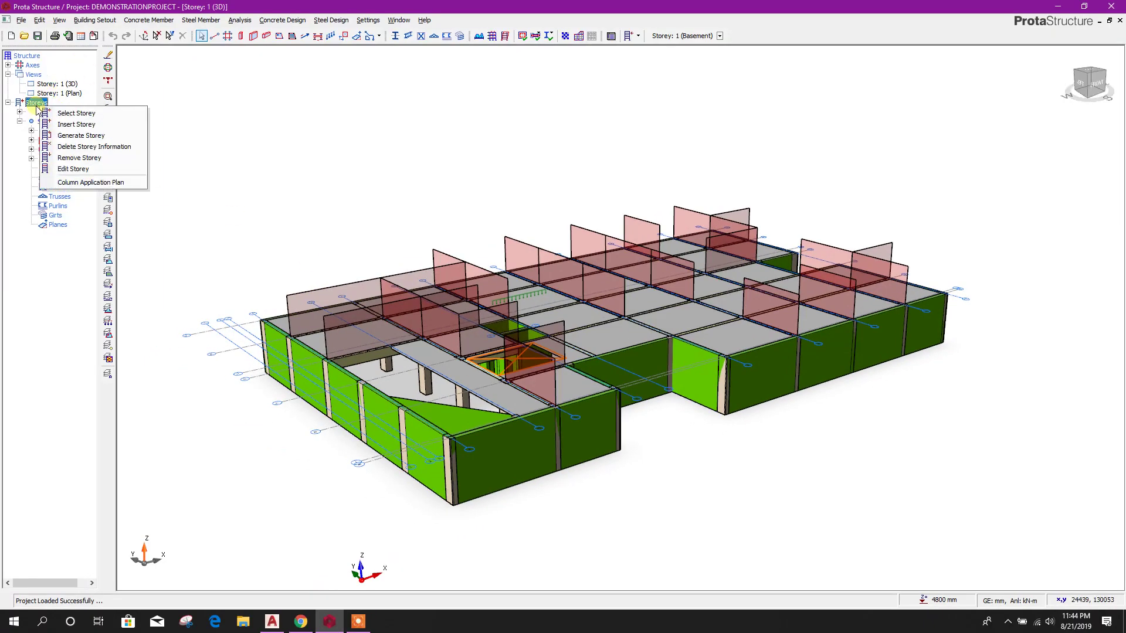
{"action": "left_click", "coordinate": [66, 124]}
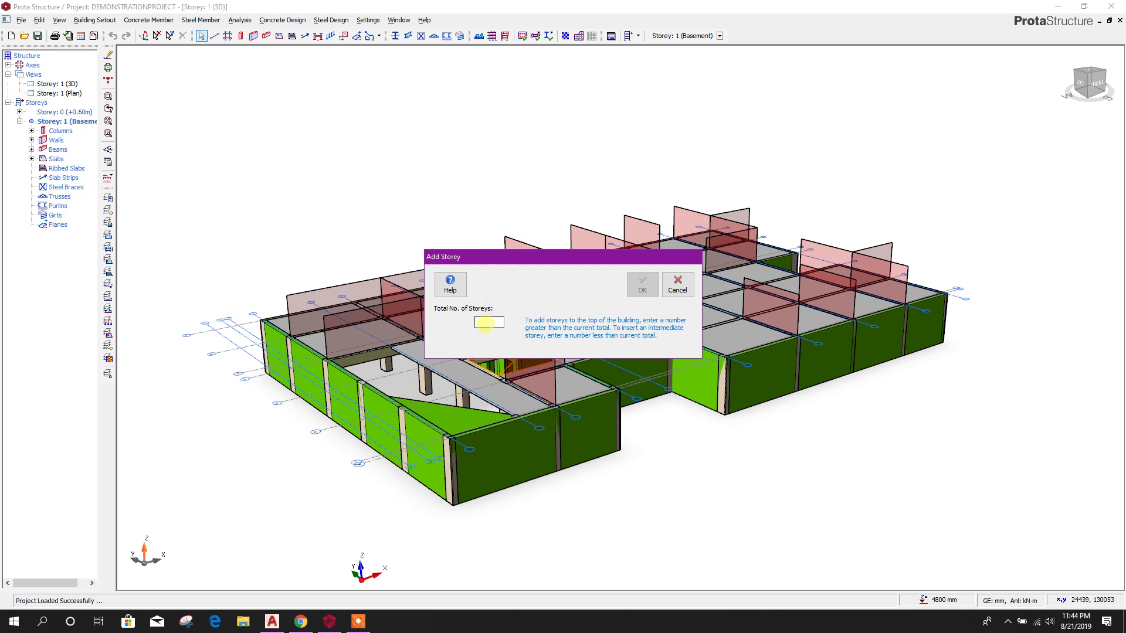
{"action": "left_click", "coordinate": [485, 323]}
{"action": "type", "text": "1"}
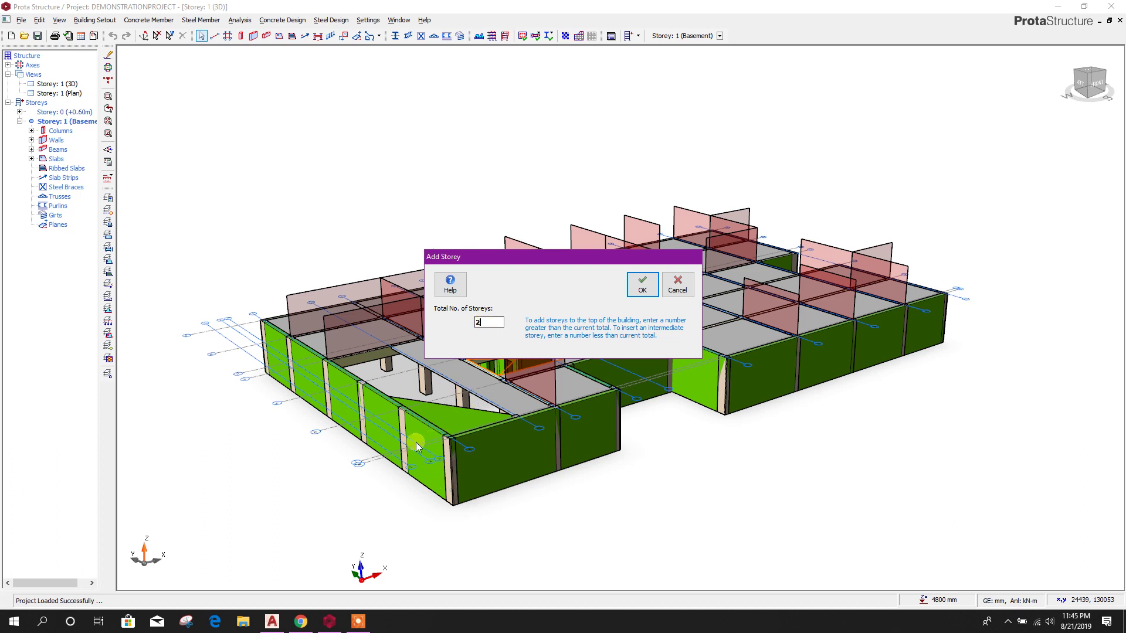
{"action": "left_click_drag", "start_coordinate": [470, 259], "coordinate": [467, 244]}
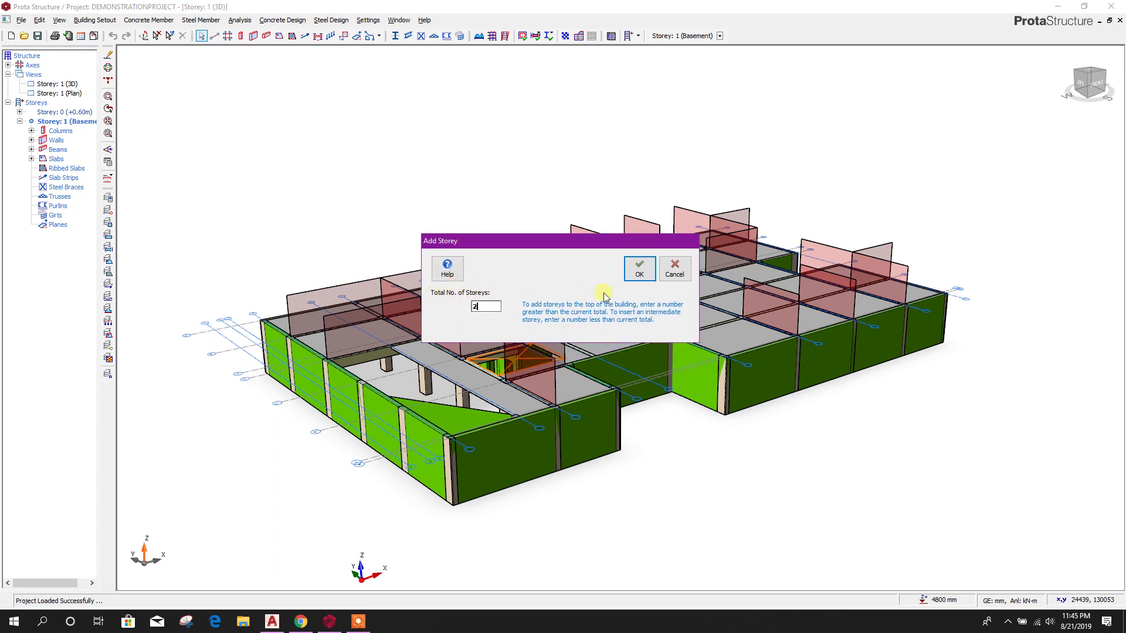
{"action": "left_click", "coordinate": [641, 273]}
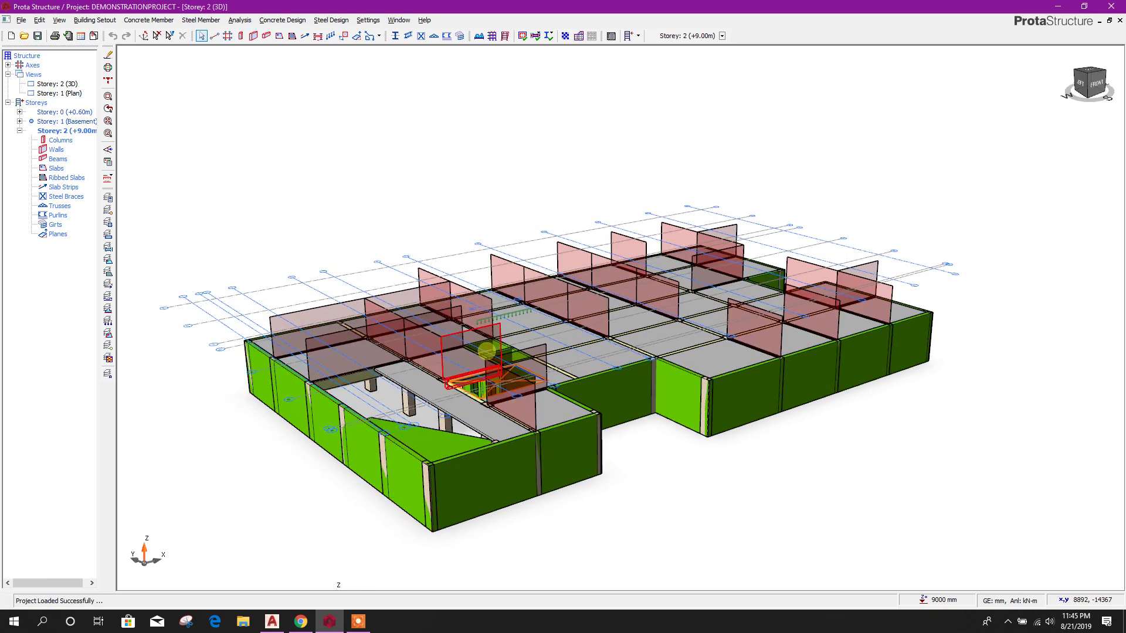
{"action": "middle_click_drag", "start_coordinate": [319, 300], "coordinate": [306, 310]}
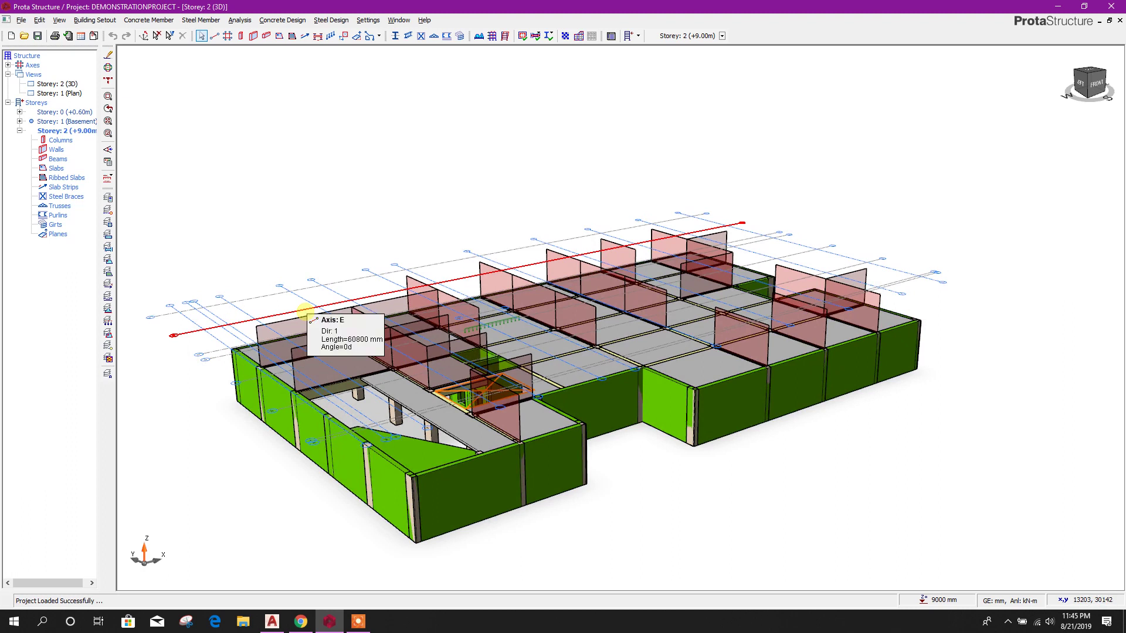
- Make Storey 1 (Basement) the active storey
{"action": "double_click", "coordinate": [56, 122]}
{"action": "right_click", "coordinate": [68, 123]}
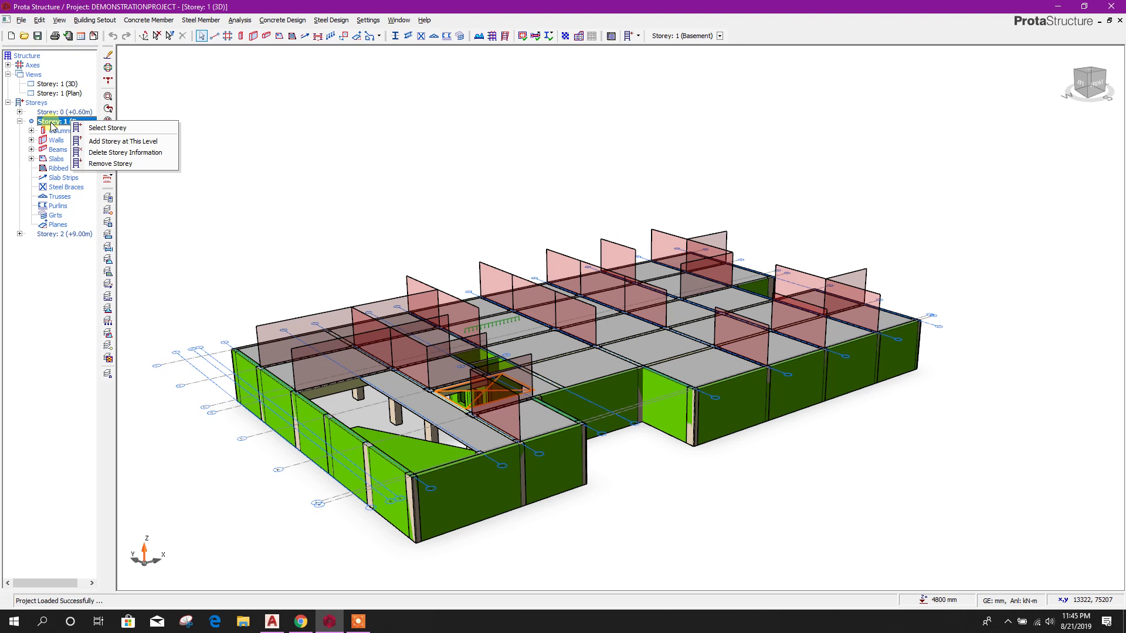
{"action": "right_click", "coordinate": [40, 104]}
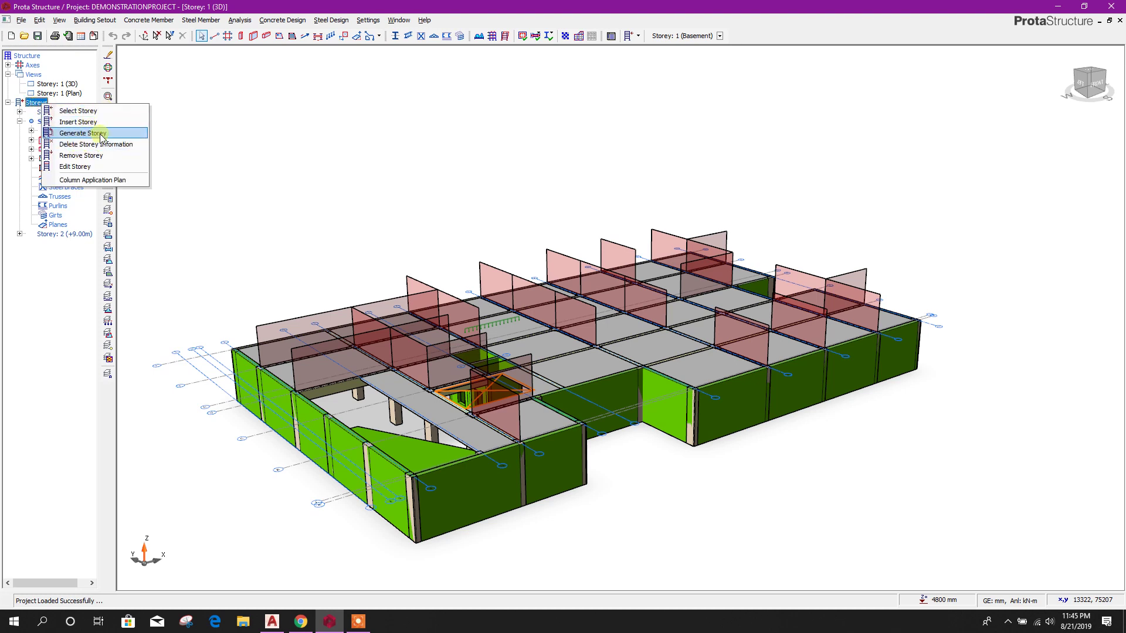
{"action": "left_click", "coordinate": [38, 102]}
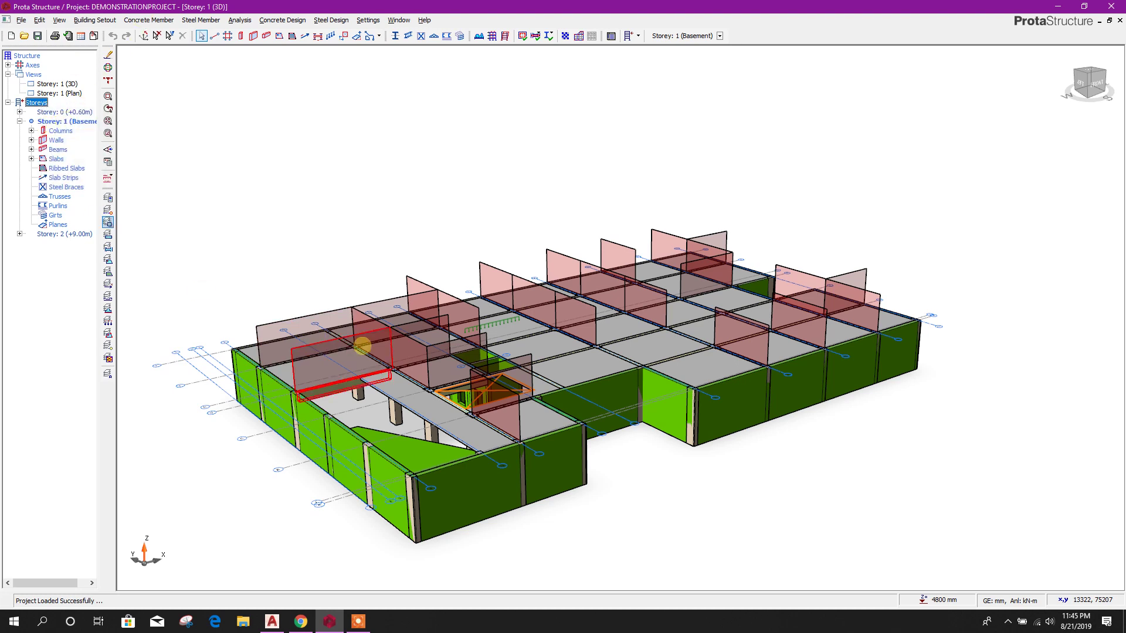
- Generate Storey 2 (+9.00m) from Storey 1 (Basement), copying every member type except walls
{"action": "right_click", "coordinate": [42, 110]}
{"action": "left_click", "coordinate": [75, 136]}
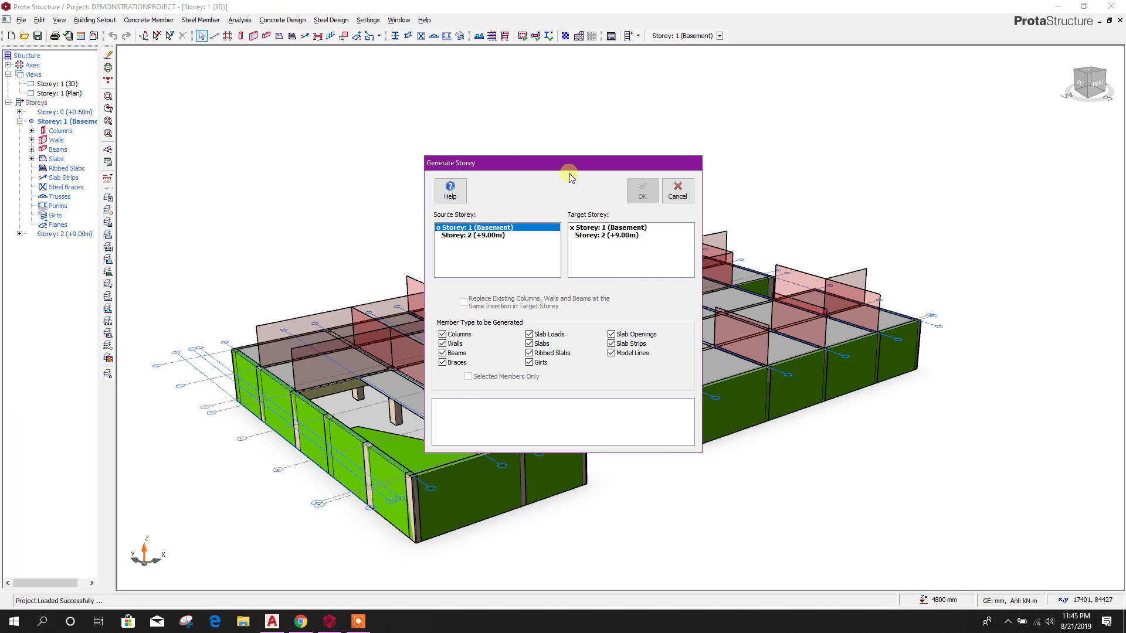
{"action": "left_click", "coordinate": [632, 226]}
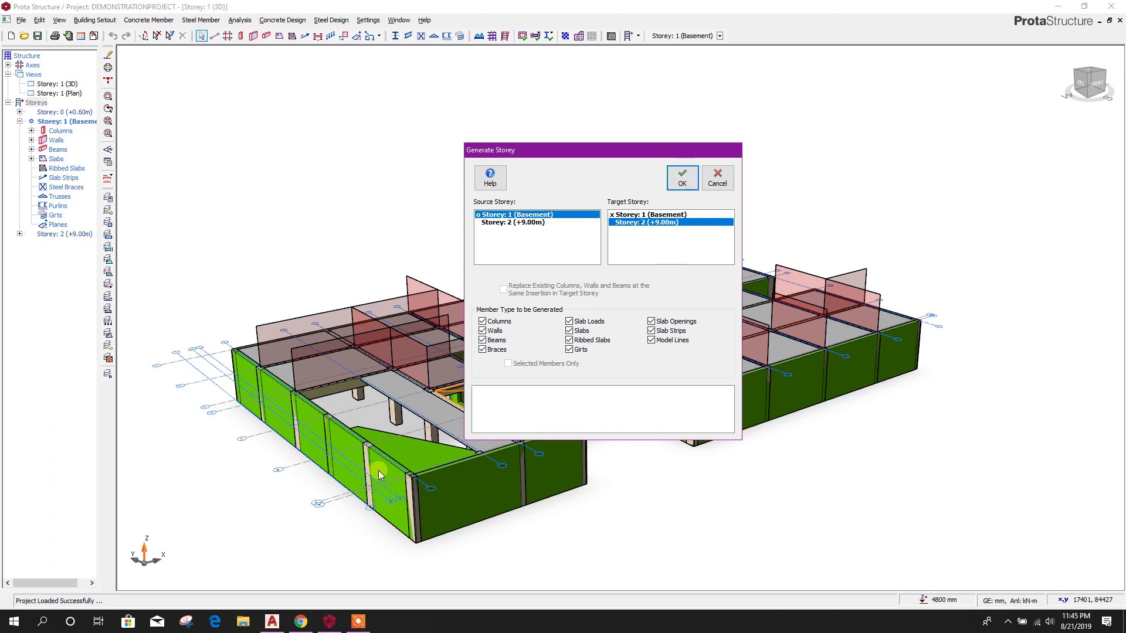
{"action": "left_click_drag", "start_coordinate": [614, 153], "coordinate": [570, 152]}
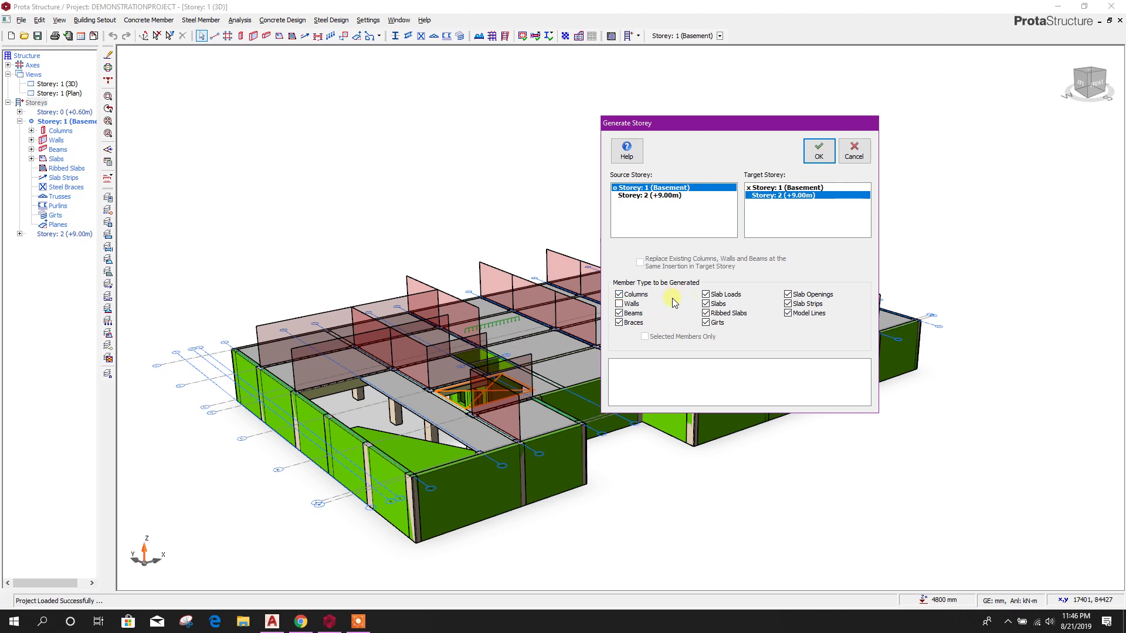
{"action": "left_click_drag", "start_coordinate": [733, 124], "coordinate": [720, 135]}
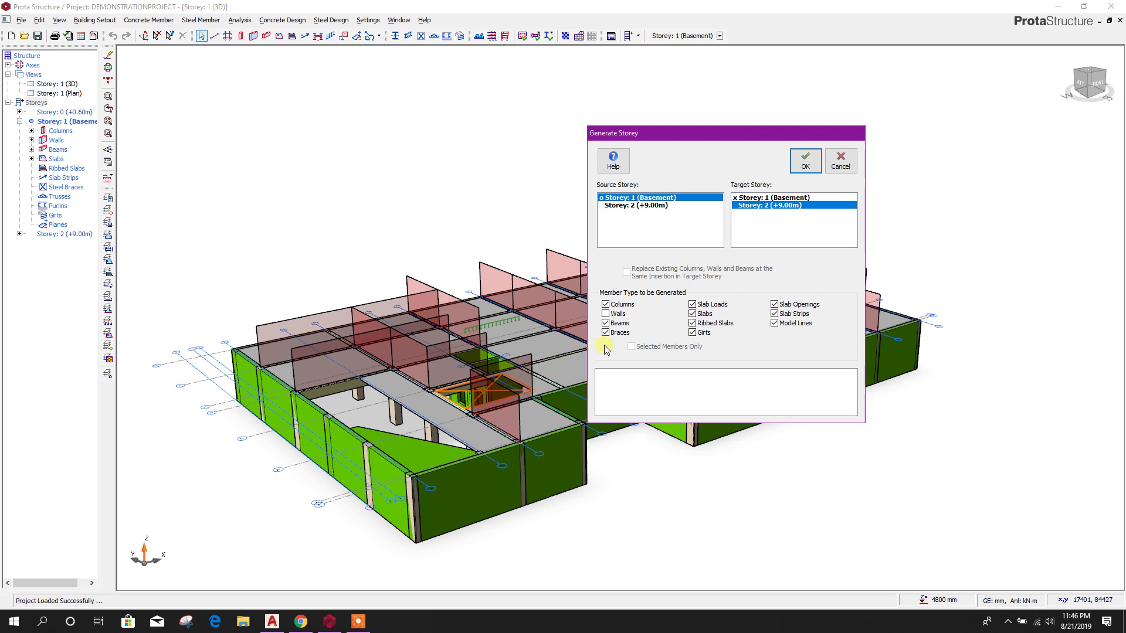
{"action": "left_click", "coordinate": [807, 164]}
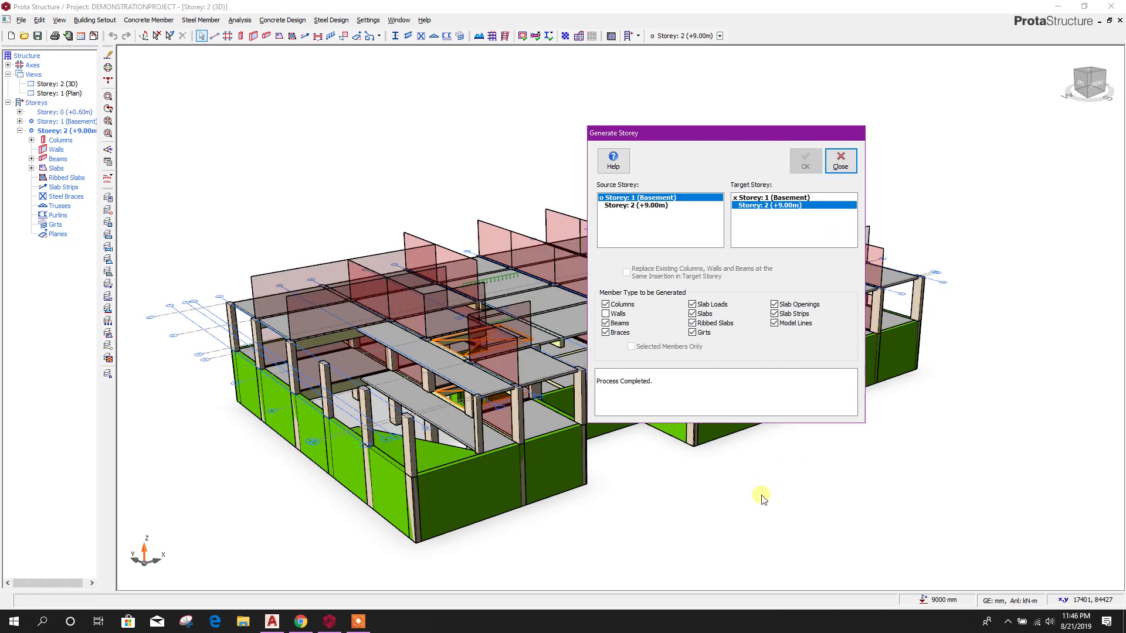
{"action": "left_click", "coordinate": [842, 168]}
- Reactivate Storey 1 (Basement) and examine its members and core walls from below
{"action": "mouse_move", "coordinate": [800, 490]}
{"action": "middle_mouse_down"}
{"action": "mouse_move", "coordinate": [779, 466]}
{"action": "mouse_move", "coordinate": [746, 512]}
{"action": "mouse_move", "coordinate": [804, 533]}
{"action": "middle_mouse_up"}
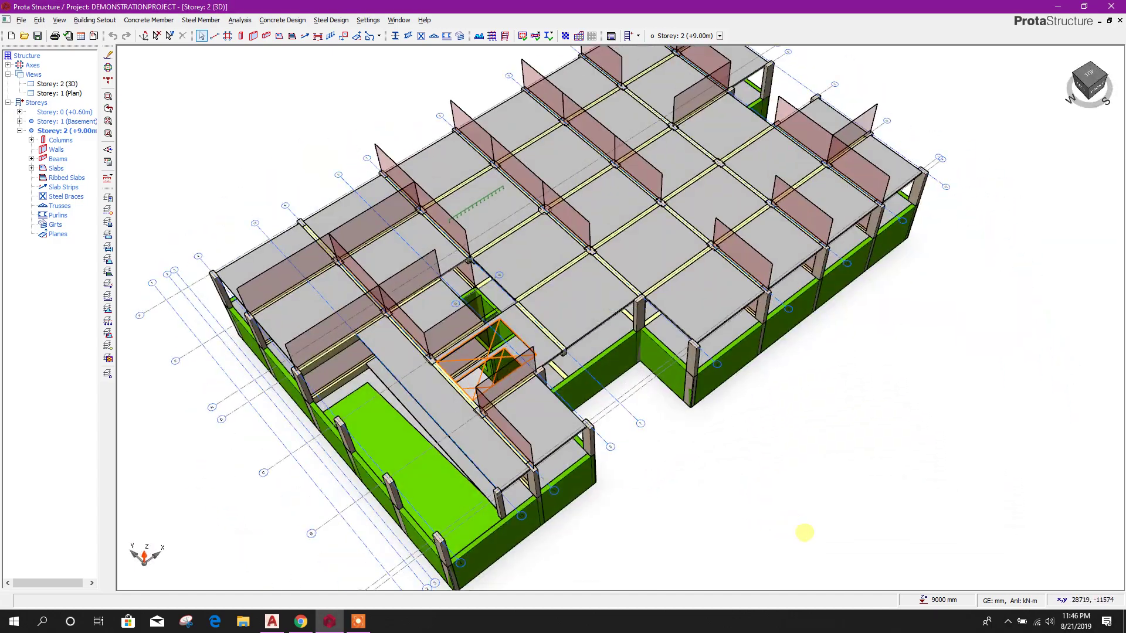
{"action": "scroll", "coordinate": [538, 381], "scroll_direction": "up", "scroll_amount": 5}
{"action": "scroll", "coordinate": [539, 381], "scroll_direction": "down", "scroll_amount": 3}
{"action": "middle_click_drag", "start_coordinate": [595, 382], "coordinate": [544, 444]}
{"action": "scroll", "coordinate": [556, 392], "scroll_direction": "up", "scroll_amount": 3}
{"action": "scroll", "coordinate": [526, 385], "scroll_direction": "down", "scroll_amount": 5}
{"action": "middle_click_drag", "start_coordinate": [756, 425], "coordinate": [651, 407]}
{"action": "middle_click_drag", "start_coordinate": [756, 364], "coordinate": [528, 443]}
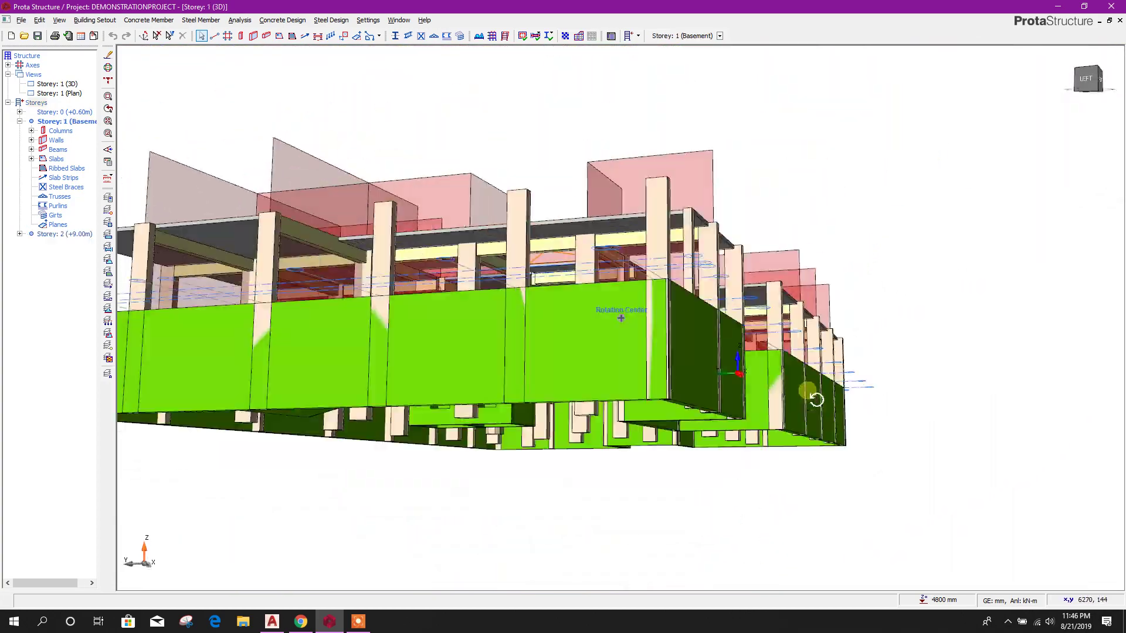
- Select the five basement core walls 1W13 to 1W17 and generate only these selected members in Storey 2 (+9.00m)
{"action": "scroll", "coordinate": [528, 443], "scroll_direction": "up", "scroll_amount": 3}
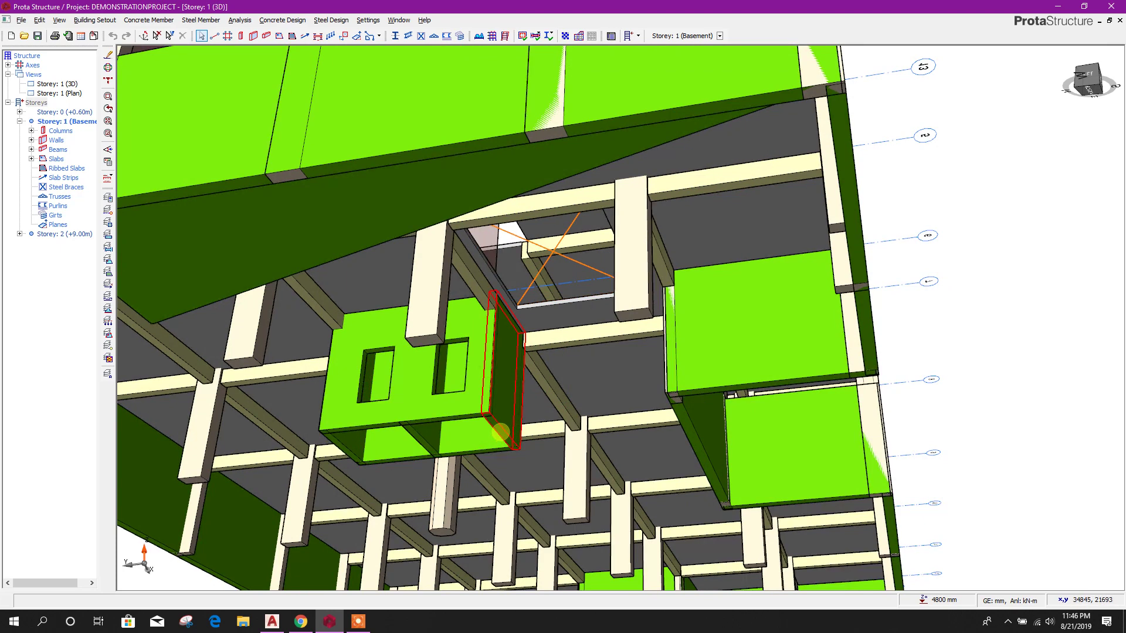
{"action": "left_click", "coordinate": [500, 433]}
{"action": "left_click", "coordinate": [458, 418]}
{"action": "left_click", "coordinate": [457, 417]}
{"action": "left_click", "coordinate": [343, 455]}
{"action": "left_click", "coordinate": [345, 455]}
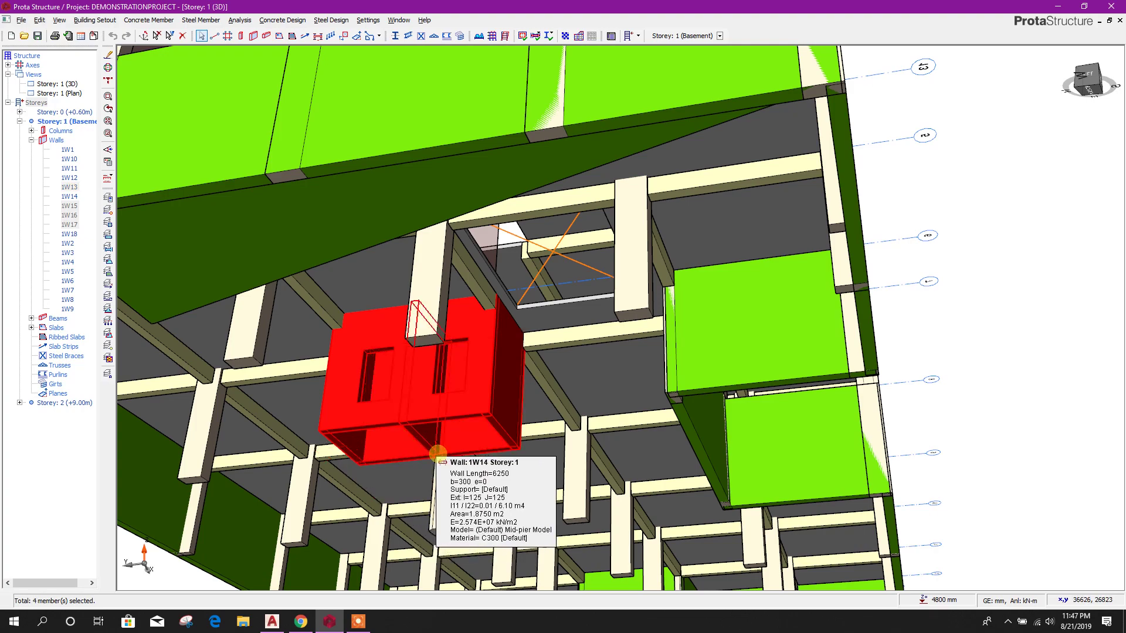
{"action": "left_click", "coordinate": [438, 453]}
{"action": "middle_click_drag", "start_coordinate": [633, 407], "coordinate": [645, 438]}
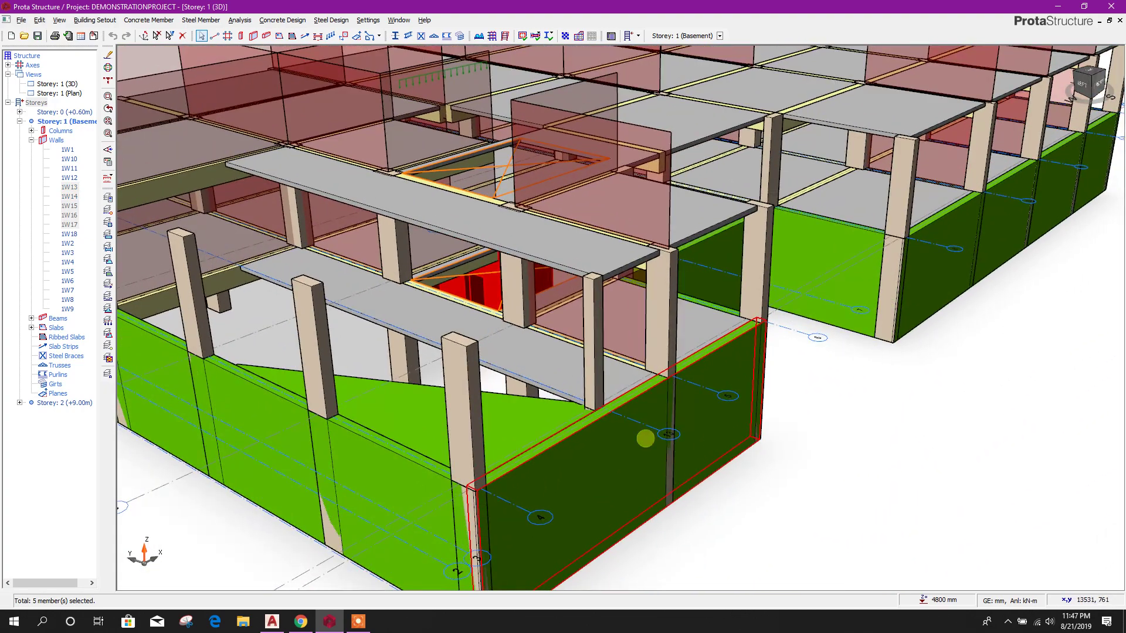
{"action": "right_click", "coordinate": [36, 103]}
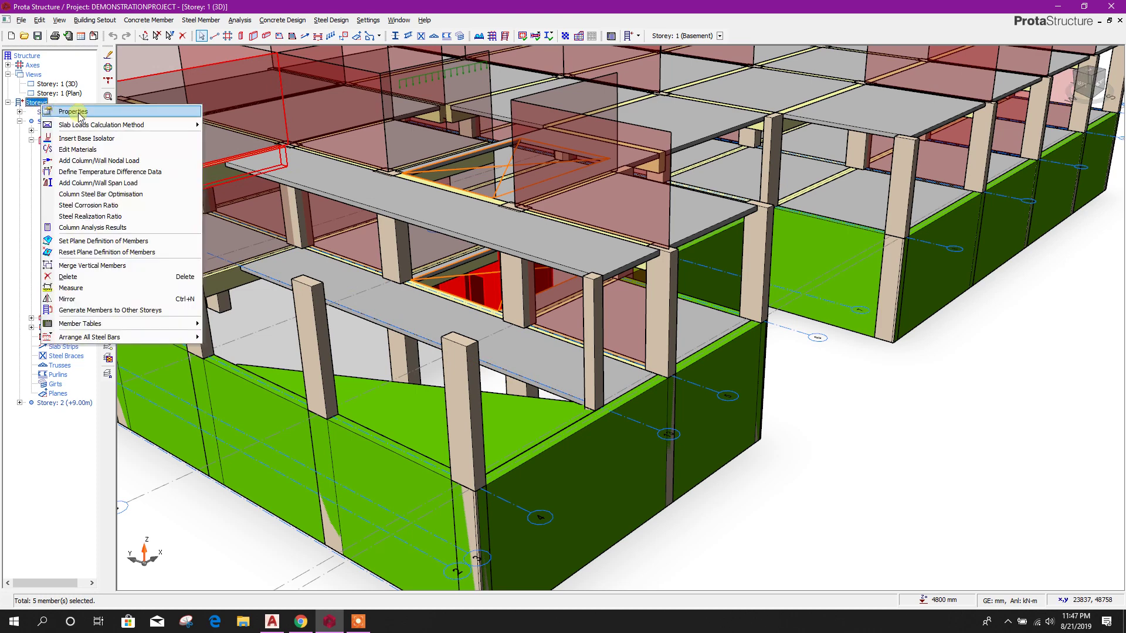
{"action": "right_click", "coordinate": [28, 104]}
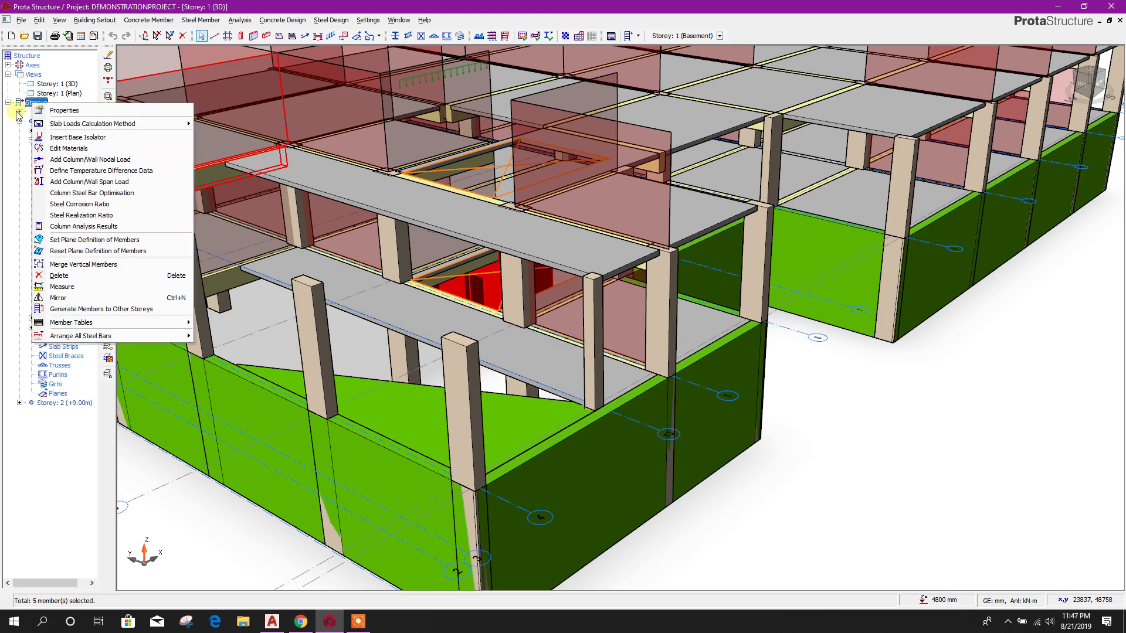
{"action": "left_click", "coordinate": [103, 22]}
{"action": "left_click", "coordinate": [95, 19]}
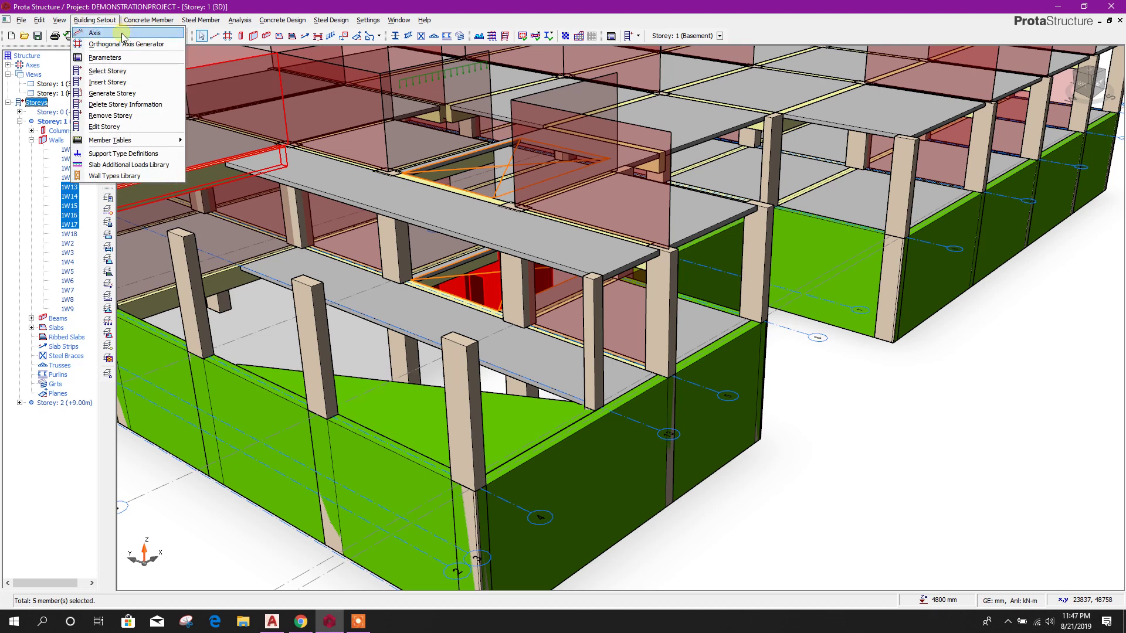
{"action": "left_click", "coordinate": [117, 89]}
{"action": "left_click_drag", "start_coordinate": [566, 163], "coordinate": [749, 157]}
{"action": "left_click", "coordinate": [788, 229]}
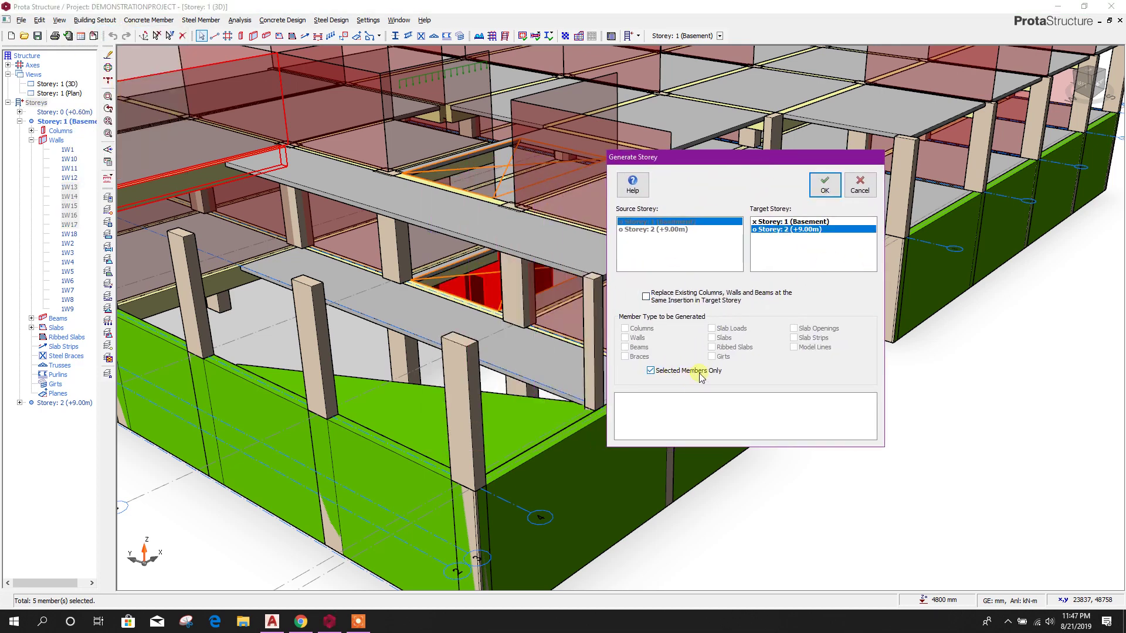
{"action": "left_click", "coordinate": [824, 185]}
{"action": "left_click", "coordinate": [865, 190]}
{"action": "middle_click_drag", "start_coordinate": [716, 384], "coordinate": [789, 354]}
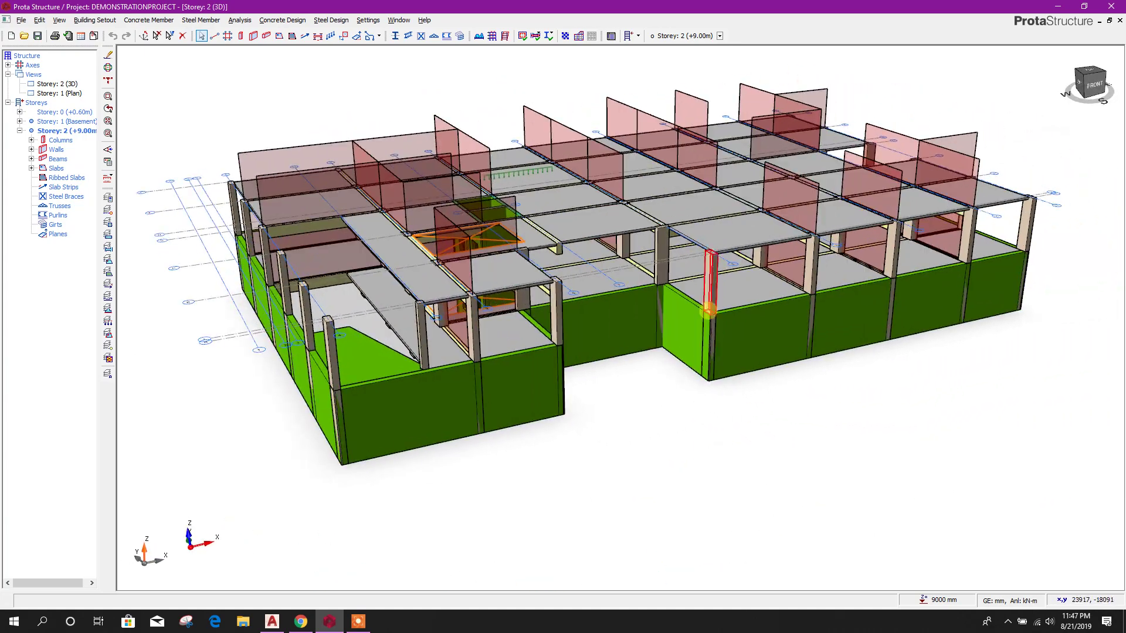
{"action": "middle_click_drag", "start_coordinate": [633, 413], "coordinate": [544, 359]}
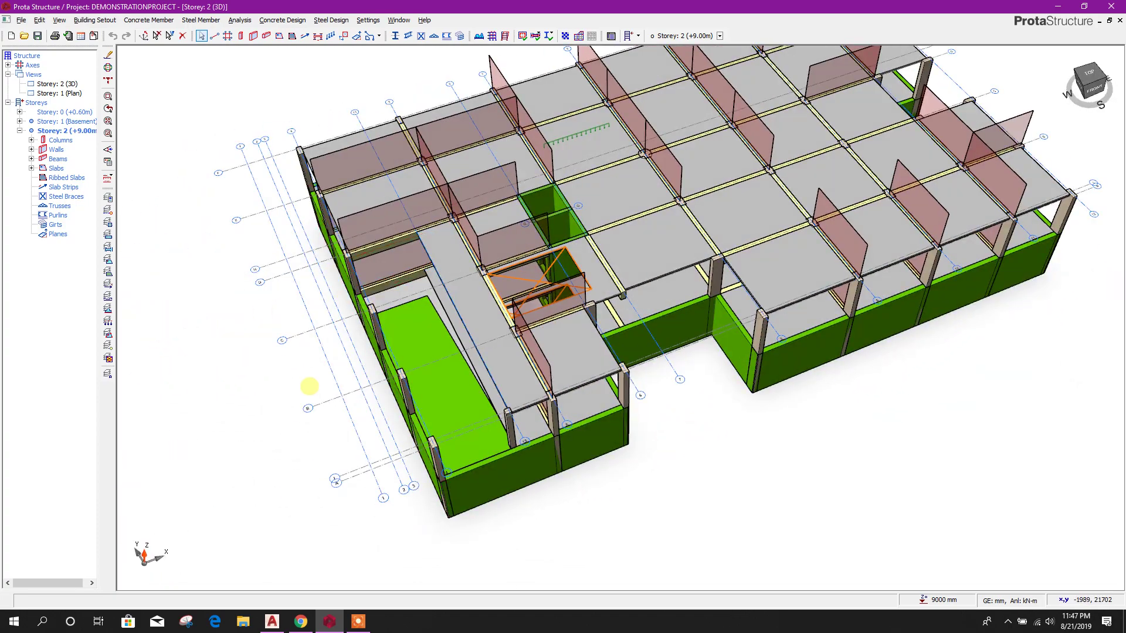
- Examine the generated Storey 2 members and core walls in the 3D model from several angles
{"action": "middle_click_drag", "start_coordinate": [656, 471], "coordinate": [615, 498]}
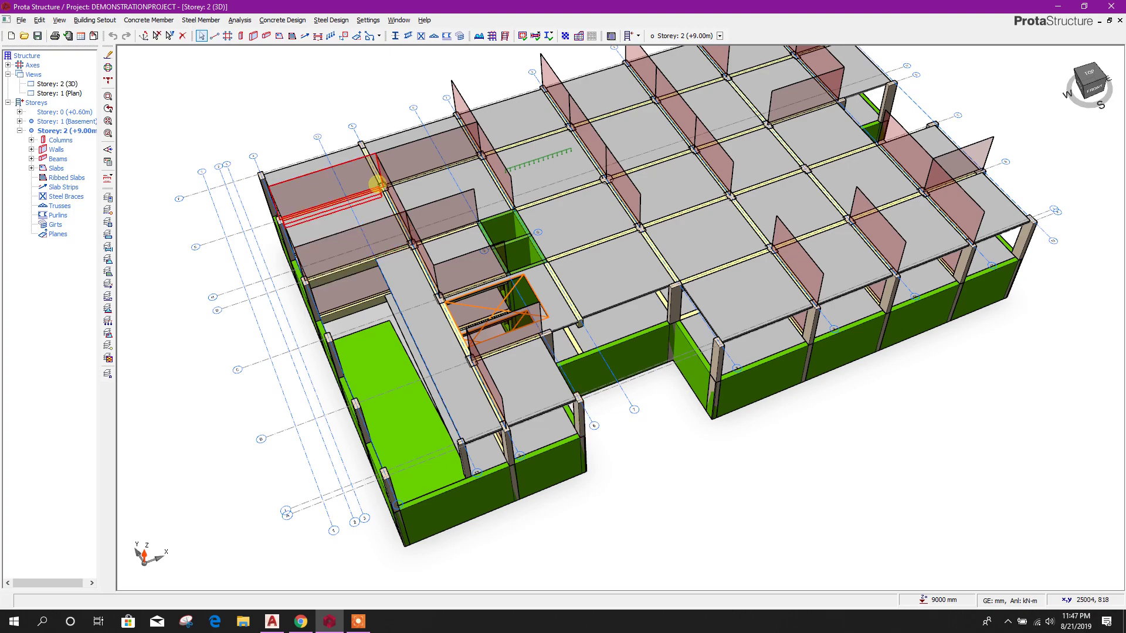
{"action": "scroll", "coordinate": [369, 153], "scroll_direction": "up", "scroll_amount": 3}
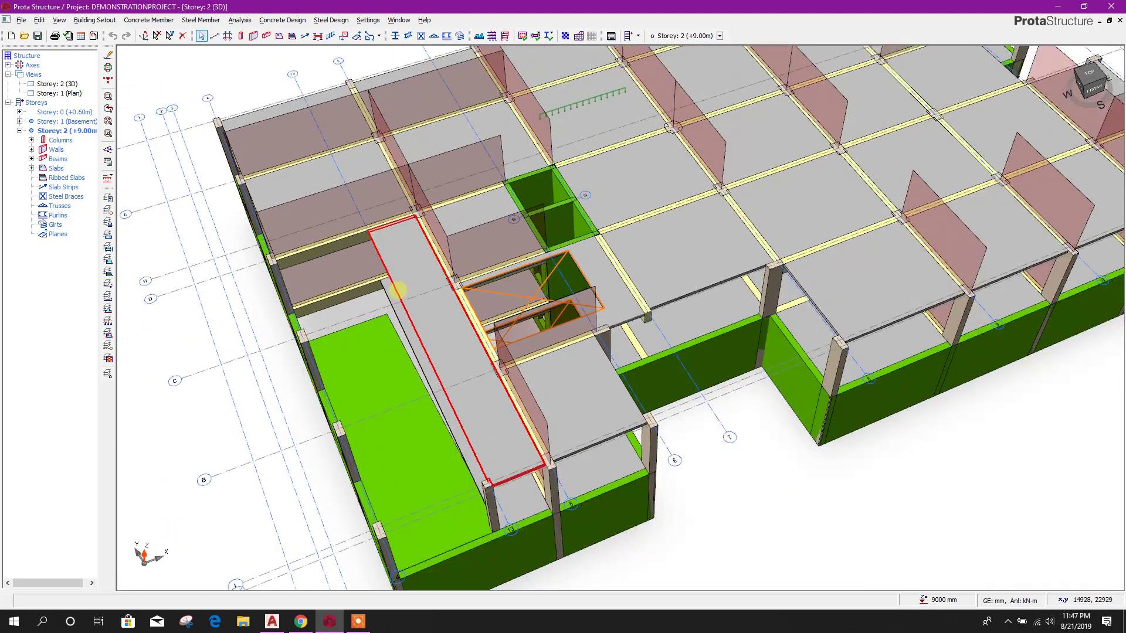
{"action": "middle_click_drag", "start_coordinate": [627, 428], "coordinate": [684, 391]}
{"action": "middle_click_drag", "start_coordinate": [369, 347], "coordinate": [434, 314]}
{"action": "middle_click_drag", "start_coordinate": [309, 373], "coordinate": [434, 344]}
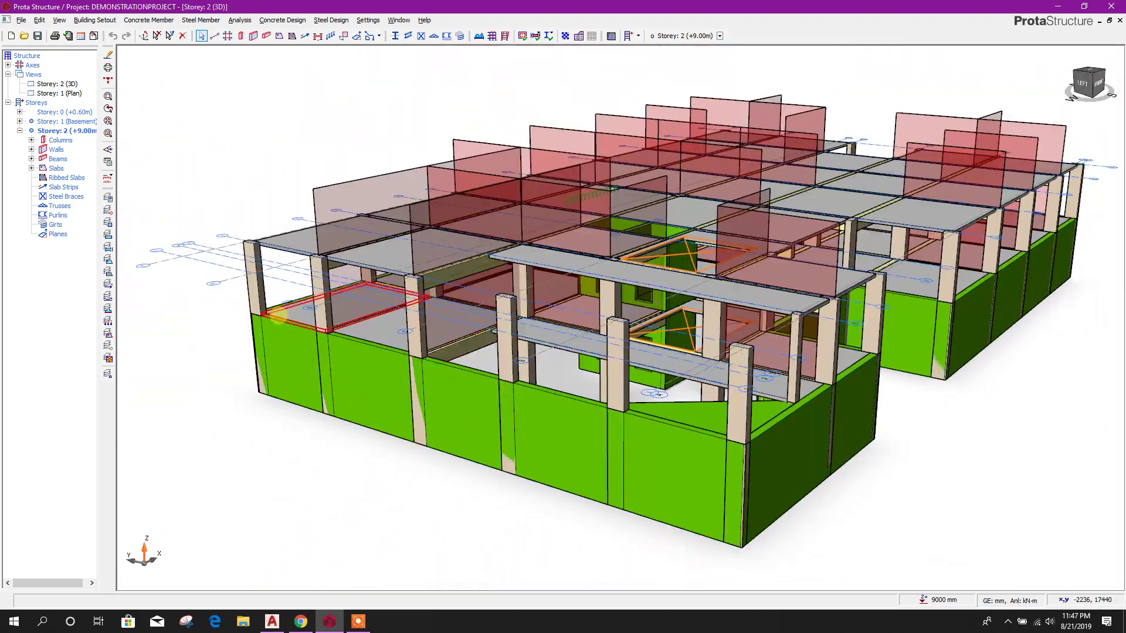
{"action": "middle_click_drag", "start_coordinate": [772, 396], "coordinate": [710, 405]}
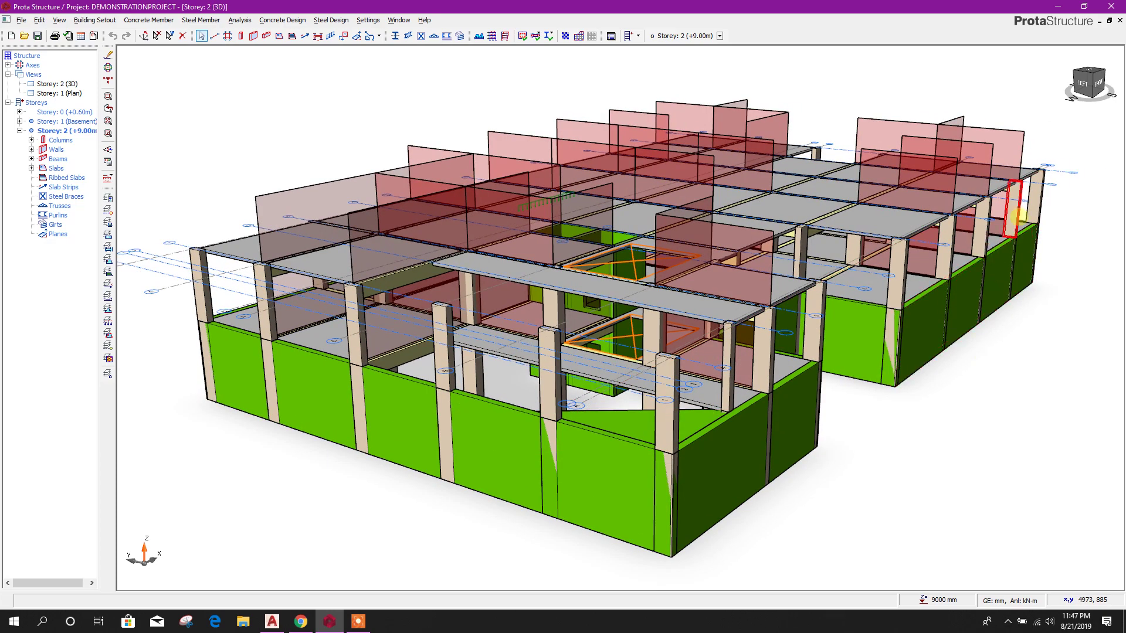
{"action": "scroll", "coordinate": [655, 355], "scroll_direction": "up", "scroll_amount": 5}
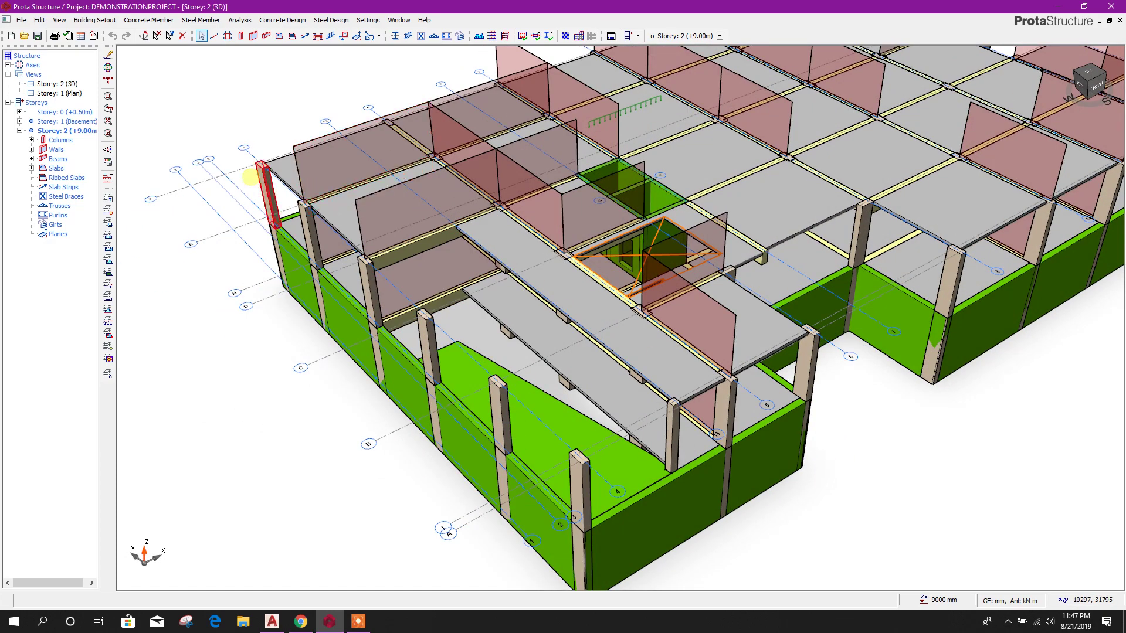
- Switch the Storey 2 3D view to plan and delete the narrow slab between axes 13 and 5
{"action": "left_click", "coordinate": [79, 130]}
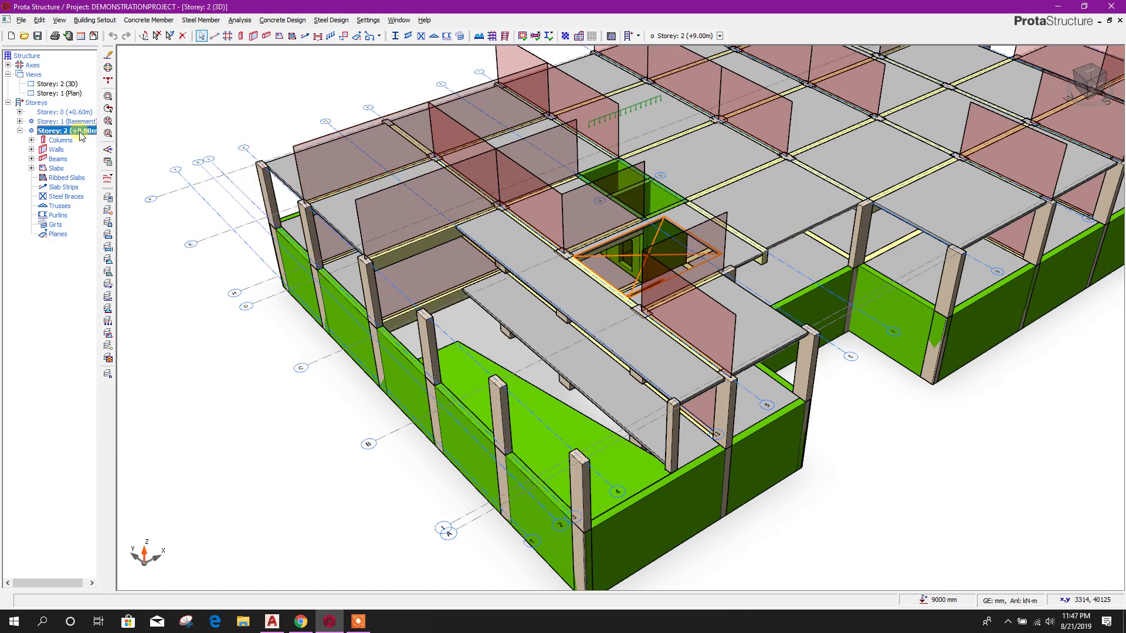
{"action": "right_click", "coordinate": [68, 86]}
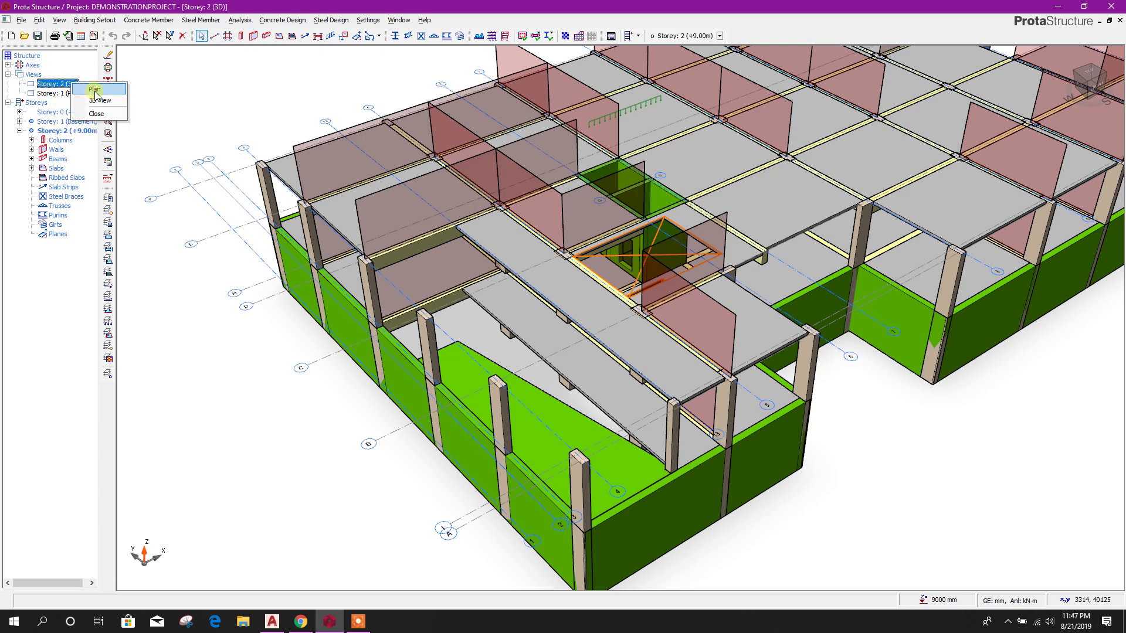
{"action": "left_click", "coordinate": [94, 95]}
{"action": "scroll", "coordinate": [377, 263], "scroll_direction": "up", "scroll_amount": 3}
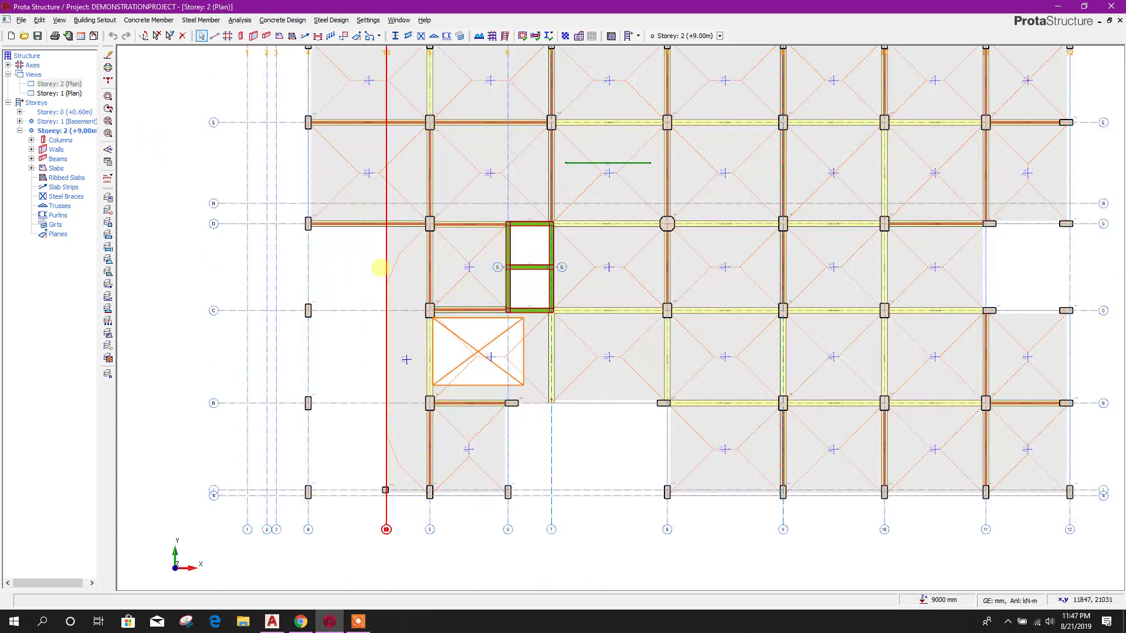
{"action": "middle_click_drag", "start_coordinate": [412, 399], "coordinate": [492, 348]}
{"action": "left_click", "coordinate": [476, 282]}
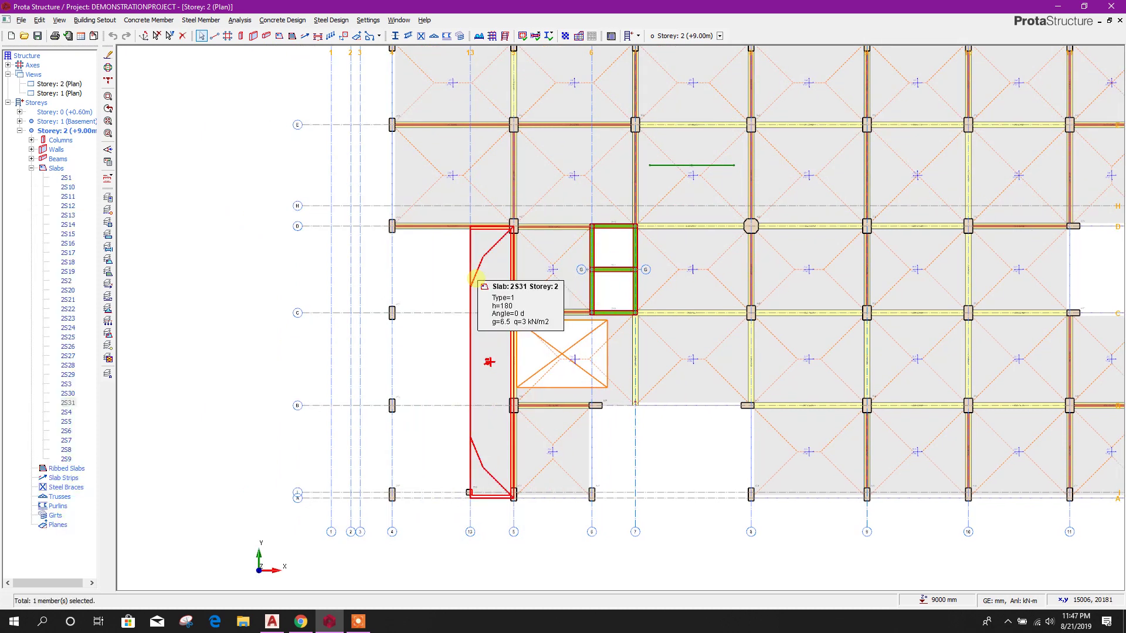
{"action": "key", "text": "Delete"}
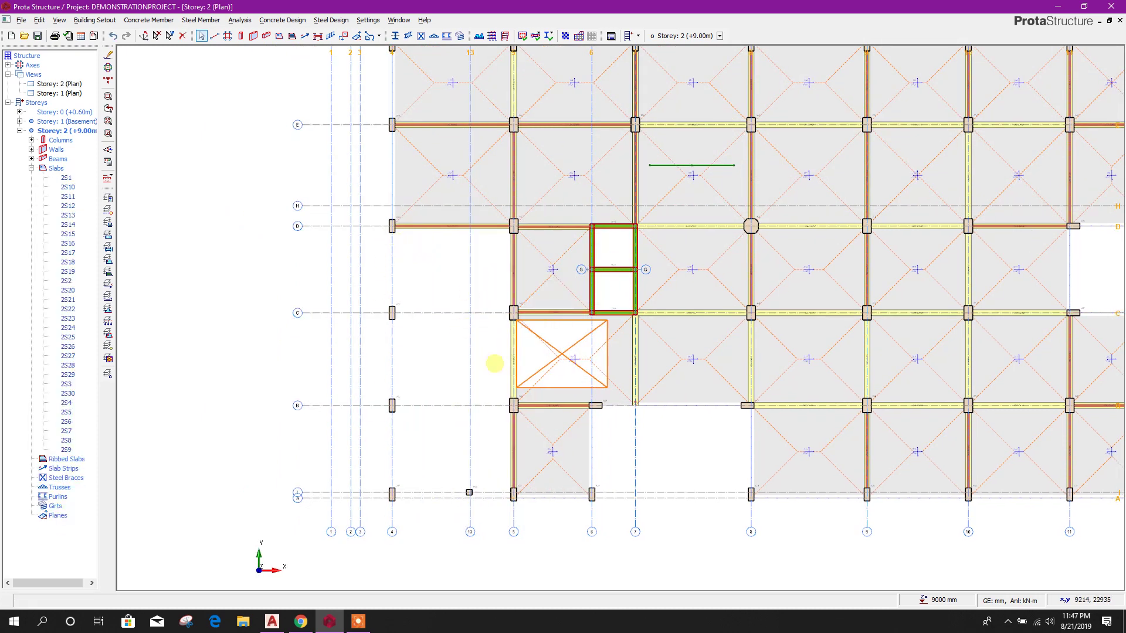
{"action": "middle_click_drag", "start_coordinate": [469, 276], "coordinate": [404, 308]}
- Insert 400 x 800 mm beams along axis 4 from axis F to axis A
{"action": "left_click", "coordinate": [266, 36]}
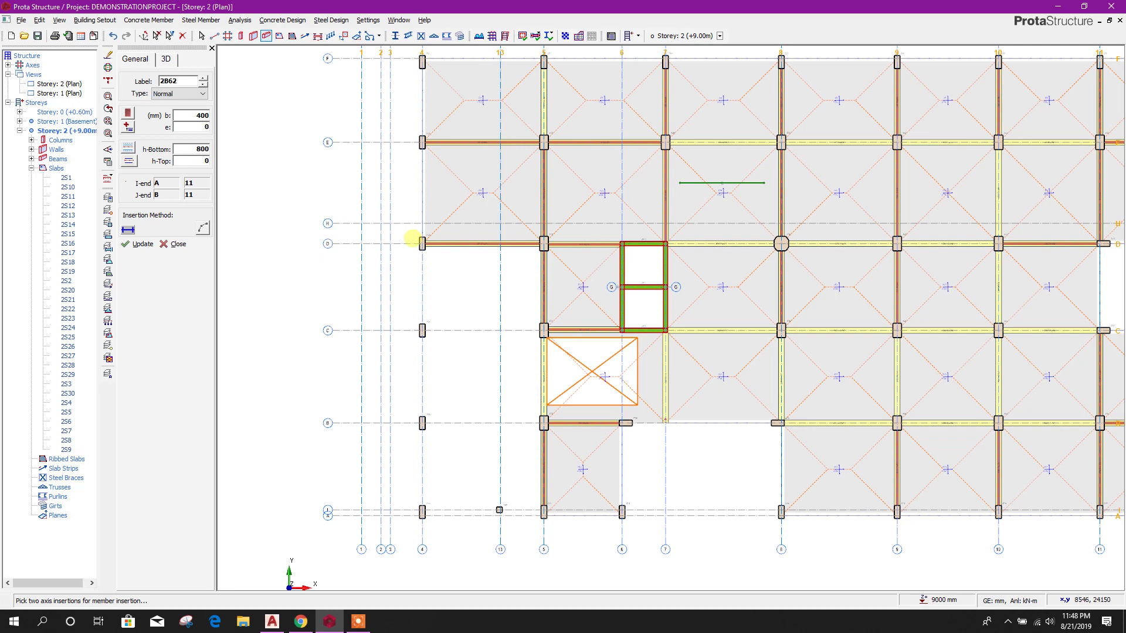
{"action": "middle_click_drag", "start_coordinate": [412, 239], "coordinate": [399, 271]}
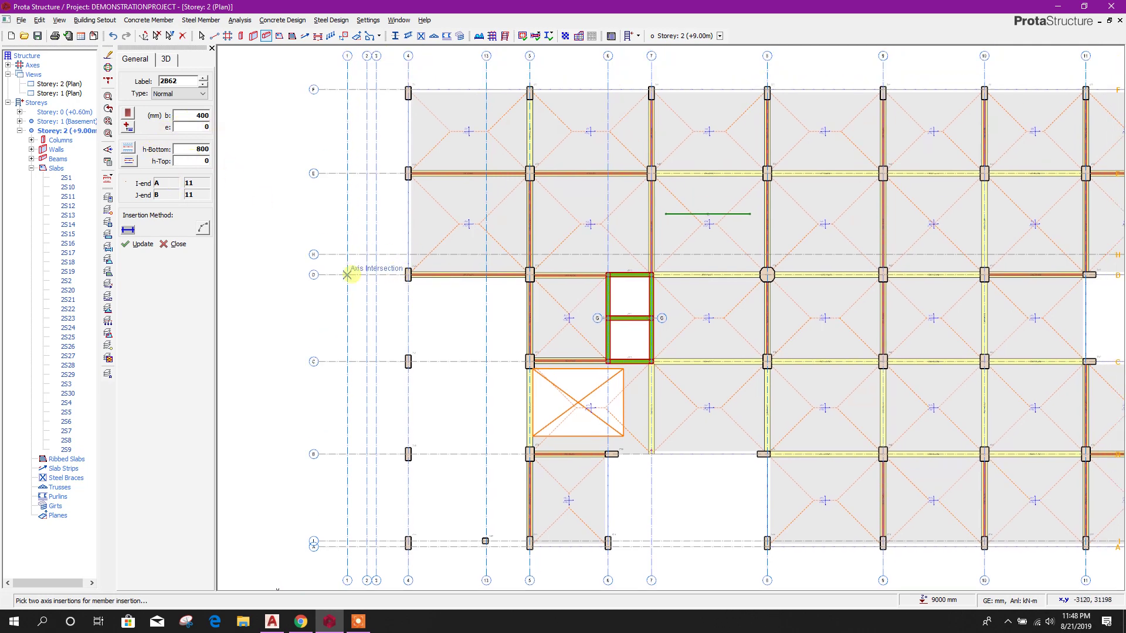
{"action": "scroll", "coordinate": [364, 277], "scroll_direction": "down", "scroll_amount": 2}
{"action": "left_click_drag", "start_coordinate": [412, 170], "coordinate": [419, 468]}
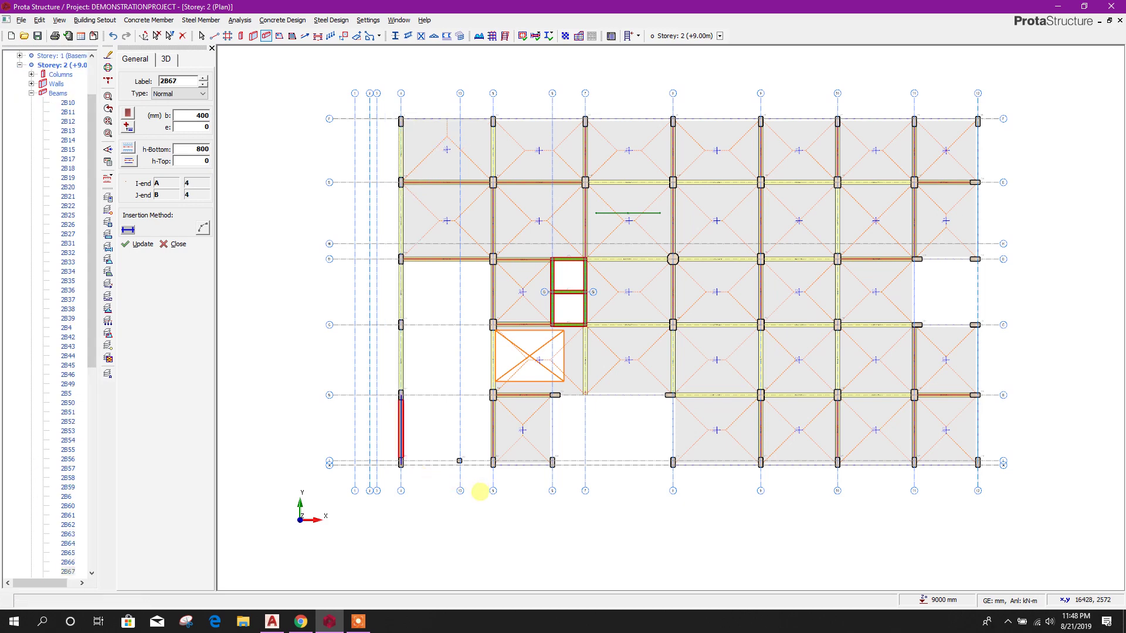
- Add 400 x 800 mm beams along axis A from axis 4 to 6 and along axis 6 between A and B
{"action": "scroll", "coordinate": [410, 440], "scroll_direction": "up", "scroll_amount": 3}
{"action": "scroll", "coordinate": [339, 380], "scroll_direction": "up", "scroll_amount": 2}
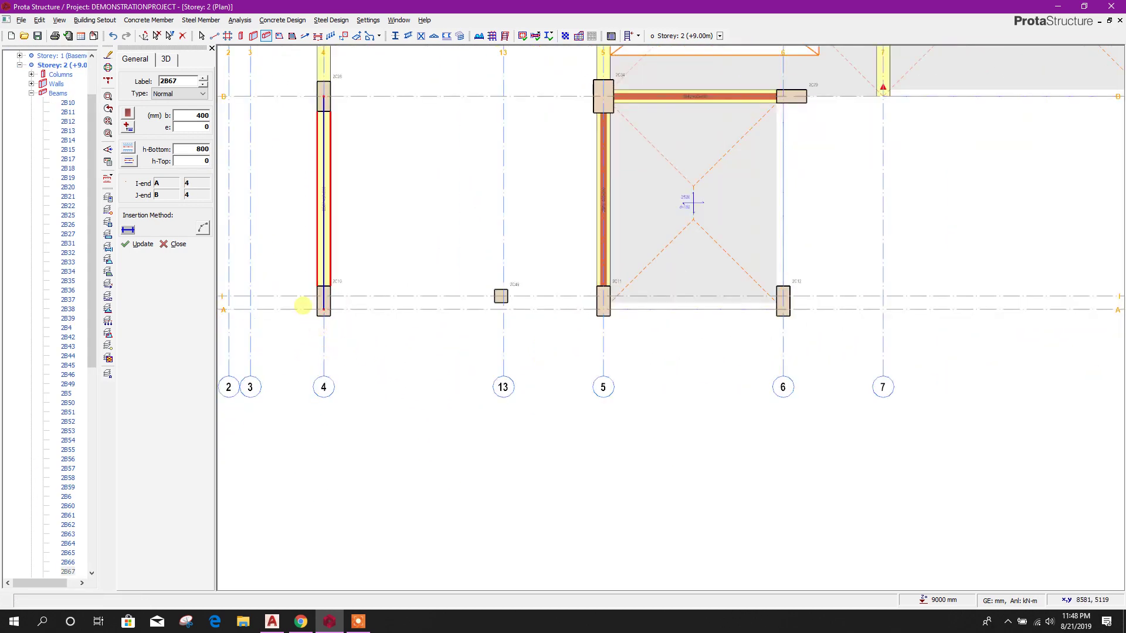
{"action": "left_click_drag", "start_coordinate": [550, 336], "coordinate": [812, 335]}
{"action": "scroll", "coordinate": [633, 352], "scroll_direction": "down", "scroll_amount": 2}
{"action": "scroll", "coordinate": [545, 270], "scroll_direction": "up", "scroll_amount": 4}
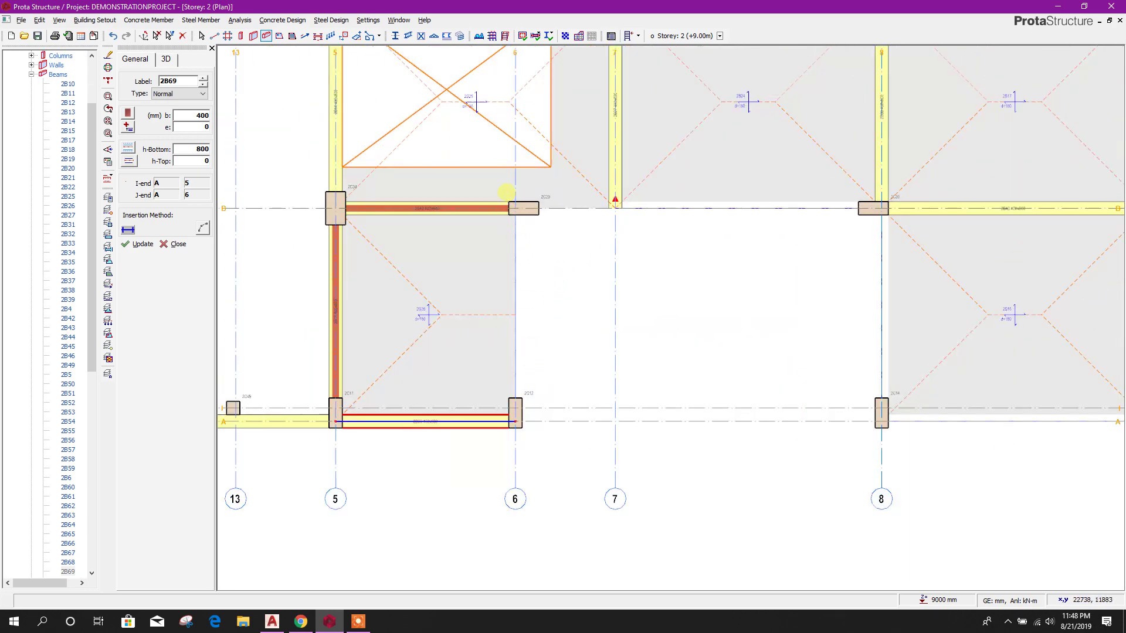
{"action": "left_click_drag", "start_coordinate": [537, 445], "coordinate": [537, 447]}
- Add beams along axis B from axis 6 to 8, split at supporting spans, and along axis 8 between B and A
{"action": "middle_click_drag", "start_coordinate": [547, 251], "coordinate": [466, 295]}
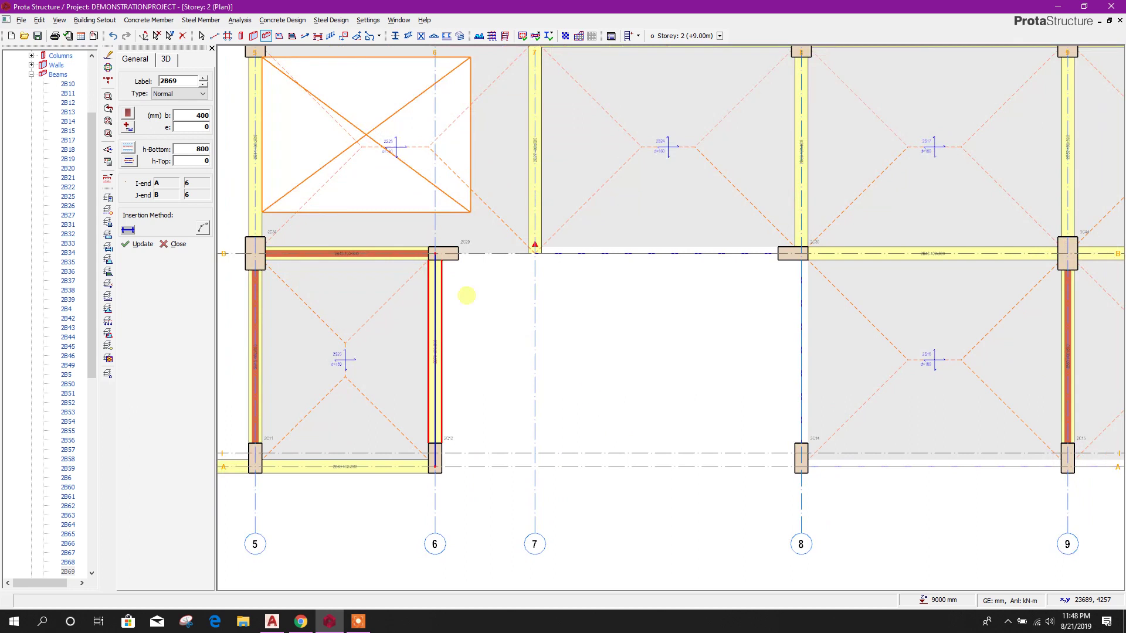
{"action": "left_click_drag", "start_coordinate": [423, 240], "coordinate": [808, 281]}
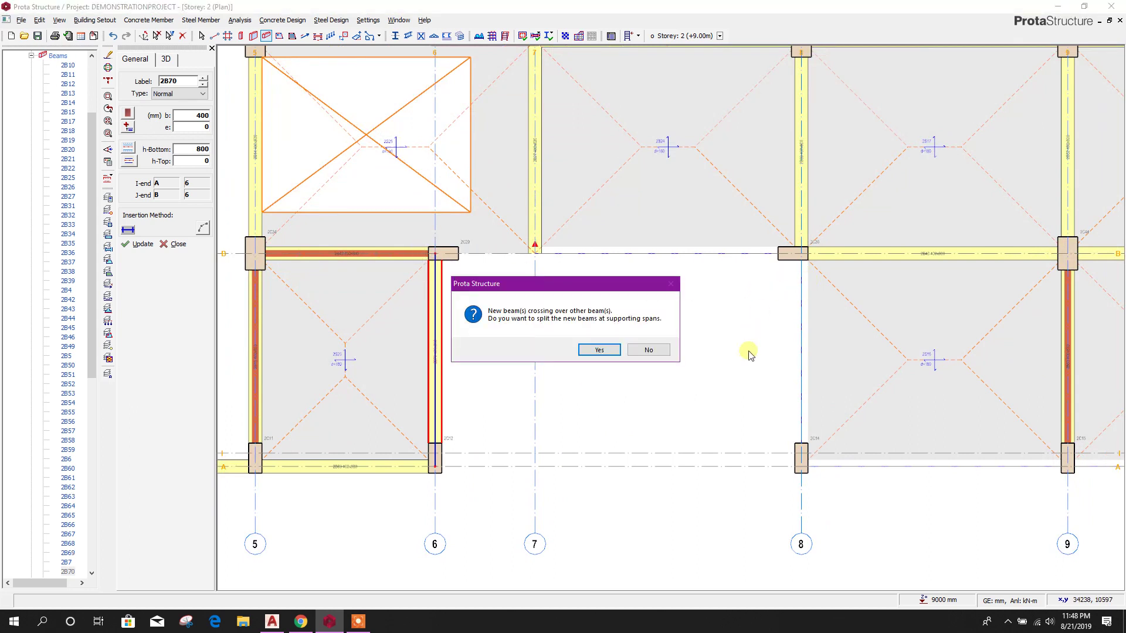
{"action": "left_click", "coordinate": [606, 355]}
{"action": "middle_click_drag", "start_coordinate": [780, 246], "coordinate": [613, 221]}
{"action": "left_click_drag", "start_coordinate": [601, 217], "coordinate": [648, 437]}
- Add 400 x 800 mm beams along axis A from axis 8 to axis 12
{"action": "middle_click_drag", "start_coordinate": [674, 462], "coordinate": [544, 389]}
{"action": "mouse_move", "coordinate": [486, 361]}
{"action": "left_mouse_down"}
{"action": "mouse_move", "coordinate": [1032, 390]}
{"action": "mouse_move", "coordinate": [834, 387]}
{"action": "mouse_move", "coordinate": [1050, 377]}
{"action": "left_mouse_up"}
{"action": "middle_click_drag", "start_coordinate": [1050, 377], "coordinate": [752, 409]}
{"action": "scroll", "coordinate": [752, 409], "scroll_direction": "down", "scroll_amount": 3}
{"action": "left_click_drag", "start_coordinate": [752, 408], "coordinate": [979, 410]}
{"action": "middle_click_drag", "start_coordinate": [954, 144], "coordinate": [771, 175]}
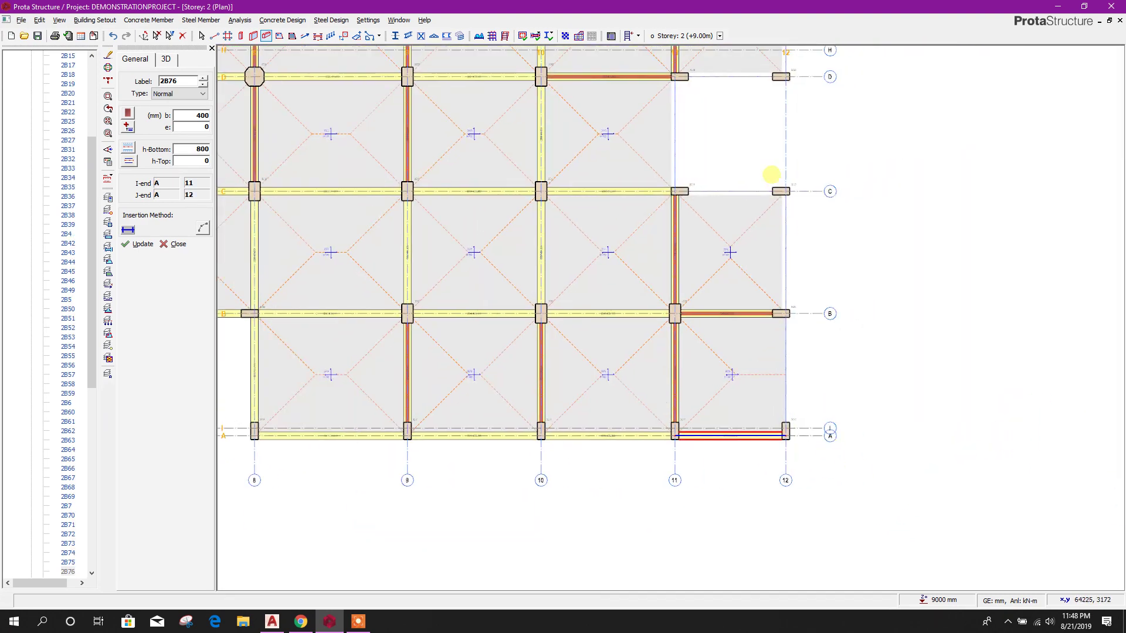
- Add beams along axis 12 from A to C, axis 11 between C and D, and axes D and C between 11 and 12
{"action": "left_click_drag", "start_coordinate": [771, 175], "coordinate": [798, 450]}
{"action": "middle_click_drag", "start_coordinate": [839, 246], "coordinate": [826, 345]}
{"action": "scroll", "coordinate": [717, 129], "scroll_direction": "up", "scroll_amount": 3}
{"action": "left_click_drag", "start_coordinate": [648, 426], "coordinate": [649, 427]}
{"action": "left_click_drag", "start_coordinate": [608, 185], "coordinate": [842, 252]}
{"action": "left_click_drag", "start_coordinate": [609, 378], "coordinate": [843, 426]}
- Add beams along axis 12 from D to F and along axis F from axis 4 to axis 12
{"action": "middle_click_drag", "start_coordinate": [844, 424], "coordinate": [689, 502]}
{"action": "scroll", "coordinate": [690, 501], "scroll_direction": "down", "scroll_amount": 3}
{"action": "left_click_drag", "start_coordinate": [649, 119], "coordinate": [732, 381]}
{"action": "scroll", "coordinate": [617, 316], "scroll_direction": "down", "scroll_amount": 4}
{"action": "scroll", "coordinate": [316, 265], "scroll_direction": "up", "scroll_amount": 3}
{"action": "left_click_drag", "start_coordinate": [297, 234], "coordinate": [1081, 250]}
{"action": "scroll", "coordinate": [584, 148], "scroll_direction": "down", "scroll_amount": 2}
{"action": "scroll", "coordinate": [417, 421], "scroll_direction": "up", "scroll_amount": 2}
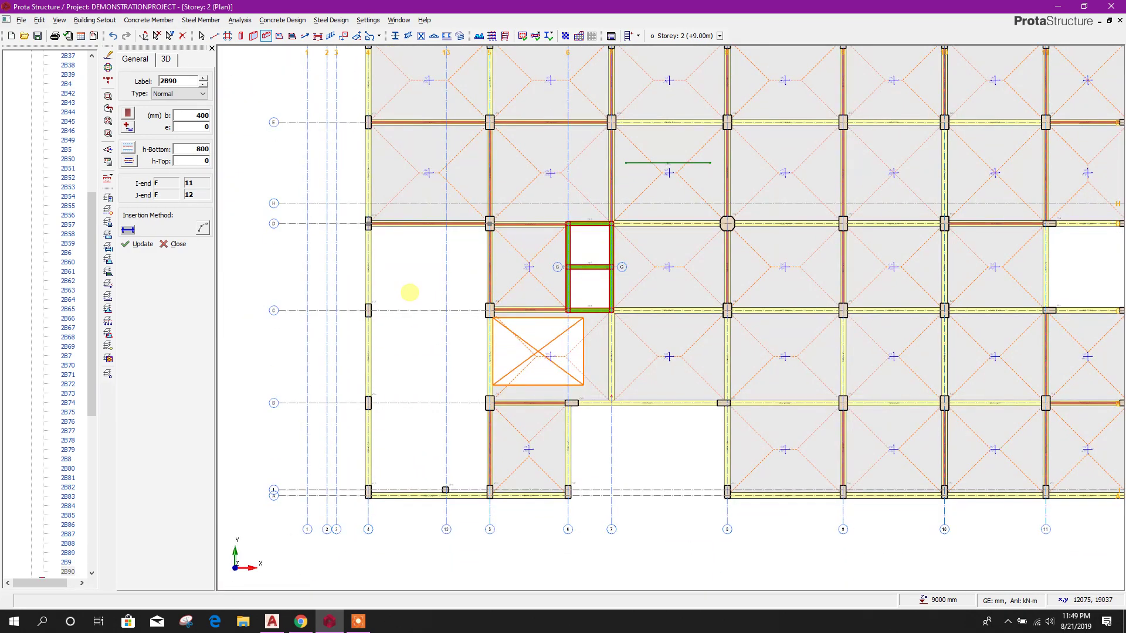
{"action": "key", "text": "Escape"}
- Insert 400 x 800 mm beams along axes C and B between axes 4 and 5
{"action": "middle_click_drag", "start_coordinate": [418, 263], "coordinate": [379, 293]}
{"action": "scroll", "coordinate": [387, 337], "scroll_direction": "down", "scroll_amount": 3}
{"action": "scroll", "coordinate": [397, 357], "scroll_direction": "up", "scroll_amount": 3}
{"action": "scroll", "coordinate": [360, 322], "scroll_direction": "up", "scroll_amount": 2}
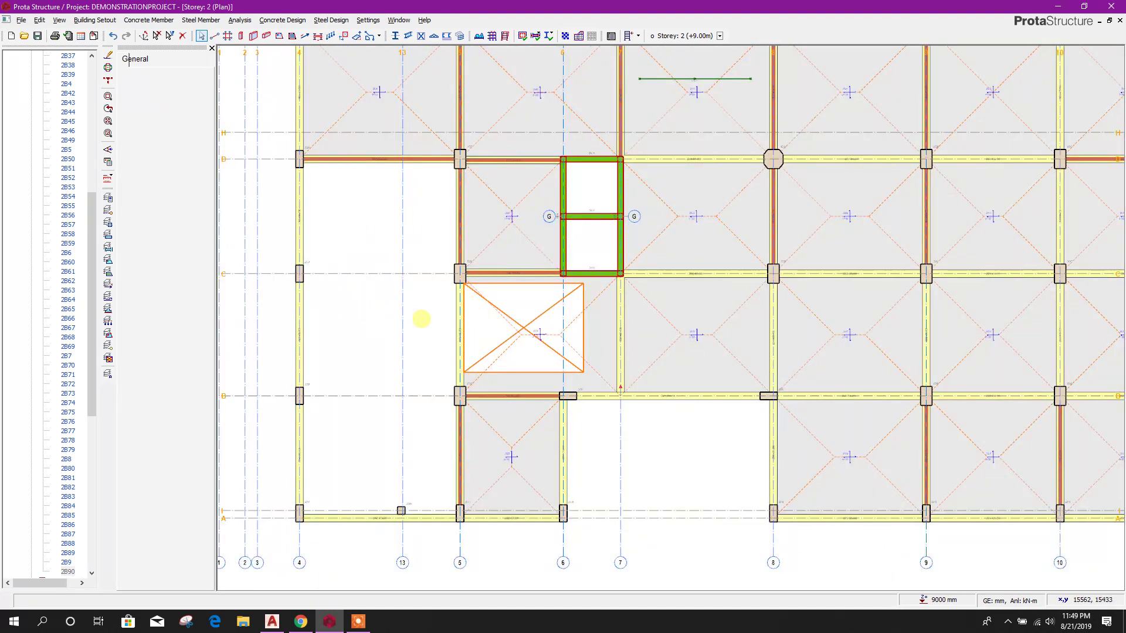
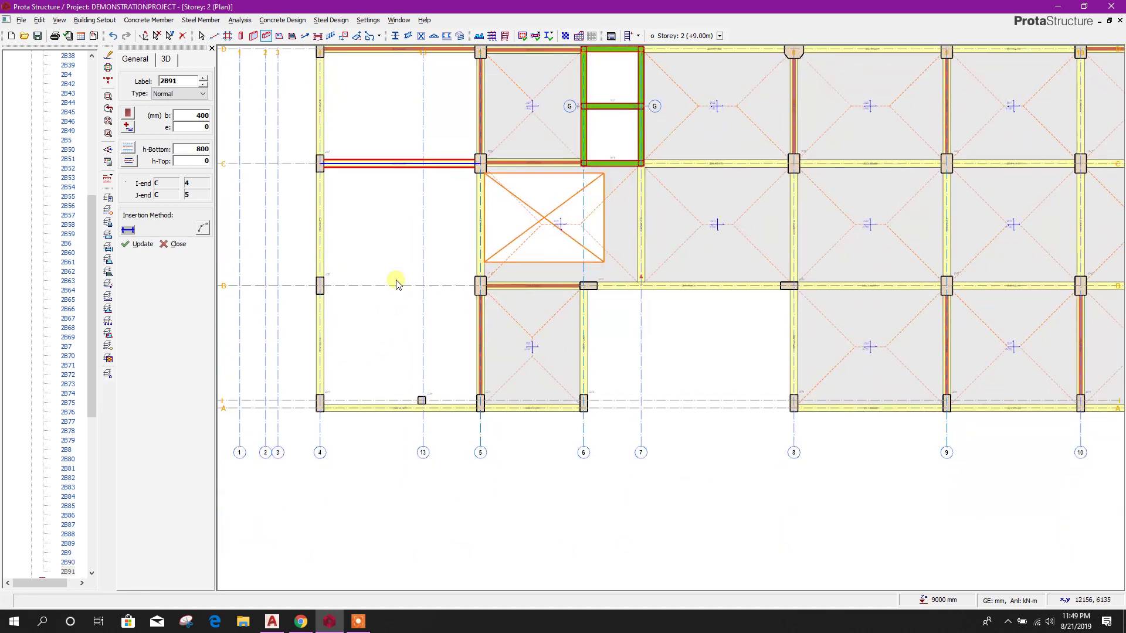
{"action": "middle_click_drag", "start_coordinate": [305, 267], "coordinate": [301, 280]}
{"action": "left_click_drag", "start_coordinate": [290, 265], "coordinate": [495, 310]}
{"action": "middle_click_drag", "start_coordinate": [431, 358], "coordinate": [437, 317]}
{"action": "key", "text": "Escape"}
- Delete the small column on axis 13 near axis A
{"action": "scroll", "coordinate": [432, 367], "scroll_direction": "up", "scroll_amount": 3}
{"action": "left_click", "coordinate": [413, 383]}
{"action": "key", "text": "Delete"}
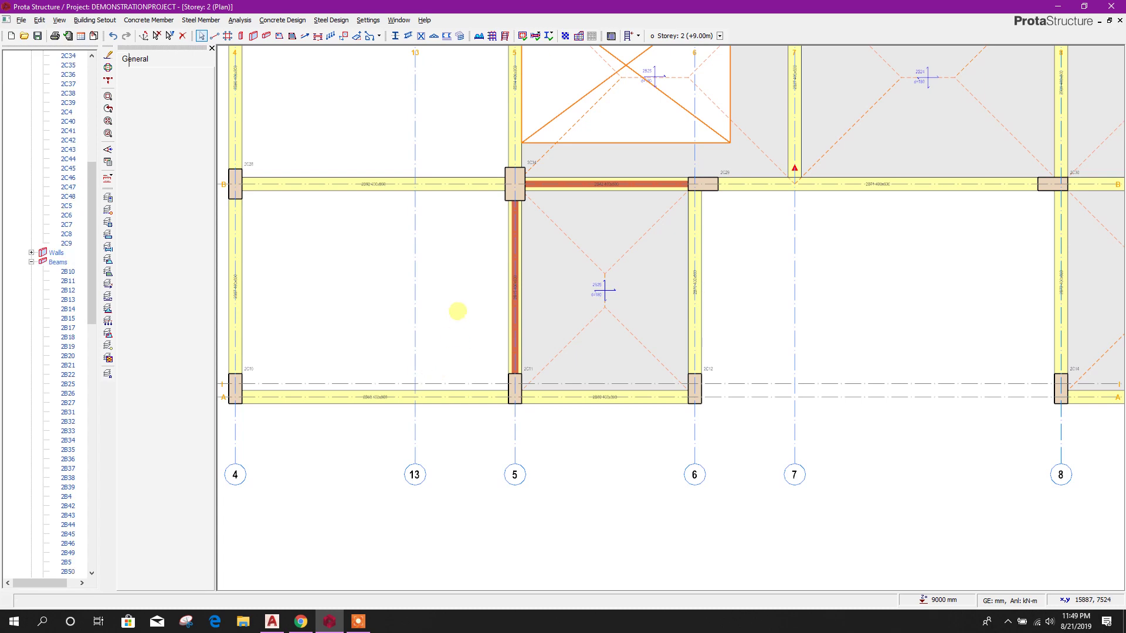
{"action": "scroll", "coordinate": [458, 315], "scroll_direction": "down", "scroll_amount": 5}
{"action": "scroll", "coordinate": [449, 324], "scroll_direction": "up", "scroll_amount": 2}
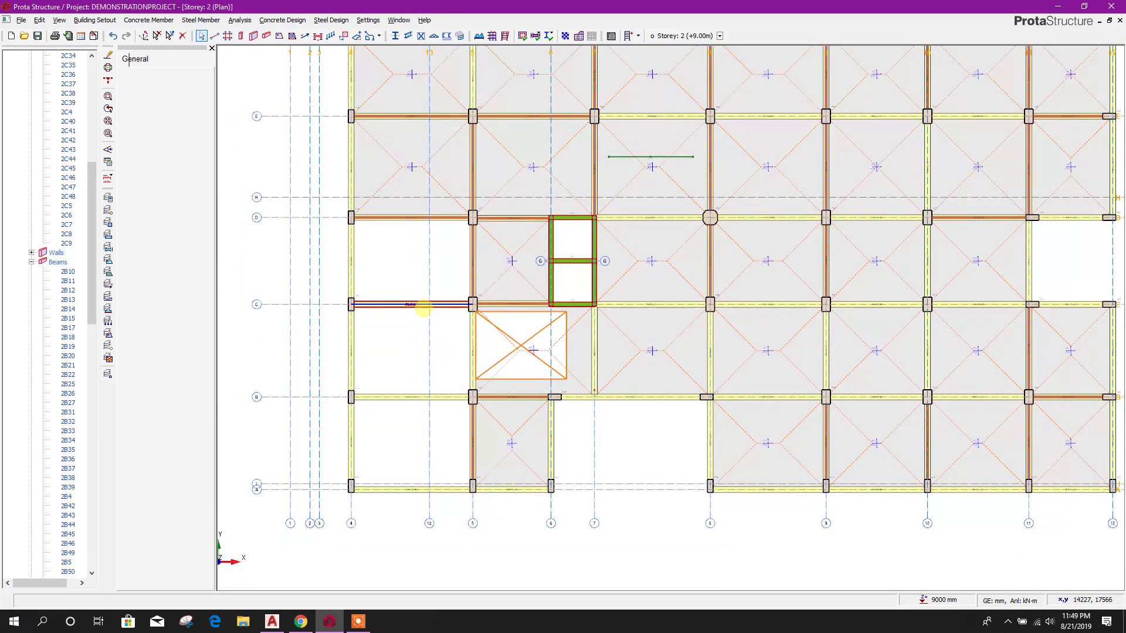
- Insert 180 mm thick slabs in the three open bays between axes 4 and 5, from axis D to axis A
{"action": "left_click", "coordinate": [266, 36]}
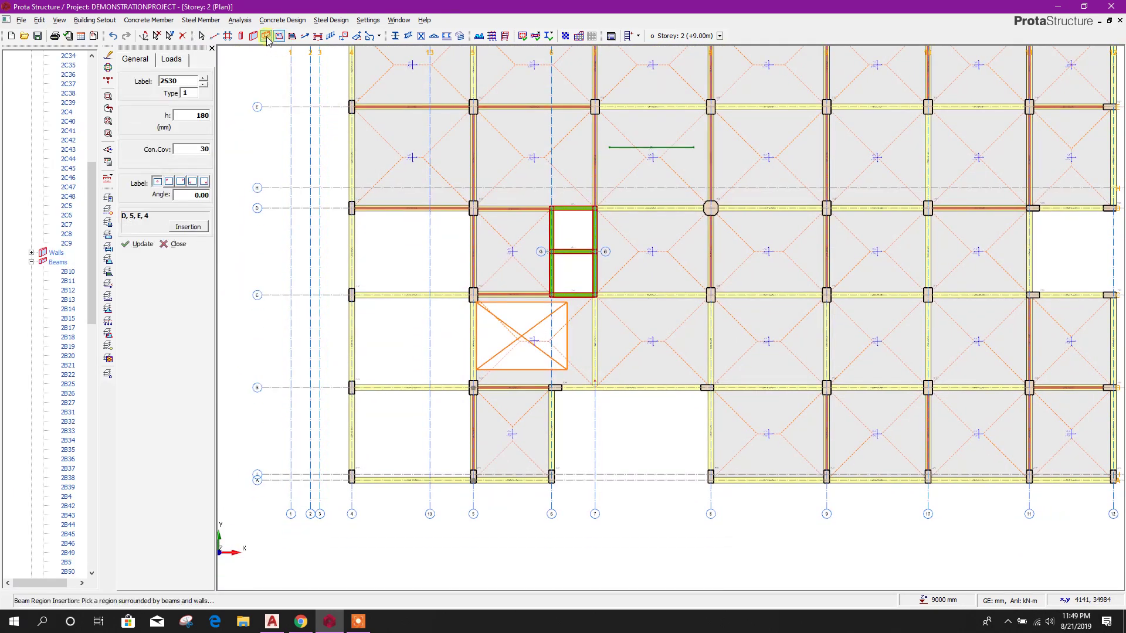
{"action": "left_click", "coordinate": [171, 58]}
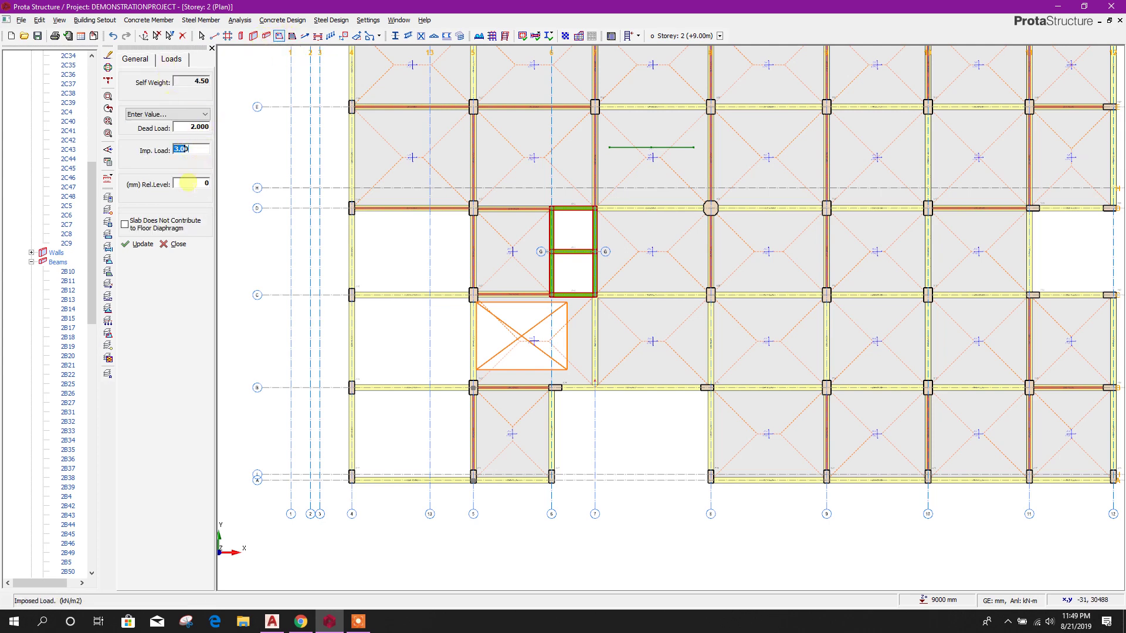
{"action": "left_click", "coordinate": [135, 59]}
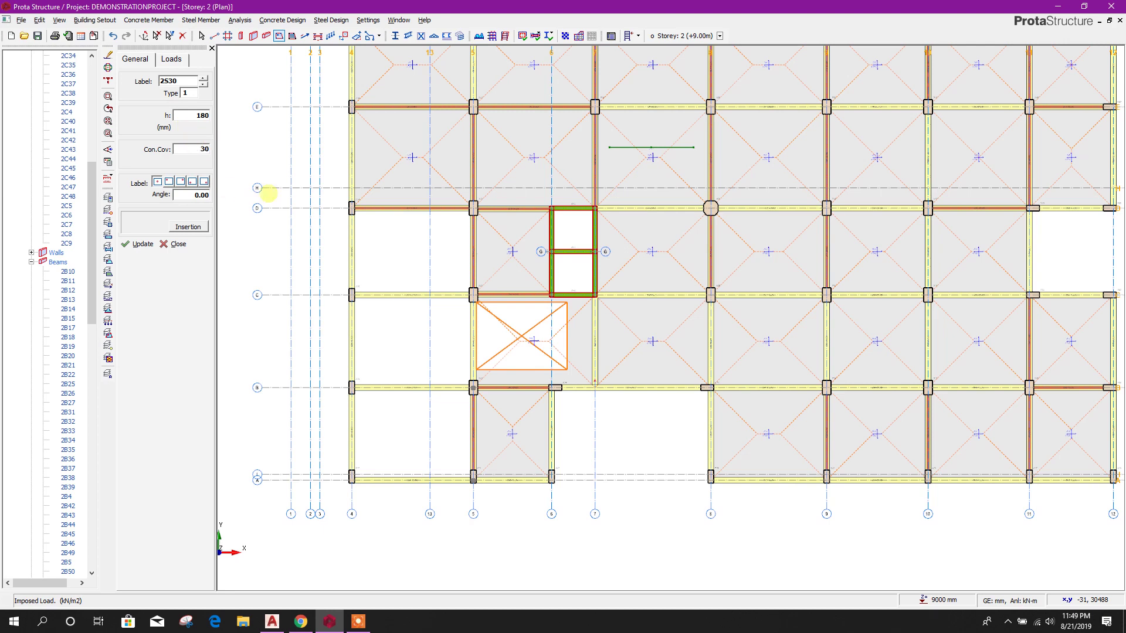
{"action": "left_click", "coordinate": [442, 288]}
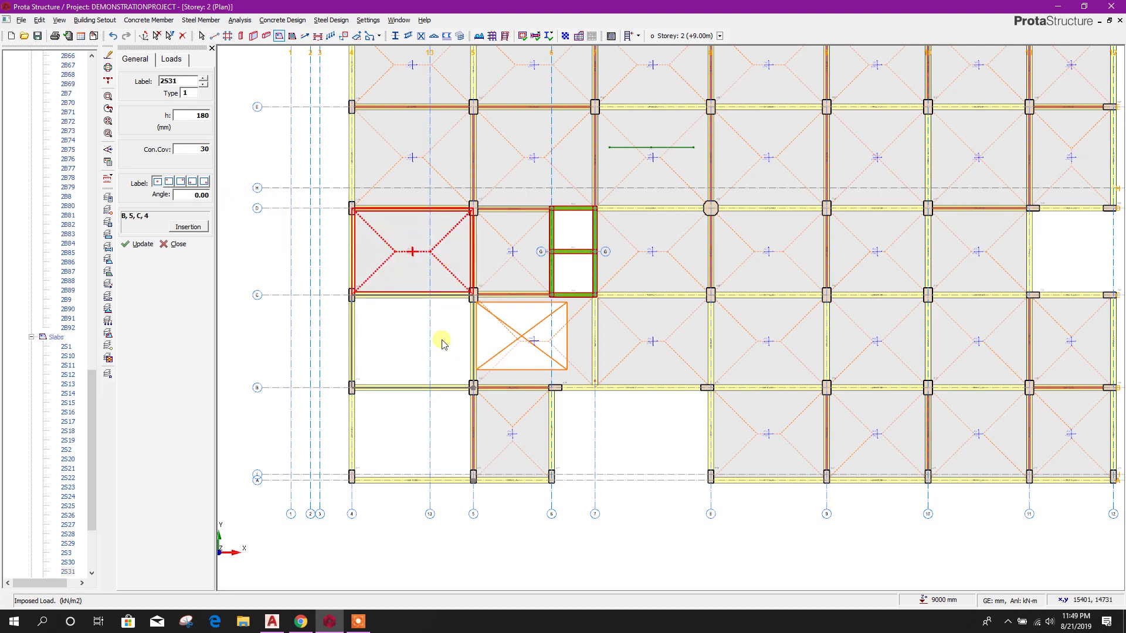
{"action": "left_click", "coordinate": [435, 358]}
{"action": "left_click", "coordinate": [429, 438]}
{"action": "key", "text": "Escape"}
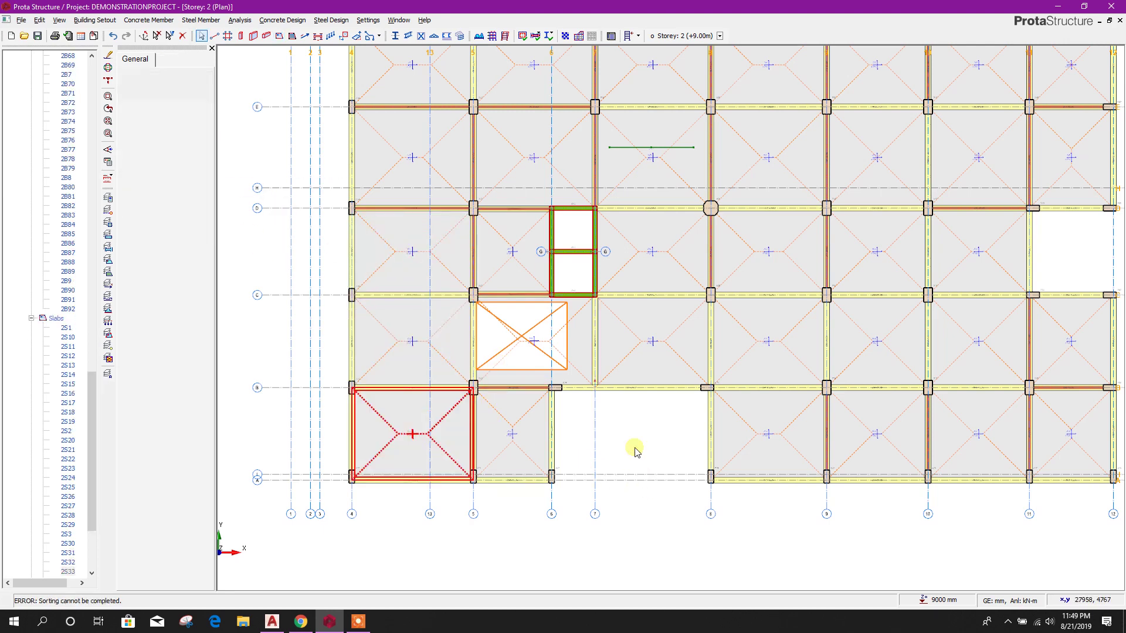
- Copy the wall load of the beam on axis E between axes 4 and 5
{"action": "scroll", "coordinate": [633, 447], "scroll_direction": "down", "scroll_amount": 3}
{"action": "scroll", "coordinate": [730, 481], "scroll_direction": "up", "scroll_amount": 5}
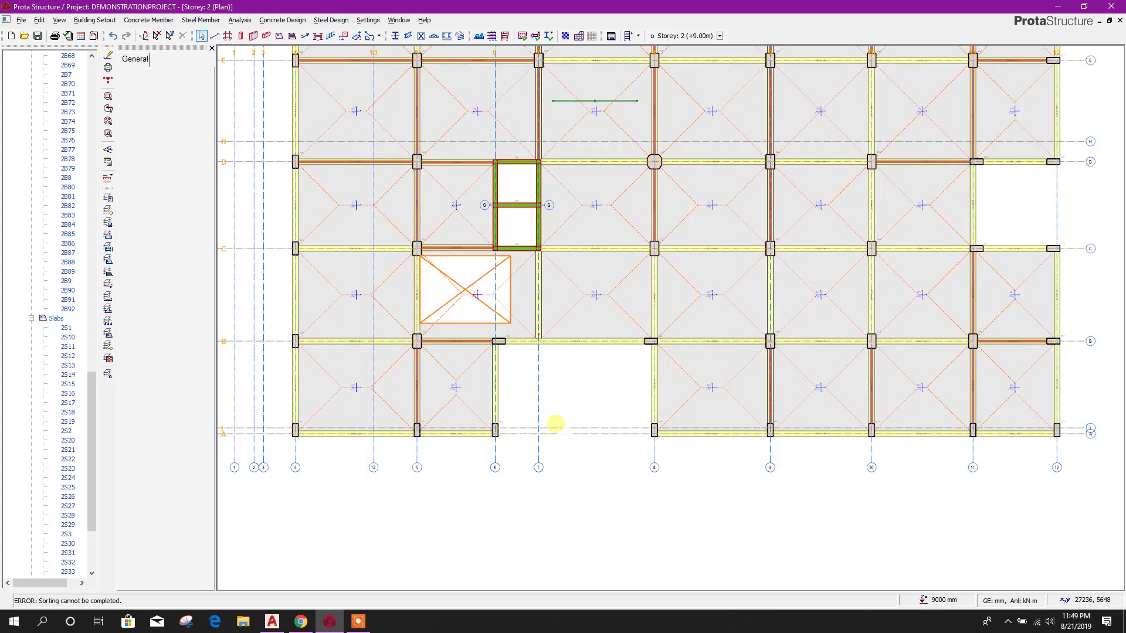
{"action": "scroll", "coordinate": [581, 437], "scroll_direction": "down", "scroll_amount": 3}
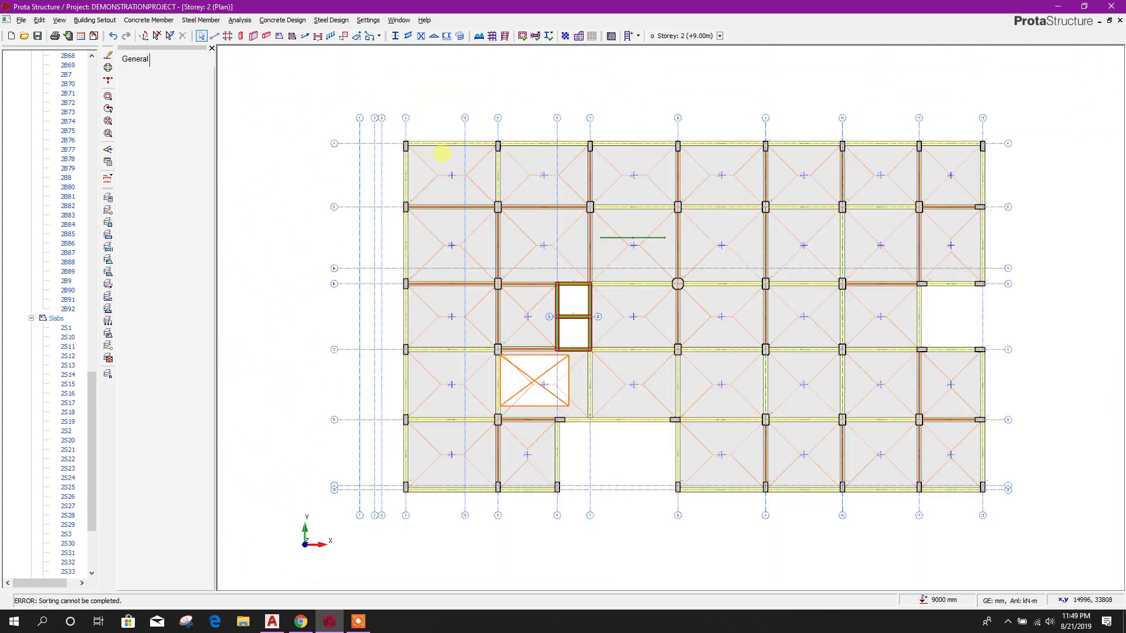
{"action": "scroll", "coordinate": [519, 221], "scroll_direction": "up", "scroll_amount": 2}
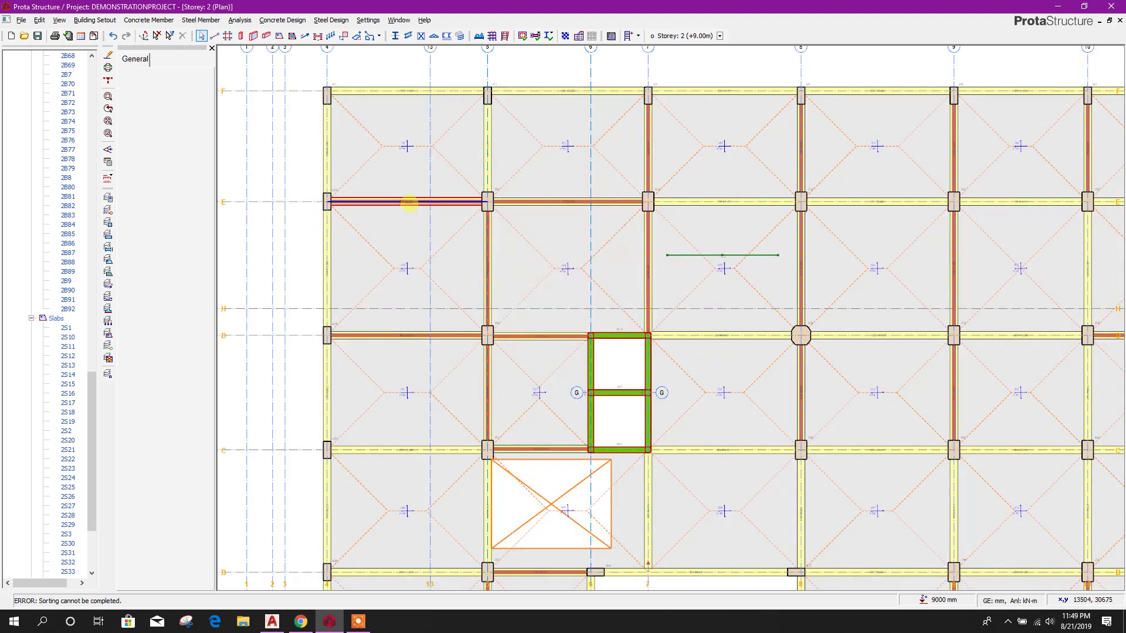
{"action": "right_click", "coordinate": [412, 203]}
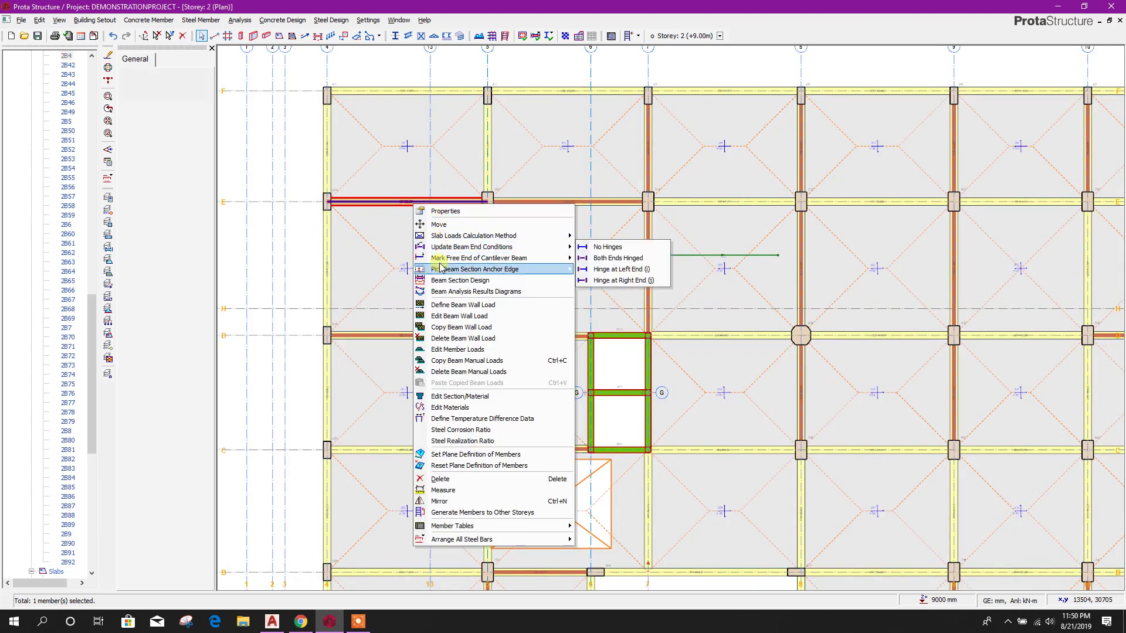
{"action": "left_click", "coordinate": [472, 327]}
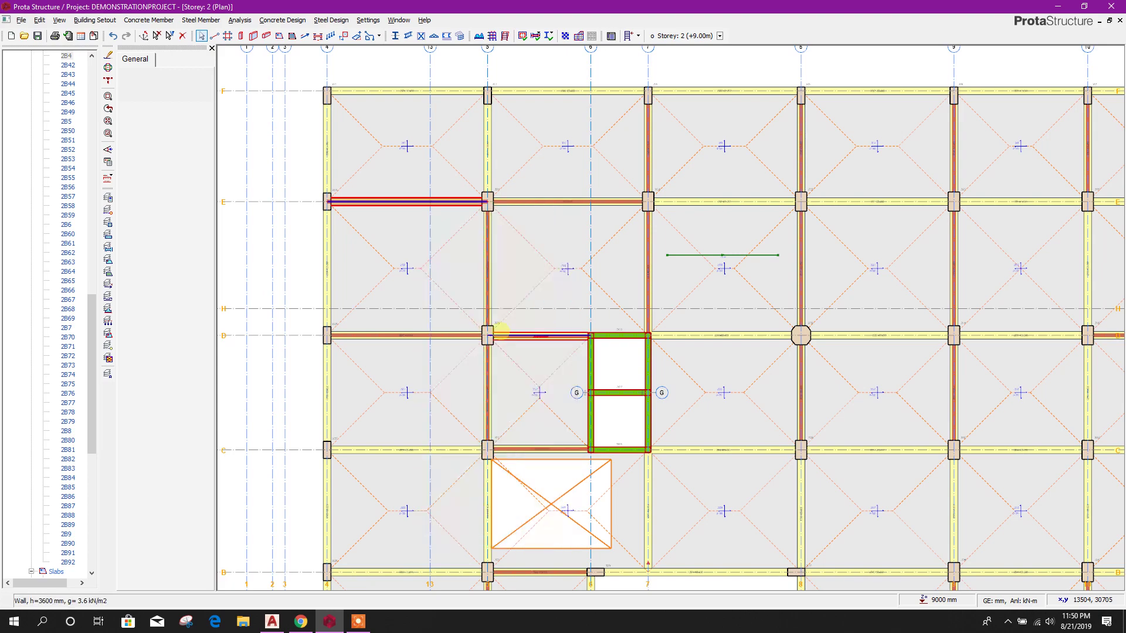
- Paste the copied wall load onto all beams along axis 4, from axis F to axis A
{"action": "scroll", "coordinate": [520, 271], "scroll_direction": "down", "scroll_amount": 3}
{"action": "scroll", "coordinate": [426, 187], "scroll_direction": "up", "scroll_amount": 3}
{"action": "left_click_drag", "start_coordinate": [426, 186], "coordinate": [477, 505]}
{"action": "scroll", "coordinate": [459, 246], "scroll_direction": "down", "scroll_amount": 2}
{"action": "right_click", "coordinate": [476, 493]}
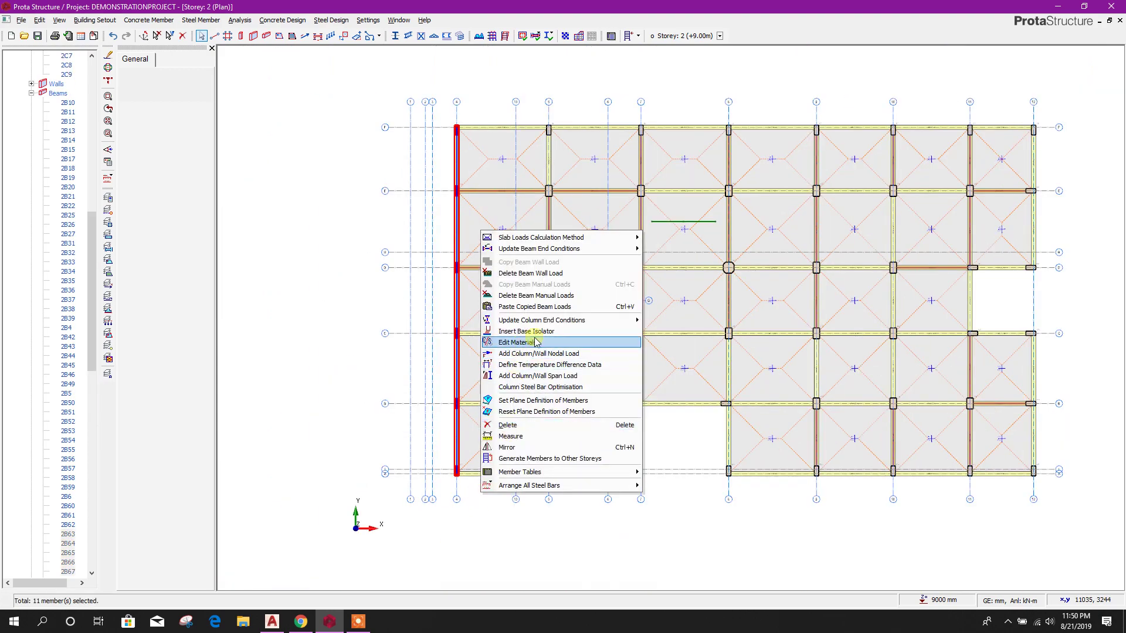
{"action": "left_click", "coordinate": [546, 308]}
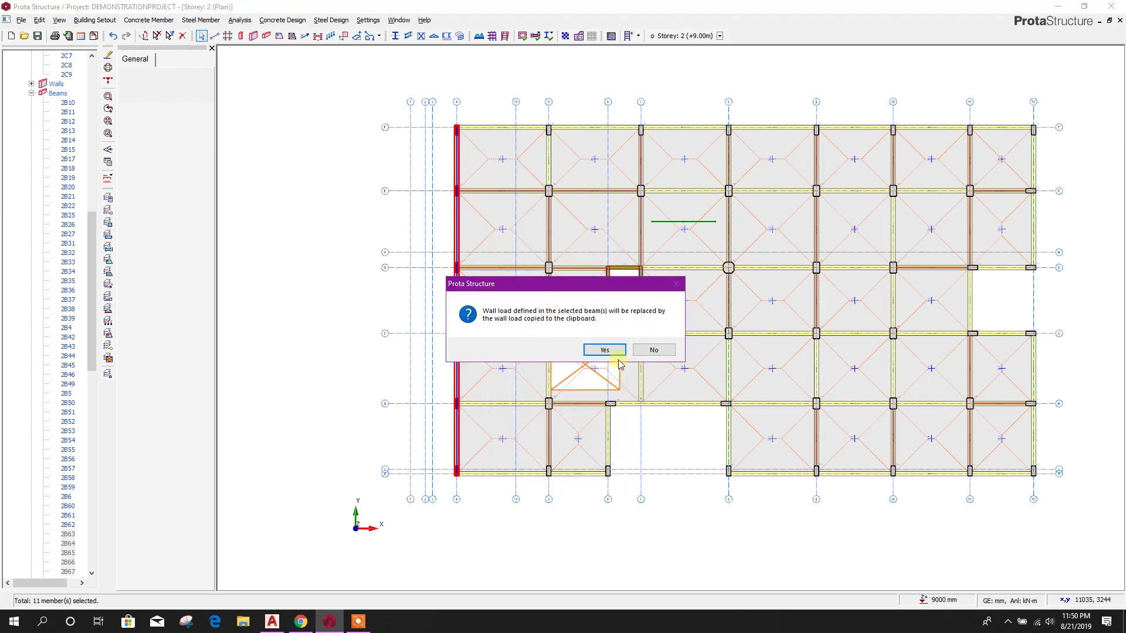
{"action": "left_click", "coordinate": [604, 350]}
- Paste the copied wall load onto all beams along axis F, from axis 4 to axis 12
{"action": "scroll", "coordinate": [543, 490], "scroll_direction": "down", "scroll_amount": 3}
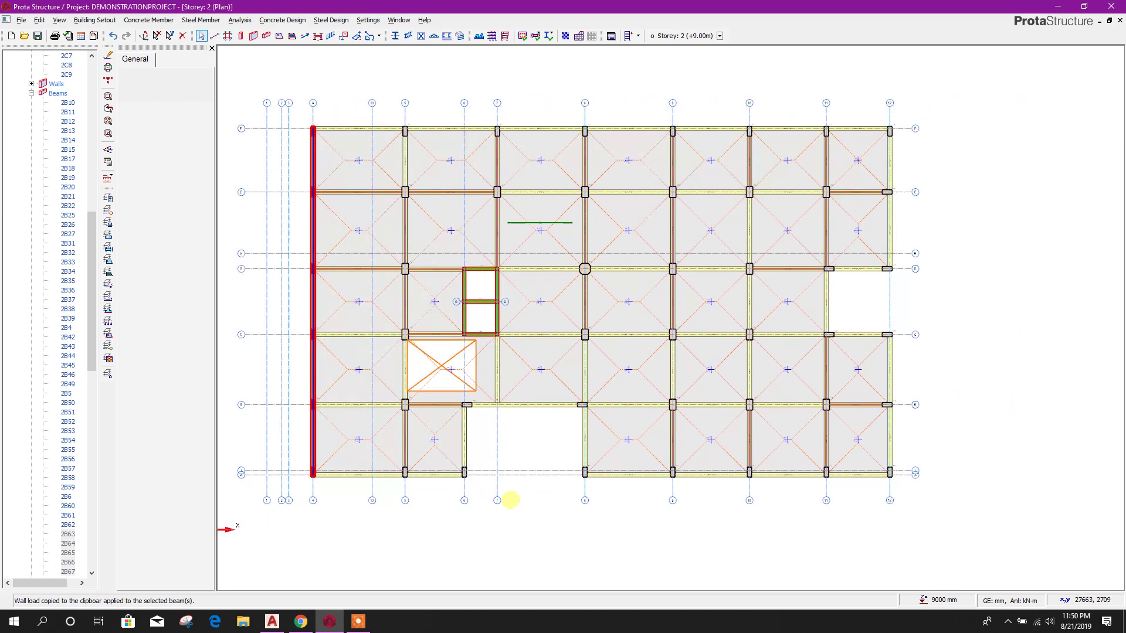
{"action": "left_click_drag", "start_coordinate": [327, 193], "coordinate": [805, 214]}
{"action": "right_click", "coordinate": [705, 208]}
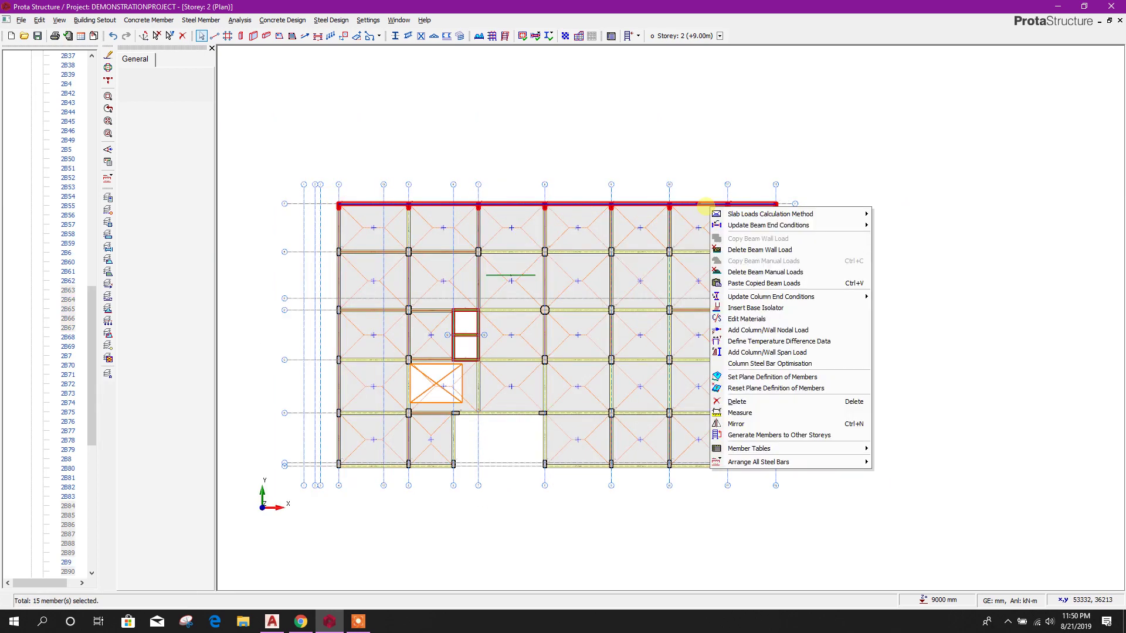
{"action": "left_click", "coordinate": [761, 287]}
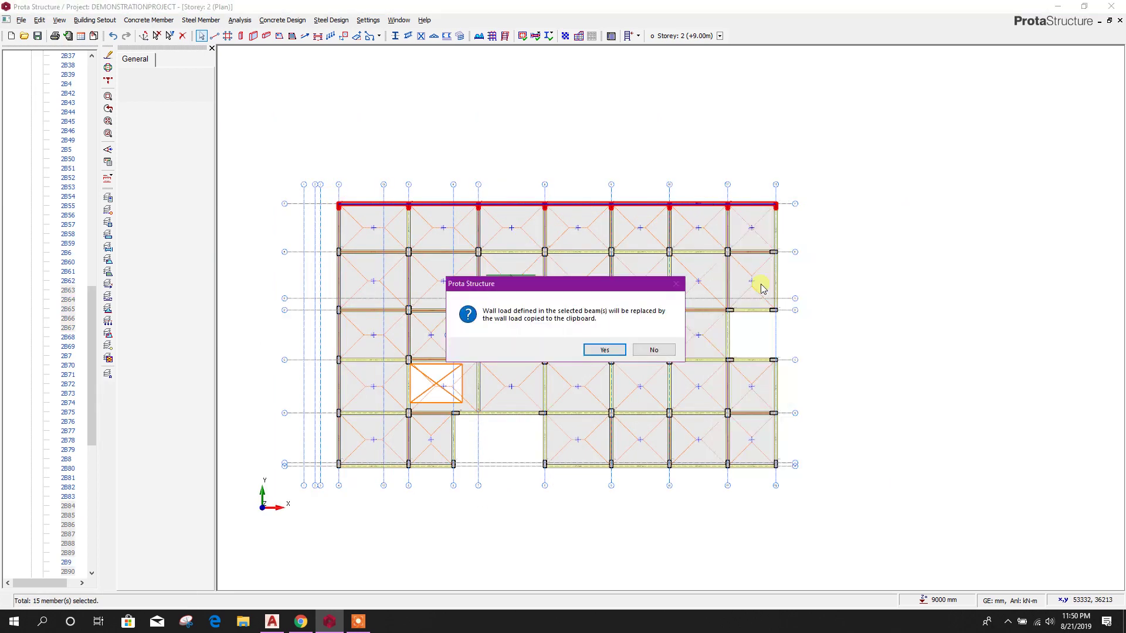
{"action": "left_click", "coordinate": [605, 350]}
- Paste the copied wall load onto the axis 12 beams between axes F and D
{"action": "middle_click_drag", "start_coordinate": [860, 395], "coordinate": [679, 377]}
{"action": "scroll", "coordinate": [601, 221], "scroll_direction": "up", "scroll_amount": 2}
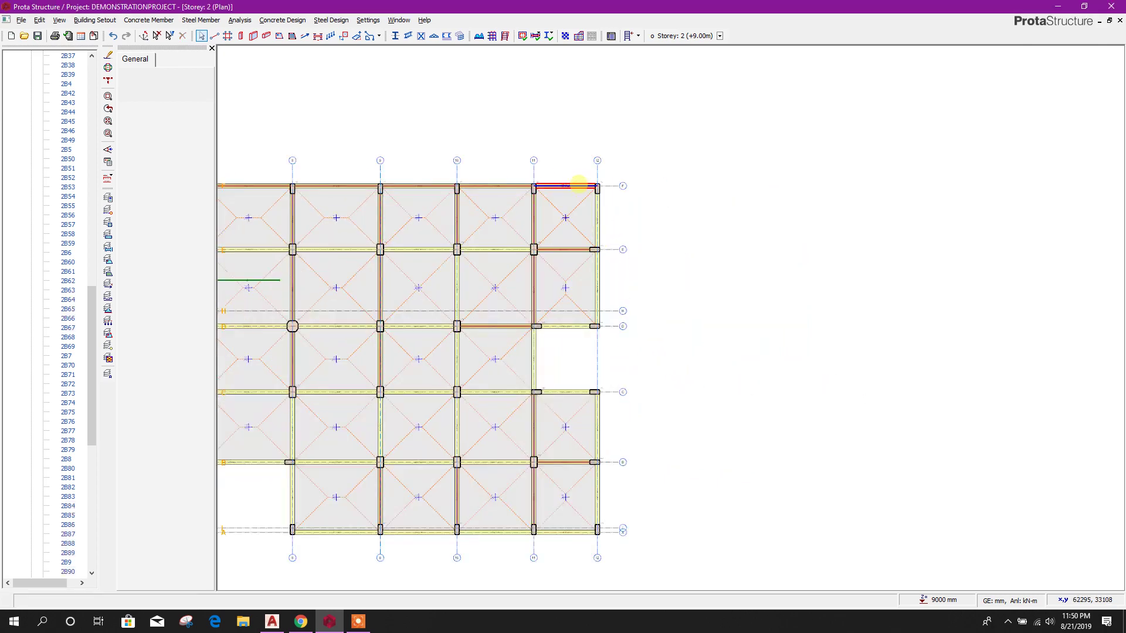
{"action": "left_click_drag", "start_coordinate": [581, 177], "coordinate": [608, 339]}
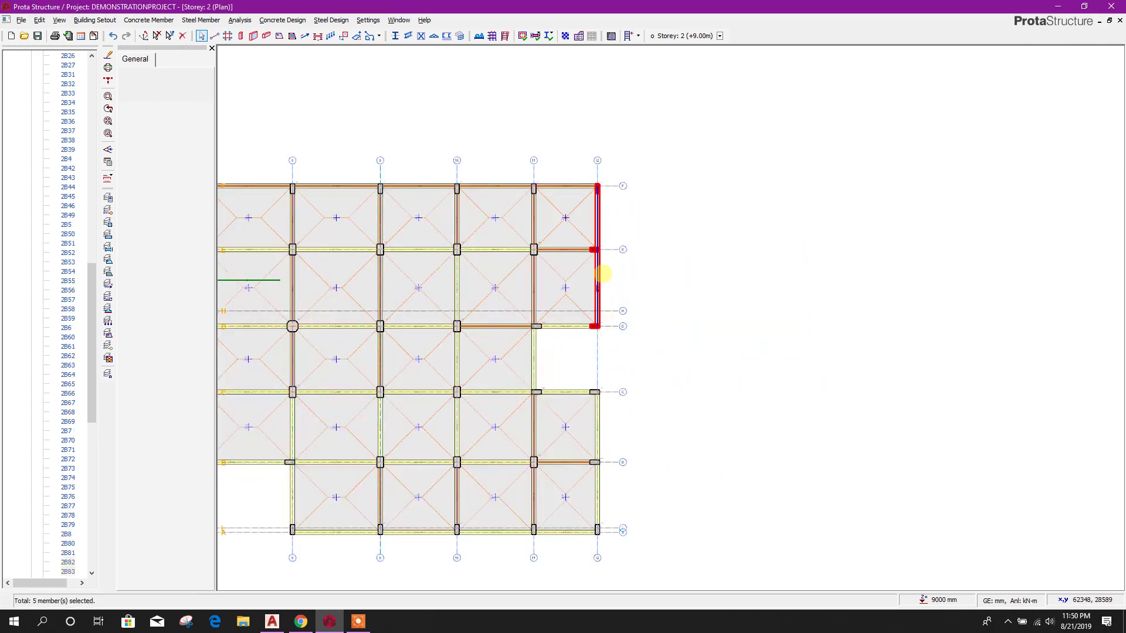
{"action": "right_click", "coordinate": [605, 277]}
{"action": "left_click", "coordinate": [655, 351]}
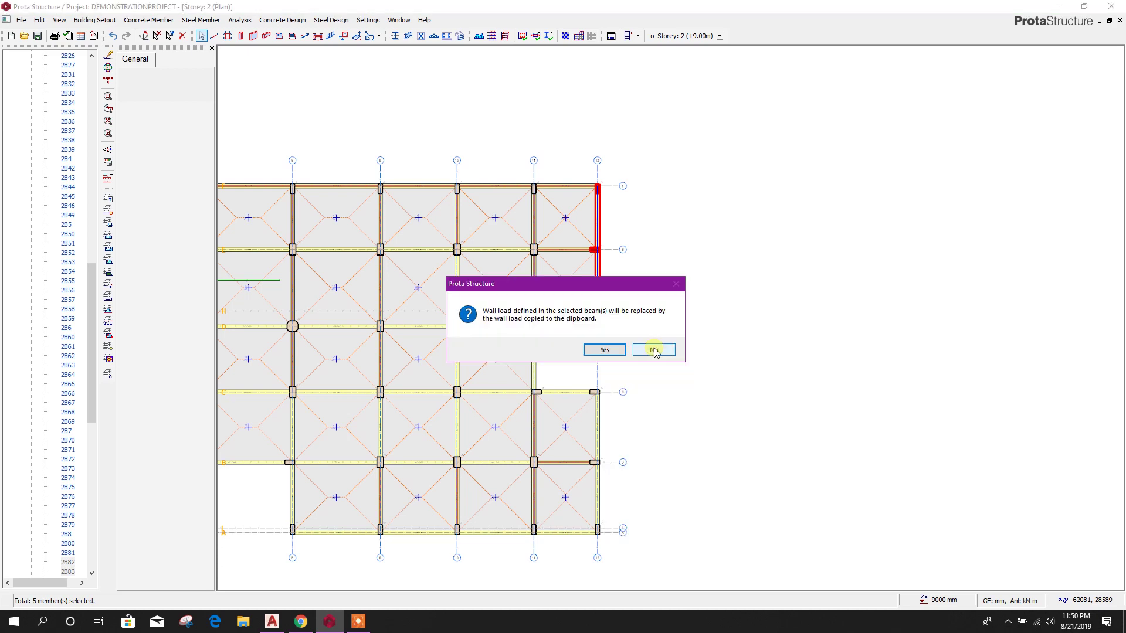
{"action": "left_click", "coordinate": [605, 350]}
- Paste the copied wall load onto the three beams bordering the open recess between axes D and C and axes 11 and 12
{"action": "scroll", "coordinate": [593, 297], "scroll_direction": "up", "scroll_amount": 2}
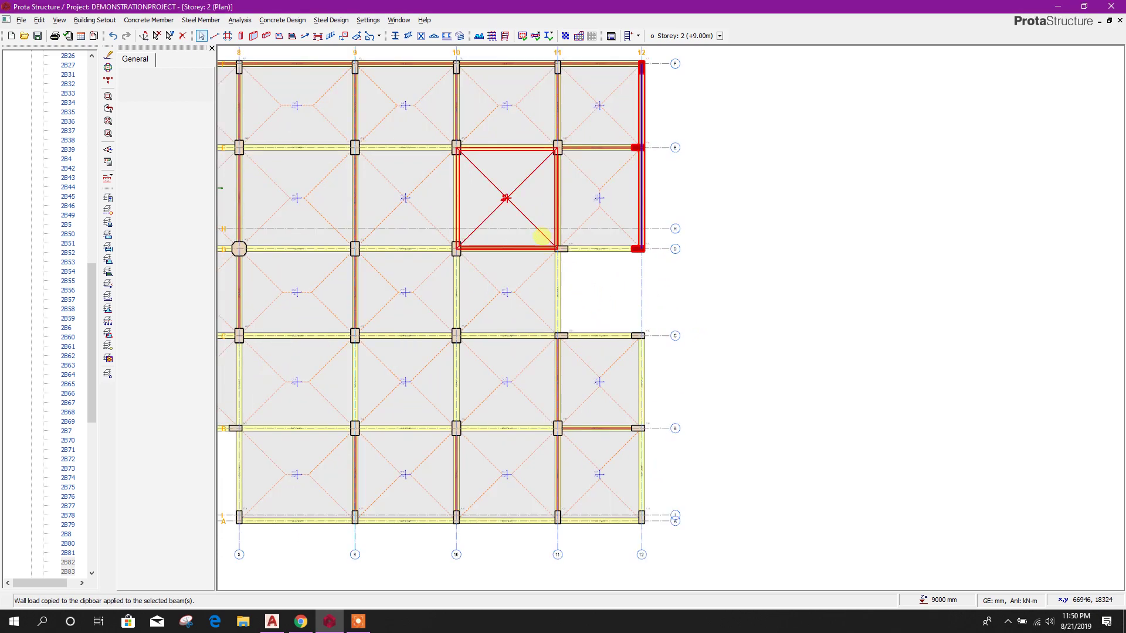
{"action": "left_click_drag", "start_coordinate": [556, 246], "coordinate": [681, 346]}
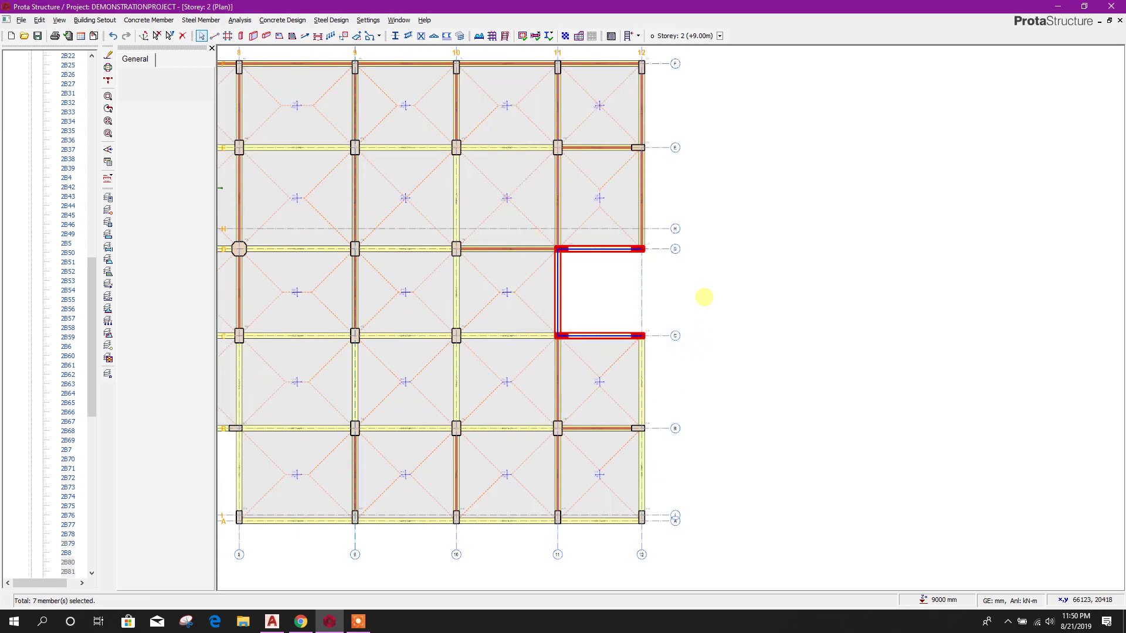
{"action": "right_click", "coordinate": [715, 305]}
{"action": "left_click", "coordinate": [740, 374]}
{"action": "left_click", "coordinate": [600, 354]}
- Paste the copied wall load onto the axis 12 beams between axes C and A
{"action": "middle_click_drag", "start_coordinate": [700, 402], "coordinate": [737, 278]}
{"action": "left_click_drag", "start_coordinate": [655, 201], "coordinate": [695, 421]}
{"action": "right_click", "coordinate": [683, 274]}
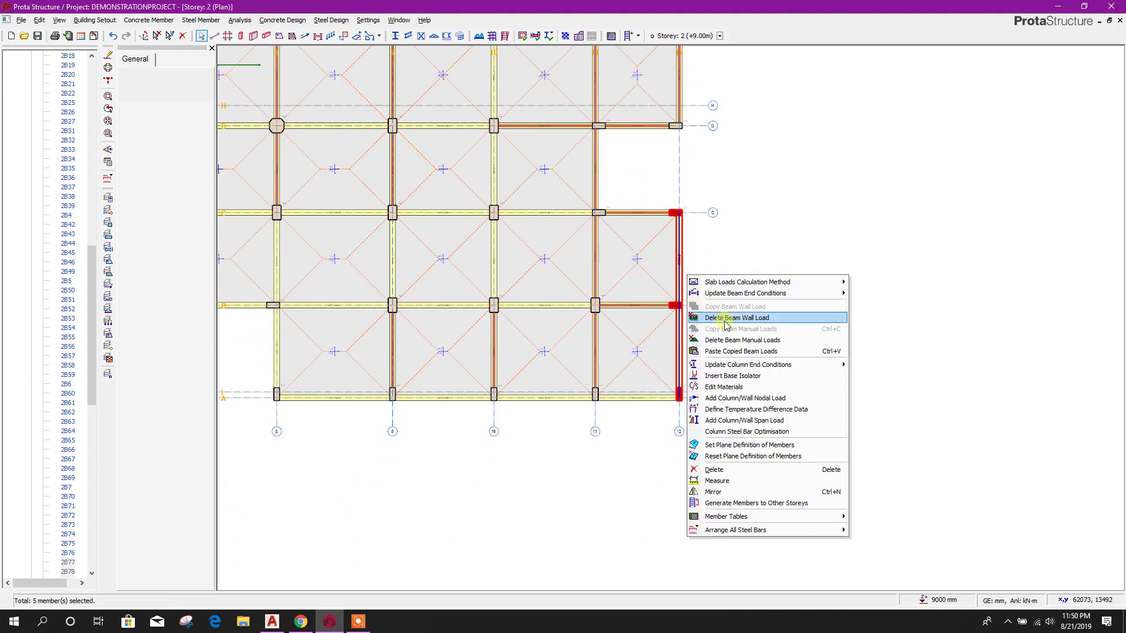
{"action": "left_click", "coordinate": [740, 348]}
{"action": "left_click", "coordinate": [604, 350]}
- Paste the copied wall load onto the axis A beams between axes 8 and 12
{"action": "scroll", "coordinate": [701, 360], "scroll_direction": "down", "scroll_amount": 2}
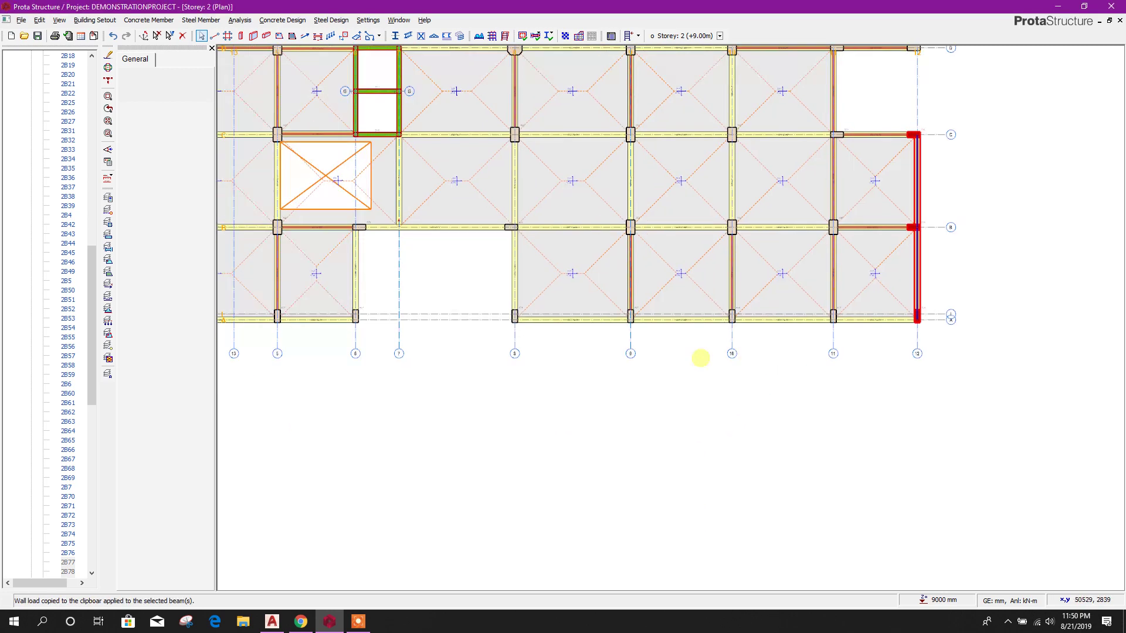
{"action": "scroll", "coordinate": [494, 335], "scroll_direction": "down", "scroll_amount": 2}
{"action": "left_click_drag", "start_coordinate": [519, 313], "coordinate": [869, 340]}
{"action": "right_click", "coordinate": [754, 331]}
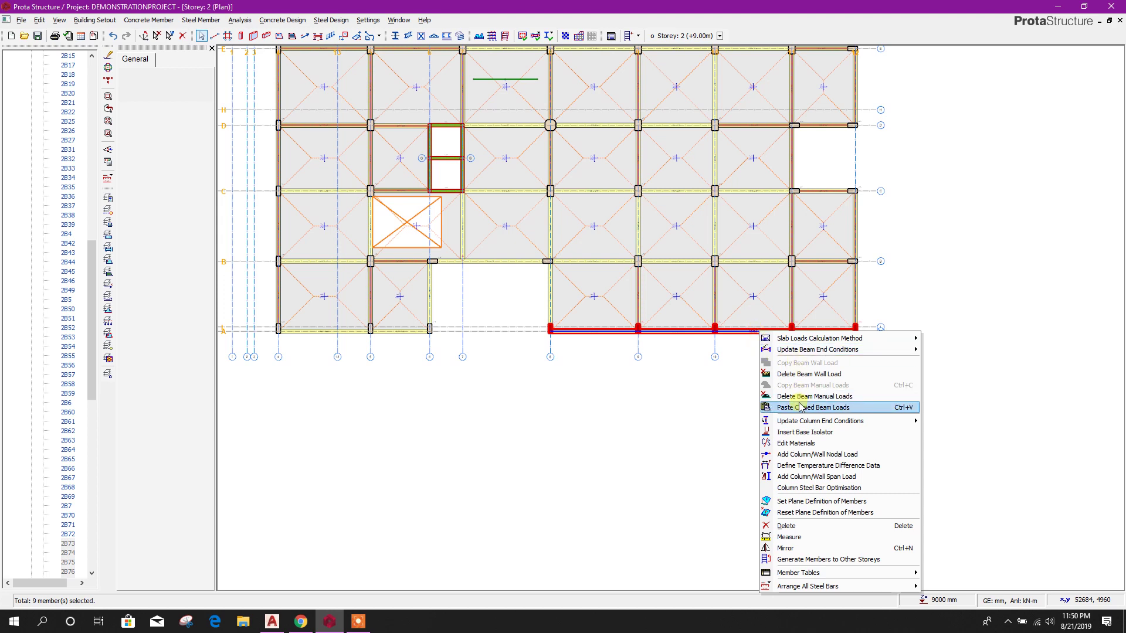
{"action": "left_click", "coordinate": [880, 407]}
{"action": "left_click", "coordinate": [604, 351]}
- Paste the copied wall load onto the three beams bordering the open recess between axes B and A and axes 6 and 8
{"action": "scroll", "coordinate": [616, 328], "scroll_direction": "up", "scroll_amount": 2}
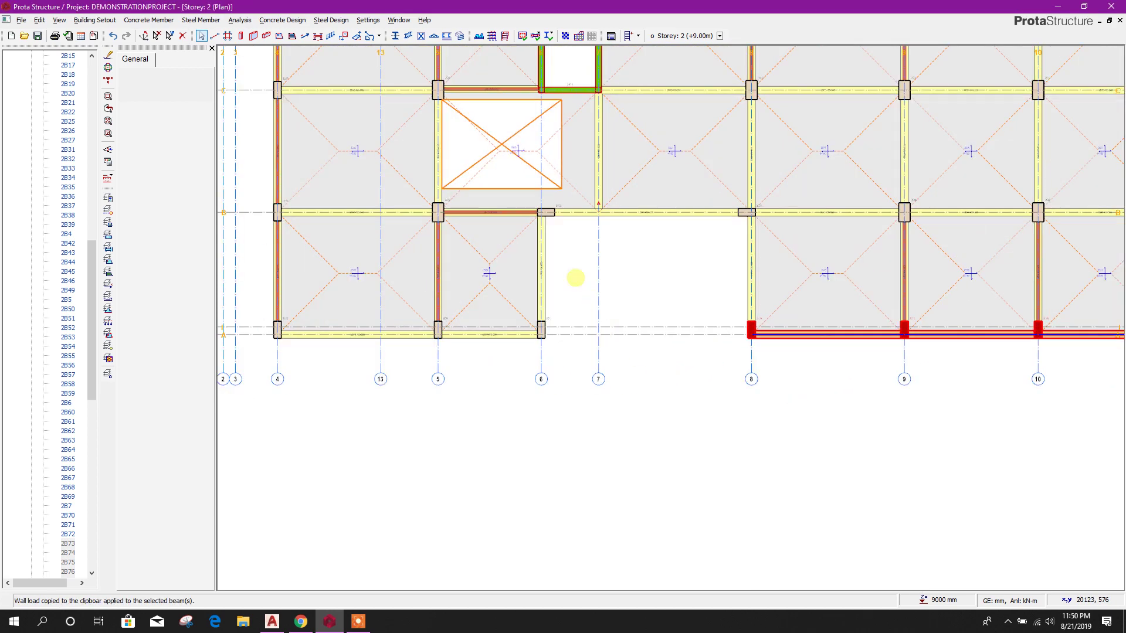
{"action": "left_click_drag", "start_coordinate": [512, 199], "coordinate": [772, 354]}
{"action": "right_click", "coordinate": [662, 272]}
{"action": "left_click", "coordinate": [704, 351]}
{"action": "left_click", "coordinate": [604, 350]}
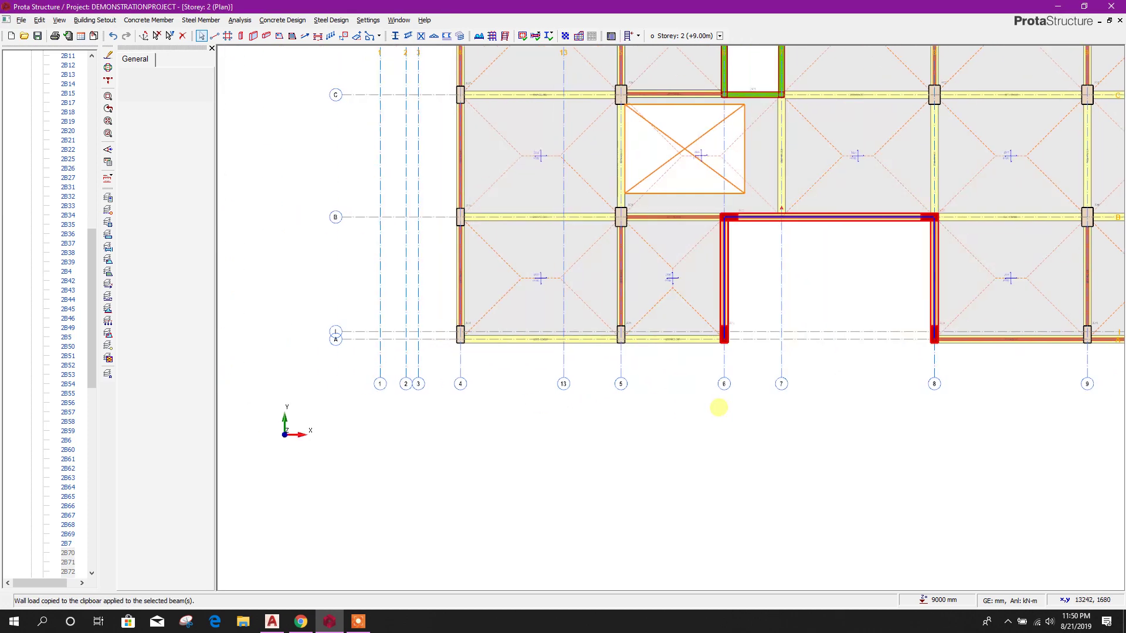
- Paste the copied wall load onto the axis A beams between axes 4 and 6
{"action": "left_click_drag", "start_coordinate": [441, 318], "coordinate": [760, 349]}
{"action": "right_click", "coordinate": [696, 345]}
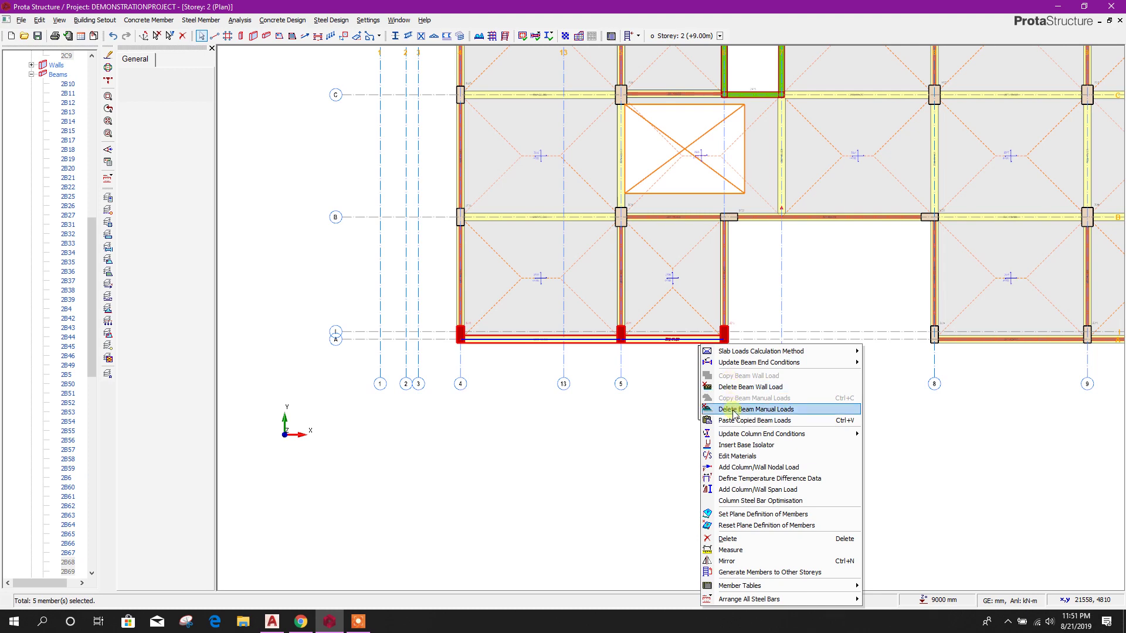
{"action": "left_click", "coordinate": [727, 410]}
{"action": "left_click", "coordinate": [604, 350]}
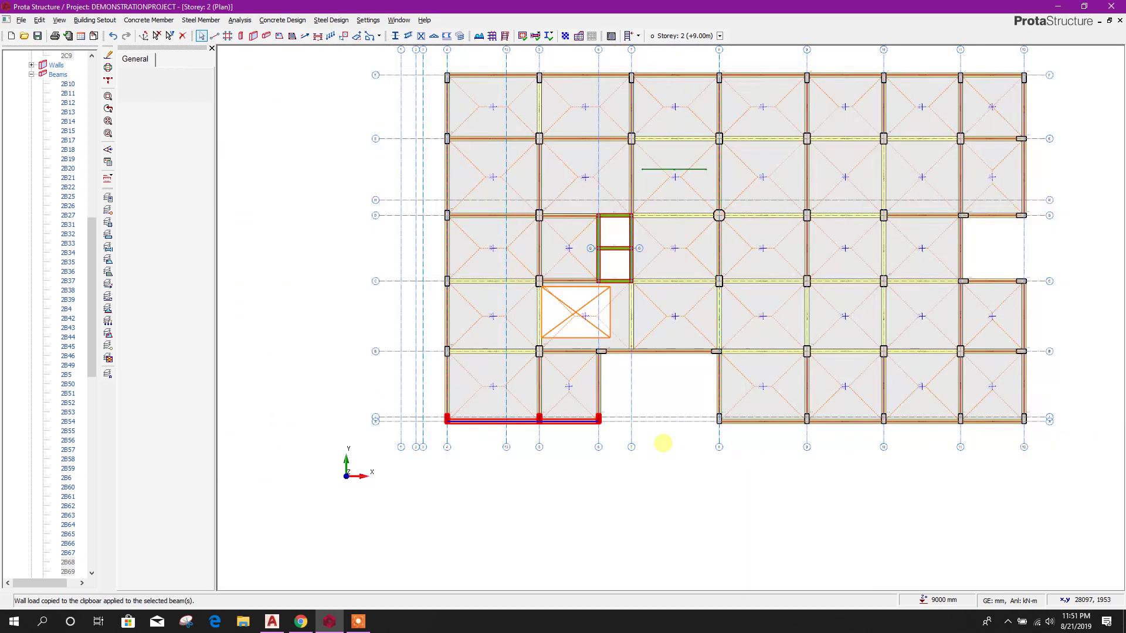
- Collapse the Storey 2 members in the structure tree and show the Storey 2 view in 3D
{"action": "left_click", "coordinate": [31, 74]}
{"action": "scroll", "coordinate": [47, 176], "scroll_direction": "up", "scroll_amount": 10}
{"action": "left_click", "coordinate": [19, 131]}
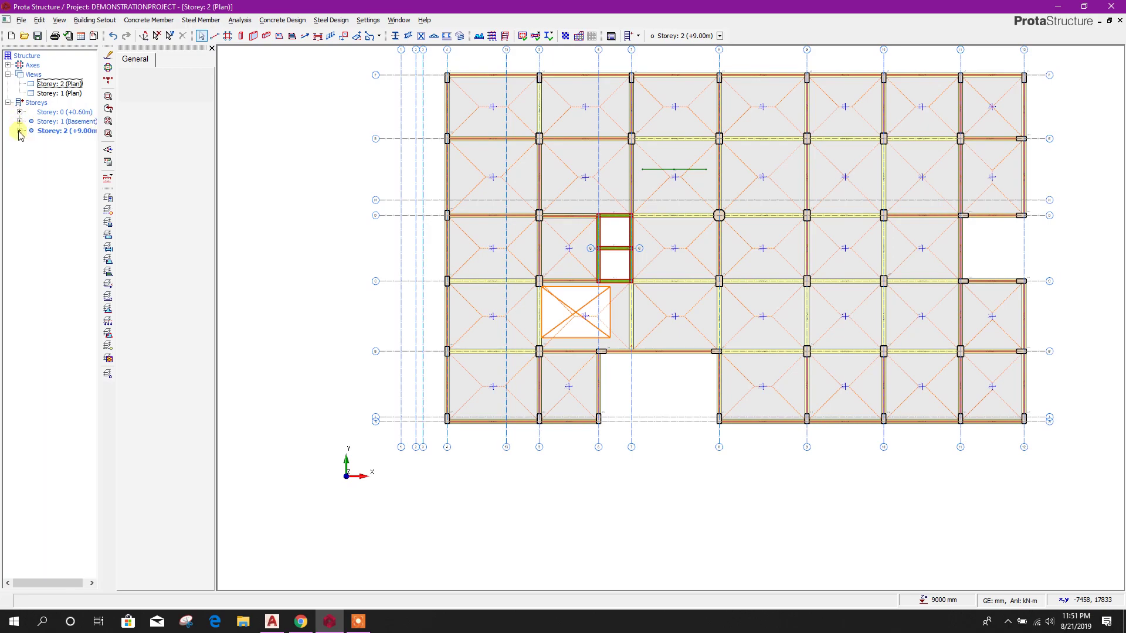
{"action": "right_click", "coordinate": [55, 85]}
{"action": "left_click", "coordinate": [82, 101]}
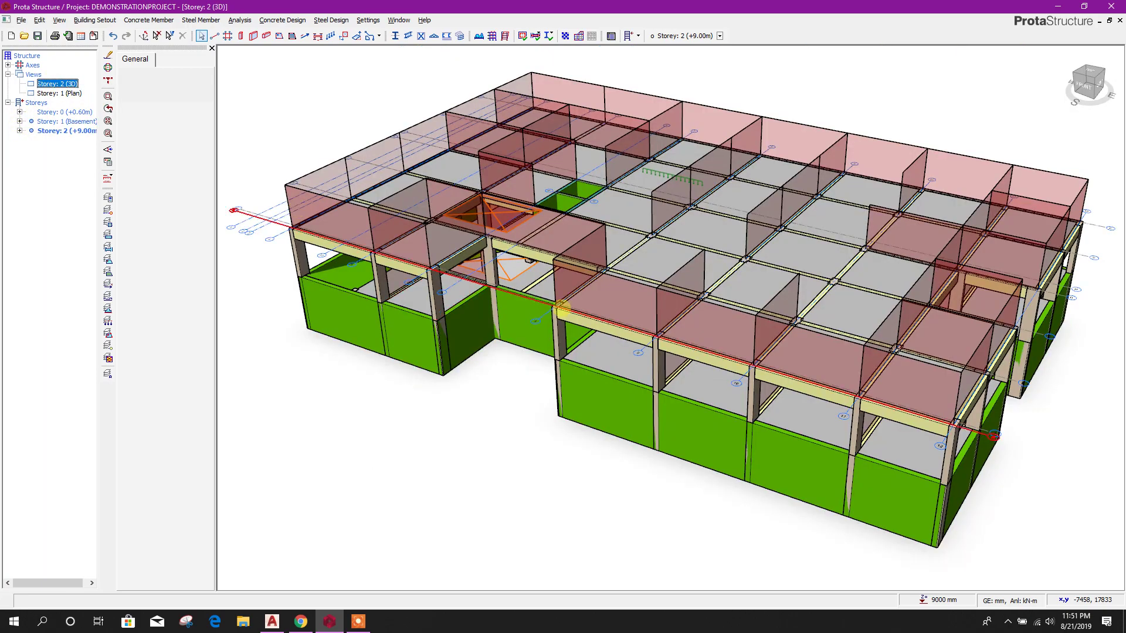
{"action": "middle_click_drag", "start_coordinate": [654, 433], "coordinate": [825, 430]}
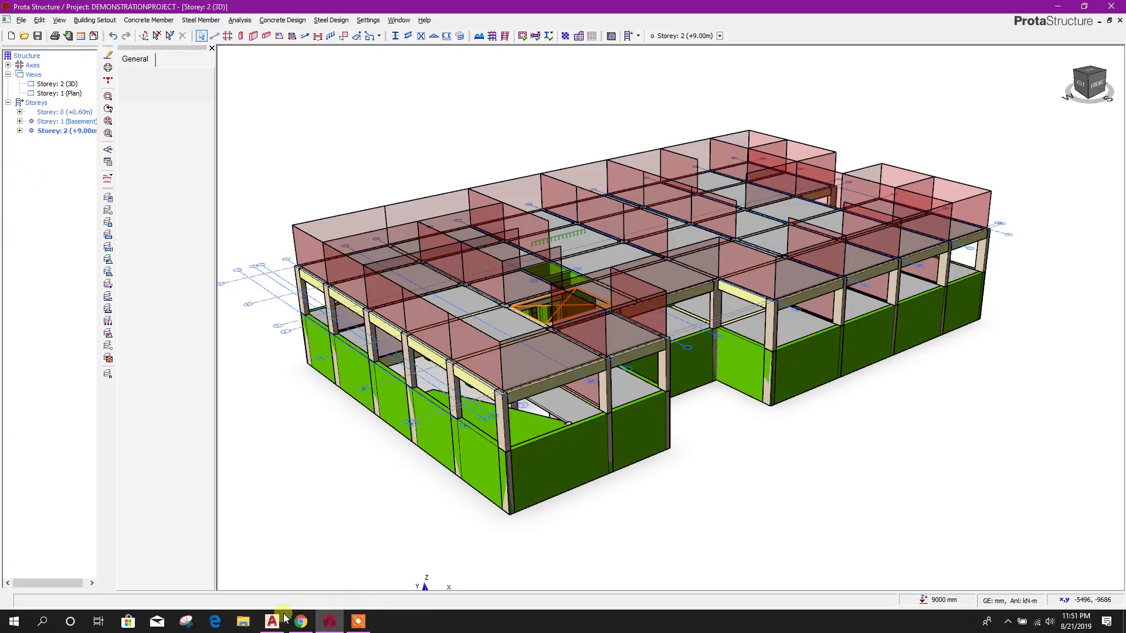
- Check the storey height between LEVEL-01 and LEVEL-02 on the AutoCAD section drawing, and return to ProtaStructure
{"action": "left_click", "coordinate": [284, 618]}
{"action": "scroll", "coordinate": [470, 345], "scroll_direction": "down", "scroll_amount": 3}
{"action": "scroll", "coordinate": [478, 289], "scroll_direction": "up", "scroll_amount": 6}
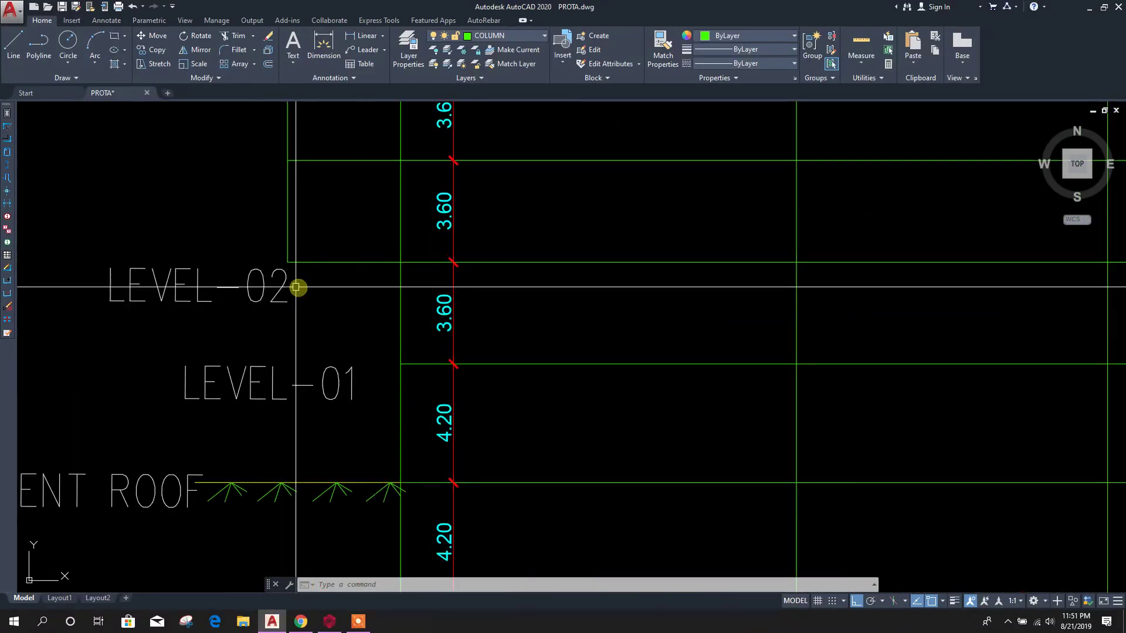
{"action": "scroll", "coordinate": [491, 361], "scroll_direction": "down", "scroll_amount": 2}
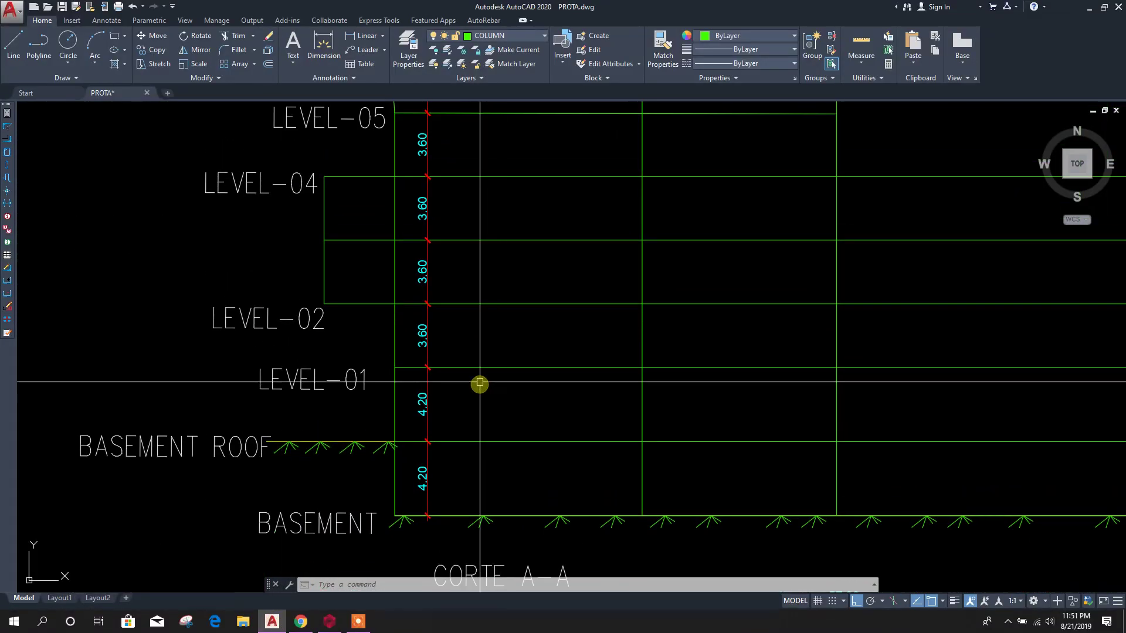
{"action": "scroll", "coordinate": [411, 323], "scroll_direction": "up", "scroll_amount": 2}
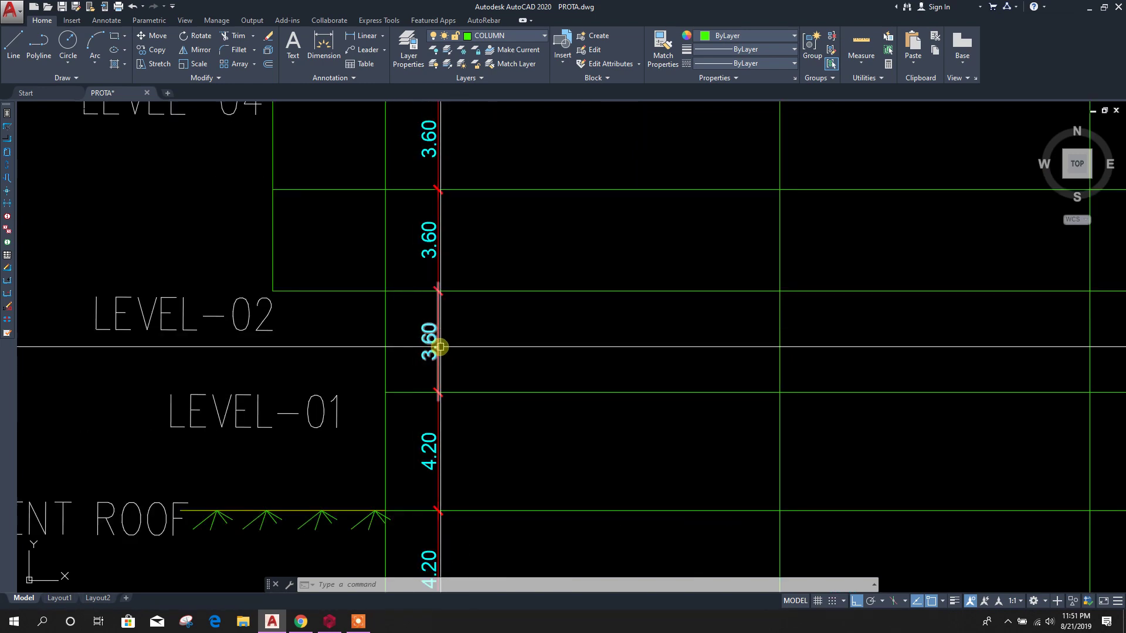
{"action": "left_click", "coordinate": [329, 621]}
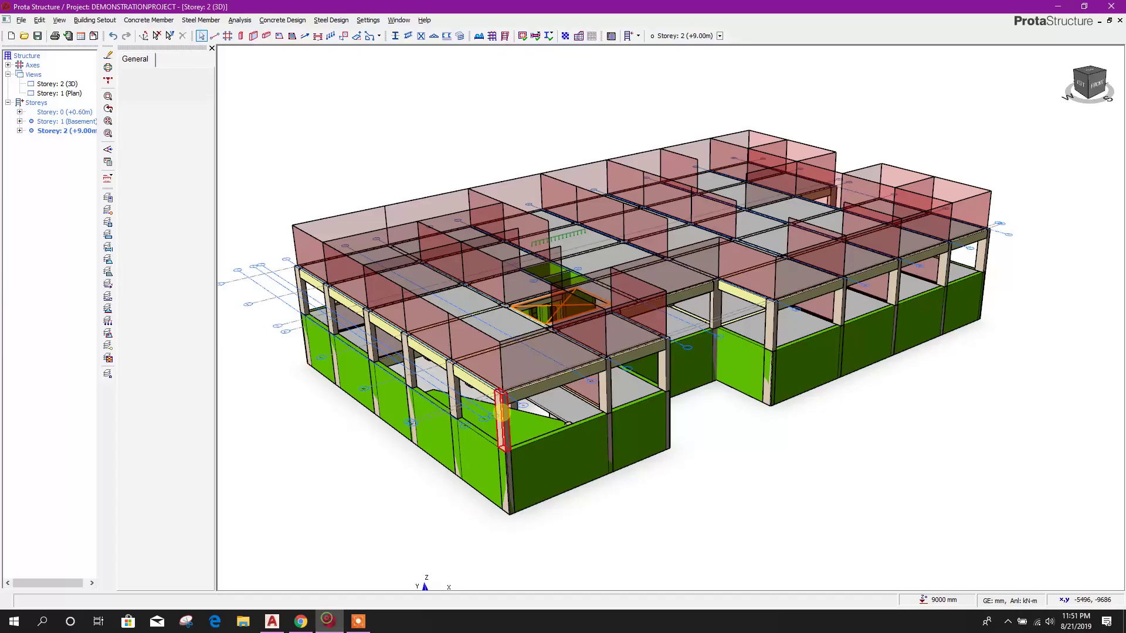
- Add a storey on top of the building by setting the total number of storeys to 3
{"action": "middle_click_drag", "start_coordinate": [401, 410], "coordinate": [410, 409]}
{"action": "right_click", "coordinate": [44, 101]}
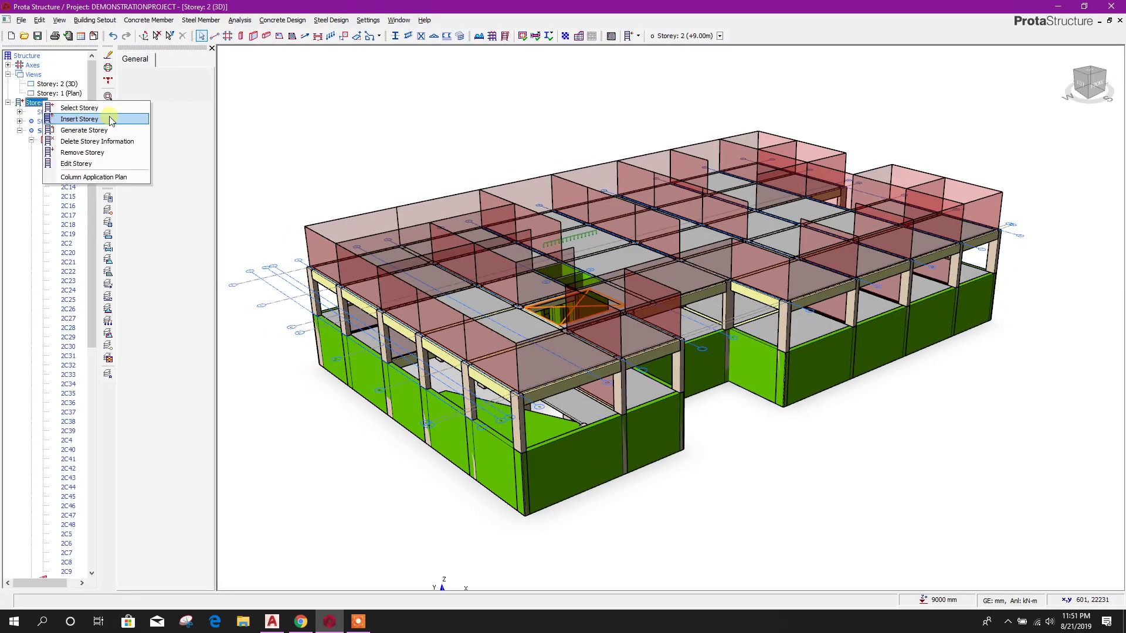
{"action": "left_click", "coordinate": [109, 119]}
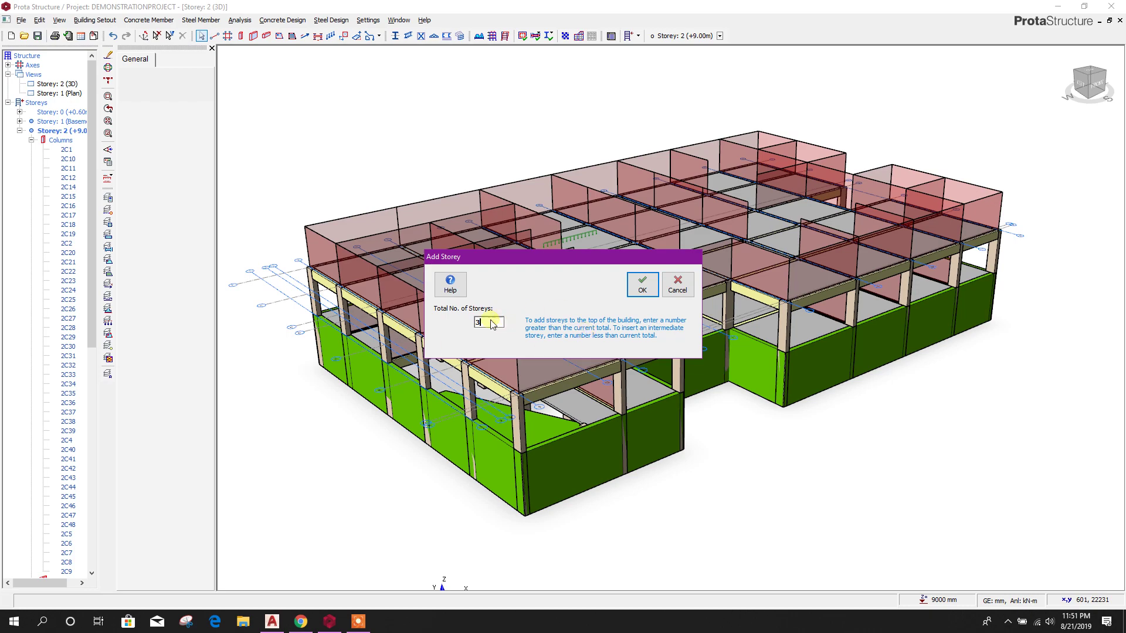
{"action": "left_click", "coordinate": [651, 291]}
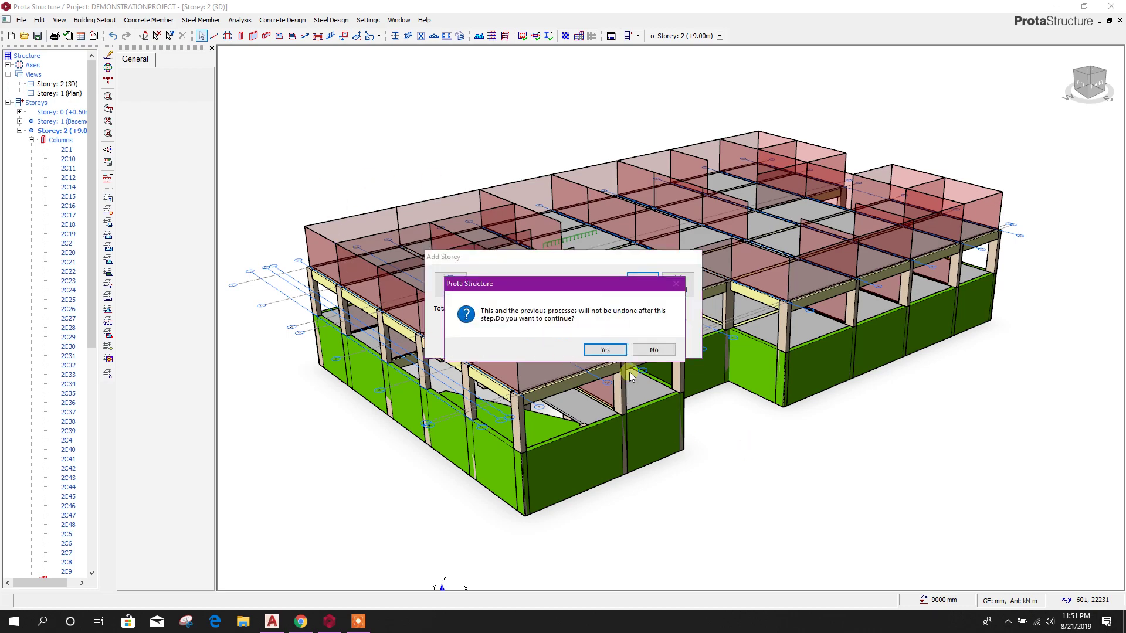
{"action": "left_click", "coordinate": [618, 350]}
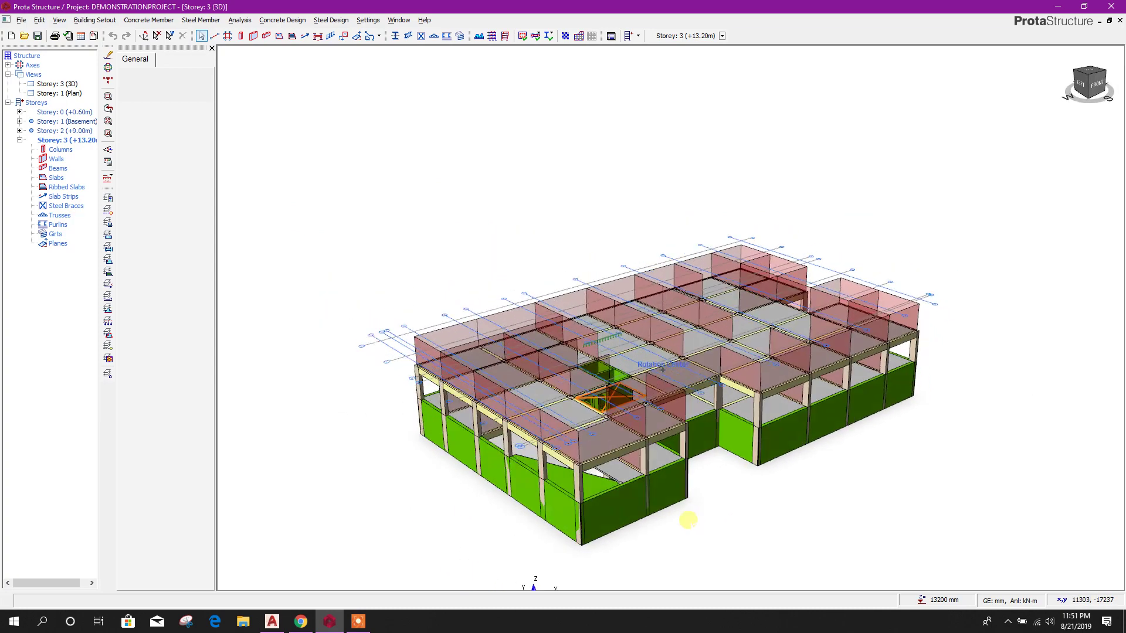
- Make Storey 2 current and generate Storey 3 from it with all member types, and inspect the model in 3D
{"action": "double_click", "coordinate": [66, 133]}
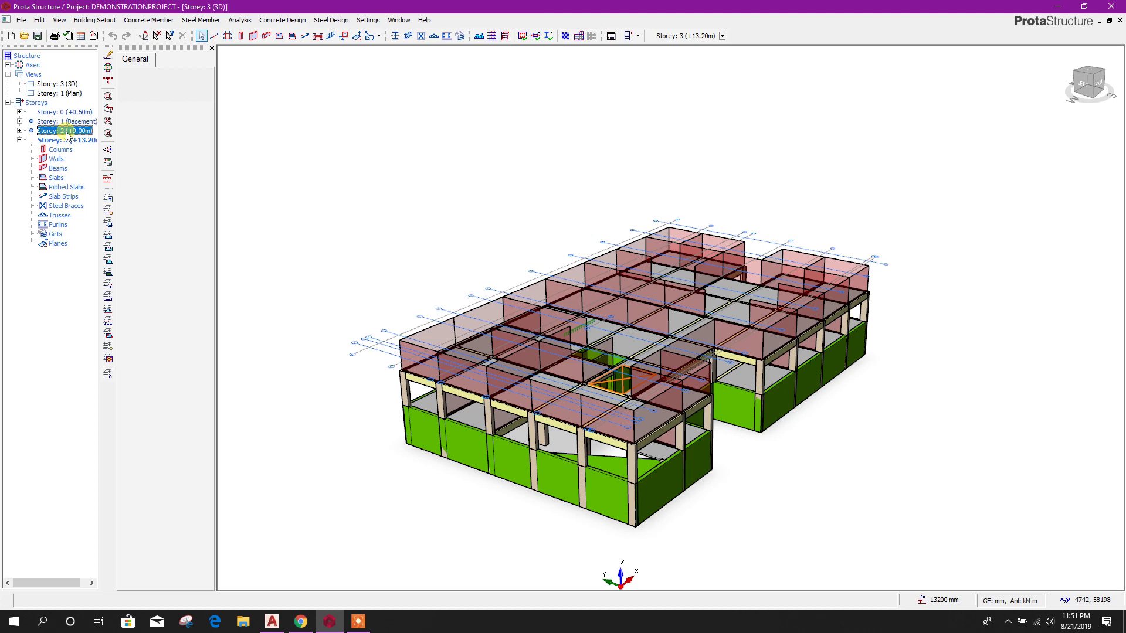
{"action": "right_click", "coordinate": [39, 107]}
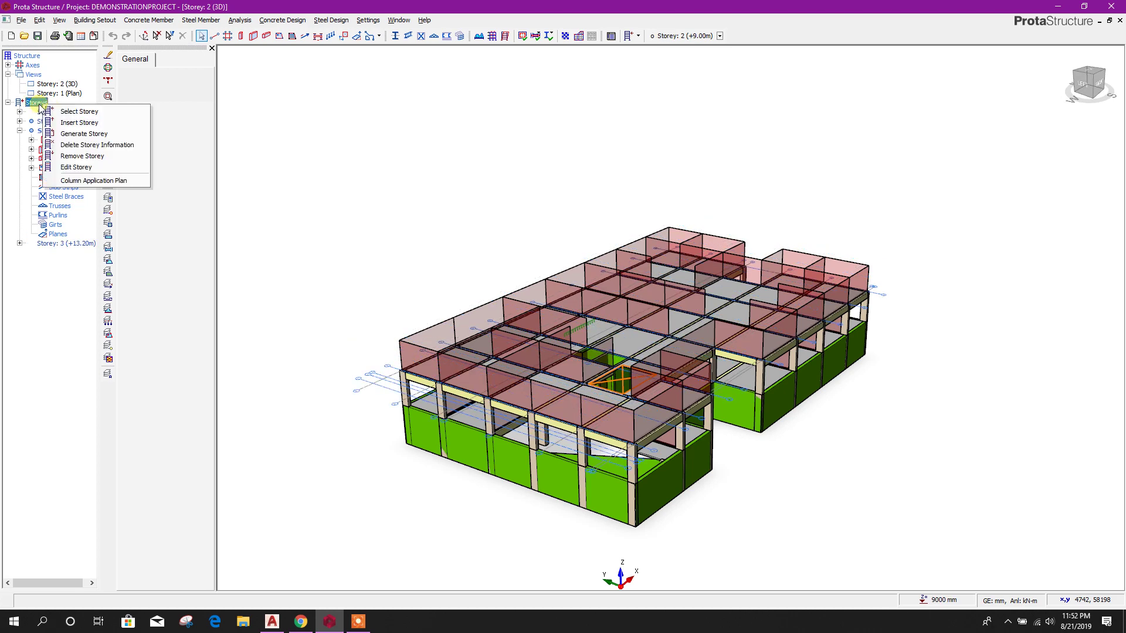
{"action": "left_click", "coordinate": [82, 130]}
{"action": "left_click", "coordinate": [594, 243]}
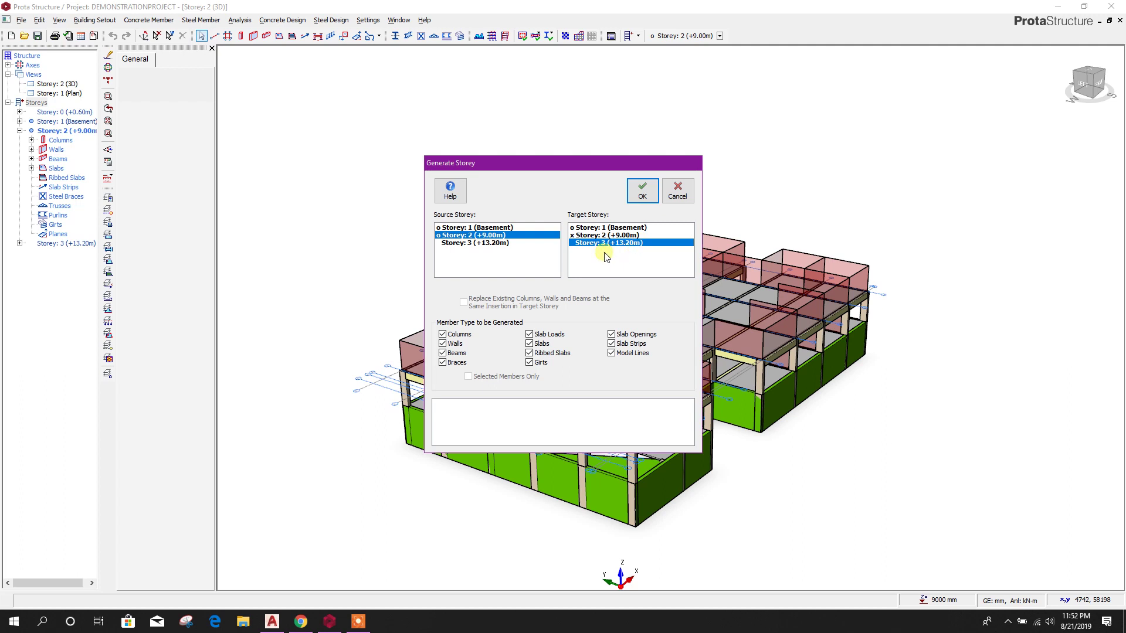
{"action": "left_click", "coordinate": [643, 193]}
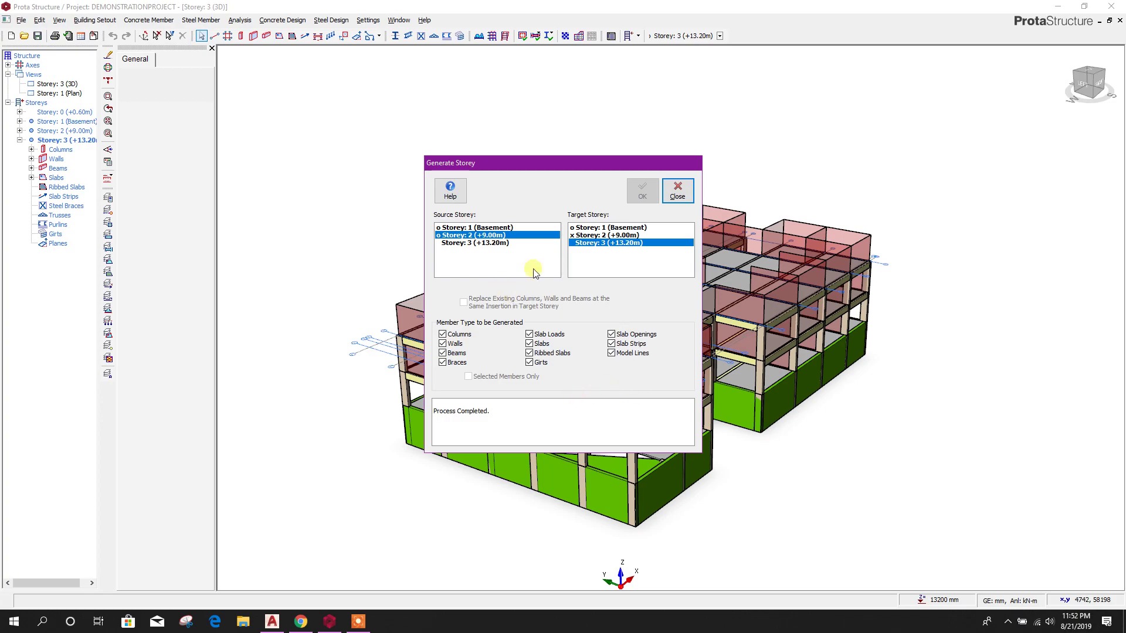
{"action": "left_click", "coordinate": [685, 195]}
{"action": "middle_click_drag", "start_coordinate": [874, 513], "coordinate": [854, 493]}
{"action": "scroll", "coordinate": [467, 373], "scroll_direction": "up", "scroll_amount": 4}
{"action": "middle_click_drag", "start_coordinate": [469, 372], "coordinate": [733, 484]}
{"action": "scroll", "coordinate": [504, 353], "scroll_direction": "down", "scroll_amount": 3}
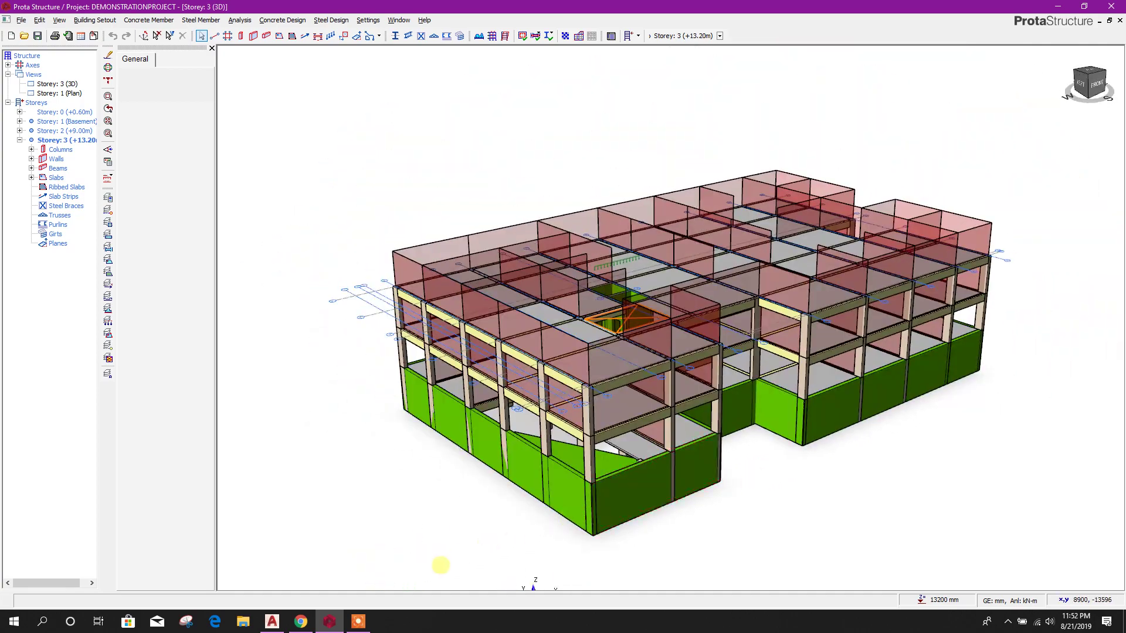
- Switch to the AutoCAD plan drawing and check the dimension between the outermost axis and the first column axis
{"action": "left_click", "coordinate": [272, 622]}
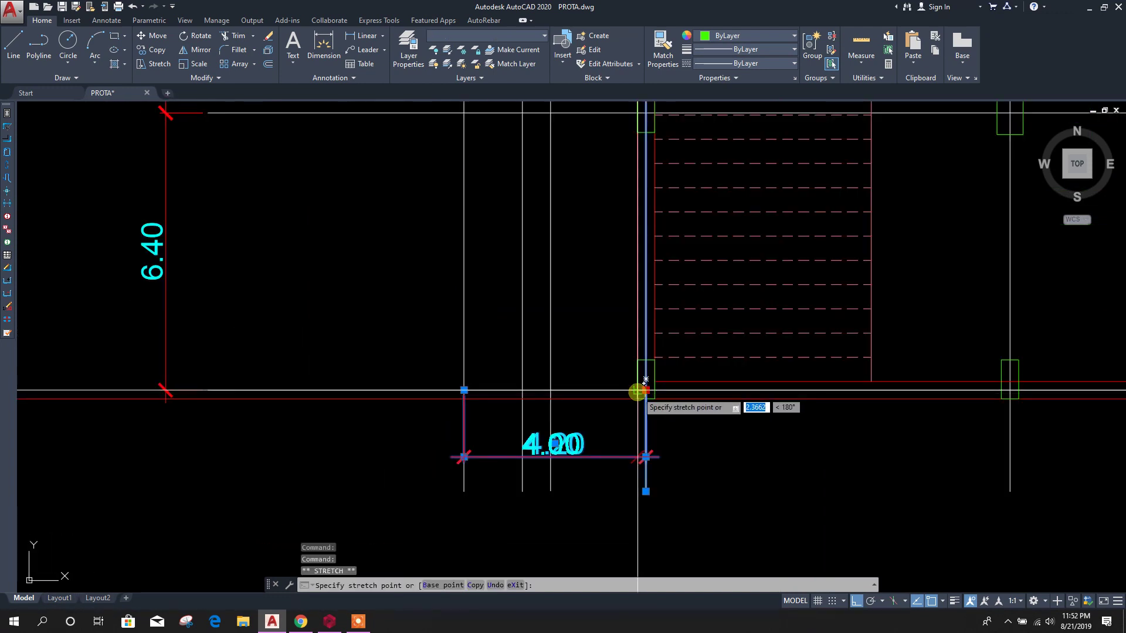
{"action": "left_click", "coordinate": [637, 390]}
{"action": "key", "text": "Escape"}
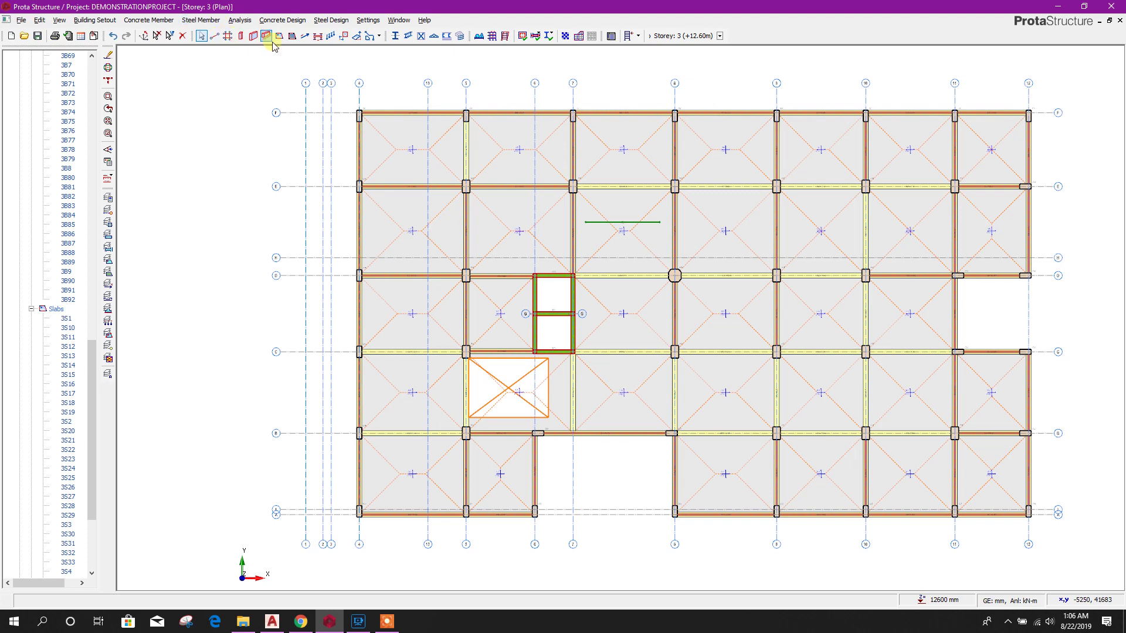
- Insert a 180 mm thick type 12 cantilever slab, 4000 mm long, outward from axis 4 between axes F and A
{"action": "left_click", "coordinate": [279, 36]}
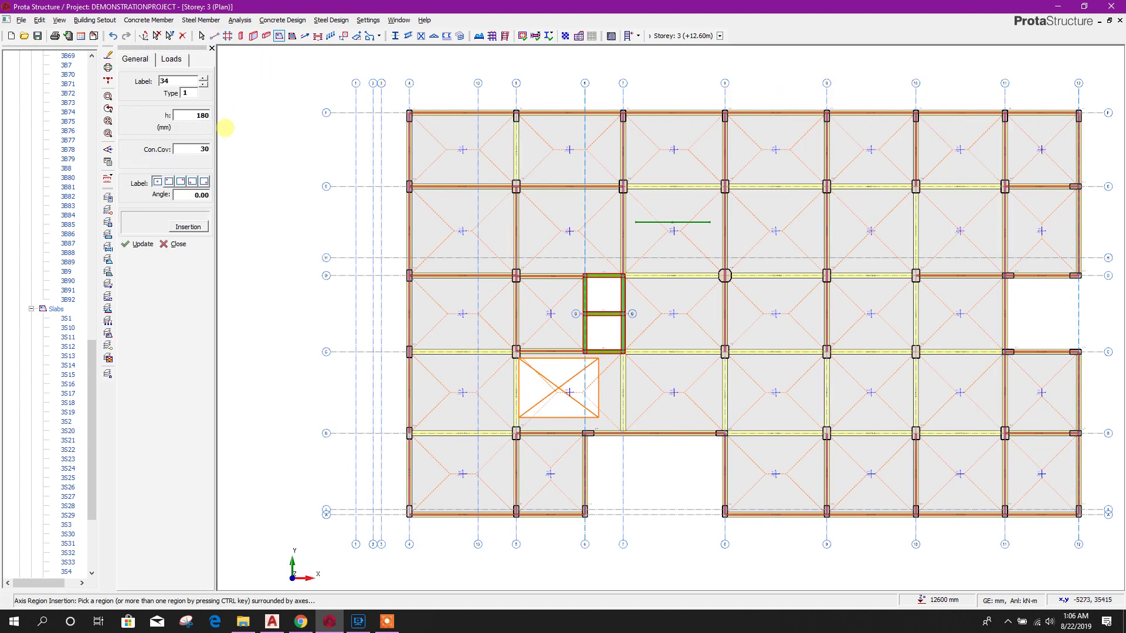
{"action": "left_click", "coordinate": [182, 94]}
{"action": "left_click", "coordinate": [198, 289]}
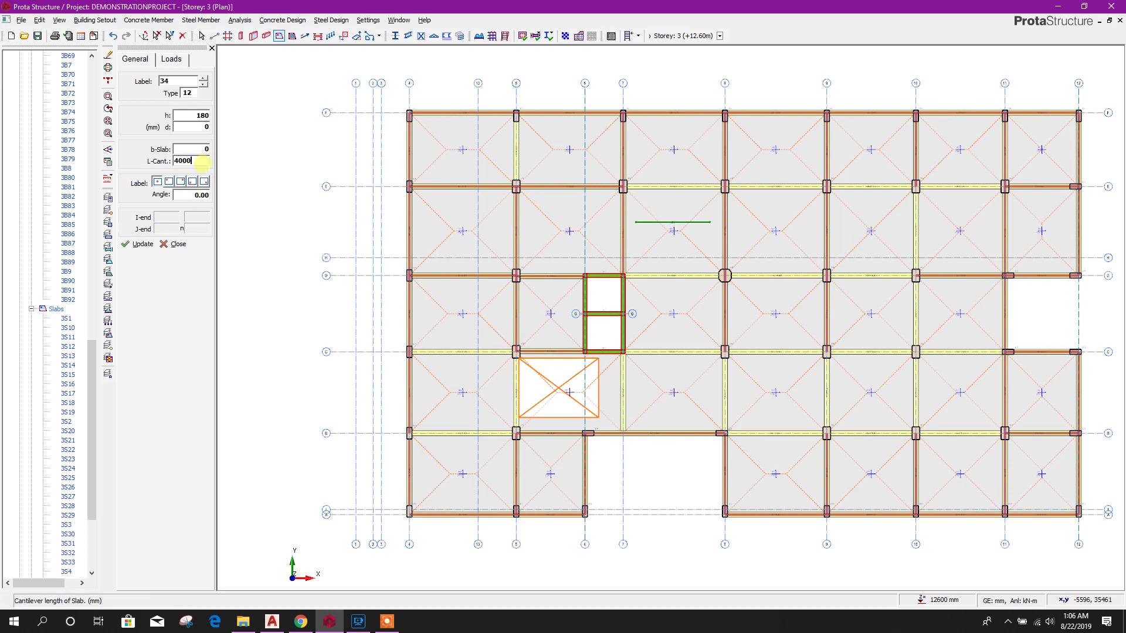
{"action": "scroll", "coordinate": [411, 113], "scroll_direction": "up", "scroll_amount": 3}
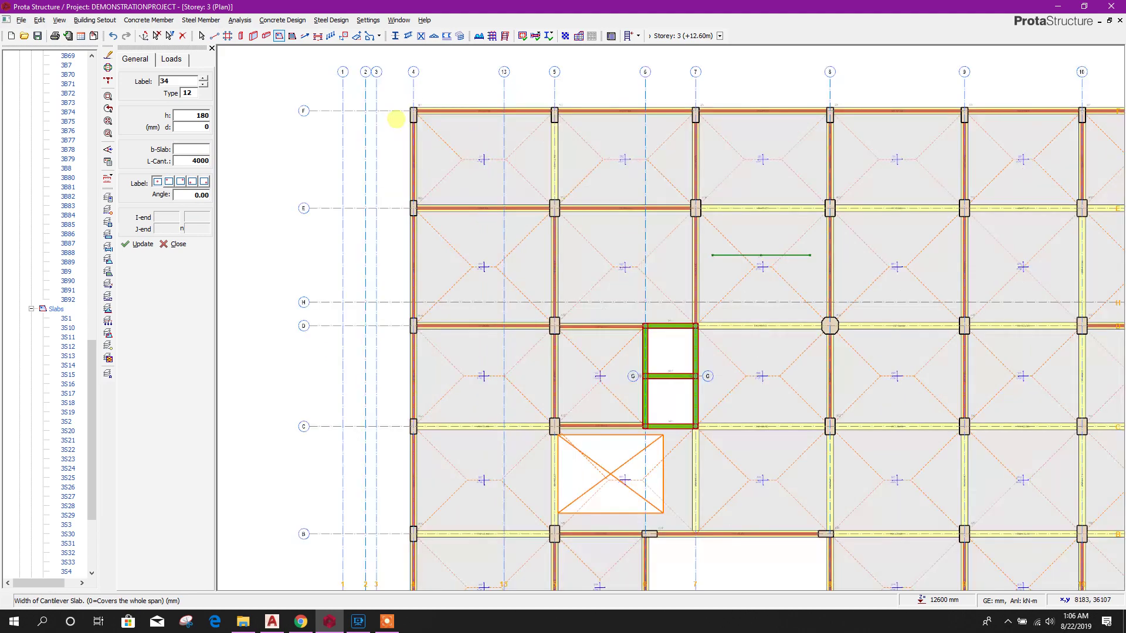
{"action": "middle_click_drag", "start_coordinate": [418, 391], "coordinate": [426, 231]}
{"action": "scroll", "coordinate": [426, 231], "scroll_direction": "down", "scroll_amount": 1}
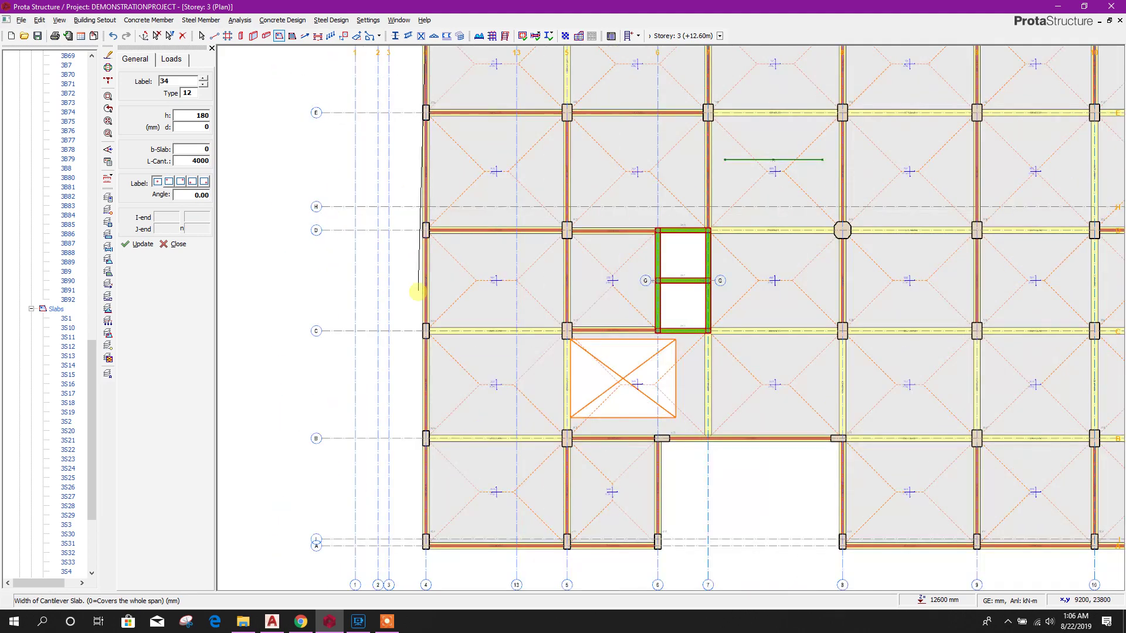
{"action": "left_click", "coordinate": [425, 545]}
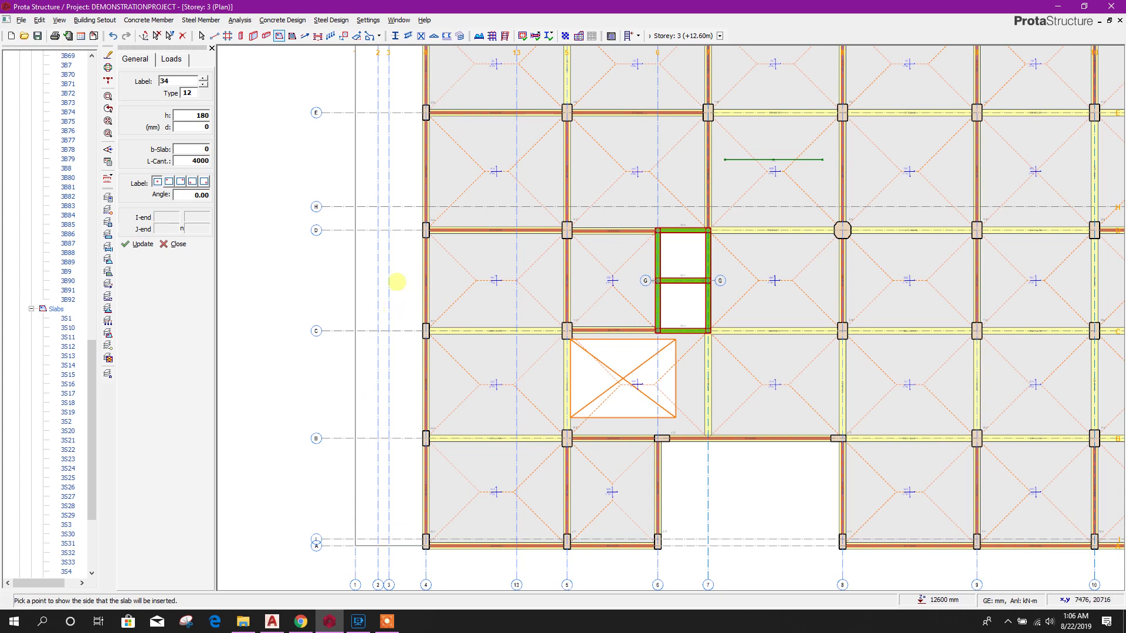
{"action": "left_click", "coordinate": [397, 282]}
{"action": "scroll", "coordinate": [403, 329], "scroll_direction": "down", "scroll_amount": 2}
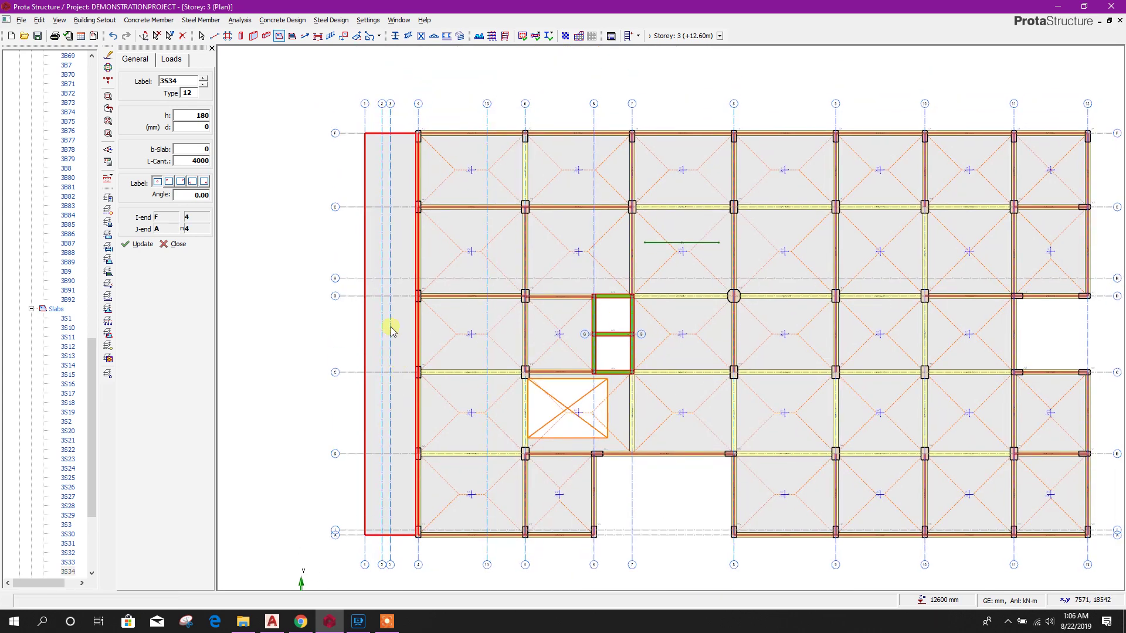
{"action": "key", "text": "Escape"}
{"action": "key", "text": "Escape"}
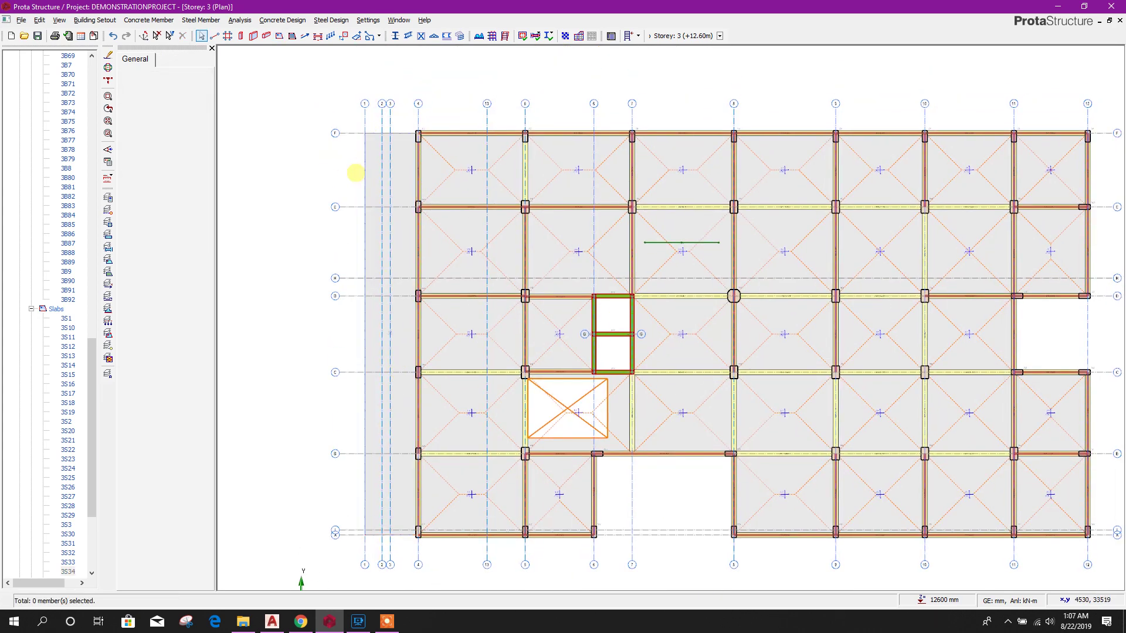
- Examine the new cantilever slab along axis 4 in plan and in the 3D view
{"action": "middle_click_drag", "start_coordinate": [379, 251], "coordinate": [340, 239]}
{"action": "scroll", "coordinate": [350, 241], "scroll_direction": "up", "scroll_amount": 1}
{"action": "scroll", "coordinate": [350, 239], "scroll_direction": "down", "scroll_amount": 1}
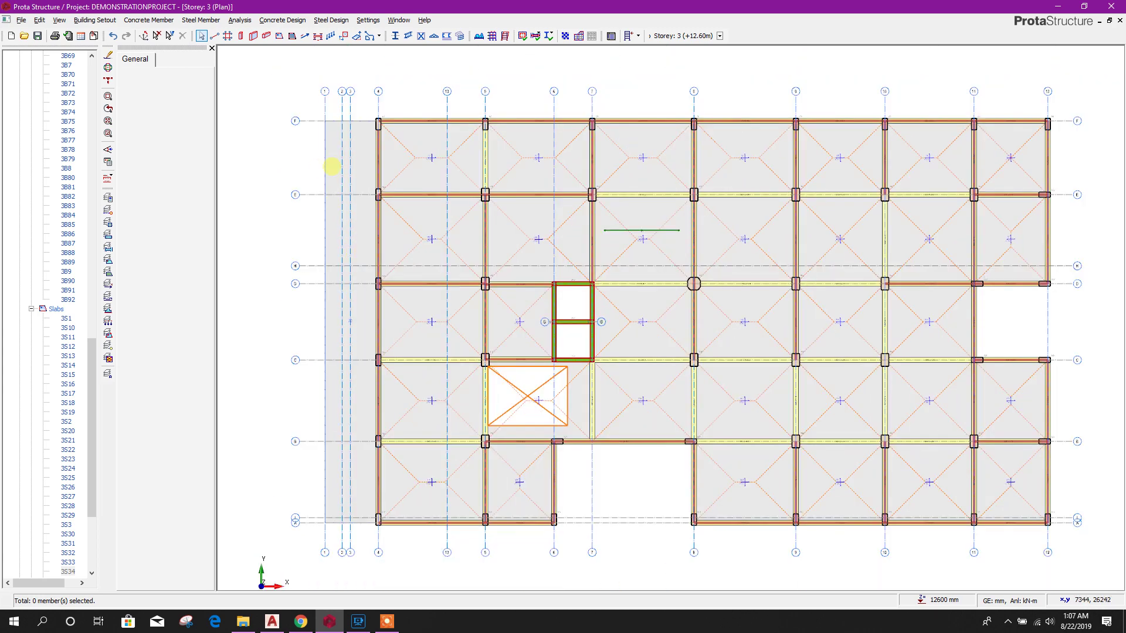
{"action": "middle_click_drag", "start_coordinate": [336, 297], "coordinate": [325, 264]}
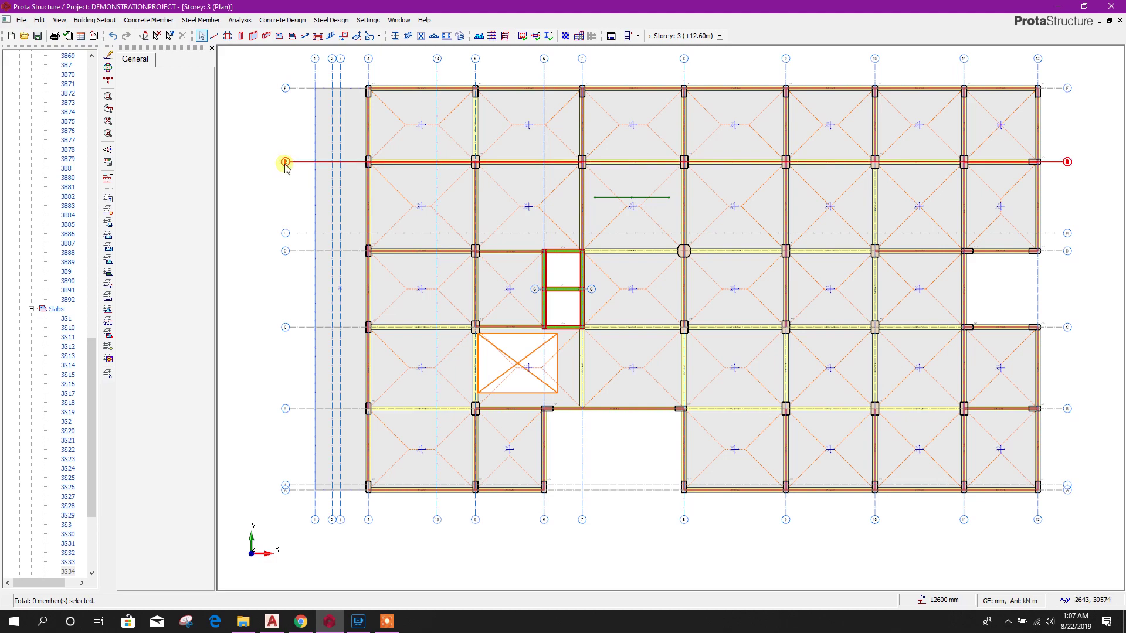
{"action": "left_click_drag", "start_coordinate": [92, 361], "coordinate": [84, 100]}
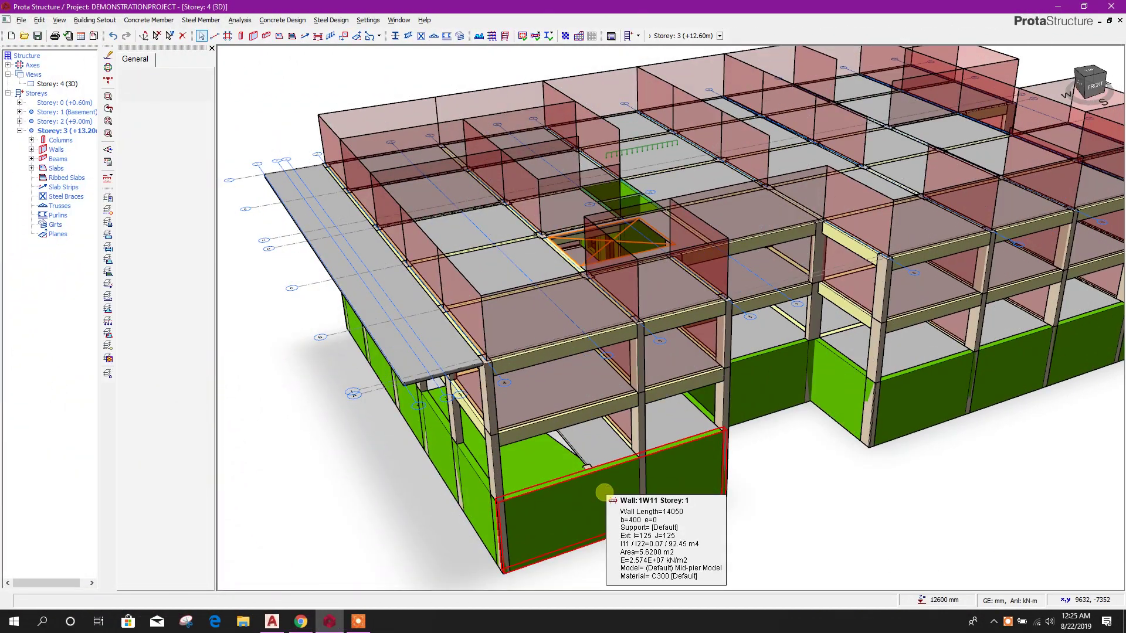
{"action": "middle_click_drag", "start_coordinate": [590, 486], "coordinate": [635, 477]}
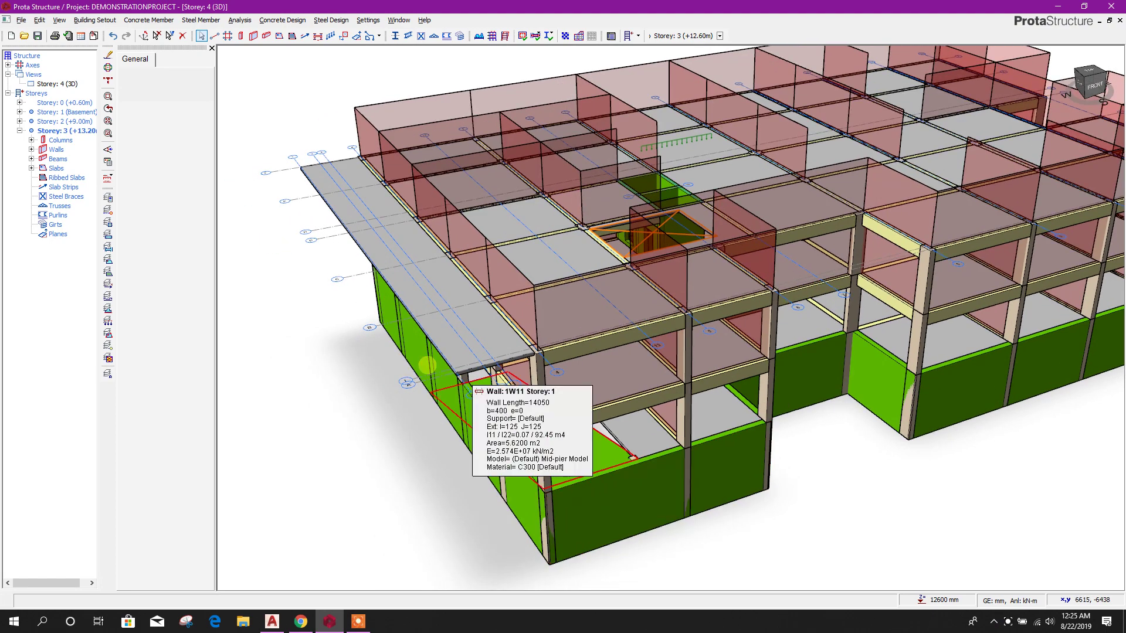
{"action": "middle_click_drag", "start_coordinate": [518, 429], "coordinate": [472, 410]}
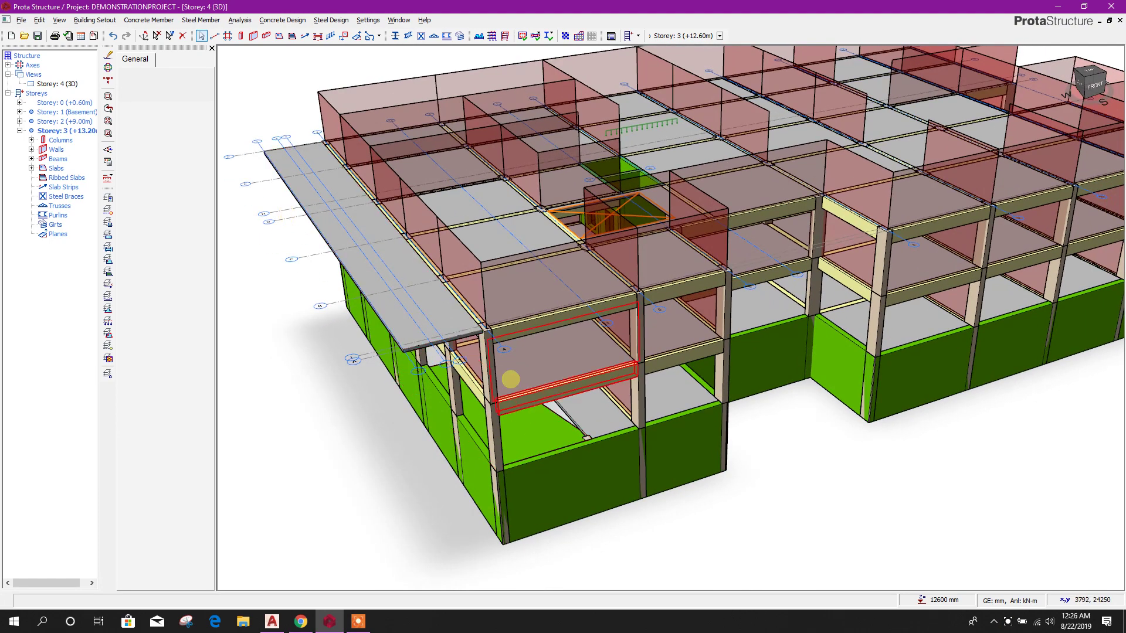
{"action": "middle_click_drag", "start_coordinate": [496, 455], "coordinate": [501, 476]}
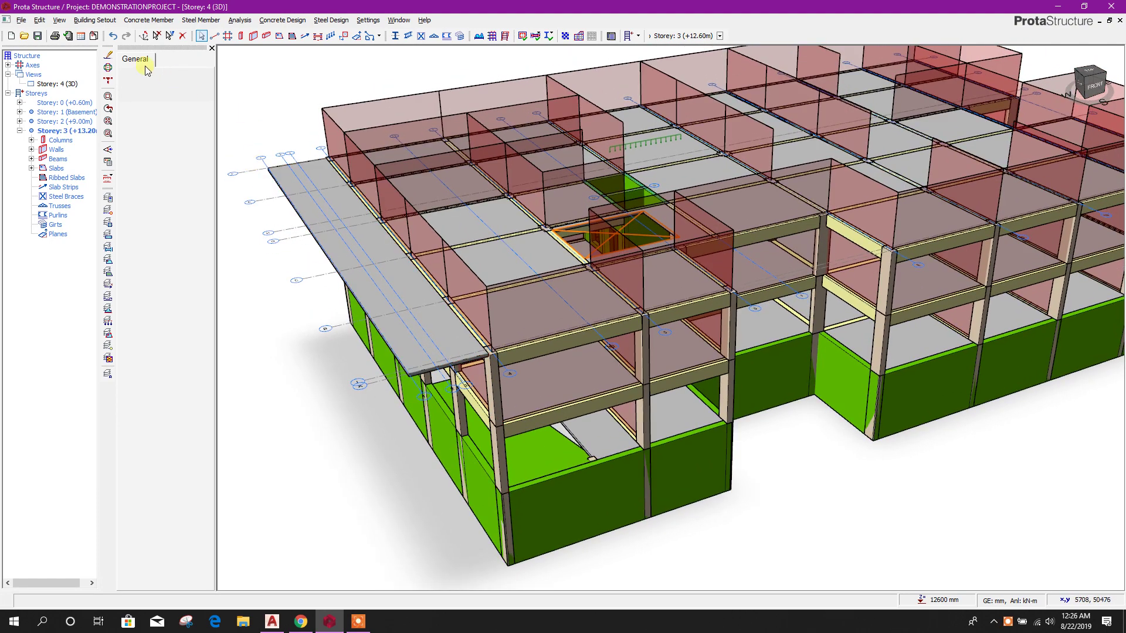
- Set the height of Storey 3 to 3600 mm in the storey table and accept the change
{"action": "left_click", "coordinate": [94, 20]}
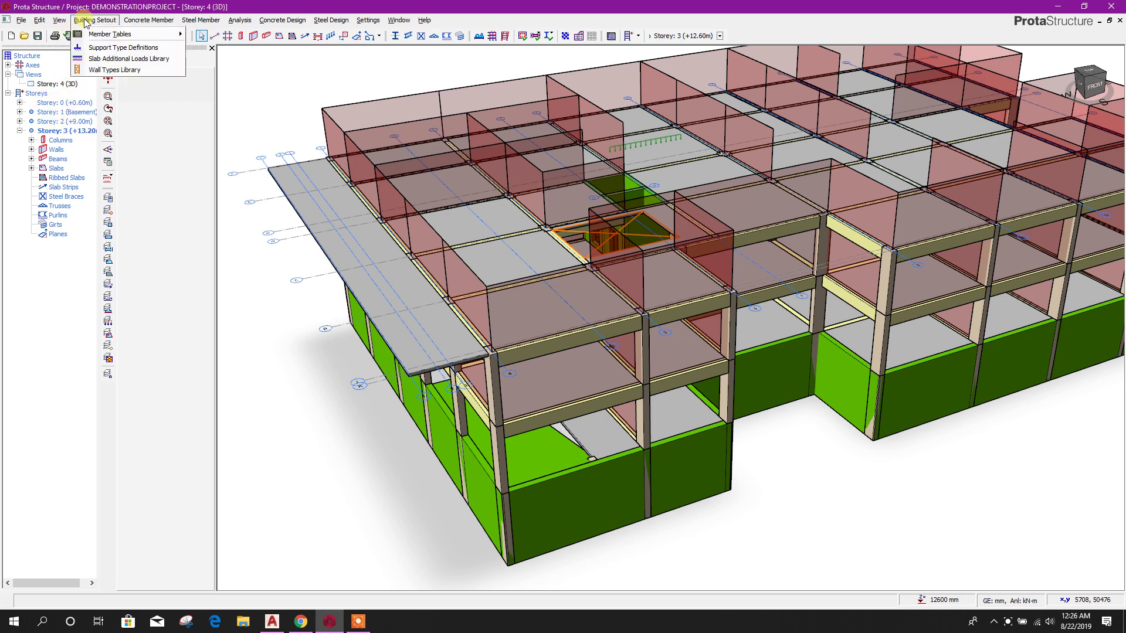
{"action": "left_click", "coordinate": [118, 123]}
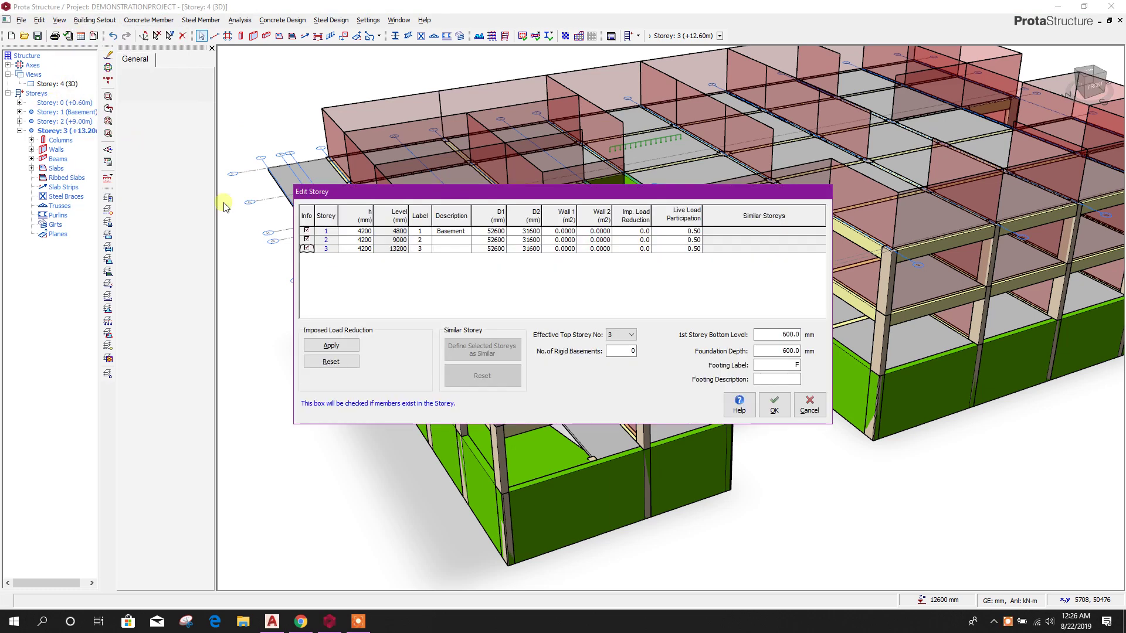
{"action": "left_click", "coordinate": [364, 248]}
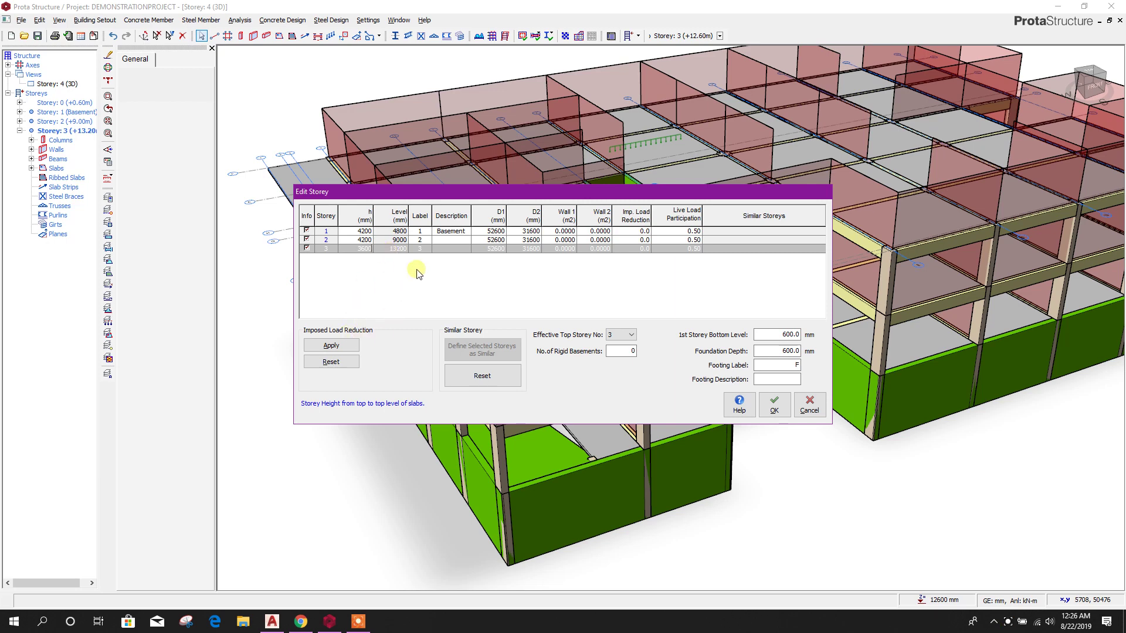
{"action": "left_click", "coordinate": [774, 406]}
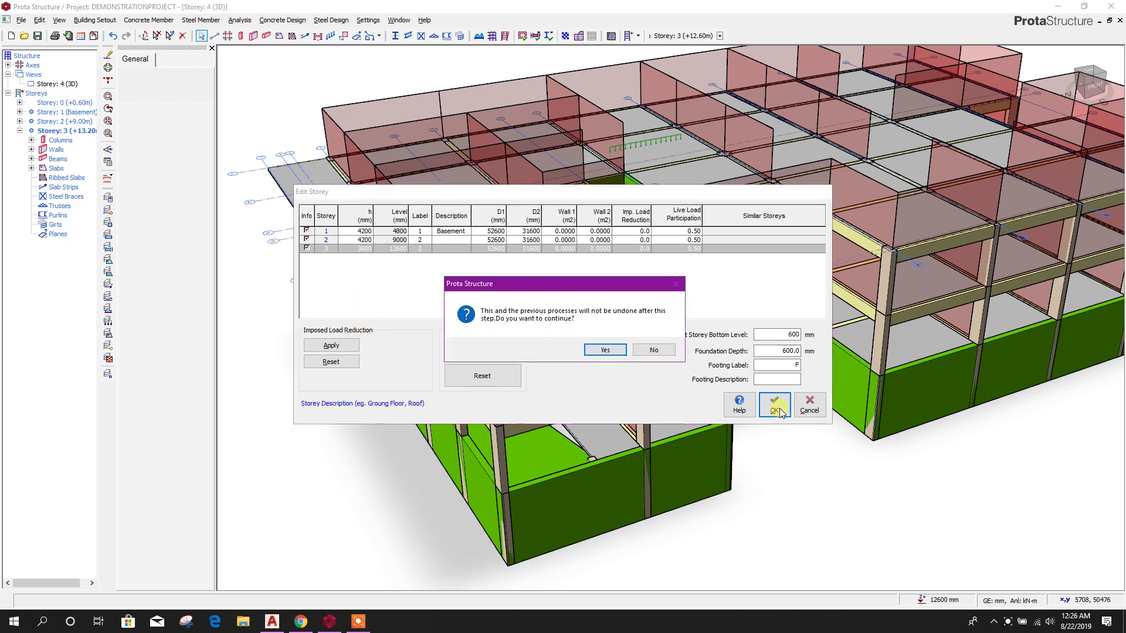
{"action": "left_click", "coordinate": [605, 350]}
- Inspect the cantilever slab and the edge beams behind it in the 3D model
{"action": "scroll", "coordinate": [757, 459], "scroll_direction": "down", "scroll_amount": 4}
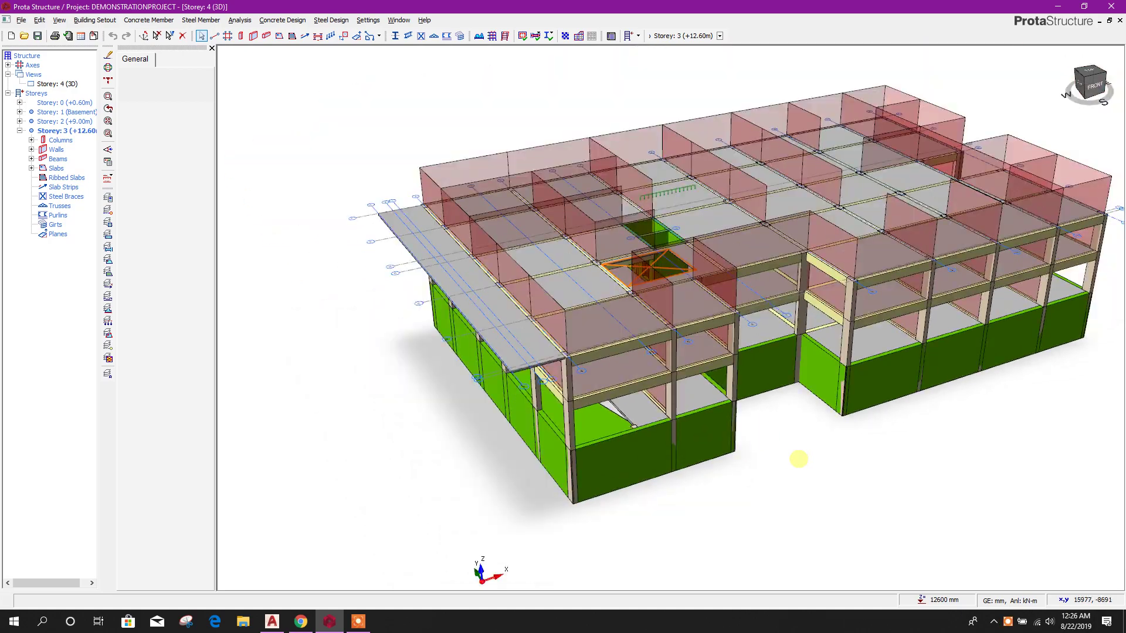
{"action": "middle_click_drag", "start_coordinate": [790, 444], "coordinate": [803, 458]}
{"action": "scroll", "coordinate": [507, 367], "scroll_direction": "up", "scroll_amount": 5}
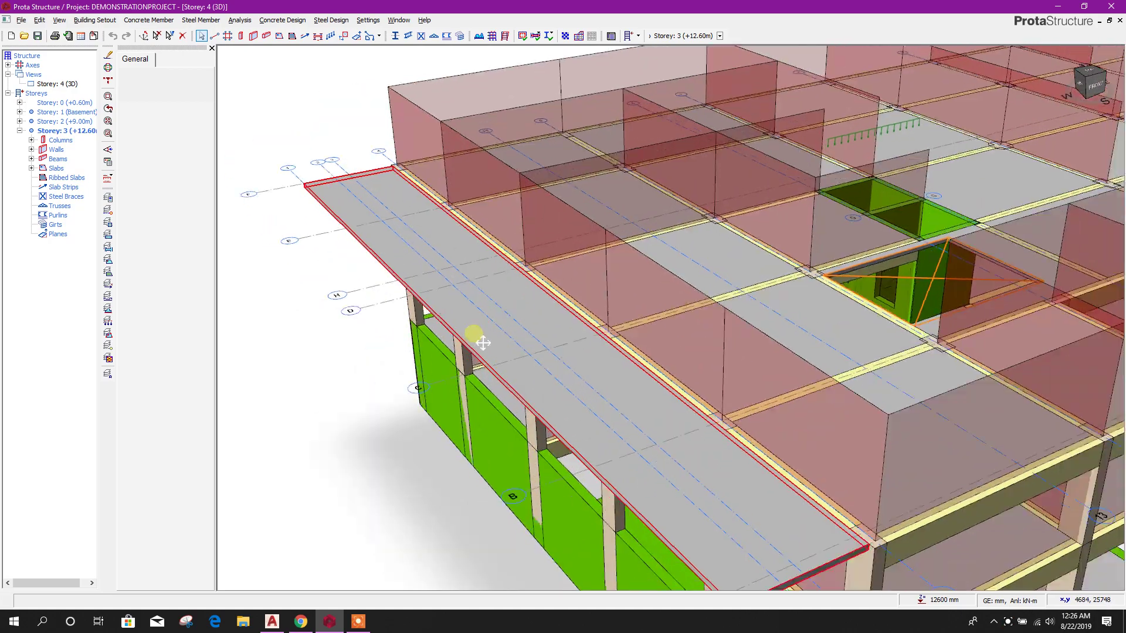
{"action": "middle_click_drag", "start_coordinate": [483, 343], "coordinate": [443, 304]}
{"action": "scroll", "coordinate": [442, 304], "scroll_direction": "down", "scroll_amount": 2}
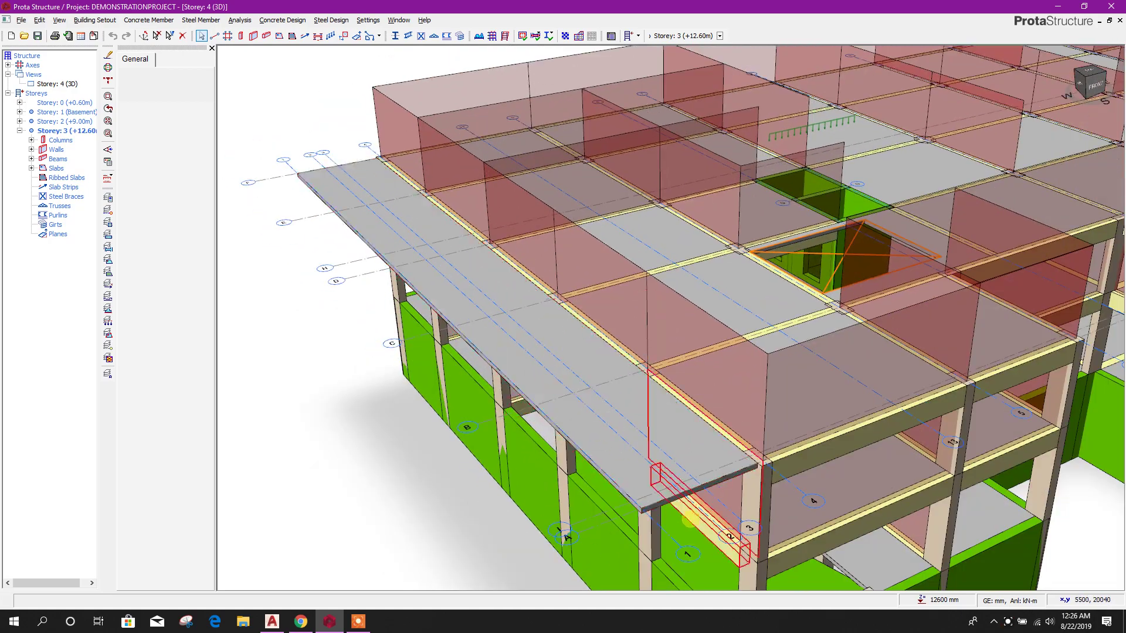
{"action": "scroll", "coordinate": [567, 531], "scroll_direction": "up", "scroll_amount": 2}
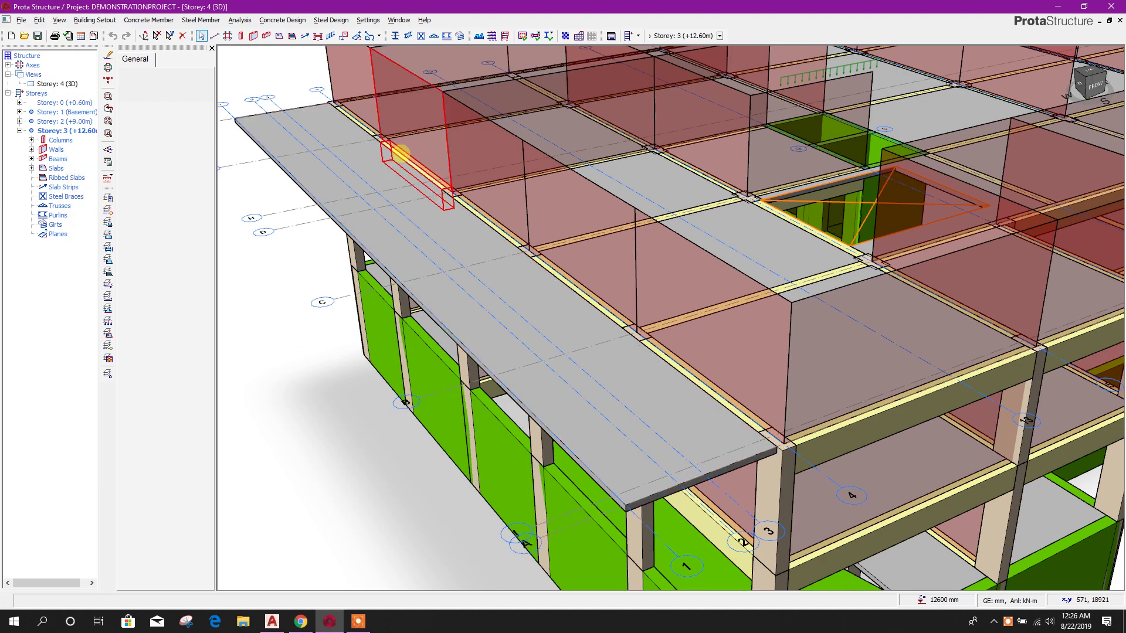
{"action": "scroll", "coordinate": [664, 268], "scroll_direction": "down", "scroll_amount": 2}
{"action": "middle_click_drag", "start_coordinate": [664, 267], "coordinate": [633, 296]}
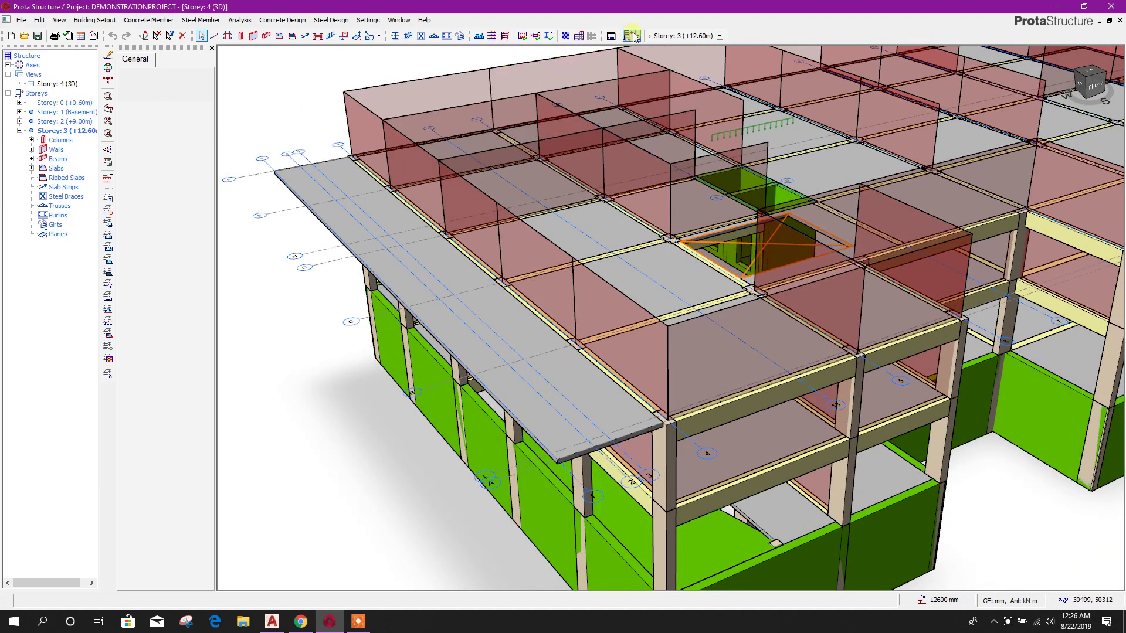
- Arrange the workspace as two model views side by side
{"action": "left_click", "coordinate": [400, 21]}
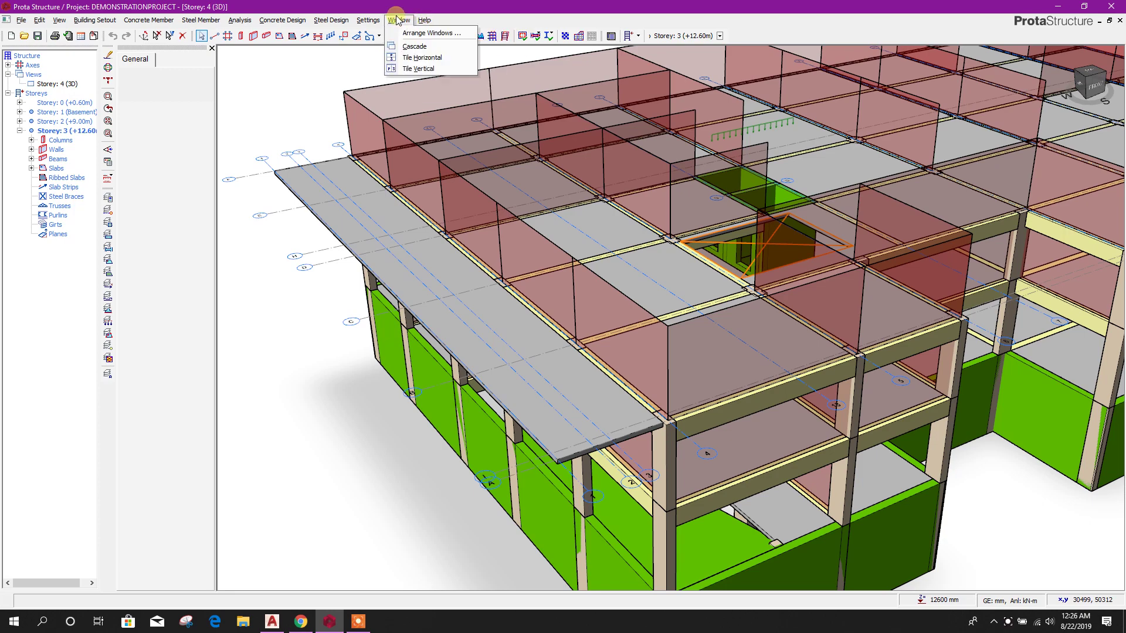
{"action": "left_click", "coordinate": [425, 33]}
{"action": "left_click", "coordinate": [554, 307]}
{"action": "left_click", "coordinate": [587, 337]}
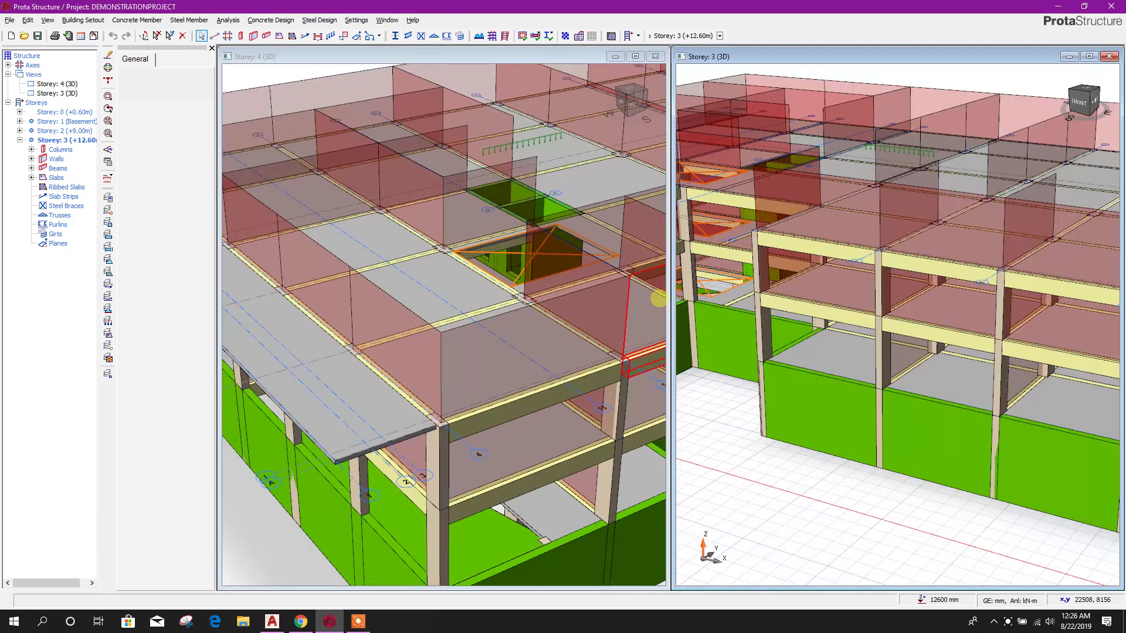
{"action": "scroll", "coordinate": [659, 298], "scroll_direction": "down", "scroll_amount": 2}
{"action": "middle_click_drag", "start_coordinate": [835, 442], "coordinate": [927, 439]}
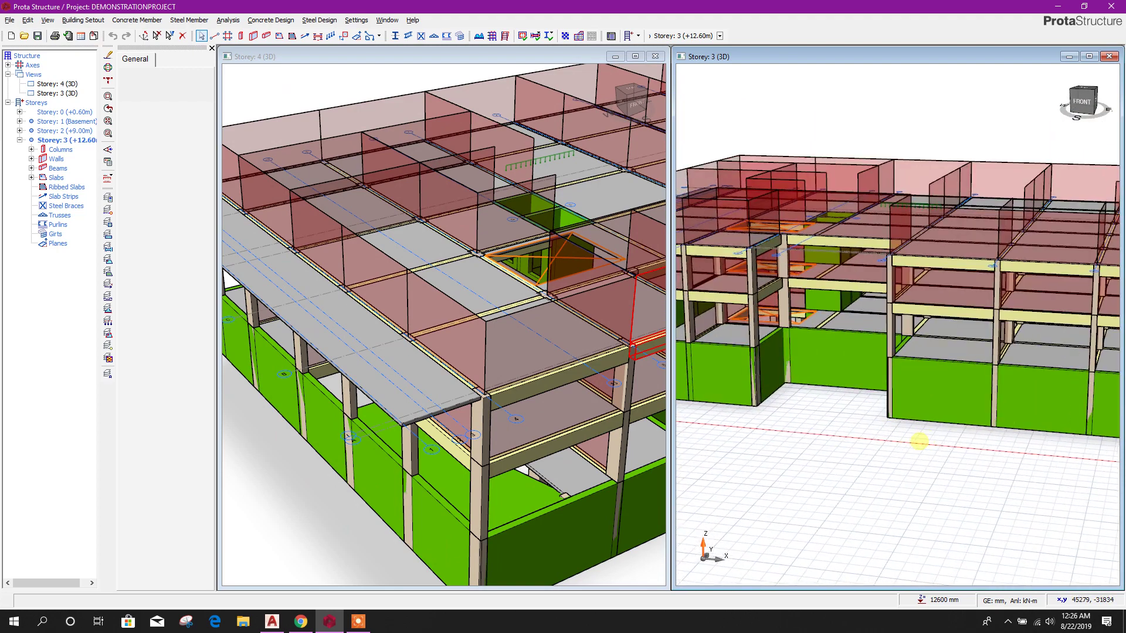
- Hide the ground grid in the Storey 3 3D view
{"action": "left_click", "coordinate": [109, 163]}
{"action": "left_click", "coordinate": [451, 199]}
{"action": "left_click", "coordinate": [607, 358]}
{"action": "left_click", "coordinate": [700, 436]}
{"action": "middle_click_drag", "start_coordinate": [744, 445], "coordinate": [926, 434]}
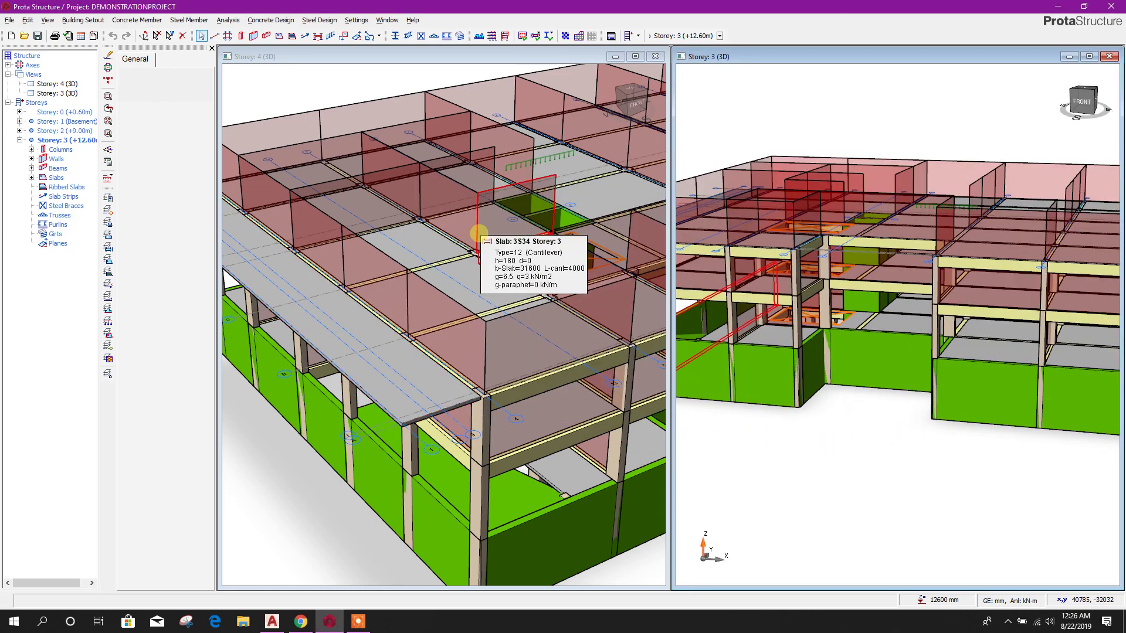
- Change the Storey 4 3D view to a plan view of Storey 3, keeping the other view in 3D
{"action": "scroll", "coordinate": [478, 233], "scroll_direction": "down", "scroll_amount": 4}
{"action": "left_click", "coordinate": [382, 129]}
{"action": "middle_click_drag", "start_coordinate": [436, 138], "coordinate": [392, 159]}
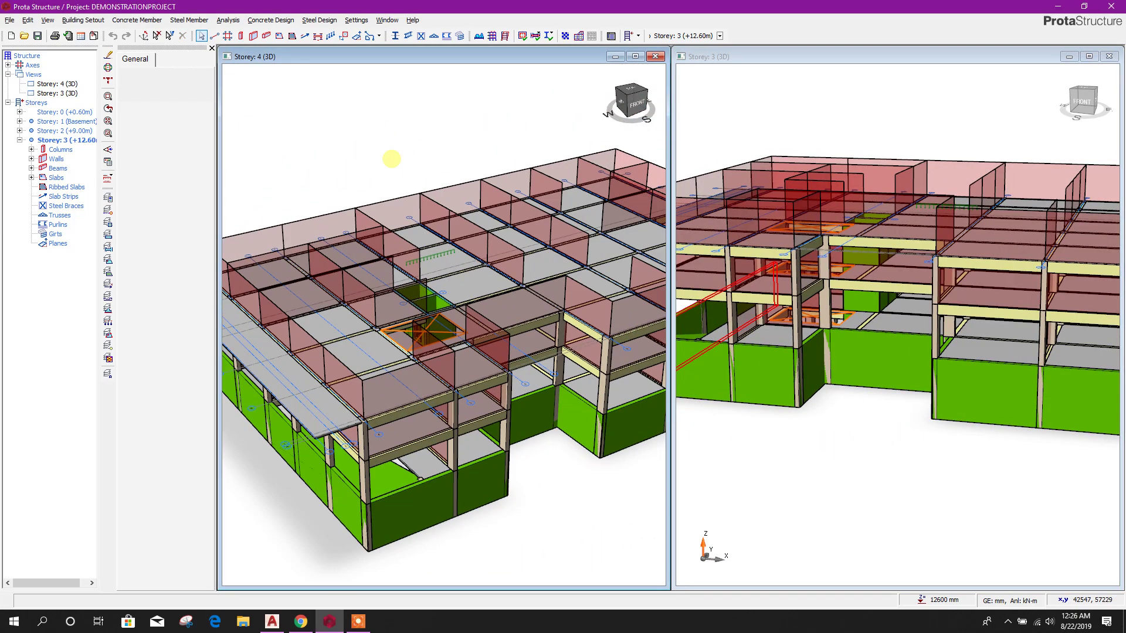
{"action": "right_click", "coordinate": [63, 87]}
{"action": "left_click", "coordinate": [77, 93]}
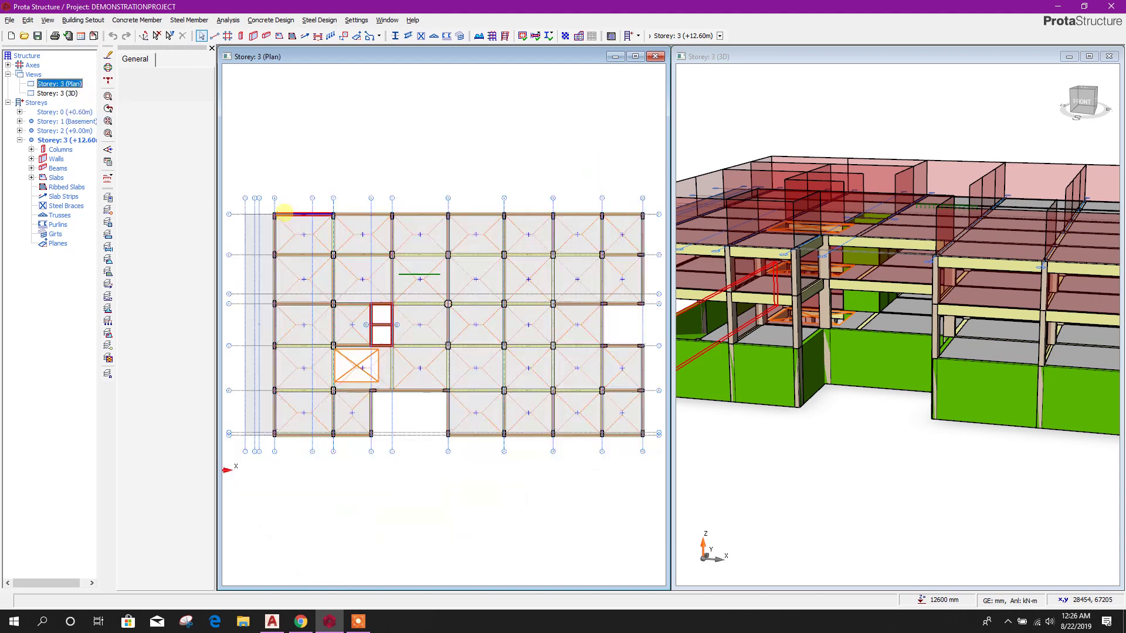
{"action": "middle_click_drag", "start_coordinate": [478, 198], "coordinate": [498, 157]}
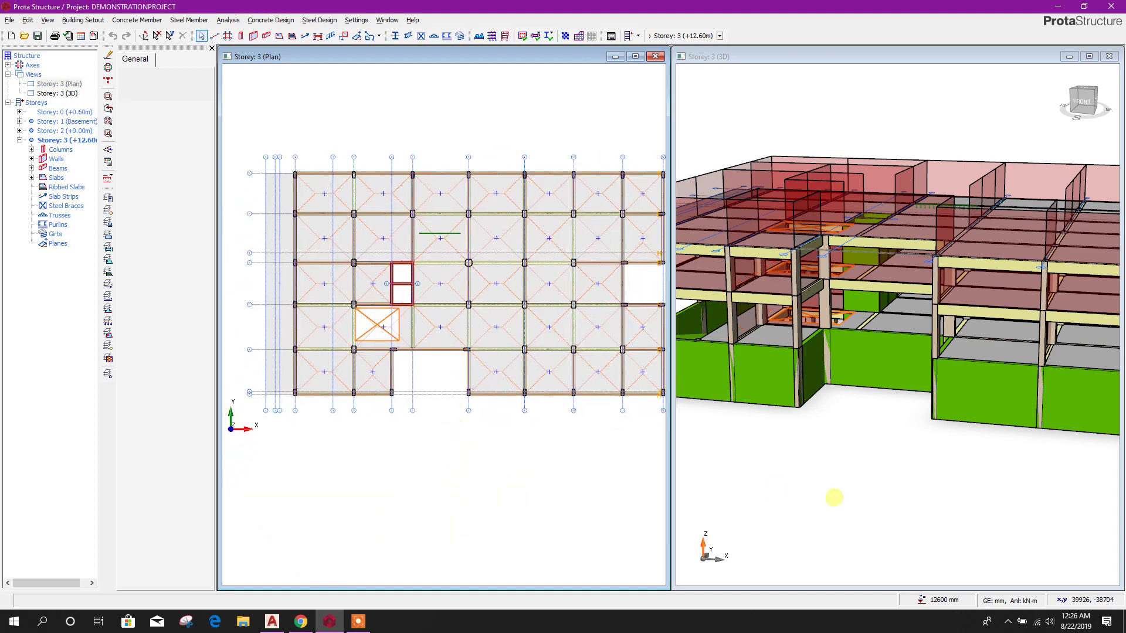
- Place a 10 kN/m dead line load on the cantilever slab's edge along axis A, from axis 4 to axis 1
{"action": "middle_click_drag", "start_coordinate": [834, 498], "coordinate": [907, 481]}
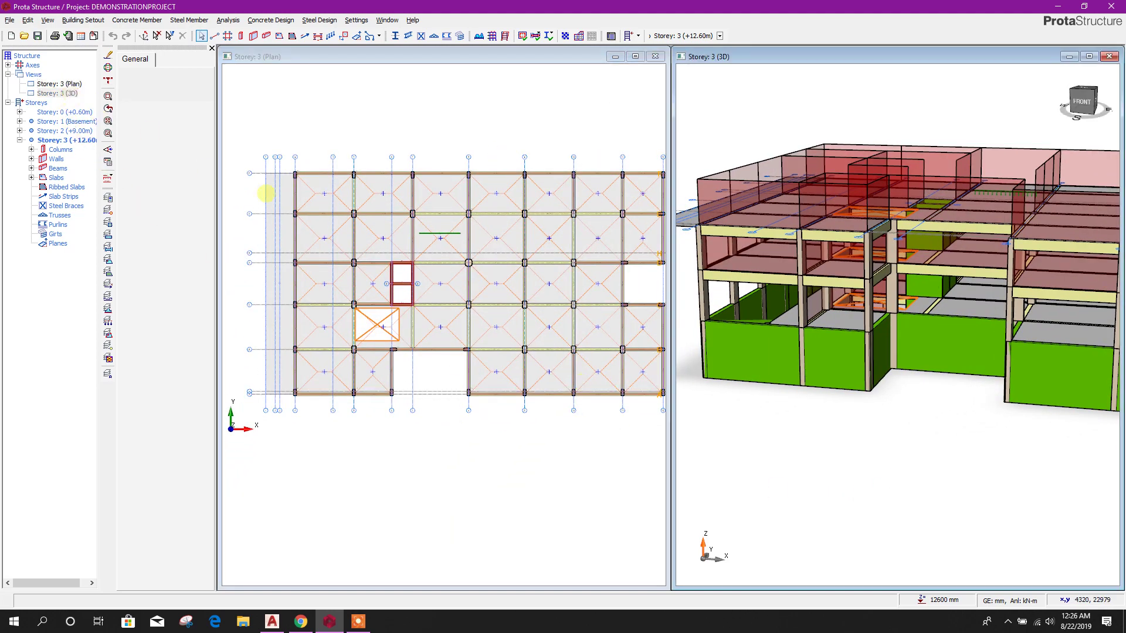
{"action": "middle_click_drag", "start_coordinate": [825, 457], "coordinate": [792, 375]}
{"action": "scroll", "coordinate": [264, 221], "scroll_direction": "up", "scroll_amount": 2}
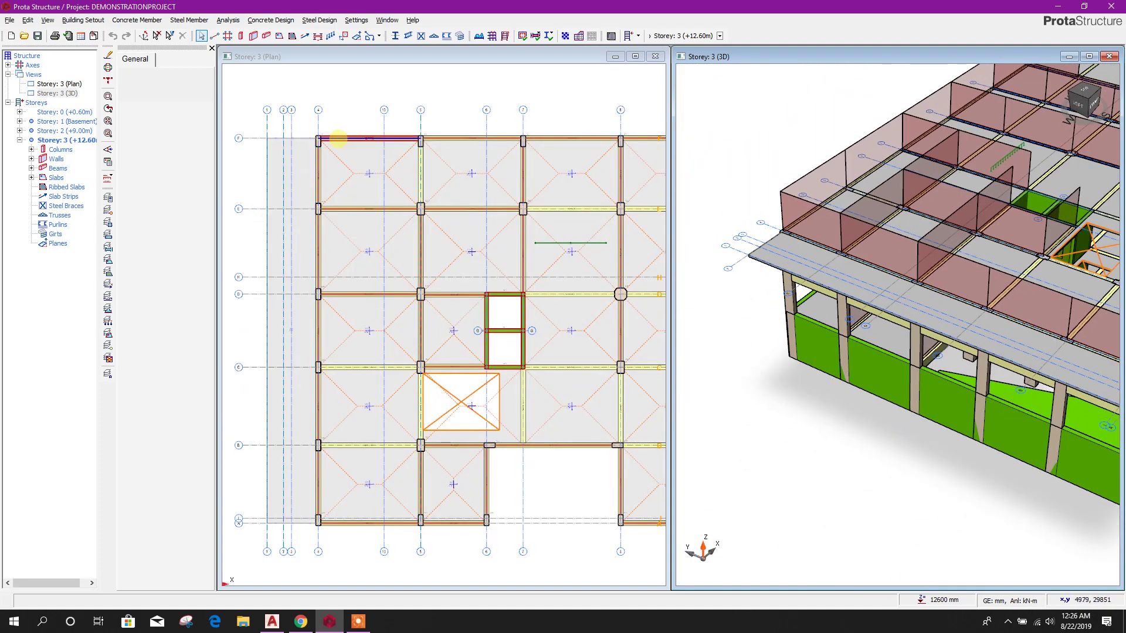
{"action": "left_click", "coordinate": [332, 39]}
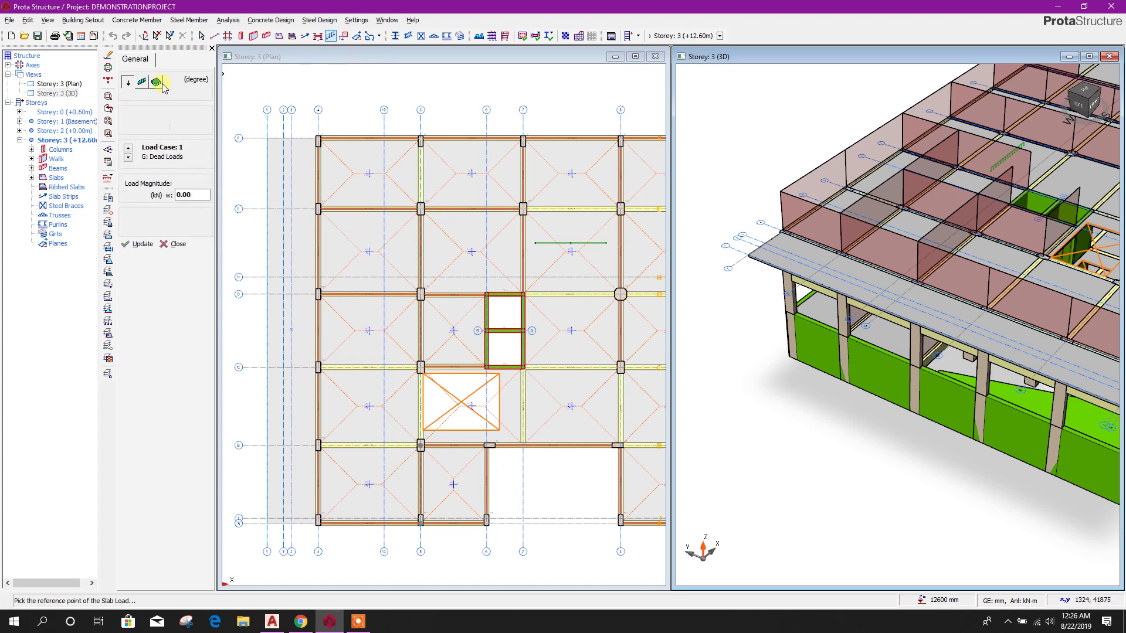
{"action": "left_click", "coordinate": [142, 84]}
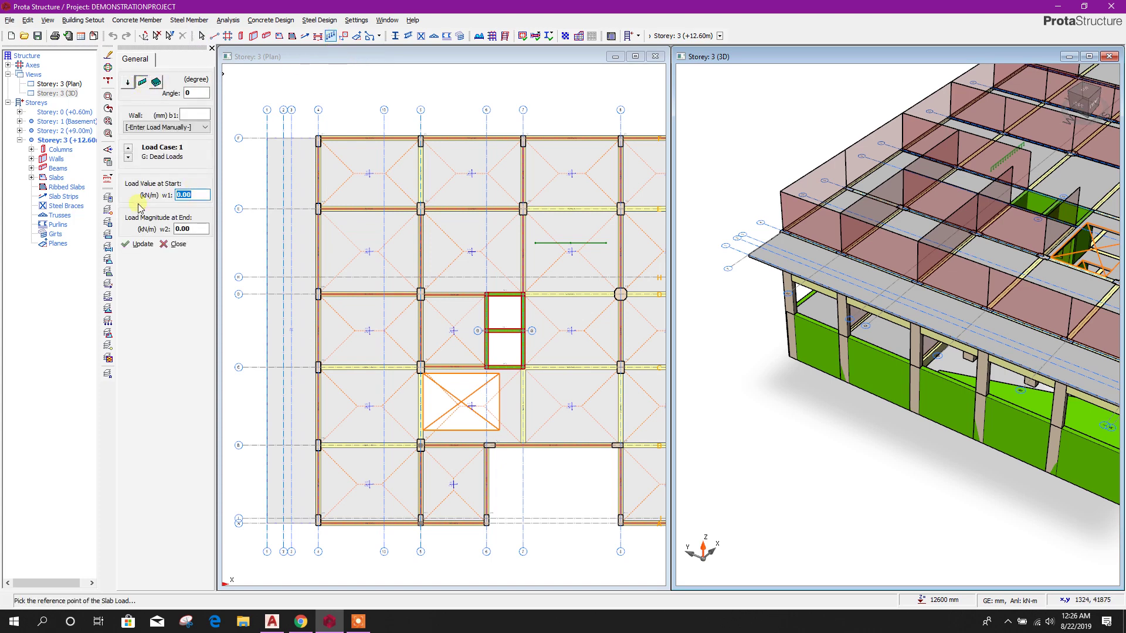
{"action": "scroll", "coordinate": [320, 524], "scroll_direction": "up", "scroll_amount": 6}
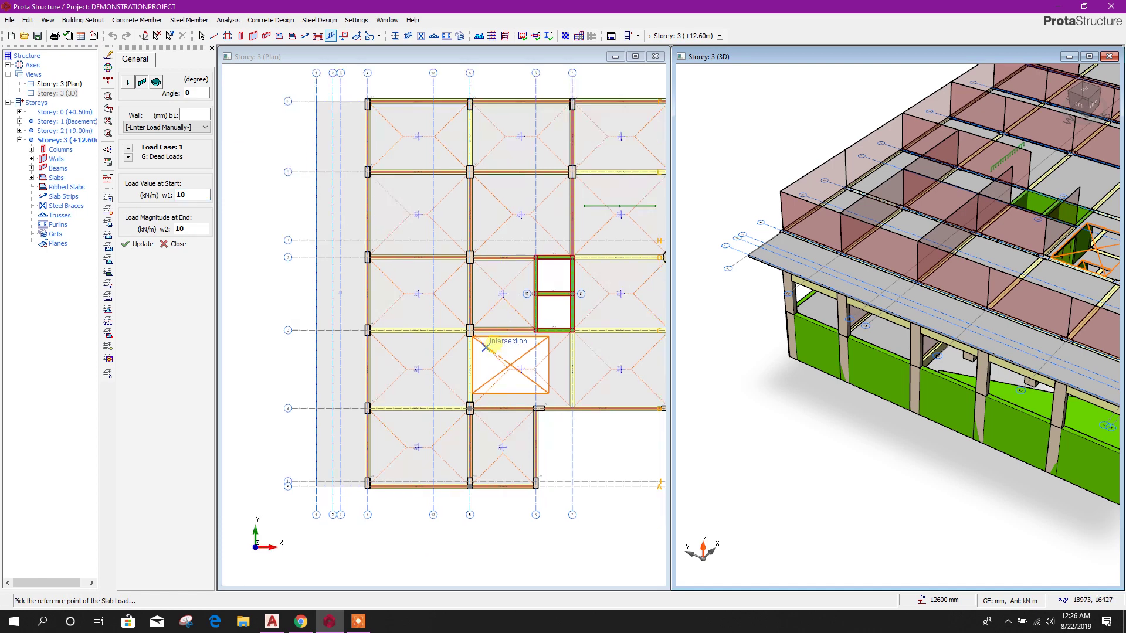
{"action": "left_click", "coordinate": [397, 397]}
{"action": "middle_click_drag", "start_coordinate": [326, 441], "coordinate": [551, 457]}
{"action": "left_click", "coordinate": [353, 413]}
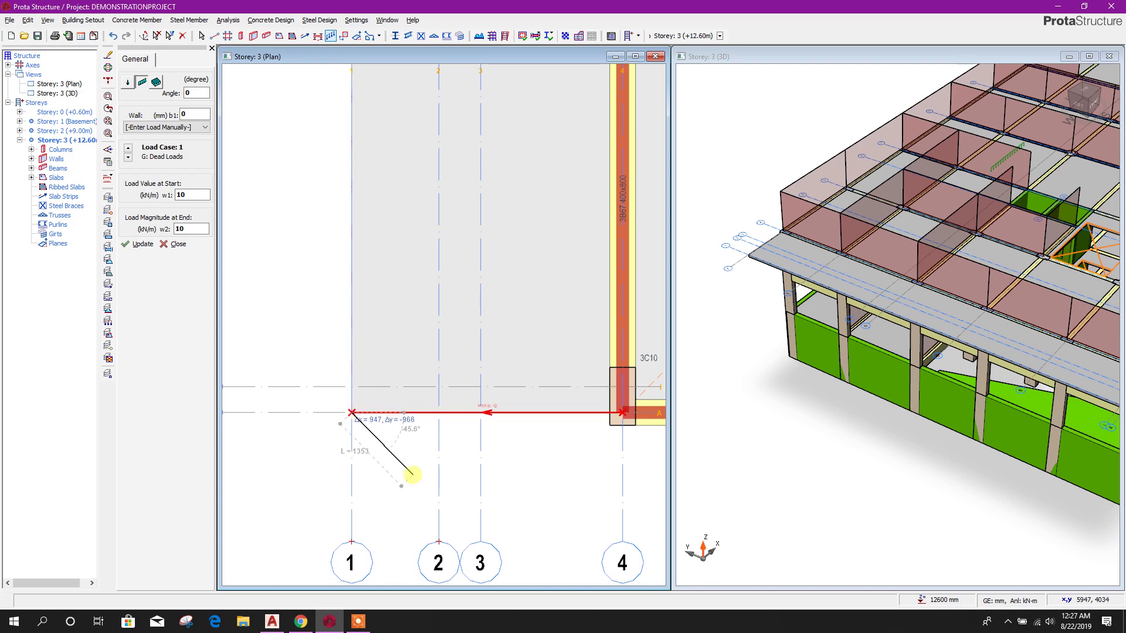
- Place a 10 kN/m dead line load on the cantilever slab's outer edge along axis 1, from axis A to axis F
{"action": "scroll", "coordinate": [413, 474], "scroll_direction": "down", "scroll_amount": 3}
{"action": "scroll", "coordinate": [412, 109], "scroll_direction": "up", "scroll_amount": 1}
{"action": "middle_click_drag", "start_coordinate": [414, 107], "coordinate": [422, 392]}
{"action": "middle_click_drag", "start_coordinate": [419, 138], "coordinate": [399, 467]}
{"action": "scroll", "coordinate": [382, 243], "scroll_direction": "down", "scroll_amount": 3}
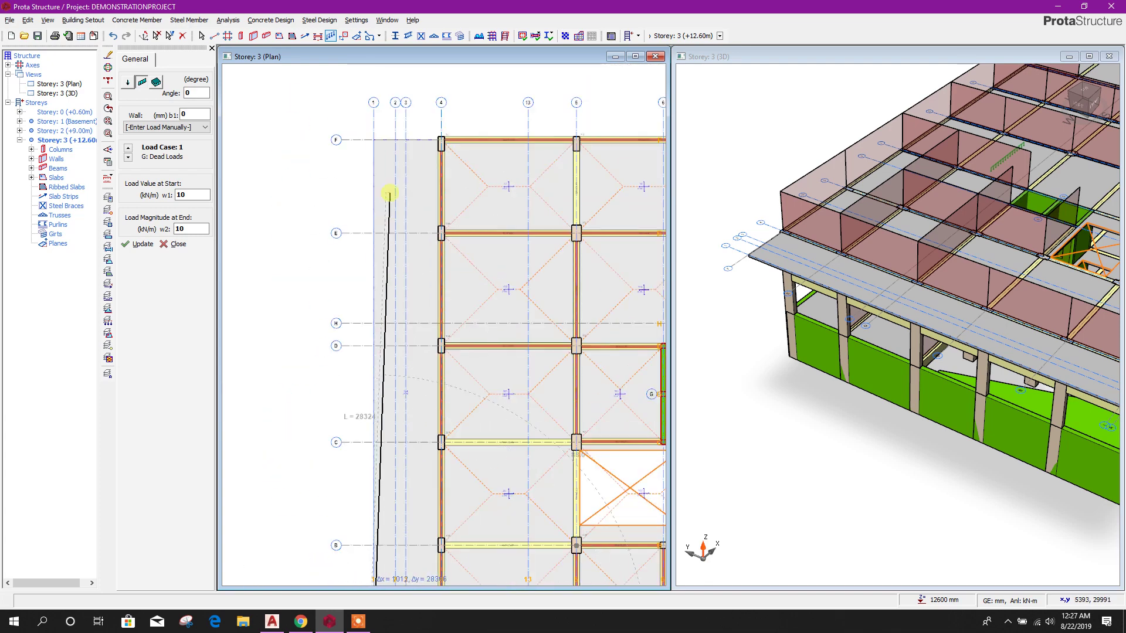
{"action": "scroll", "coordinate": [386, 199], "scroll_direction": "up", "scroll_amount": 2}
{"action": "left_click", "coordinate": [365, 213]}
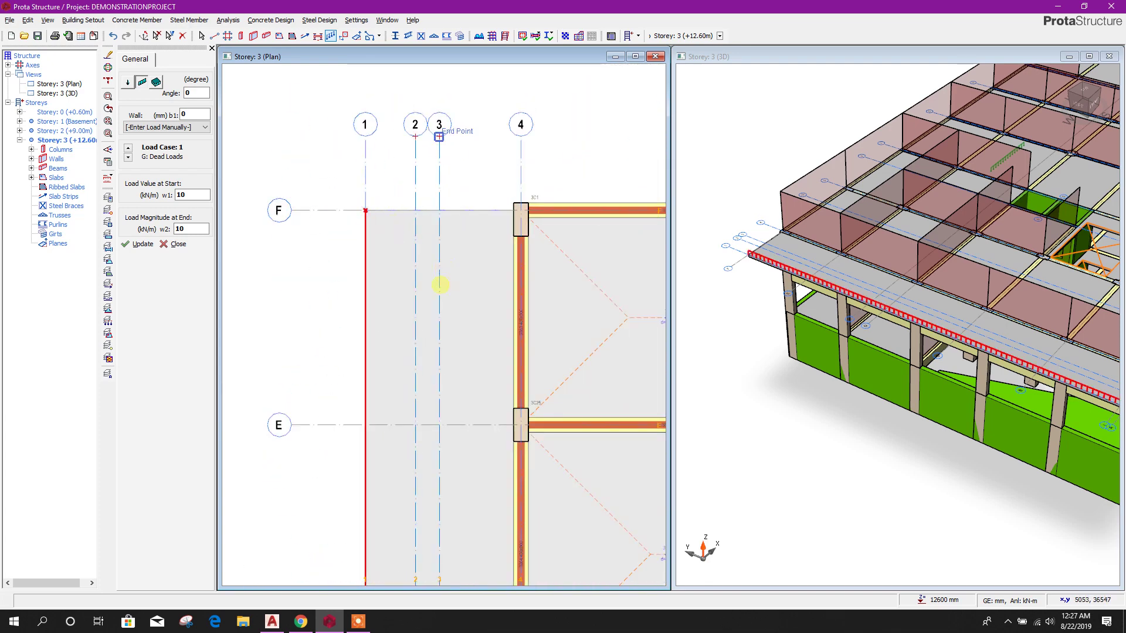
- Place a 10 kN/m dead line load on the cantilever slab's edge along axis F, from axis 1 to axis 4
{"action": "scroll", "coordinate": [373, 235], "scroll_direction": "up", "scroll_amount": 2}
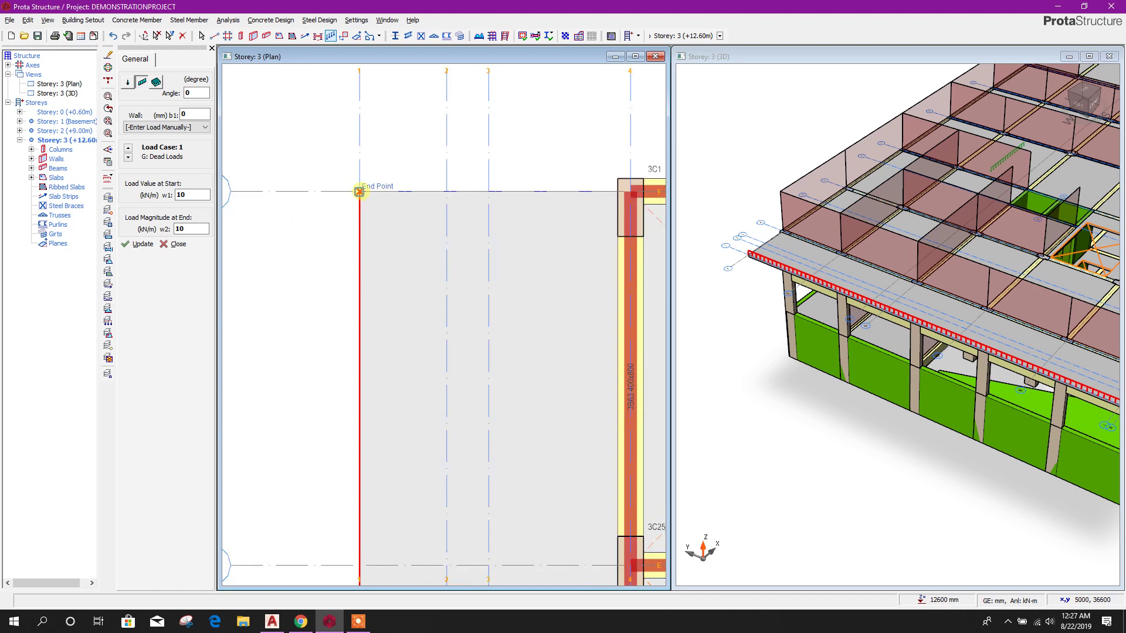
{"action": "left_click", "coordinate": [632, 195]}
{"action": "scroll", "coordinate": [488, 210], "scroll_direction": "down", "scroll_amount": 2}
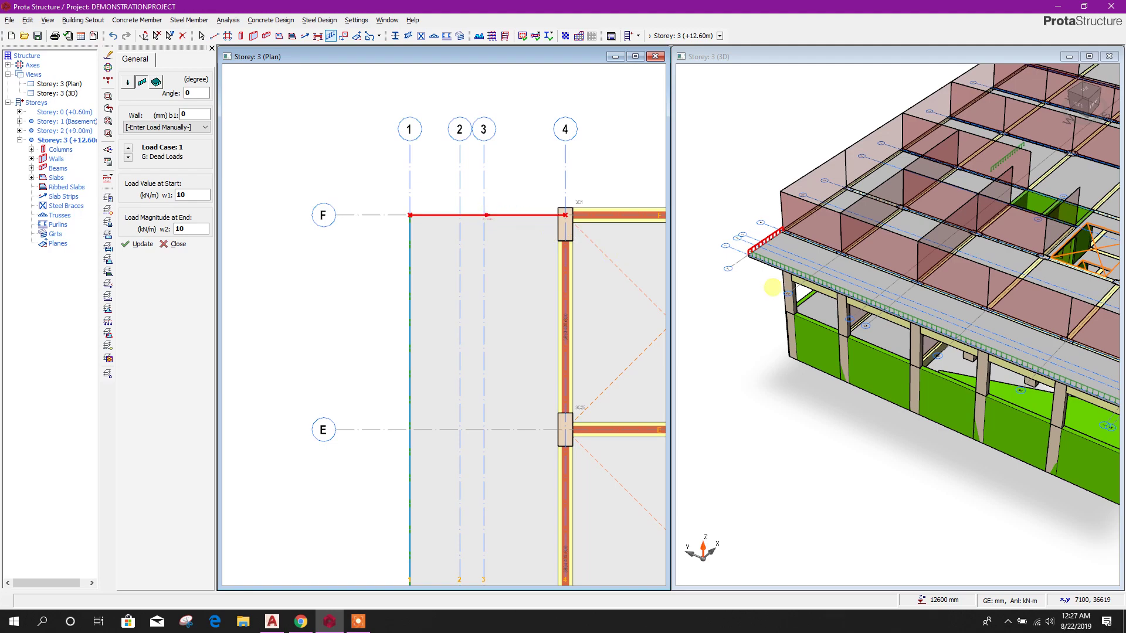
{"action": "key", "text": "Escape"}
- Inspect the line loads along the cantilever slab's edges in the Storey 3 plan and 3D views
{"action": "middle_click_drag", "start_coordinate": [573, 380], "coordinate": [446, 250]}
{"action": "scroll", "coordinate": [446, 251], "scroll_direction": "down", "scroll_amount": 3}
{"action": "middle_click_drag", "start_coordinate": [852, 398], "coordinate": [802, 296]}
{"action": "scroll", "coordinate": [802, 297], "scroll_direction": "down", "scroll_amount": 1}
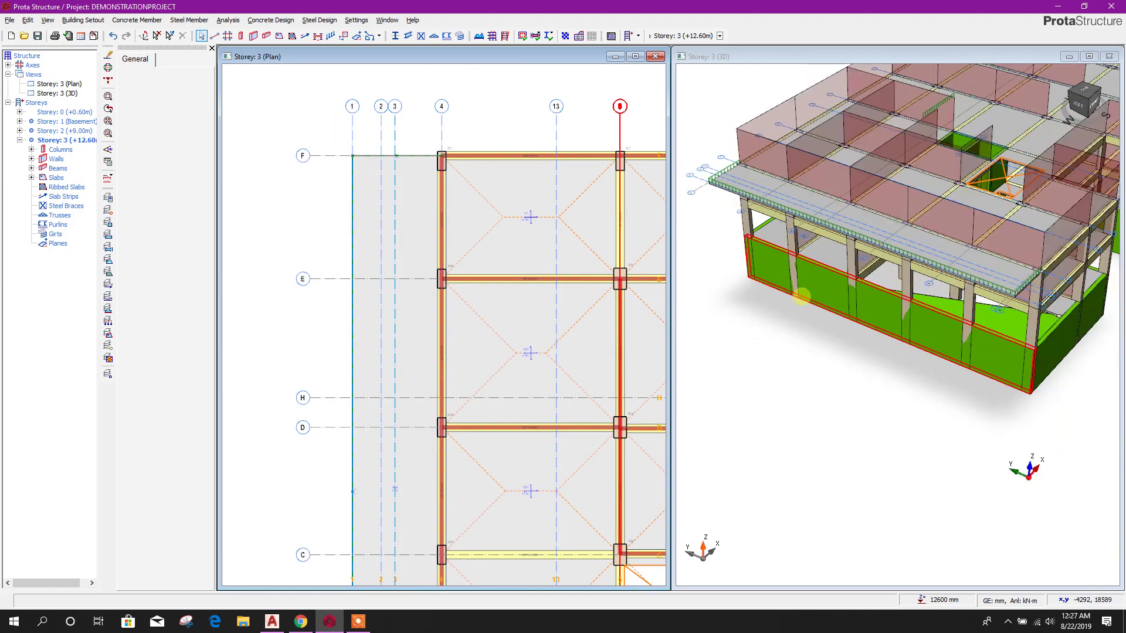
{"action": "scroll", "coordinate": [997, 284], "scroll_direction": "up", "scroll_amount": 2}
{"action": "middle_click_drag", "start_coordinate": [932, 322], "coordinate": [1060, 384]}
{"action": "scroll", "coordinate": [1060, 384], "scroll_direction": "down", "scroll_amount": 1}
{"action": "middle_click_drag", "start_coordinate": [434, 326], "coordinate": [342, 274]}
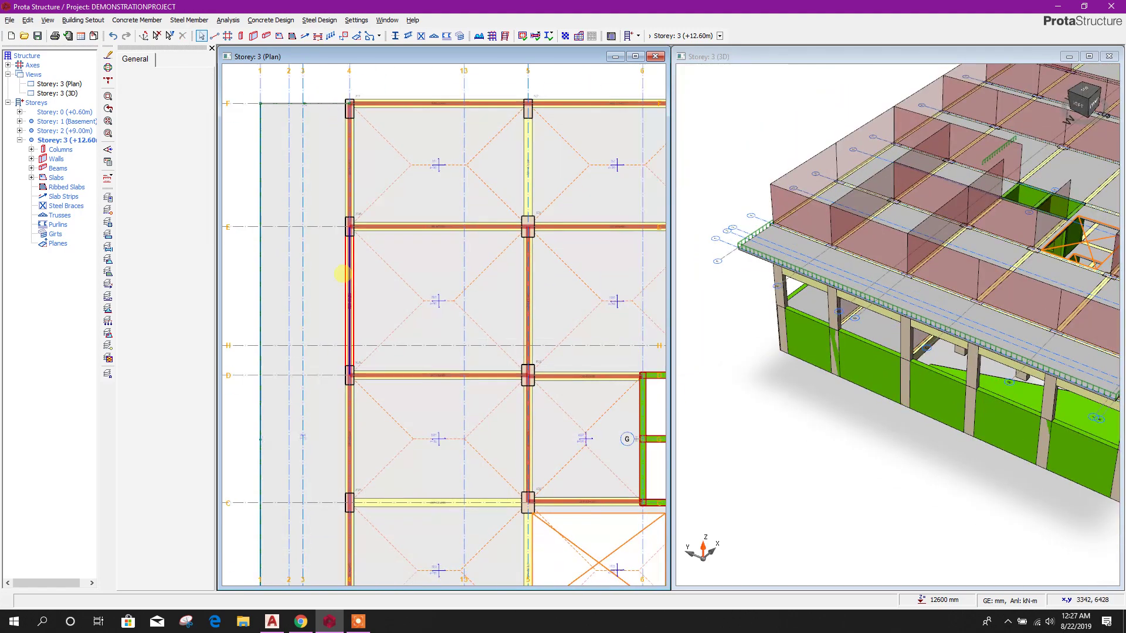
{"action": "scroll", "coordinate": [342, 273], "scroll_direction": "down", "scroll_amount": 5}
{"action": "middle_click_drag", "start_coordinate": [377, 311], "coordinate": [379, 274]}
{"action": "scroll", "coordinate": [488, 395], "scroll_direction": "up", "scroll_amount": 2}
{"action": "middle_click_drag", "start_coordinate": [487, 370], "coordinate": [482, 408]}
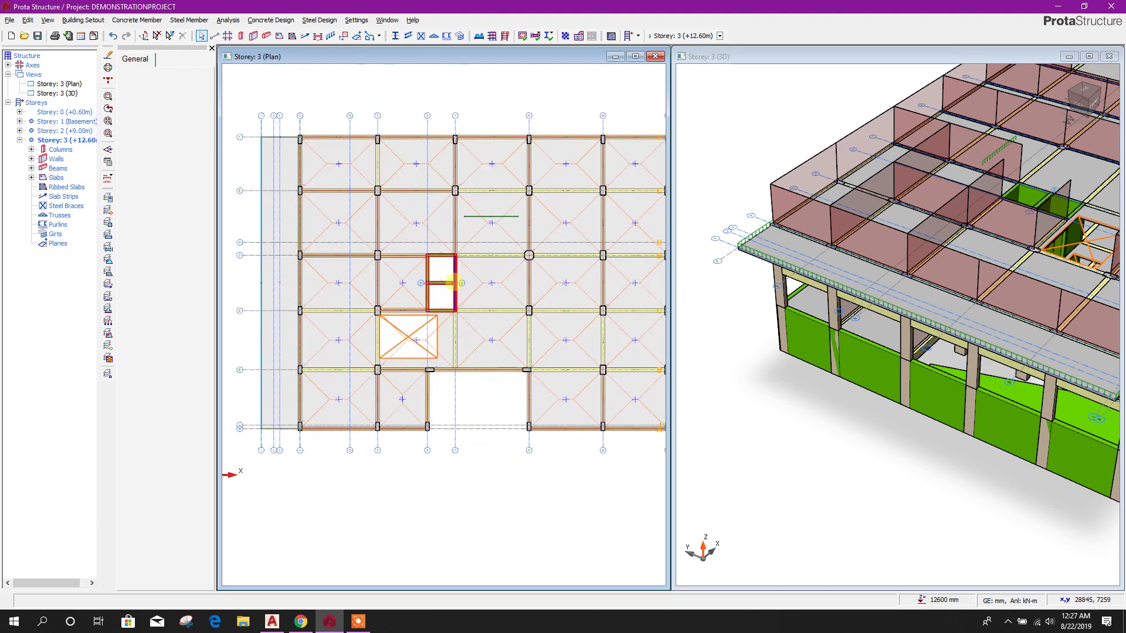
- Switch to AutoCAD to check which levels of the building section have the cantilever slab, and return to ProtaStructure
{"action": "left_click", "coordinate": [272, 622]}
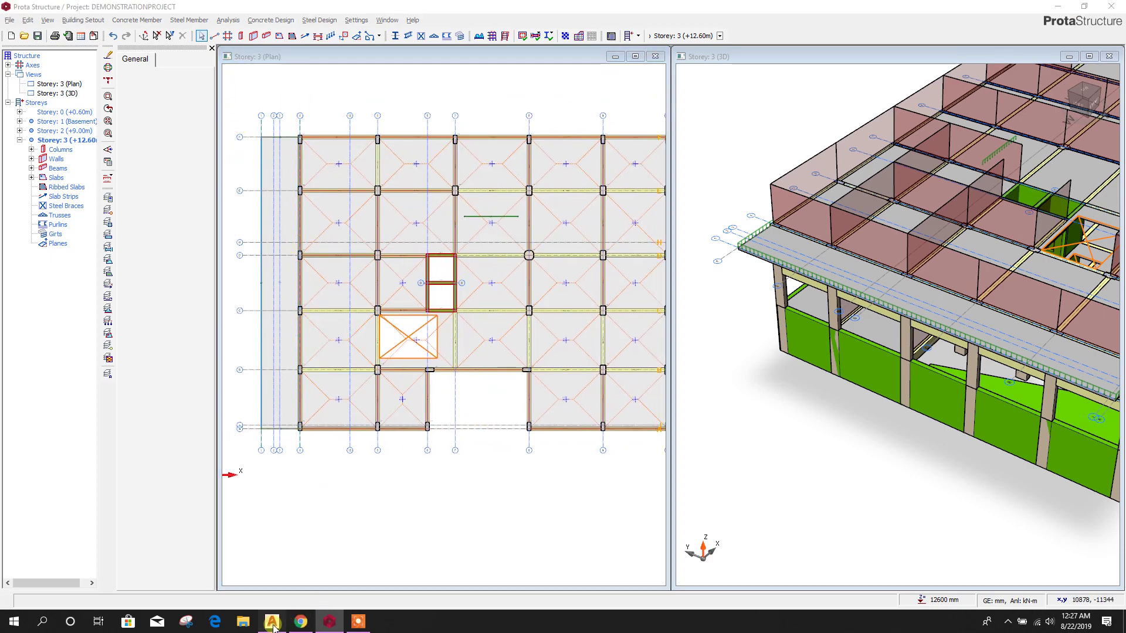
{"action": "left_click", "coordinate": [442, 336]}
{"action": "left_click", "coordinate": [432, 226]}
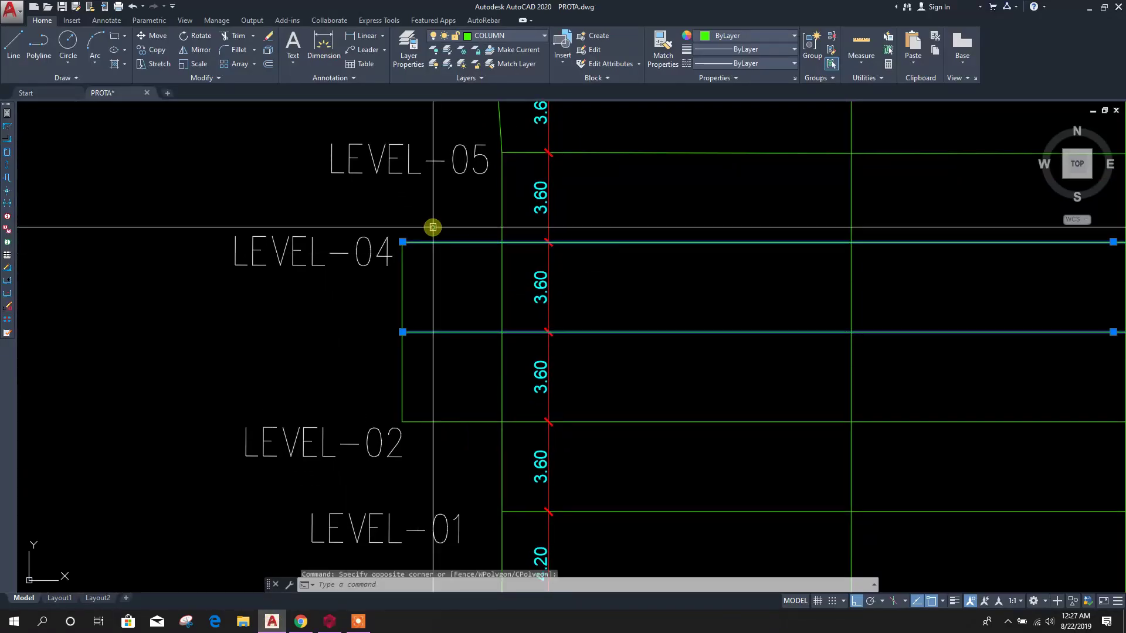
{"action": "key", "text": "Escape"}
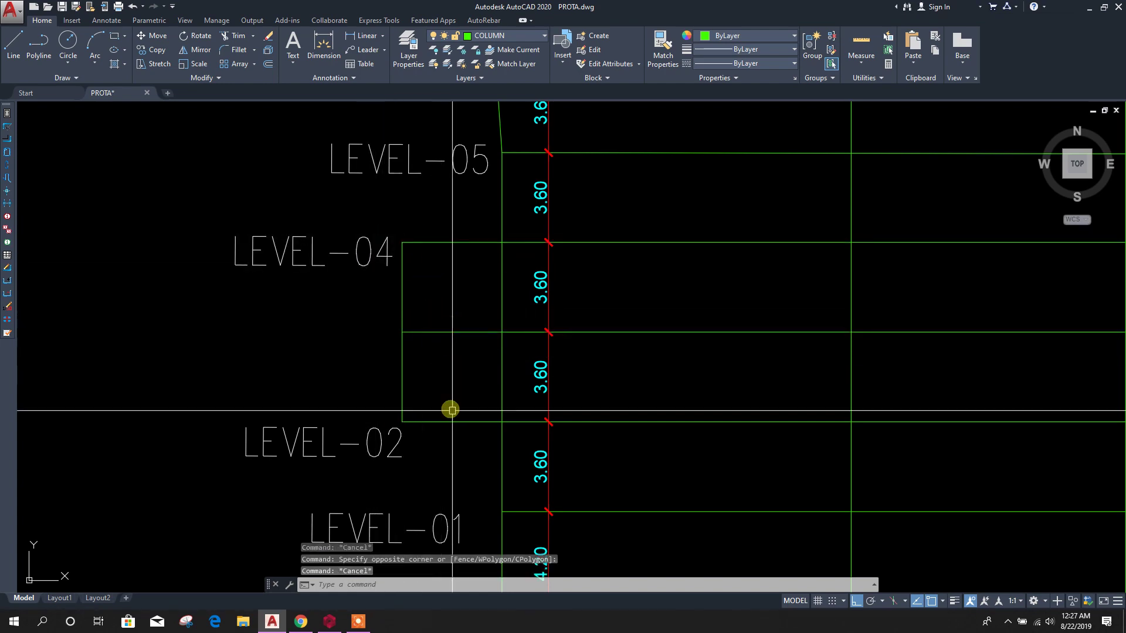
{"action": "left_click", "coordinate": [330, 621]}
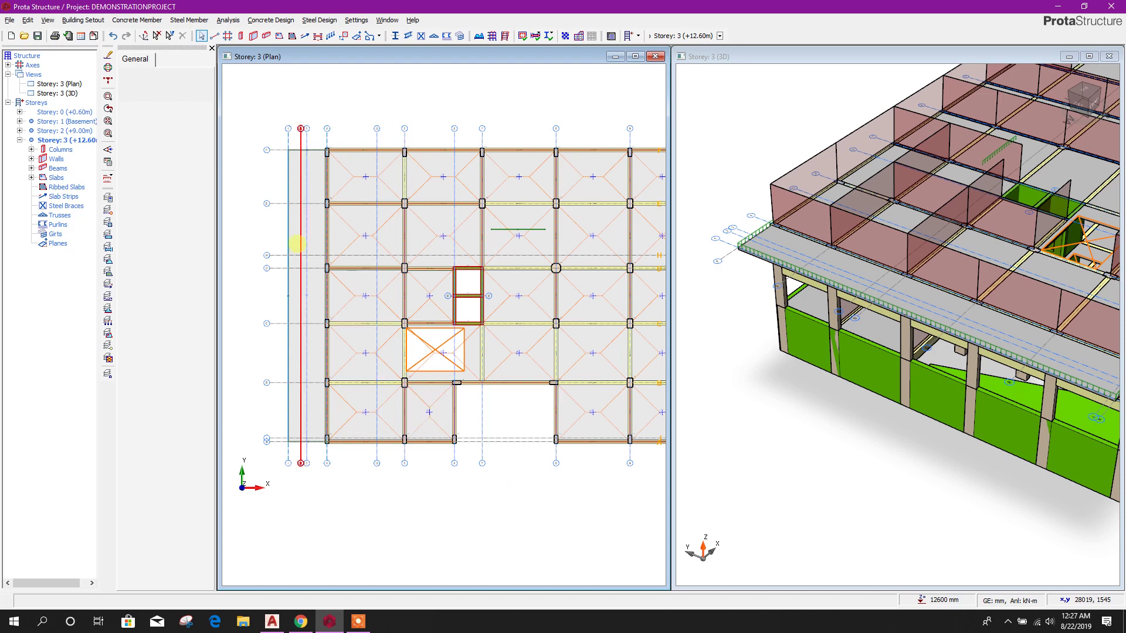
- Insert storeys at the top of the building, bringing the total number of storeys to 5
{"action": "left_click", "coordinate": [101, 26]}
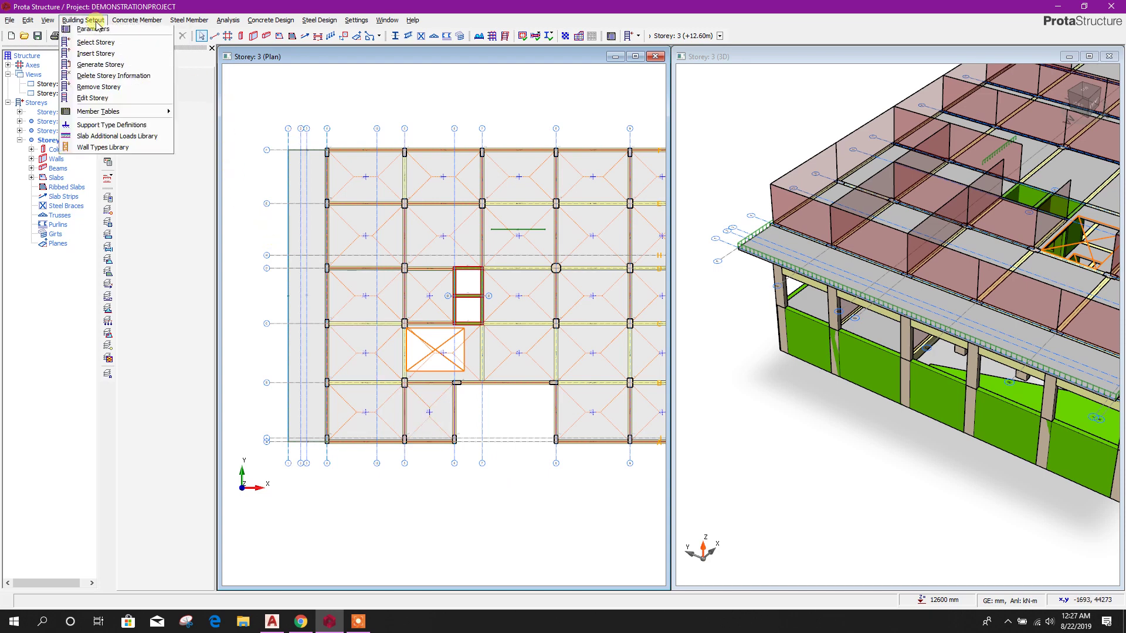
{"action": "left_click", "coordinate": [87, 22]}
{"action": "double_click", "coordinate": [75, 141]}
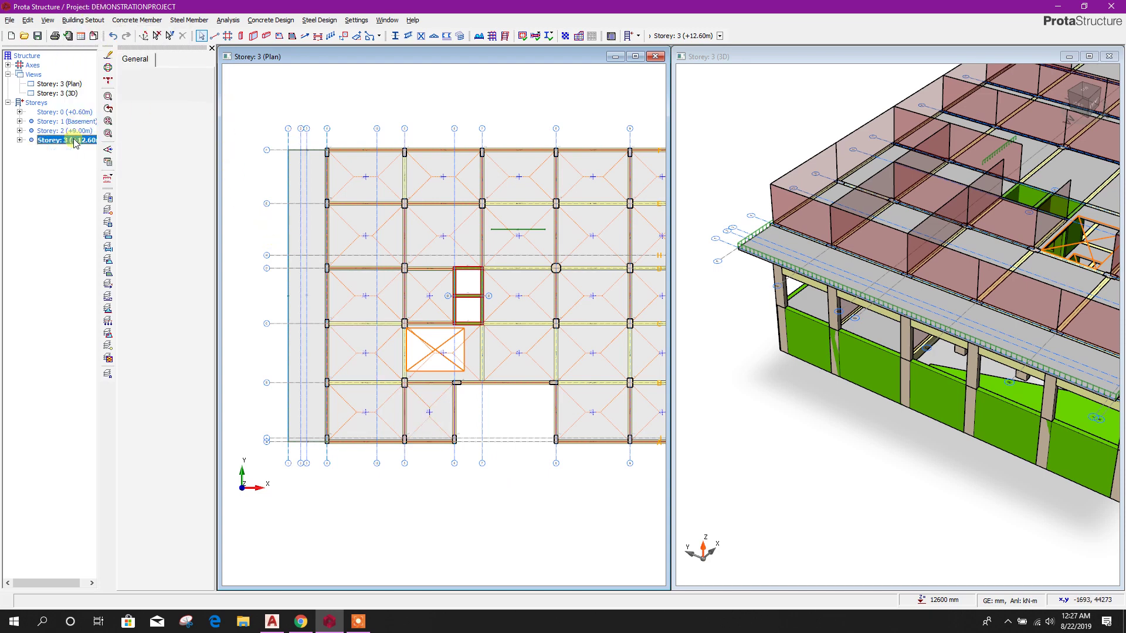
{"action": "right_click", "coordinate": [42, 110]}
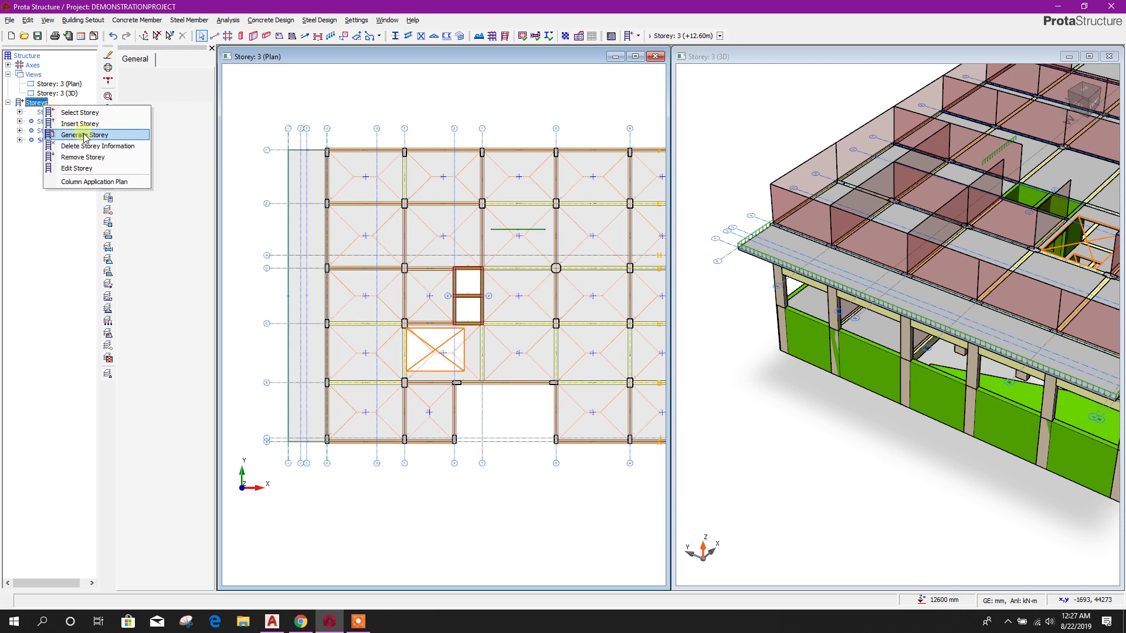
{"action": "left_click", "coordinate": [83, 130]}
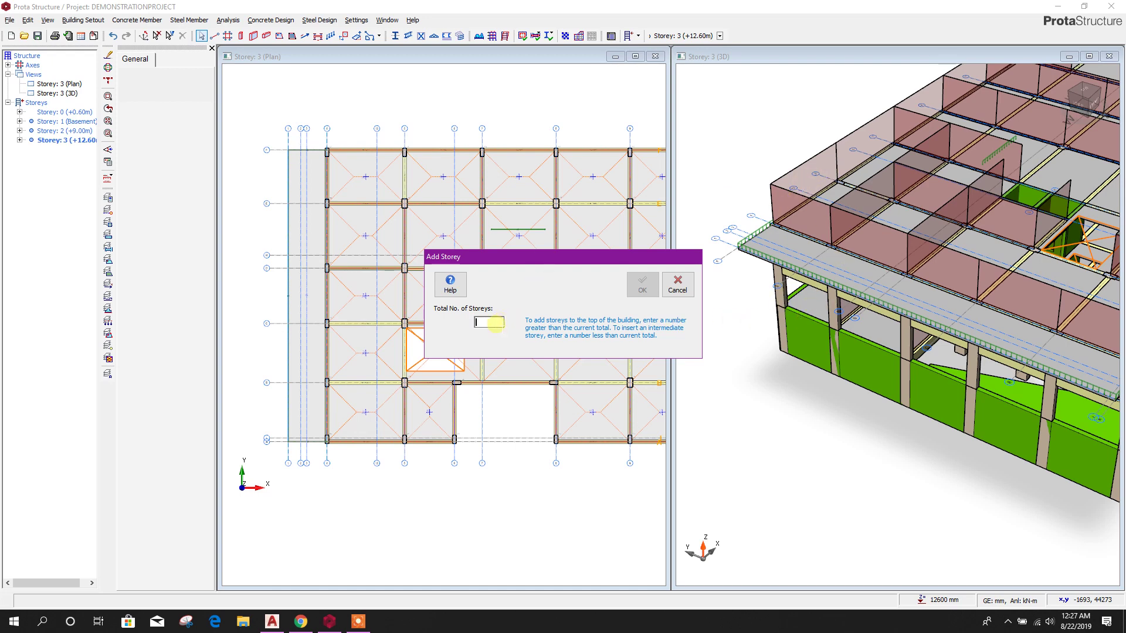
{"action": "left_click", "coordinate": [643, 288]}
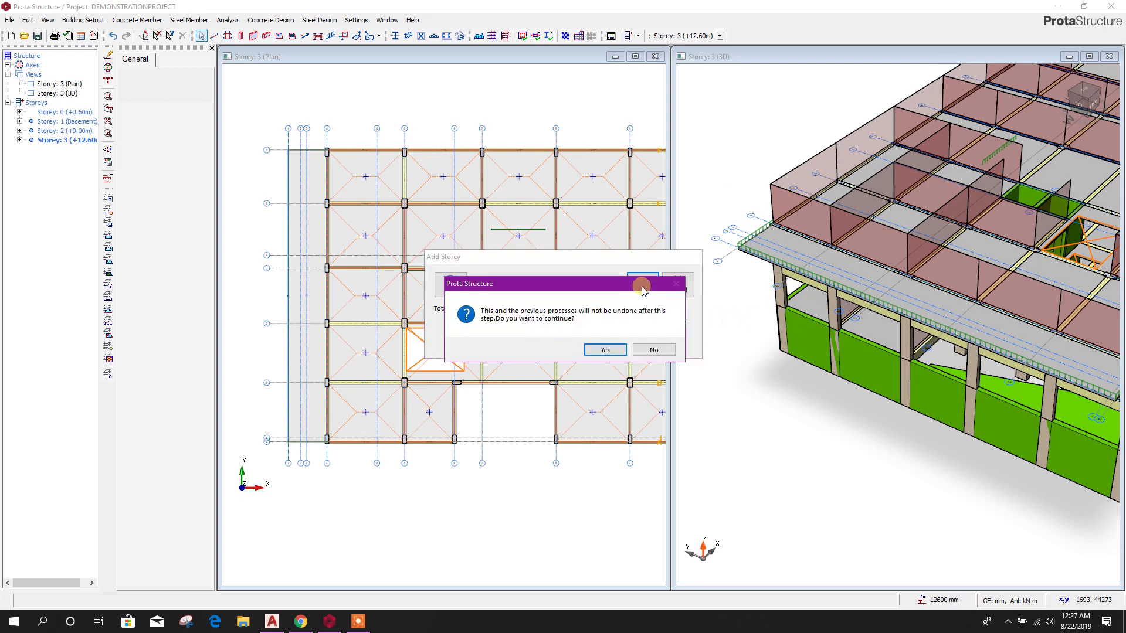
{"action": "left_click", "coordinate": [602, 350]}
- Generate Storeys 4 and 5 from Storey 3 with all member types and slab loads included
{"action": "middle_click_drag", "start_coordinate": [443, 363], "coordinate": [405, 360]}
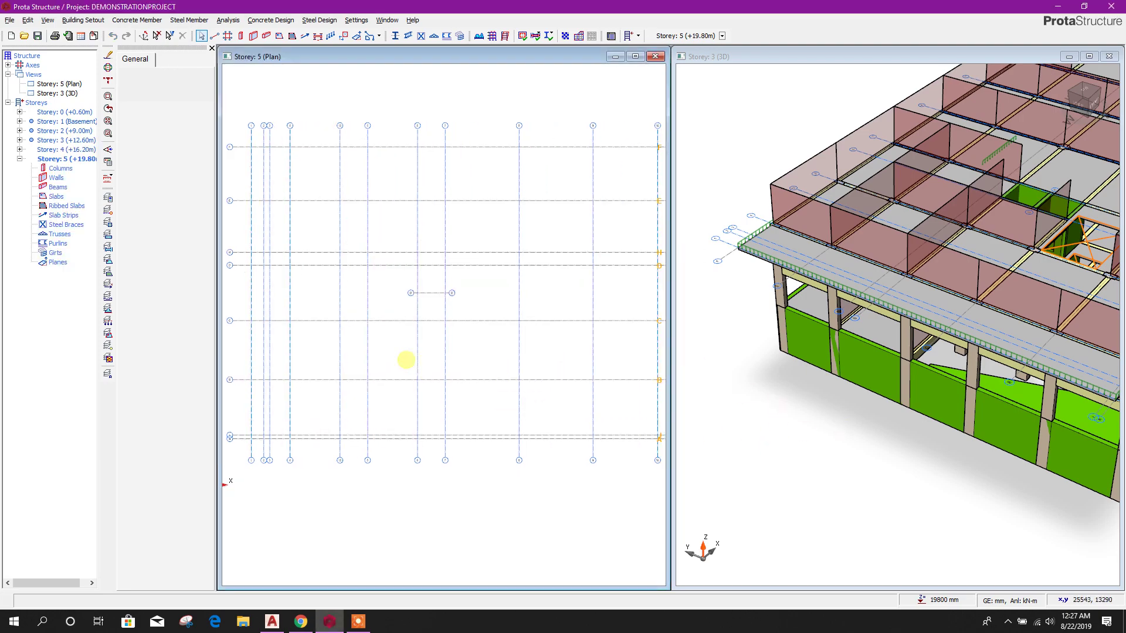
{"action": "scroll", "coordinate": [406, 358], "scroll_direction": "down", "scroll_amount": 3}
{"action": "middle_click_drag", "start_coordinate": [816, 451], "coordinate": [786, 408]}
{"action": "scroll", "coordinate": [786, 408], "scroll_direction": "down", "scroll_amount": 4}
{"action": "middle_click_drag", "start_coordinate": [855, 424], "coordinate": [848, 438]}
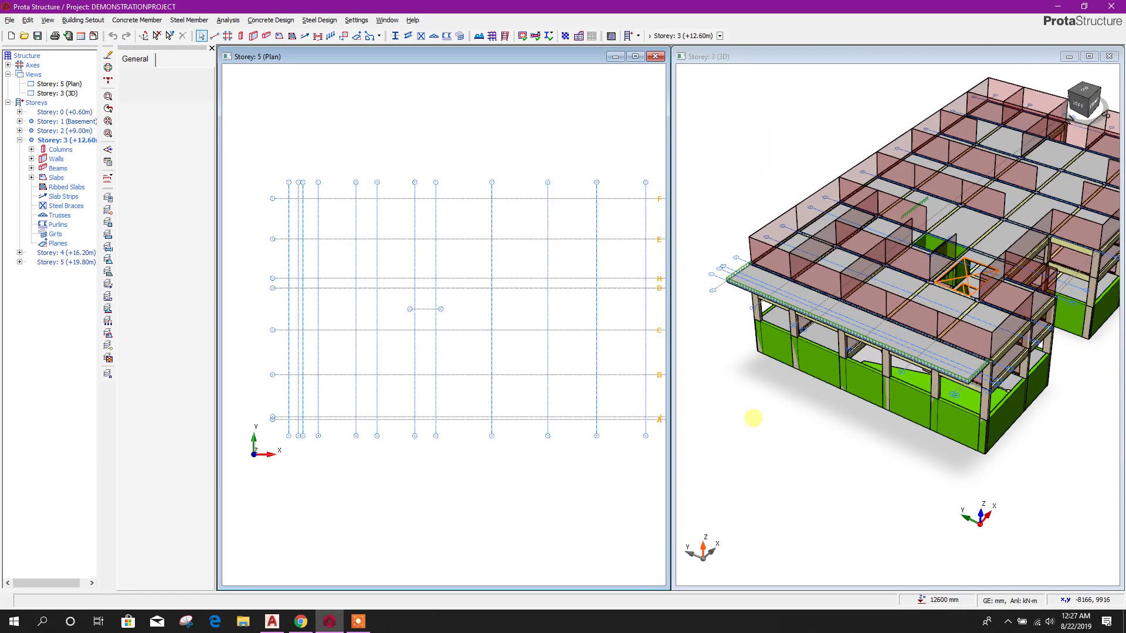
{"action": "left_click", "coordinate": [63, 141]}
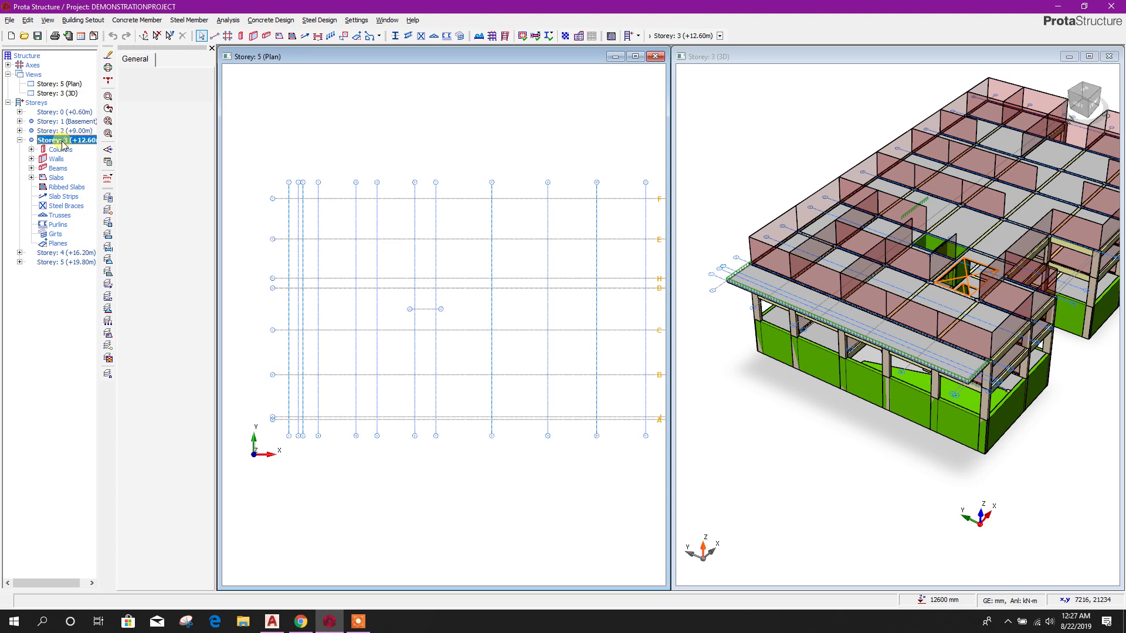
{"action": "right_click", "coordinate": [35, 103]}
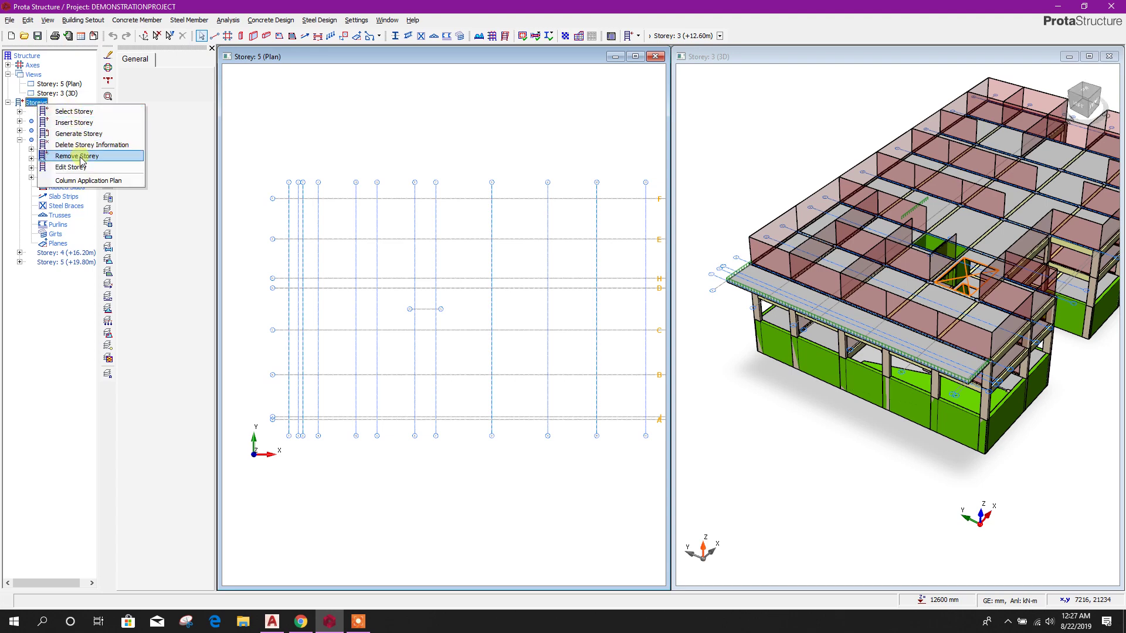
{"action": "left_click", "coordinate": [87, 135]}
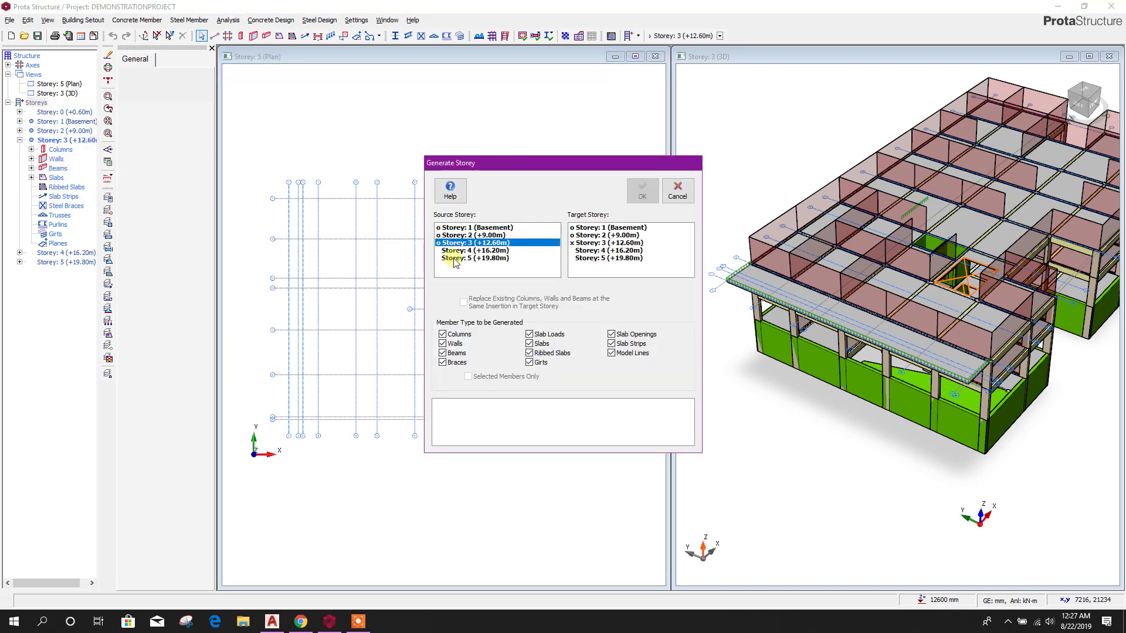
{"action": "left_click", "coordinate": [597, 251]}
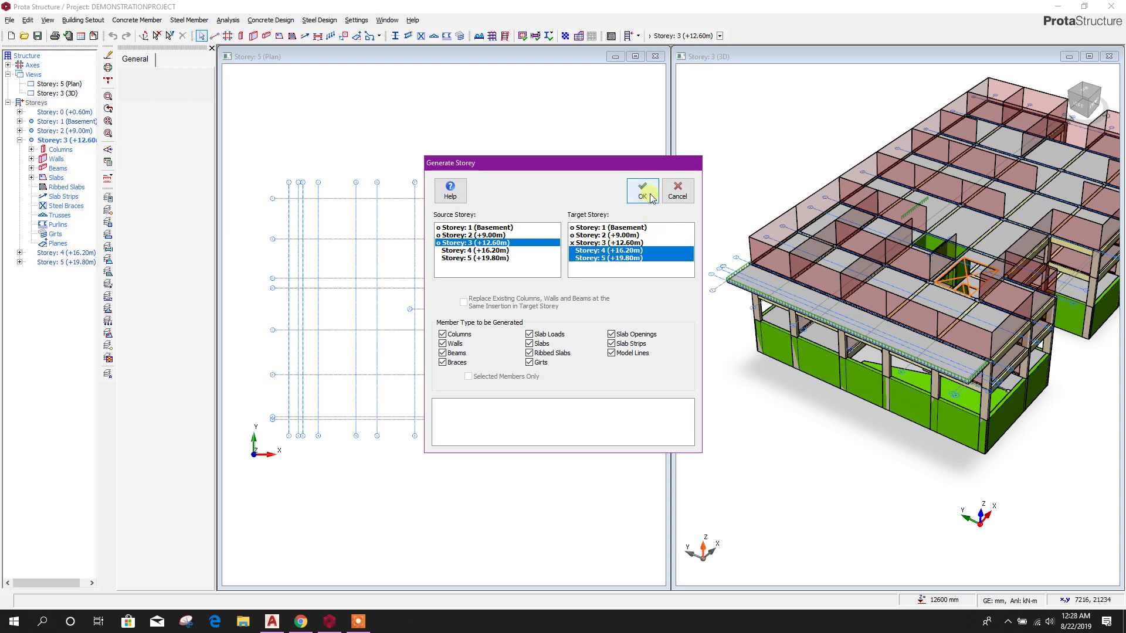
{"action": "left_click", "coordinate": [644, 192]}
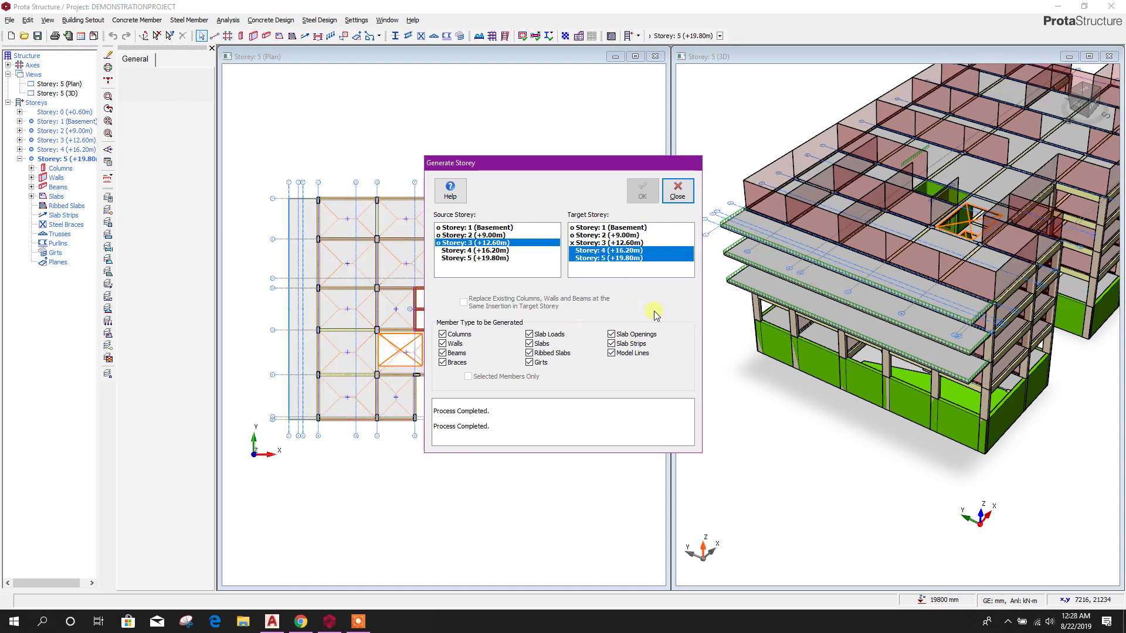
{"action": "left_click", "coordinate": [678, 191]}
- Compare the generated cantilever slabs with the building section in AutoCAD and return to ProtaStructure
{"action": "left_click_drag", "start_coordinate": [747, 465], "coordinate": [775, 353]}
{"action": "scroll", "coordinate": [775, 353], "scroll_direction": "up", "scroll_amount": 6}
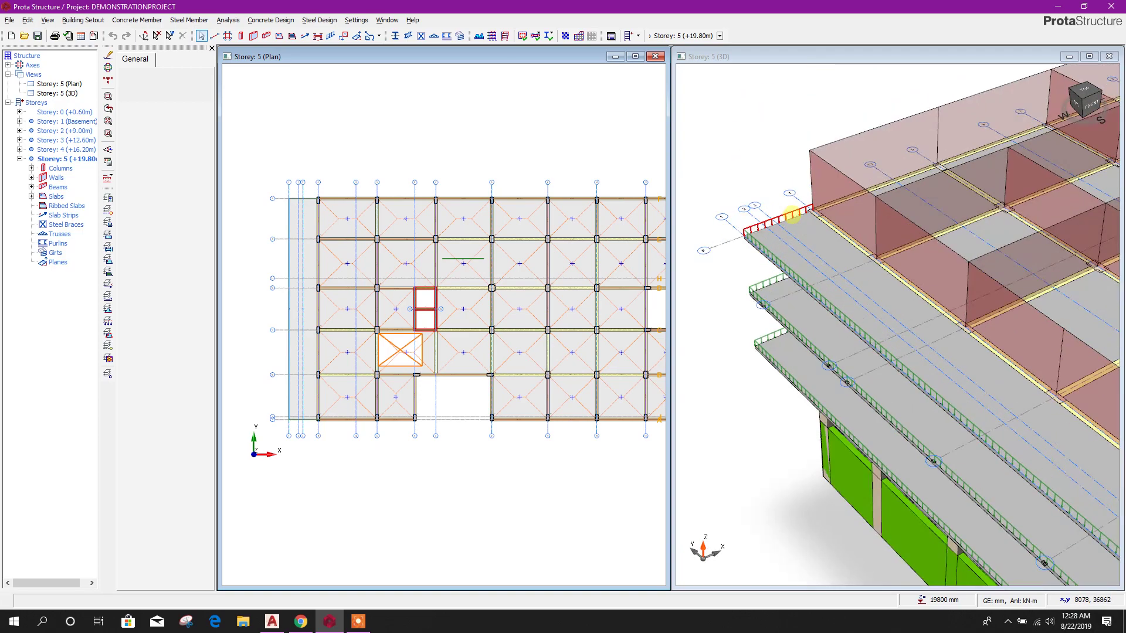
{"action": "scroll", "coordinate": [836, 377], "scroll_direction": "down", "scroll_amount": 6}
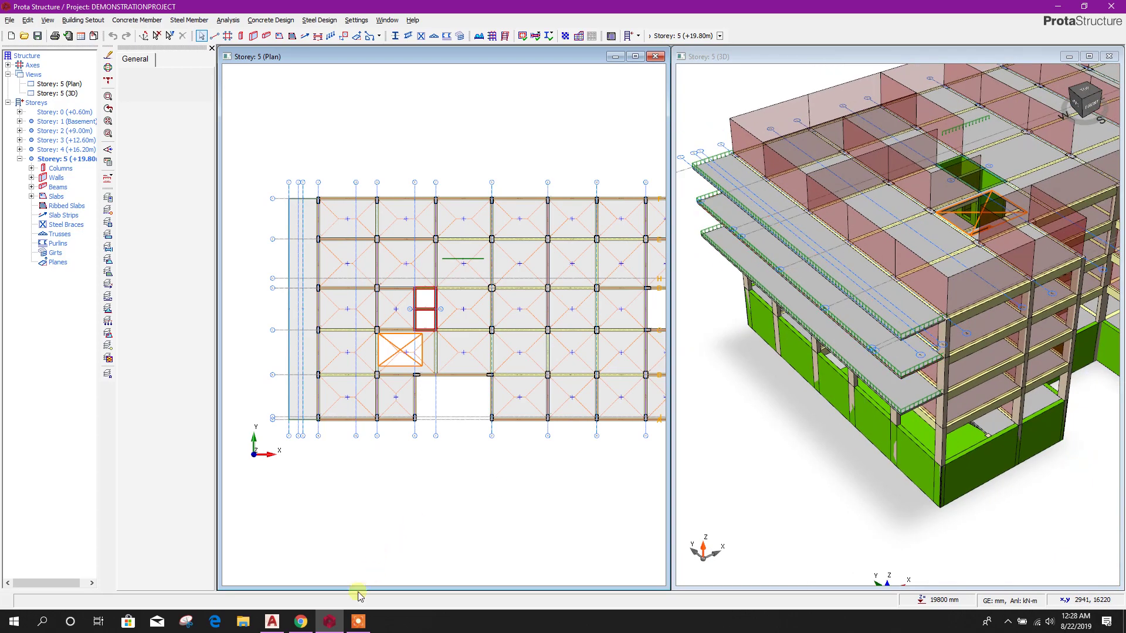
{"action": "left_click", "coordinate": [273, 623]}
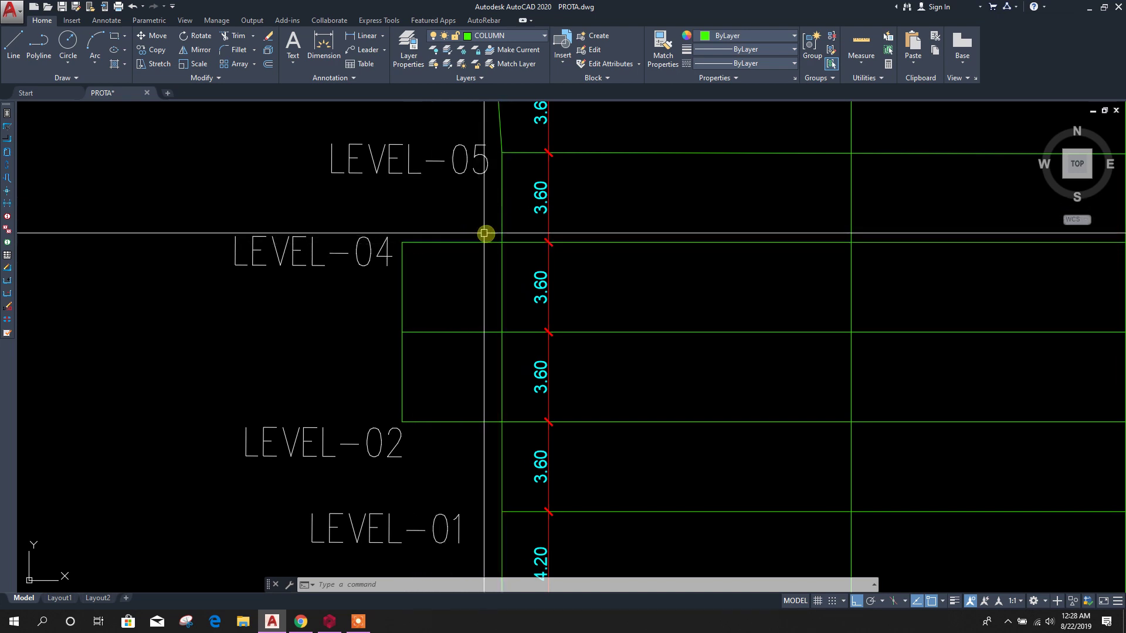
{"action": "left_click", "coordinate": [329, 621]}
- Set the dead line load on the Storey 5 cantilever slab's edge along axis F to 2 kN/m at start and end
{"action": "scroll", "coordinate": [814, 327], "scroll_direction": "up", "scroll_amount": 5}
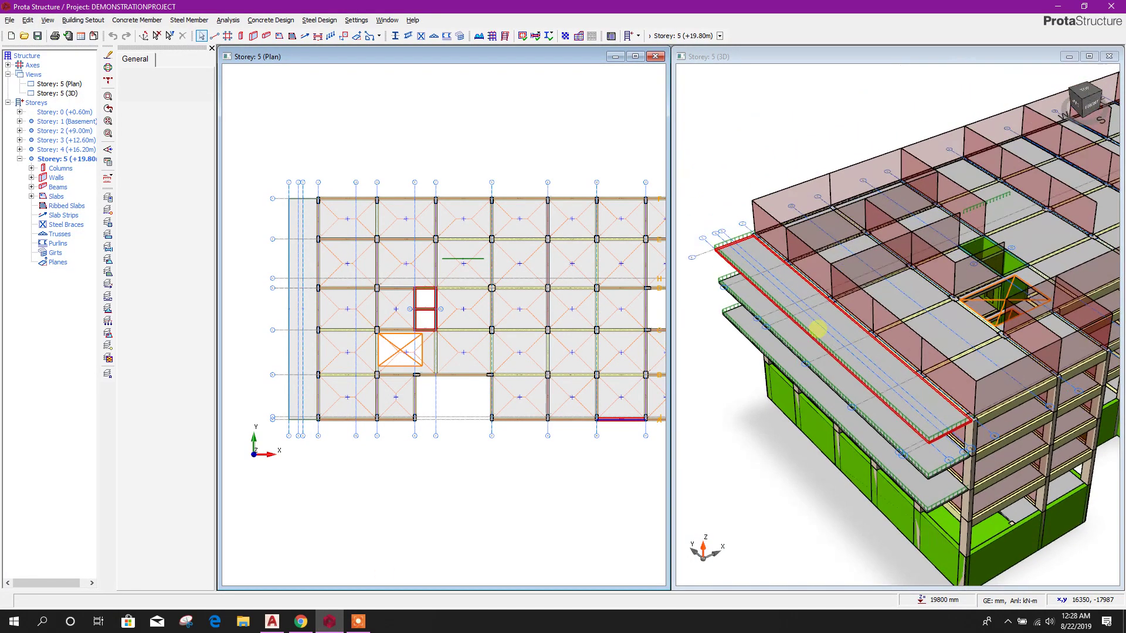
{"action": "middle_click_drag", "start_coordinate": [741, 240], "coordinate": [775, 196]}
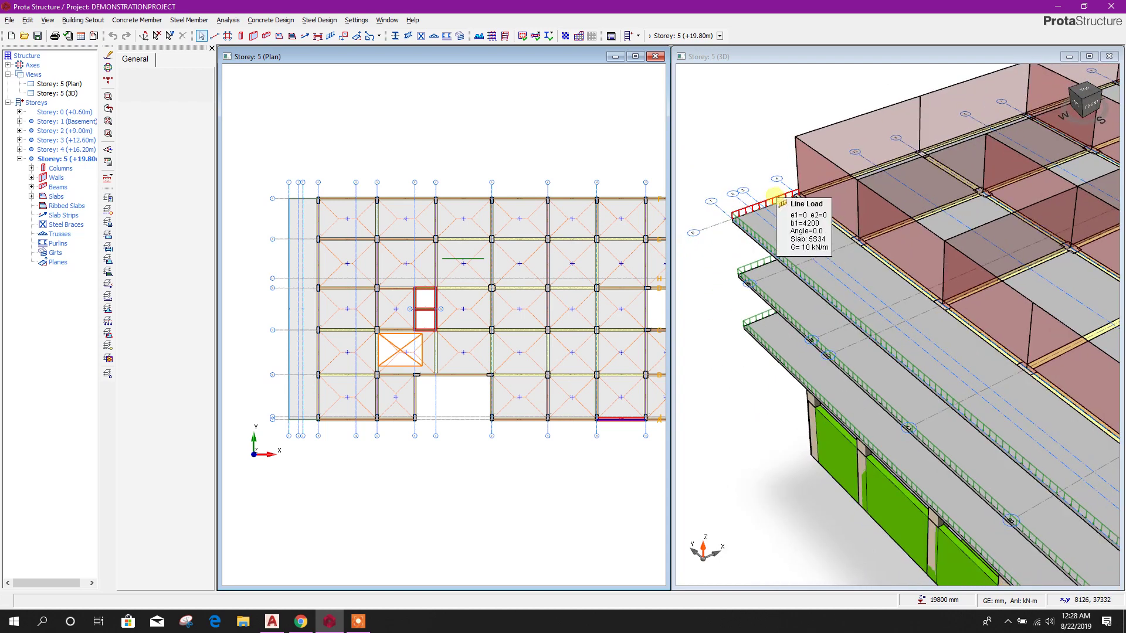
{"action": "right_click", "coordinate": [775, 196]}
{"action": "left_click", "coordinate": [804, 203]}
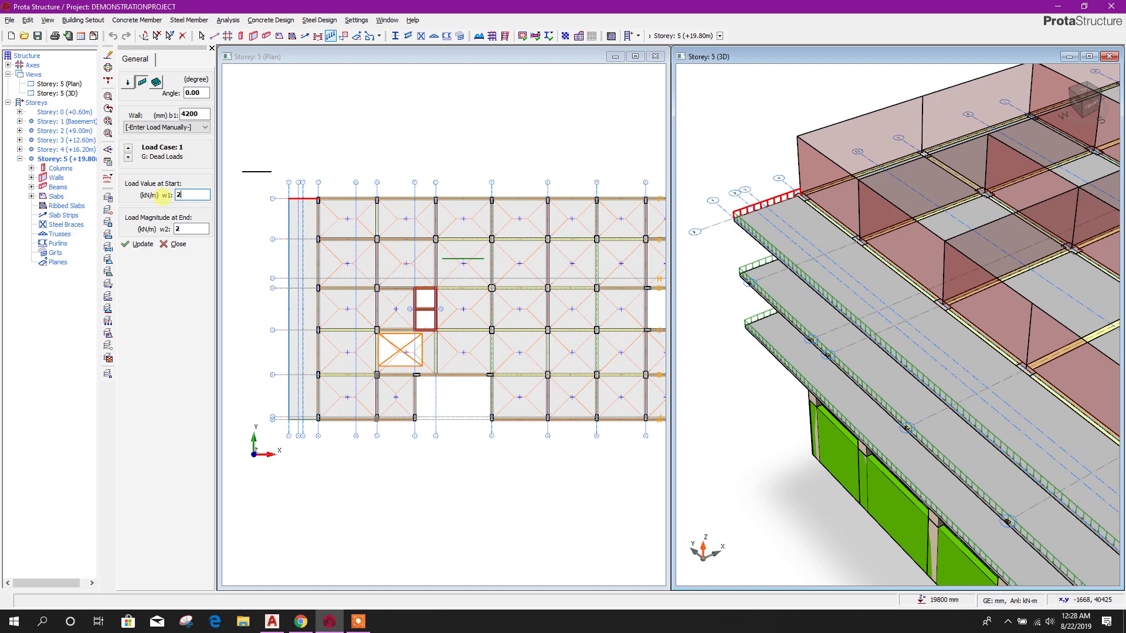
{"action": "left_click", "coordinate": [178, 244]}
- Set the dead line load on the Storey 5 cantilever slab's outer edge along axis 1 to 2 kN/m at both ends
{"action": "scroll", "coordinate": [744, 414], "scroll_direction": "down", "scroll_amount": 3}
{"action": "scroll", "coordinate": [766, 332], "scroll_direction": "up", "scroll_amount": 2}
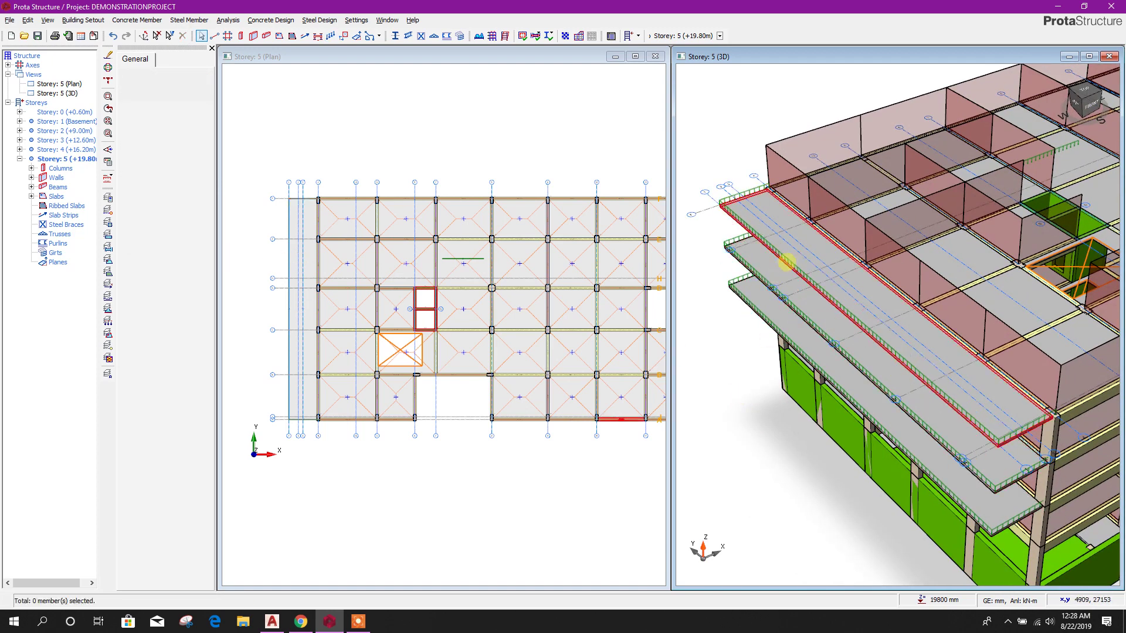
{"action": "right_click", "coordinate": [786, 262]}
{"action": "left_click", "coordinate": [812, 268]}
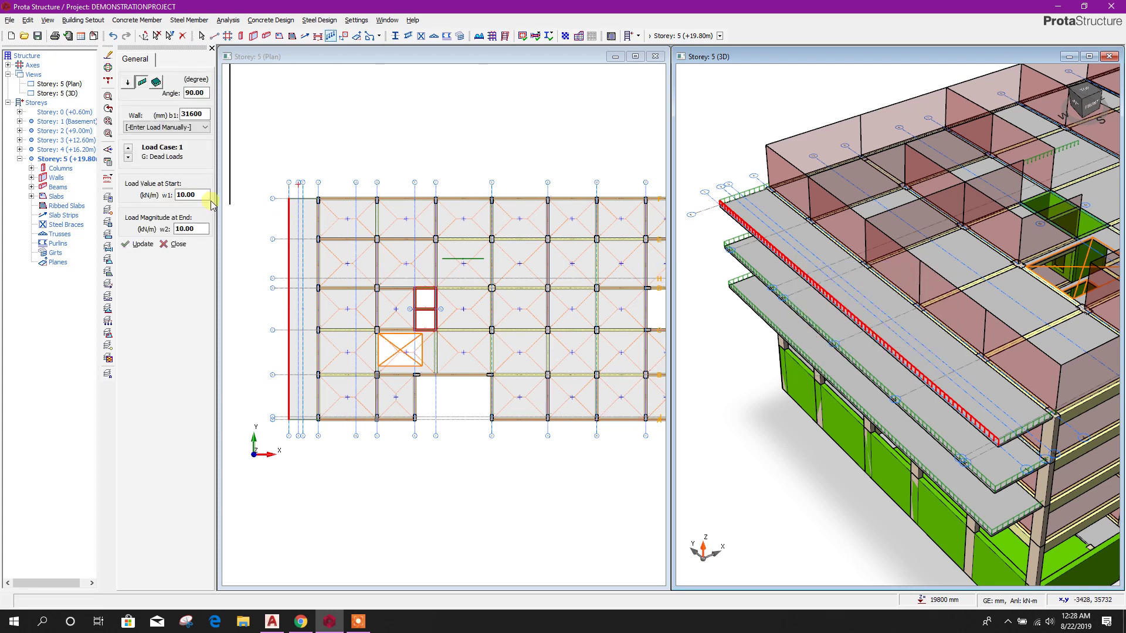
{"action": "left_click_drag", "start_coordinate": [199, 198], "coordinate": [150, 202]}
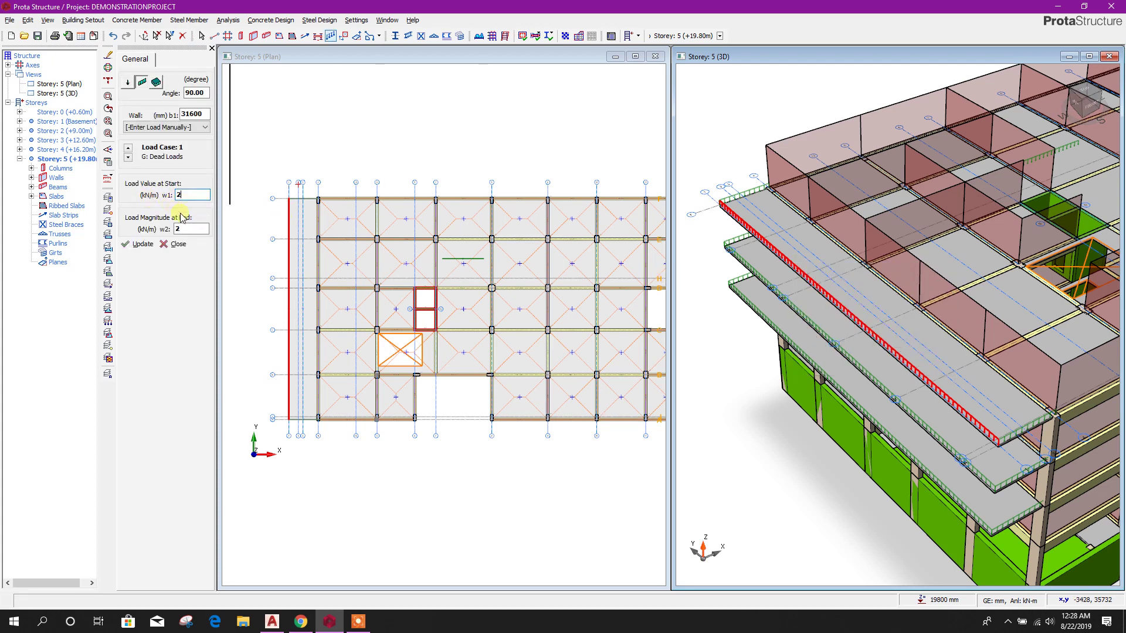
{"action": "left_click", "coordinate": [178, 244]}
- Set the dead line load on the Storey 5 cantilever slab's short edge along axis A to 2 kN/m at start and end
{"action": "scroll", "coordinate": [963, 351], "scroll_direction": "up", "scroll_amount": 4}
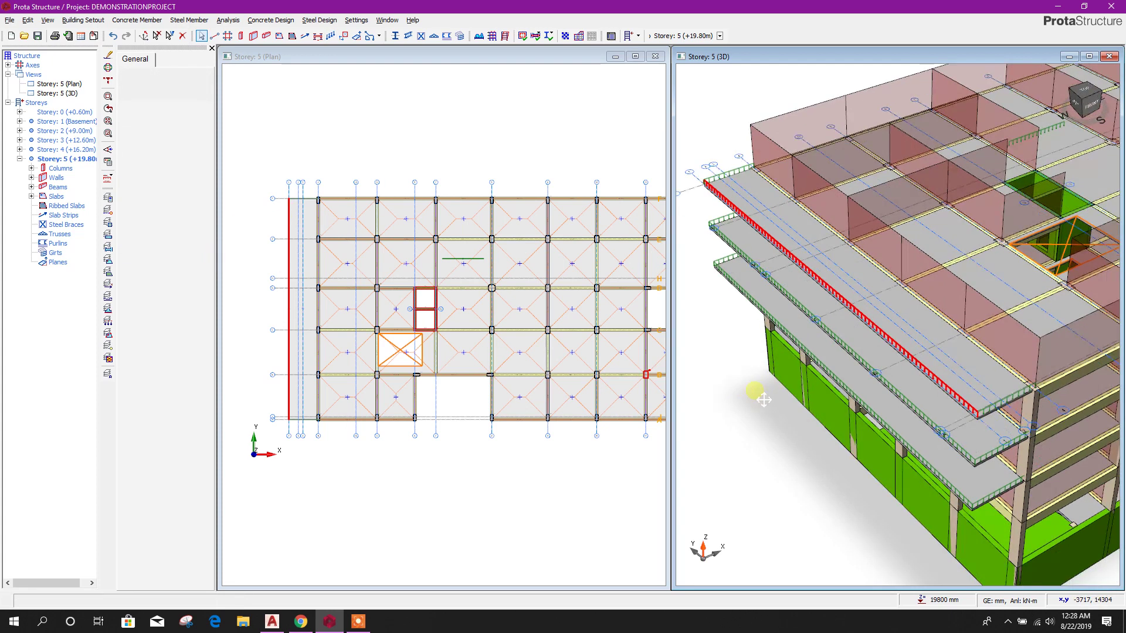
{"action": "scroll", "coordinate": [964, 351], "scroll_direction": "down", "scroll_amount": 5}
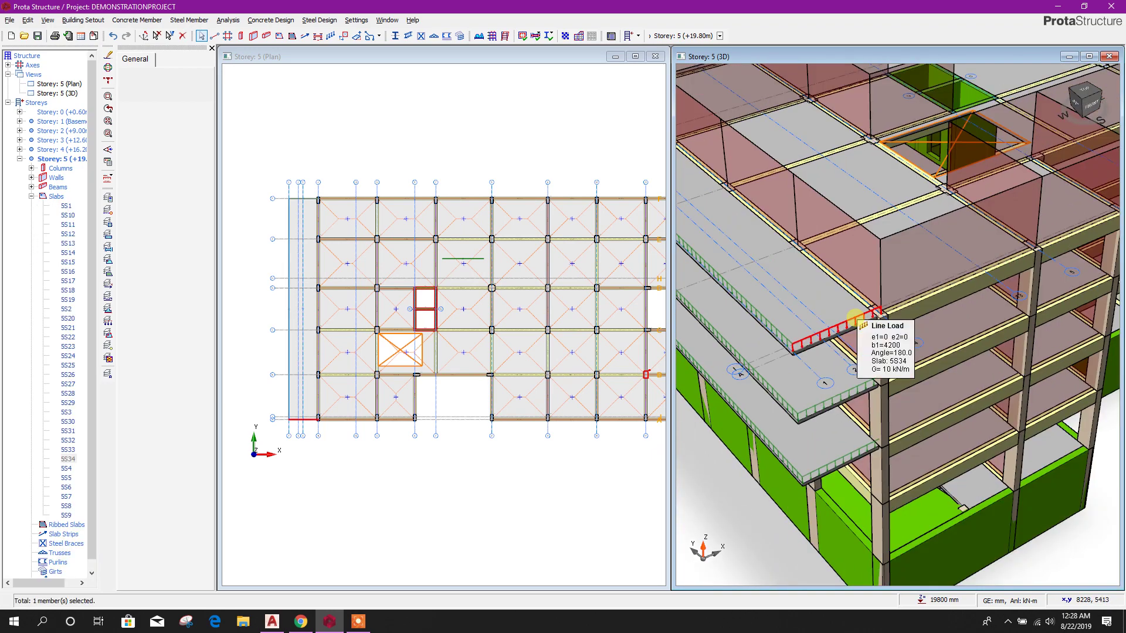
{"action": "right_click", "coordinate": [856, 316]}
{"action": "left_click", "coordinate": [864, 339]}
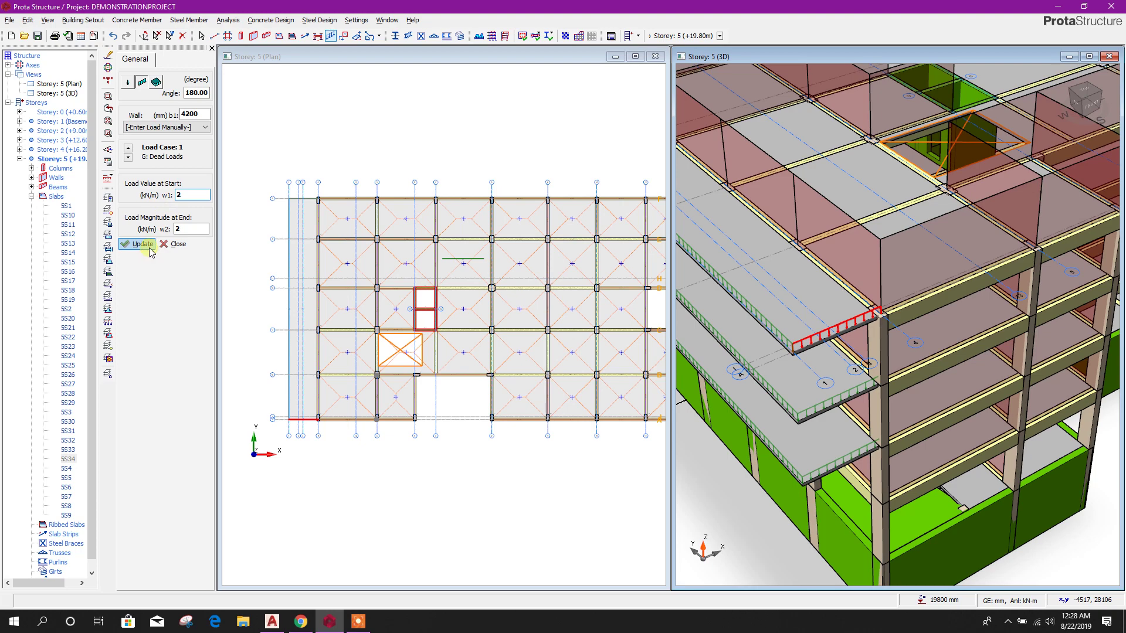
{"action": "left_click", "coordinate": [176, 246]}
- Check the dead line load values on the cantilever slab edges of Storeys 5 and 4 in the 3D view
{"action": "scroll", "coordinate": [804, 440], "scroll_direction": "down", "scroll_amount": 3}
{"action": "left_click", "coordinate": [774, 500]}
{"action": "middle_click_drag", "start_coordinate": [817, 504], "coordinate": [933, 474]}
{"action": "scroll", "coordinate": [932, 473], "scroll_direction": "down", "scroll_amount": 1}
{"action": "scroll", "coordinate": [781, 342], "scroll_direction": "up", "scroll_amount": 8}
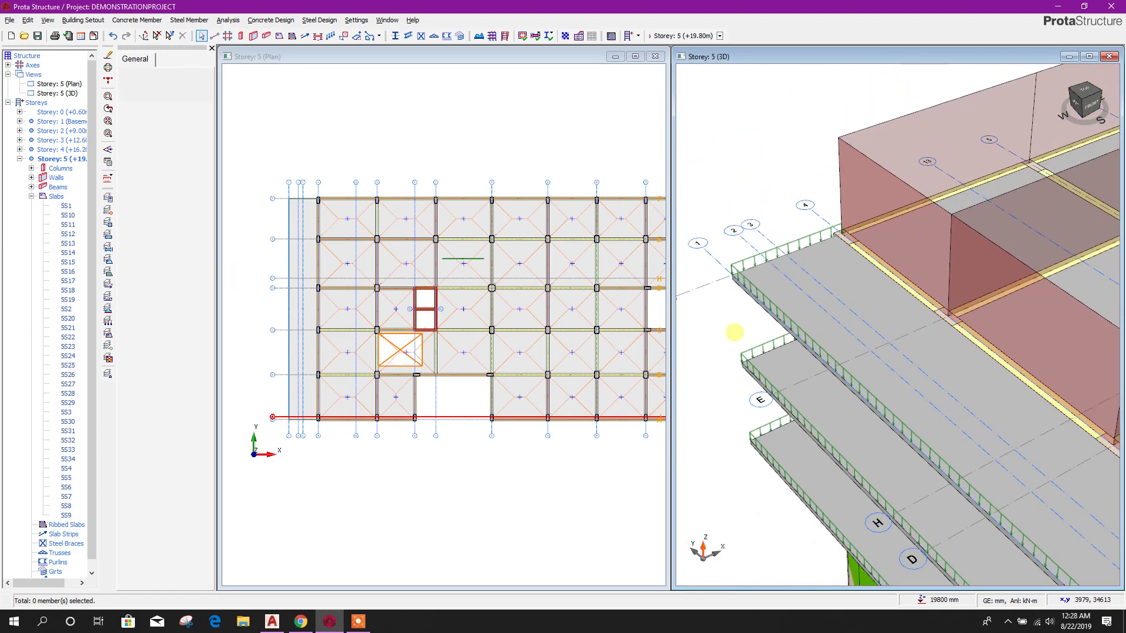
{"action": "mouse_move", "coordinate": [833, 209]}
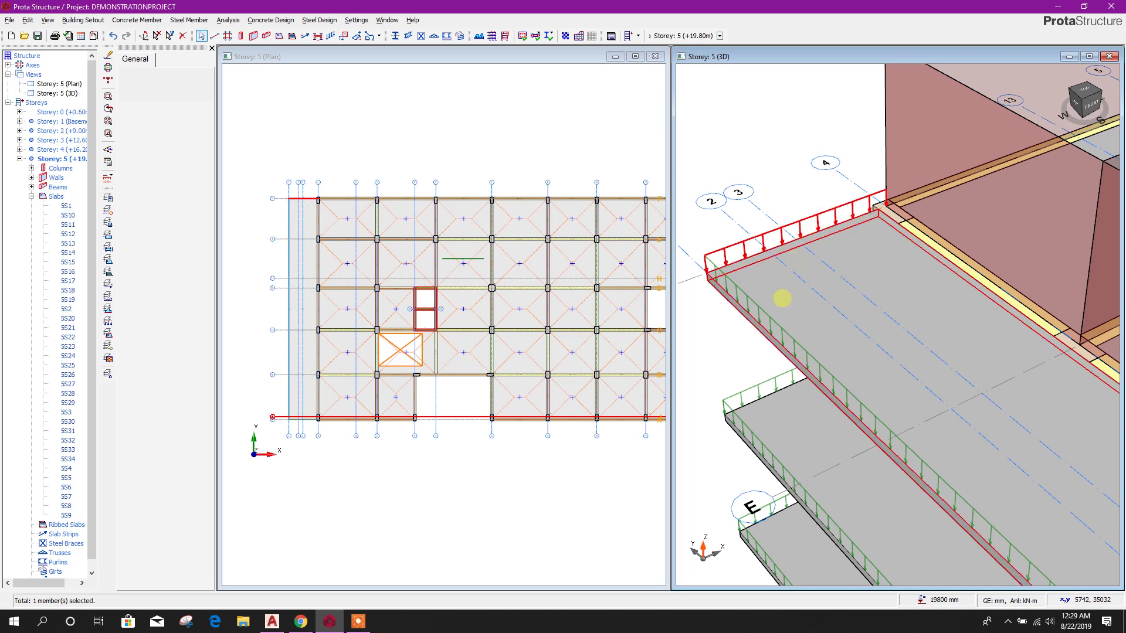
{"action": "mouse_move", "coordinate": [760, 311]}
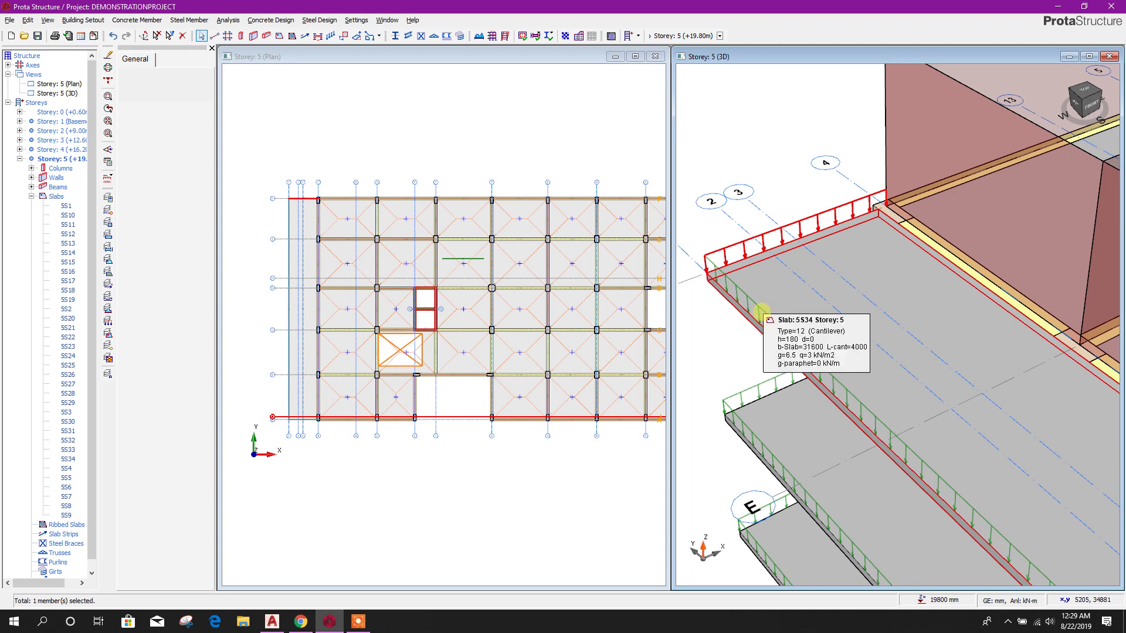
{"action": "left_click", "coordinate": [751, 161]}
{"action": "mouse_move", "coordinate": [761, 309]}
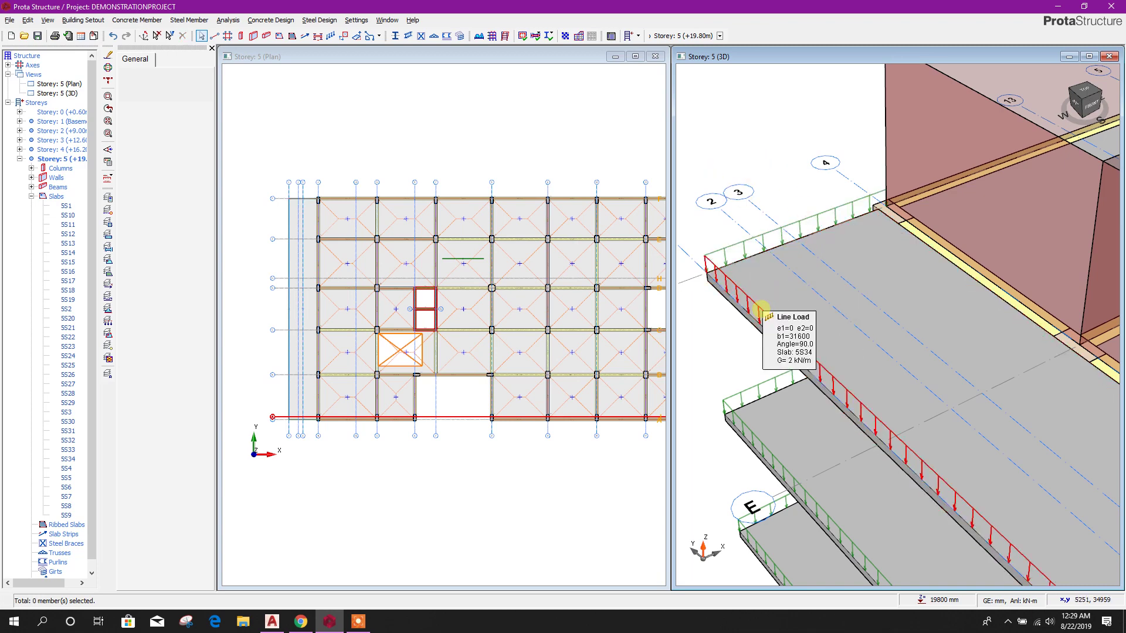
{"action": "middle_click_drag", "start_coordinate": [709, 400], "coordinate": [763, 304]}
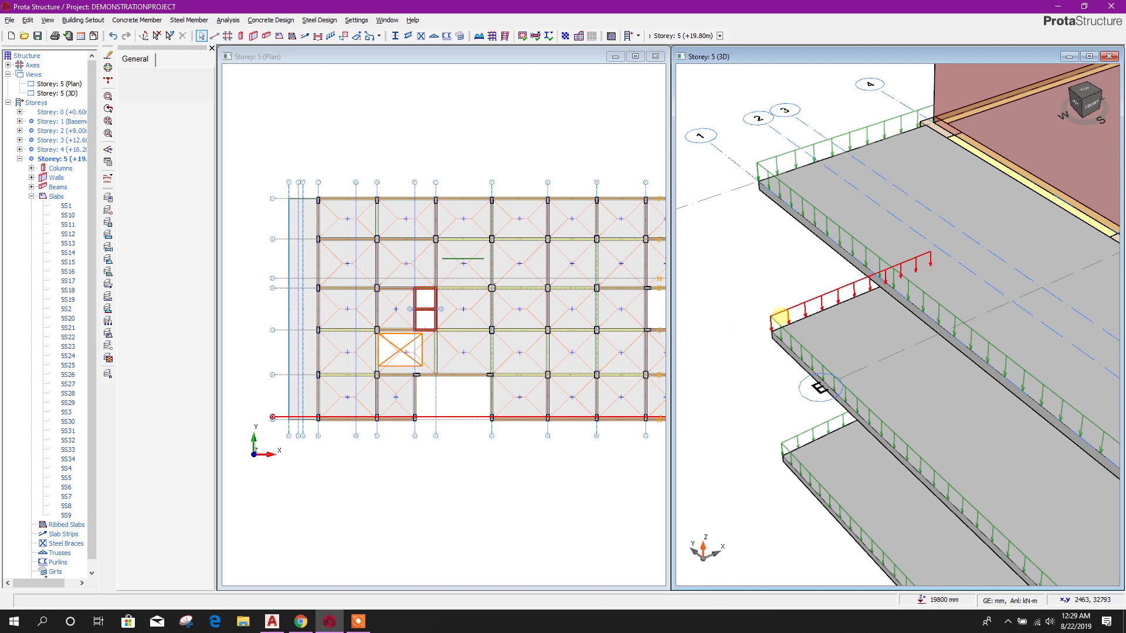
{"action": "mouse_move", "coordinate": [792, 309]}
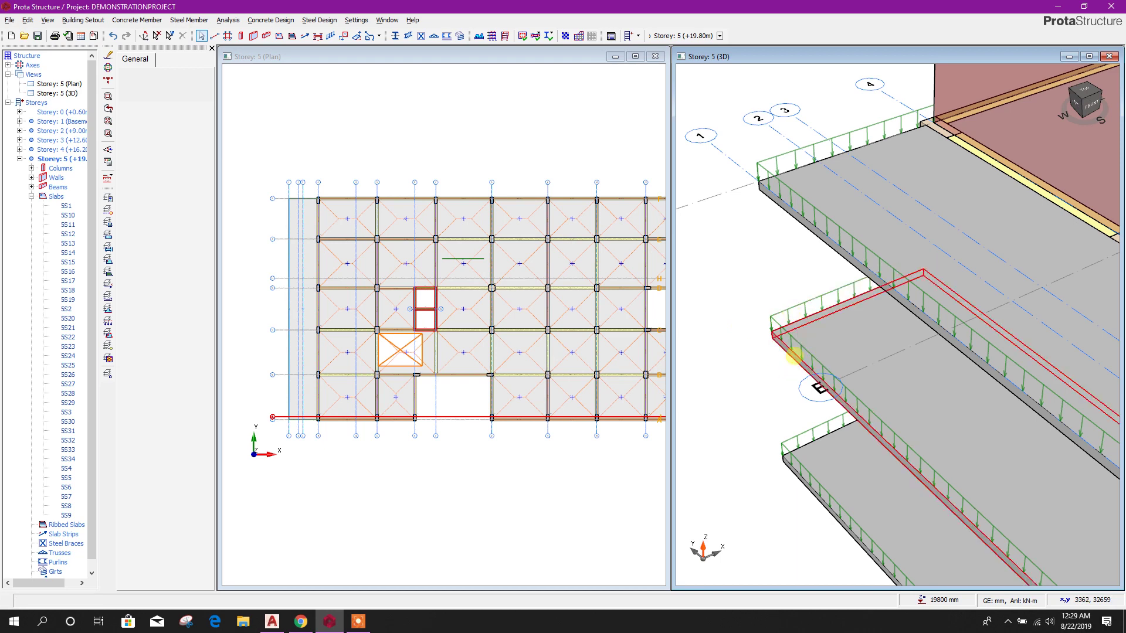
{"action": "mouse_move", "coordinate": [802, 345]}
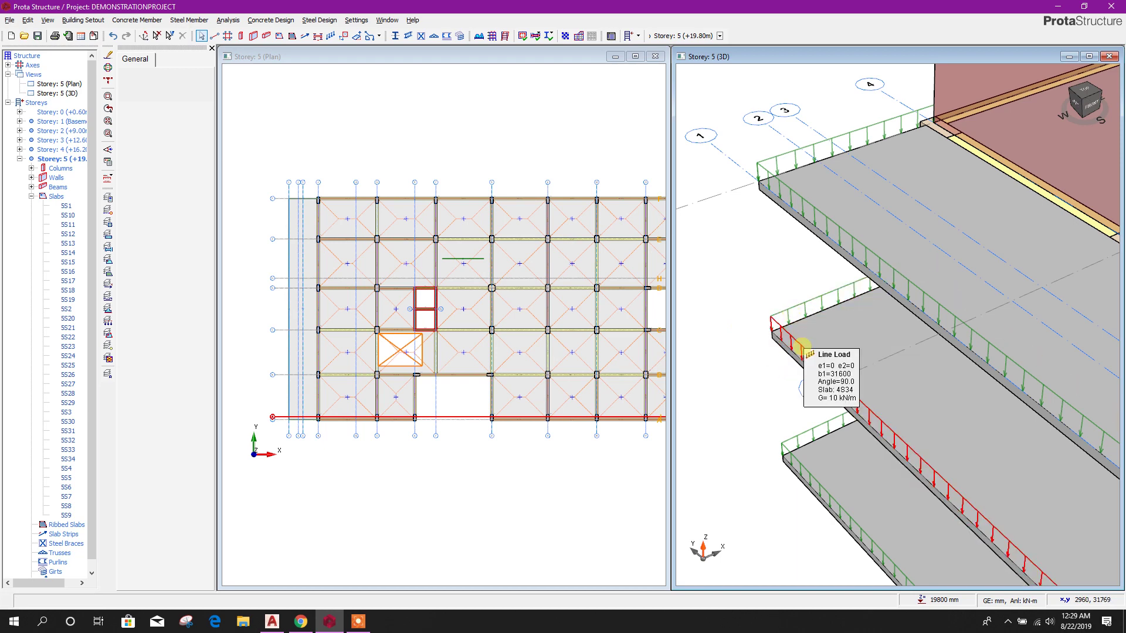
{"action": "scroll", "coordinate": [802, 345], "scroll_direction": "down", "scroll_amount": 8}
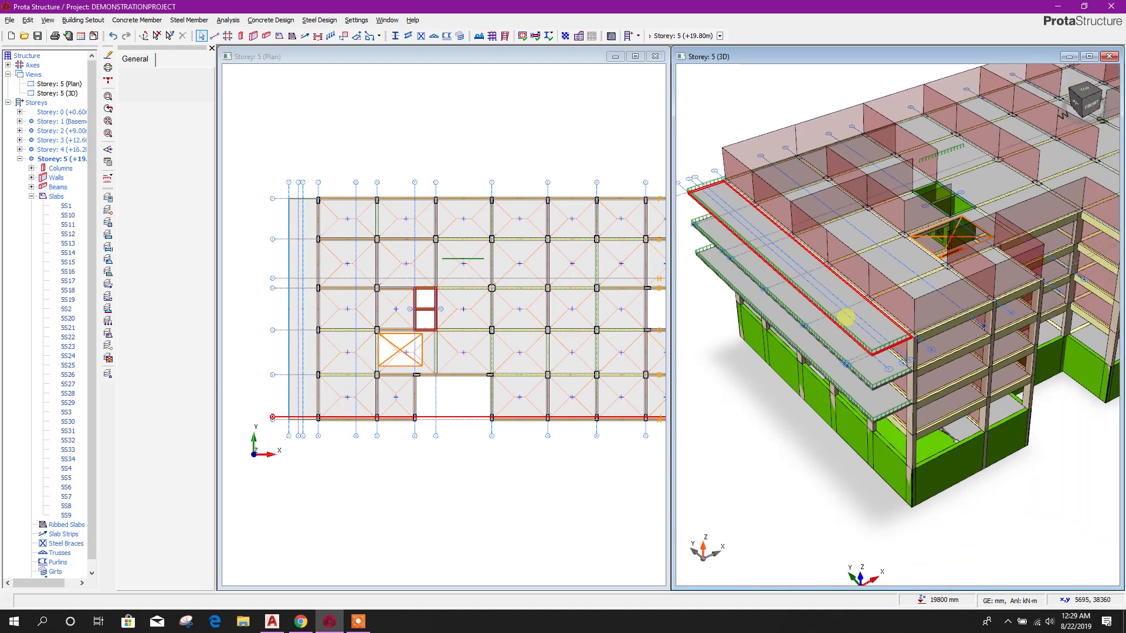
- Examine the whole building model in 3D, including the cantilever slabs and the upper storeys
{"action": "scroll", "coordinate": [845, 317], "scroll_direction": "down", "scroll_amount": 3}
{"action": "middle_click_drag", "start_coordinate": [980, 440], "coordinate": [874, 371]}
{"action": "scroll", "coordinate": [875, 372], "scroll_direction": "down", "scroll_amount": 4}
{"action": "middle_click_drag", "start_coordinate": [934, 455], "coordinate": [999, 447]}
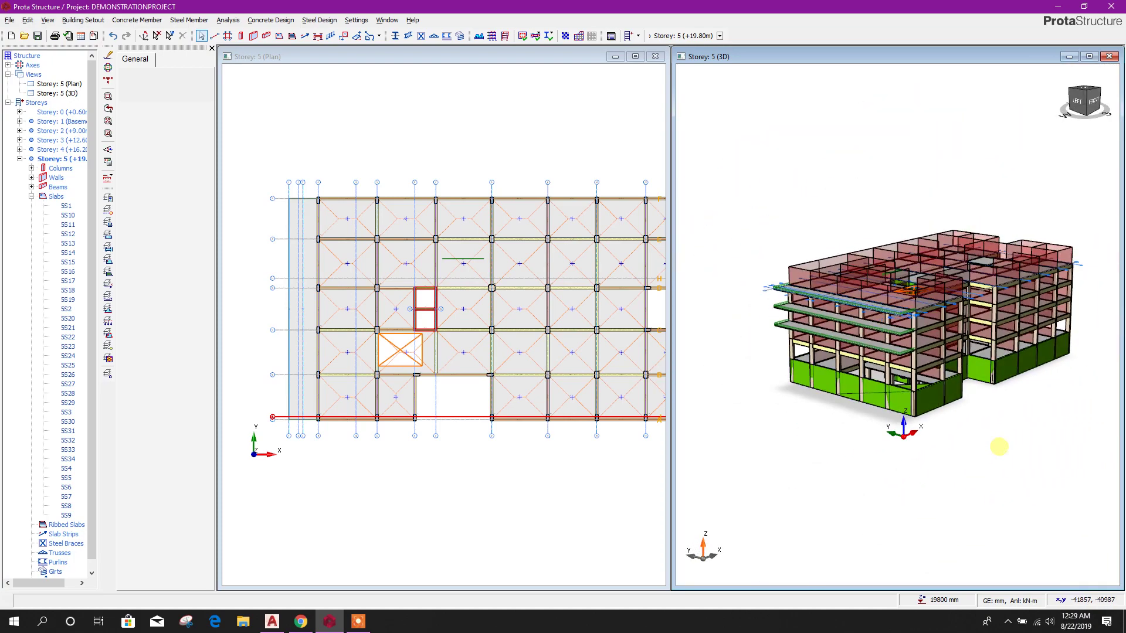
{"action": "scroll", "coordinate": [933, 375], "scroll_direction": "up", "scroll_amount": 3}
{"action": "middle_click_drag", "start_coordinate": [1012, 519], "coordinate": [993, 520]}
{"action": "scroll", "coordinate": [910, 385], "scroll_direction": "up", "scroll_amount": 3}
{"action": "scroll", "coordinate": [903, 377], "scroll_direction": "down", "scroll_amount": 5}
{"action": "middle_click_drag", "start_coordinate": [963, 433], "coordinate": [960, 480]}
{"action": "scroll", "coordinate": [961, 469], "scroll_direction": "up", "scroll_amount": 2}
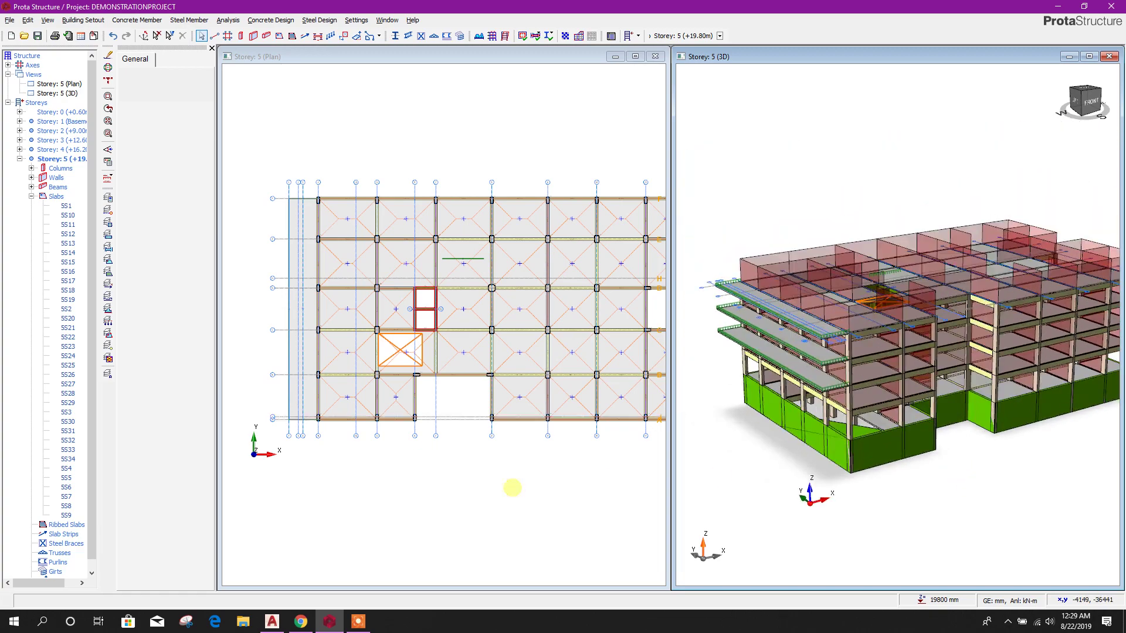
- Examine the storeys above LEVEL-04 on the building section in AutoCAD and return to ProtaStructure
{"action": "left_click", "coordinate": [272, 622]}
{"action": "scroll", "coordinate": [502, 346], "scroll_direction": "down", "scroll_amount": 4}
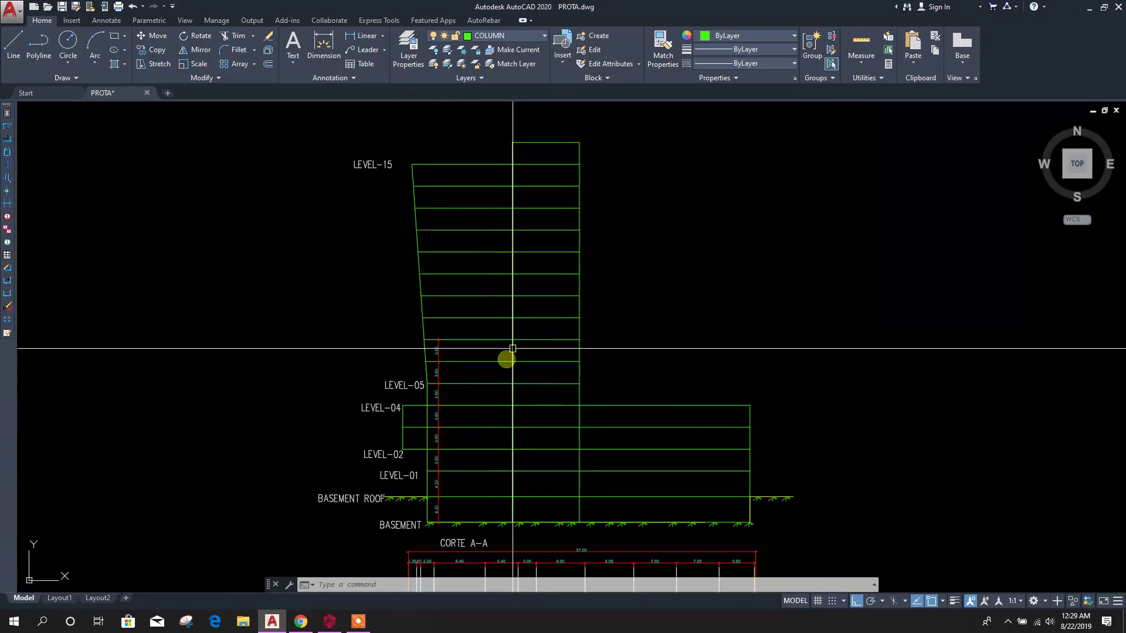
{"action": "scroll", "coordinate": [428, 316], "scroll_direction": "up", "scroll_amount": 6}
{"action": "scroll", "coordinate": [435, 285], "scroll_direction": "down", "scroll_amount": 3}
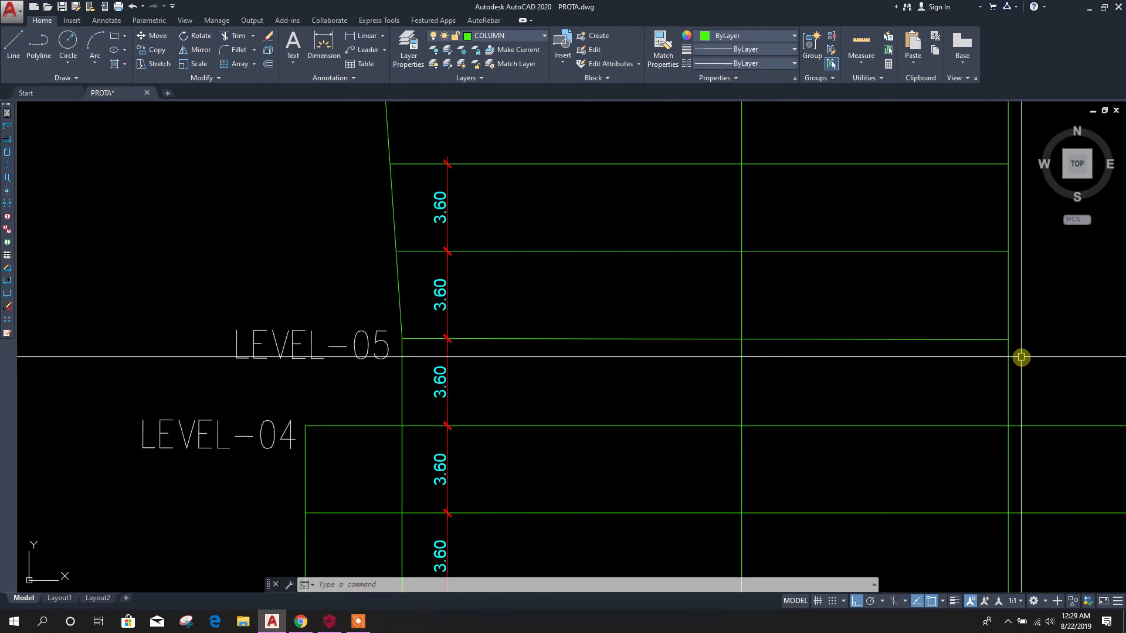
{"action": "scroll", "coordinate": [679, 359], "scroll_direction": "down", "scroll_amount": 4}
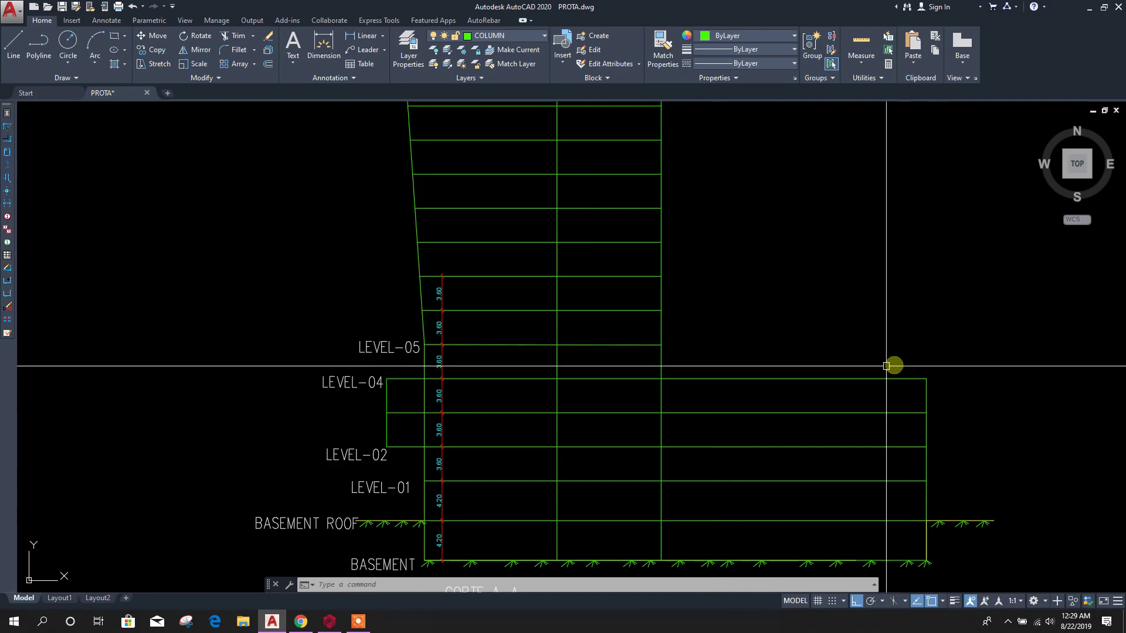
{"action": "left_click", "coordinate": [329, 622]}
{"action": "scroll", "coordinate": [868, 415], "scroll_direction": "down", "scroll_amount": 3}
{"action": "middle_click_drag", "start_coordinate": [918, 424], "coordinate": [909, 441]}
{"action": "scroll", "coordinate": [909, 442], "scroll_direction": "up", "scroll_amount": 2}
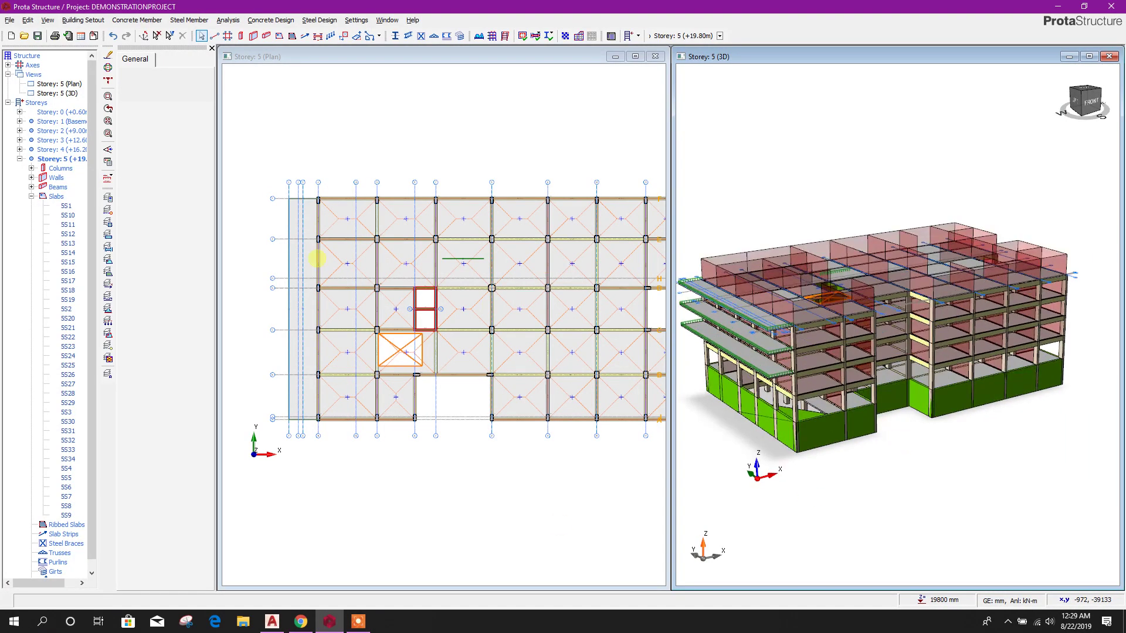
- Add a sixth storey on top of the building and make Storey 5 the active storey again
{"action": "left_click", "coordinate": [82, 20]}
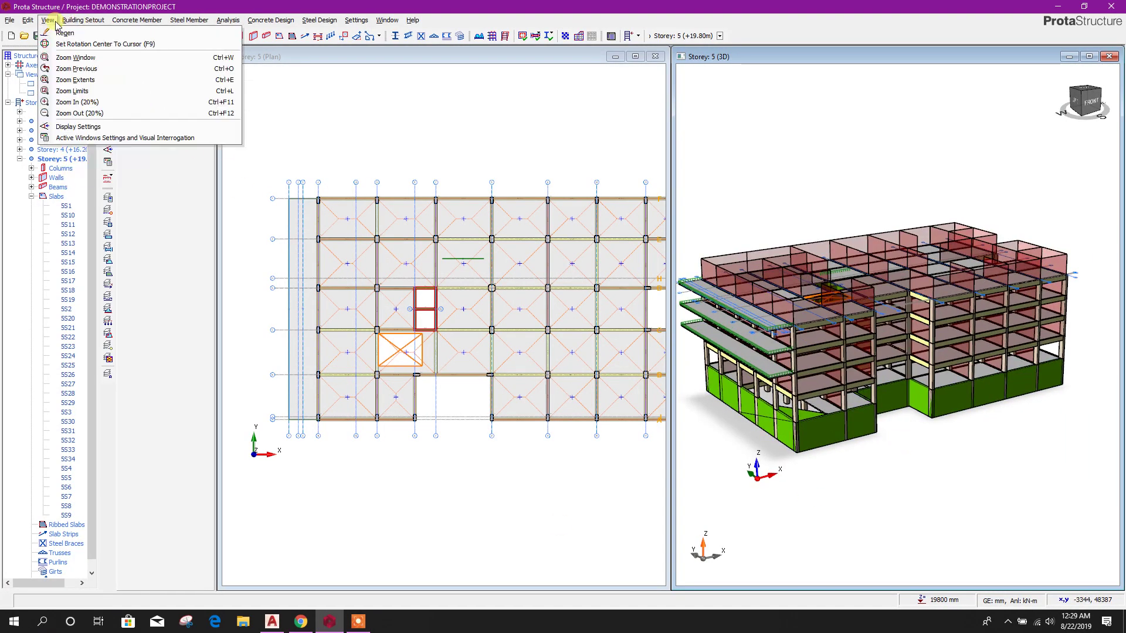
{"action": "left_click", "coordinate": [95, 82]}
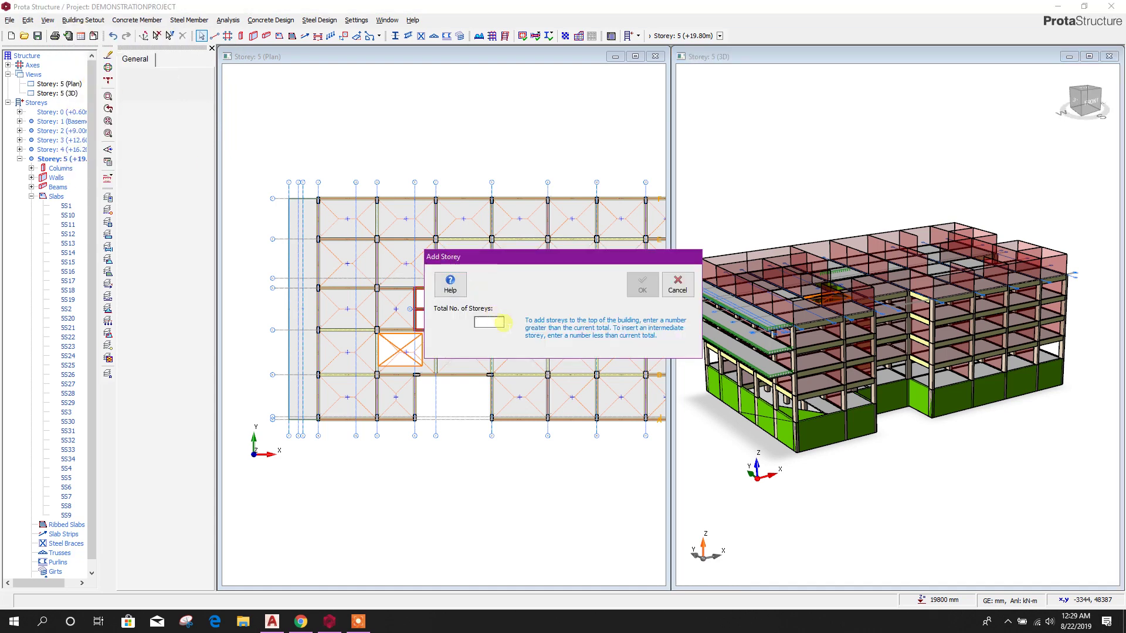
{"action": "left_click", "coordinate": [641, 288]}
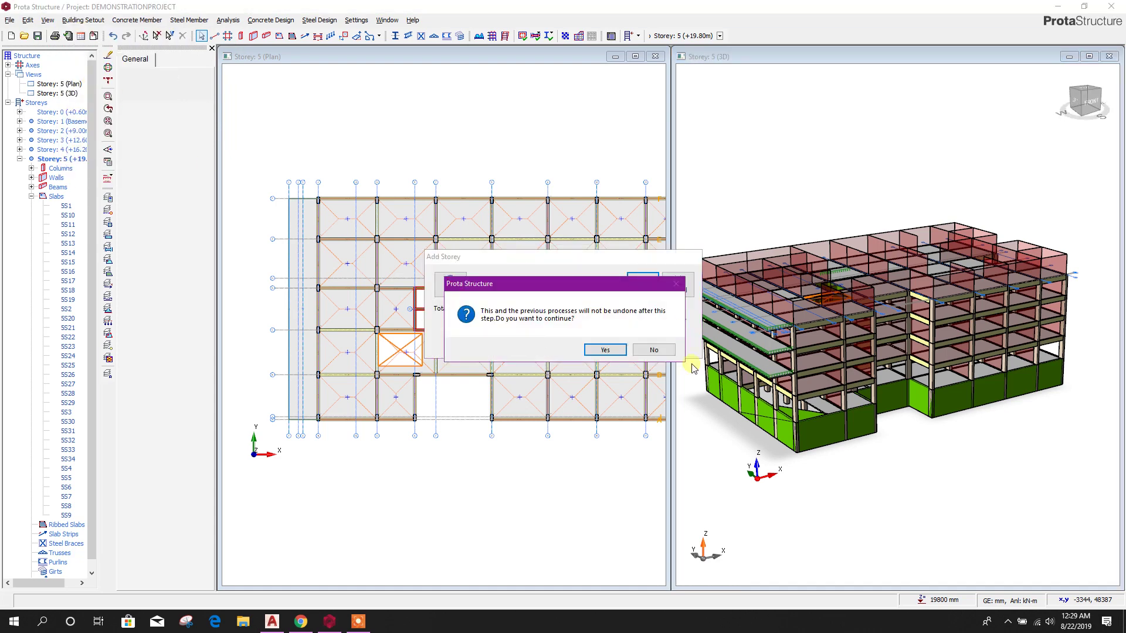
{"action": "left_click", "coordinate": [619, 354]}
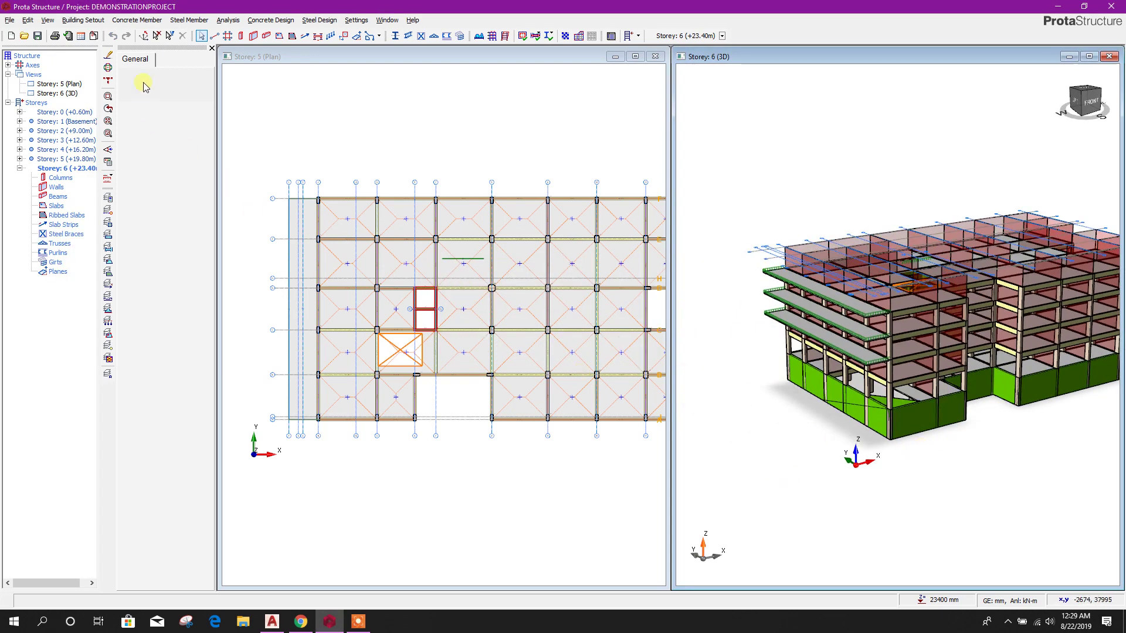
{"action": "left_click", "coordinate": [70, 160]}
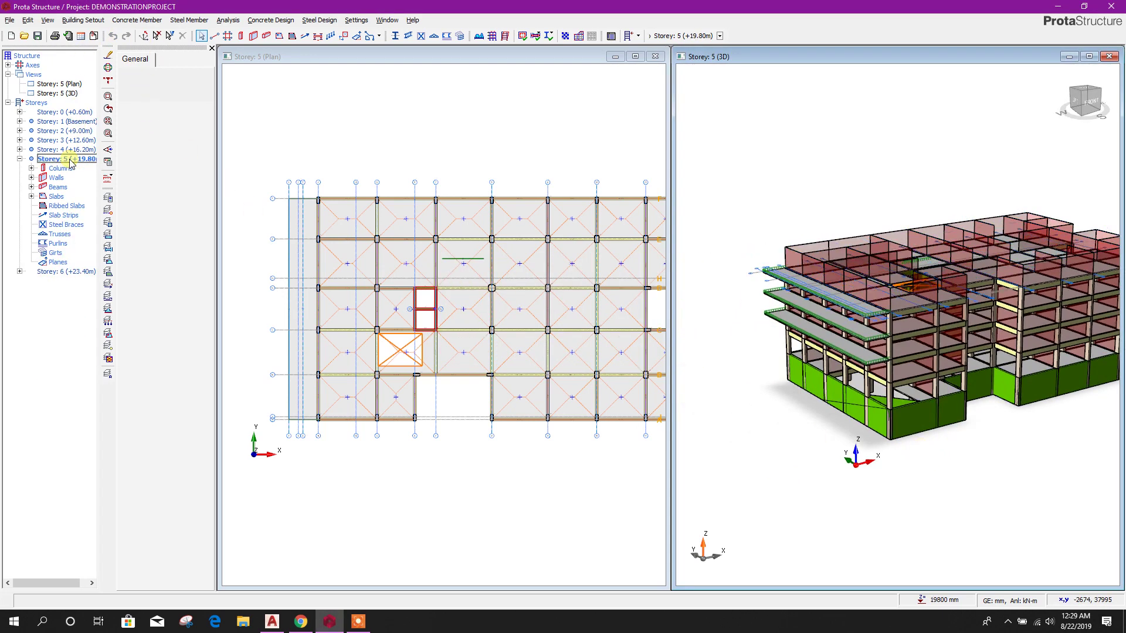
{"action": "right_click", "coordinate": [45, 110]}
{"action": "left_click", "coordinate": [64, 115]}
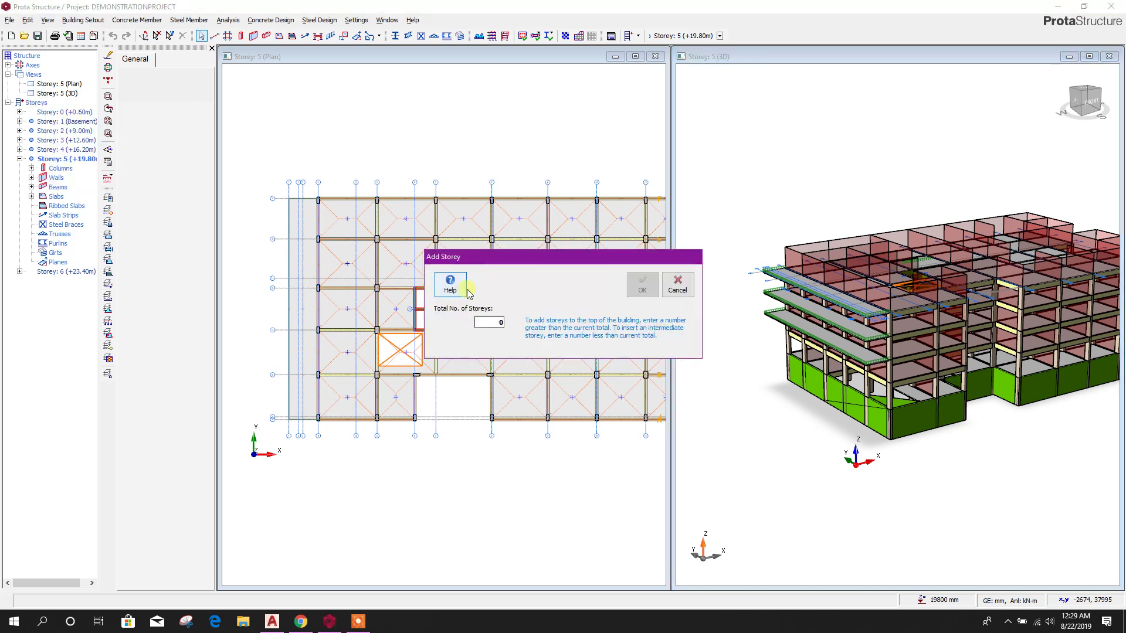
{"action": "left_click", "coordinate": [678, 285]}
- Generate Storey 6 from Storey 5 with all member types and slab loads included
{"action": "right_click", "coordinate": [37, 103]}
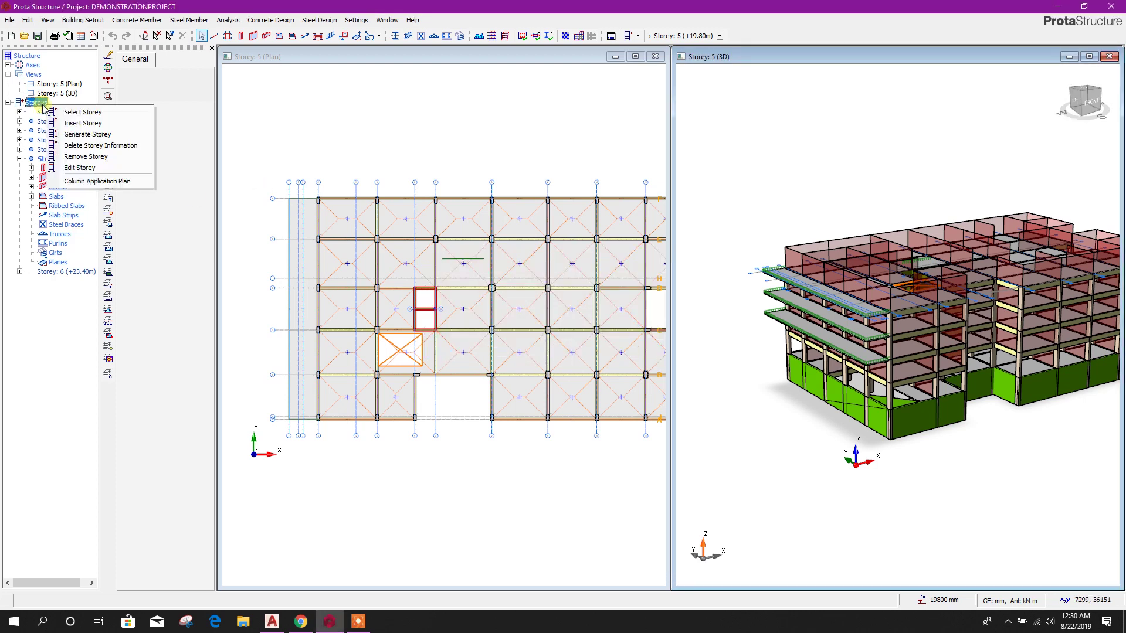
{"action": "left_click", "coordinate": [64, 133]}
{"action": "left_click", "coordinate": [498, 266]}
{"action": "left_click", "coordinate": [494, 258]}
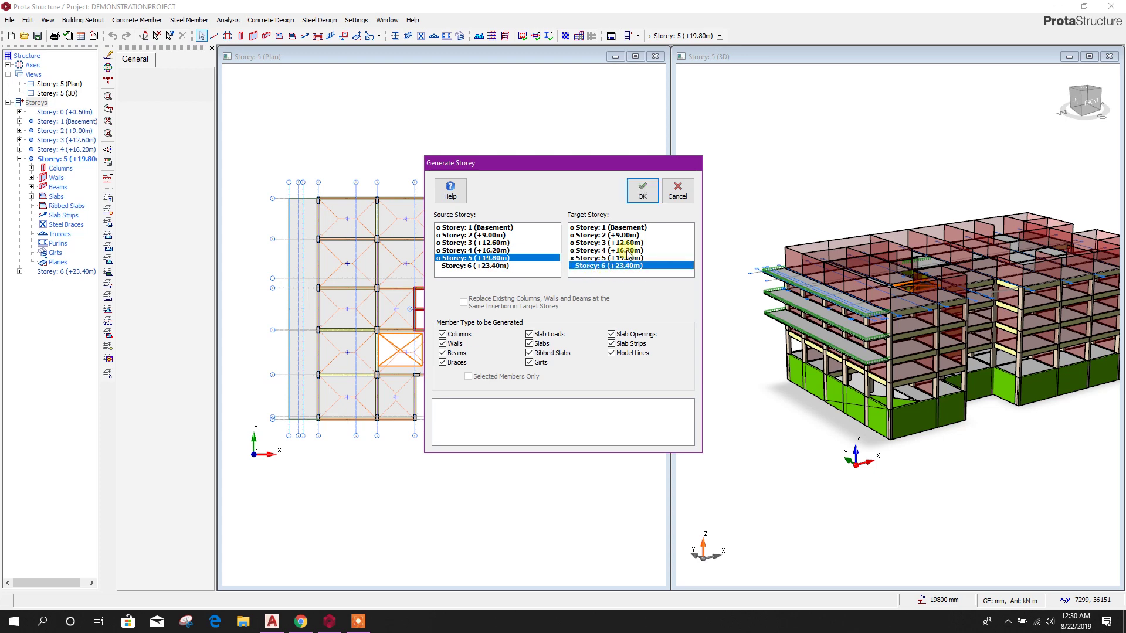
{"action": "key", "text": "Return"}
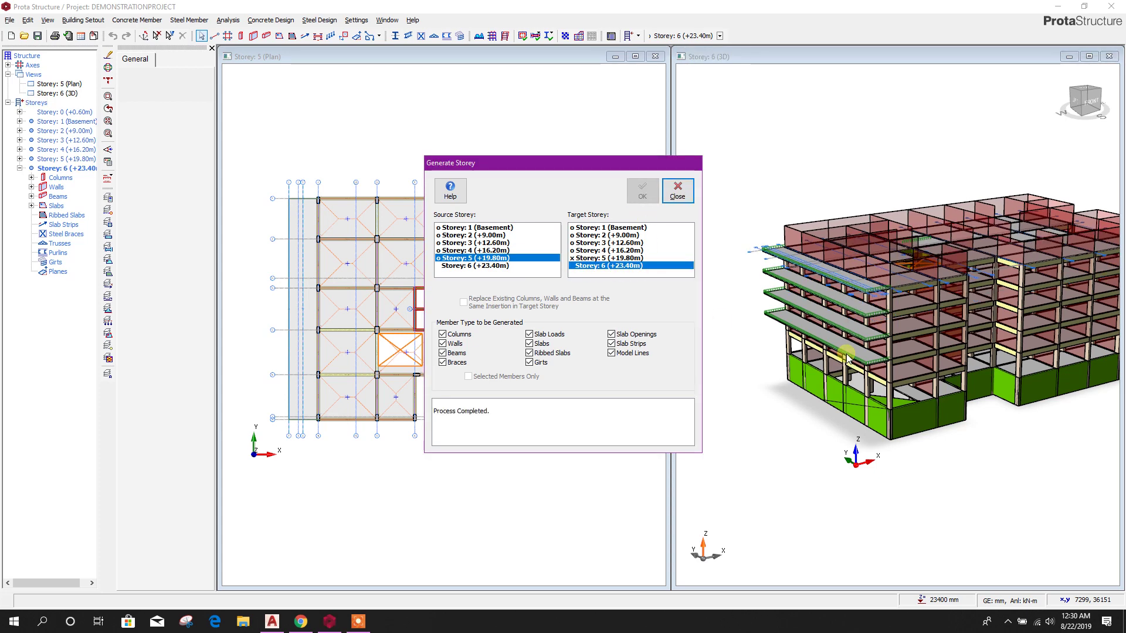
{"action": "key", "text": "Page_Down"}
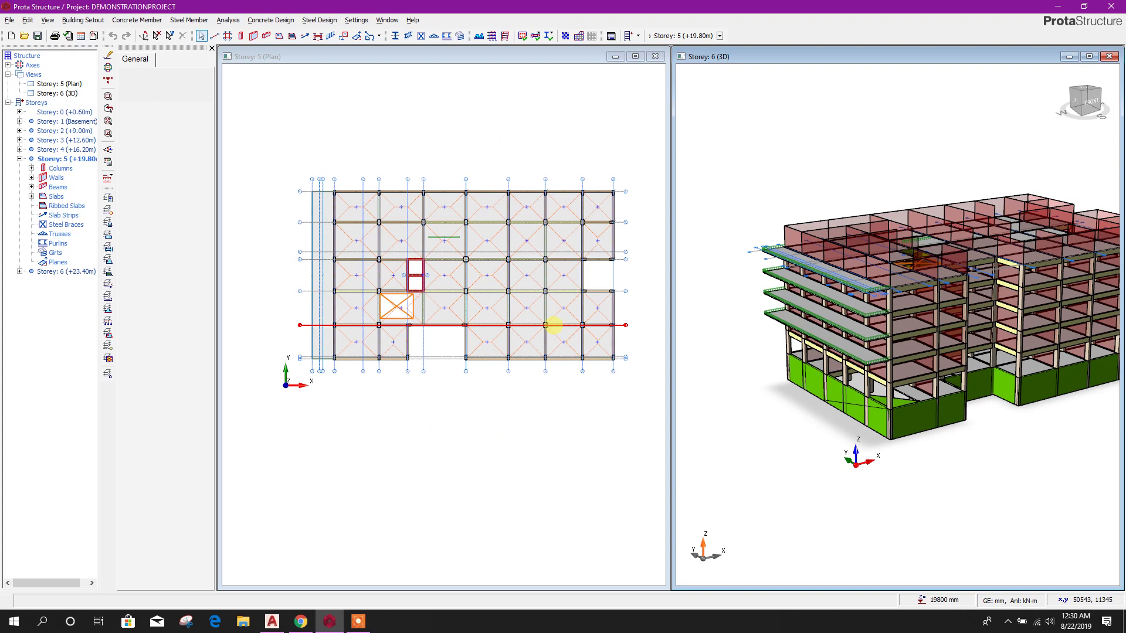
- Activate the plan view and switch it to Storey 6
{"action": "left_click", "coordinate": [377, 143]}
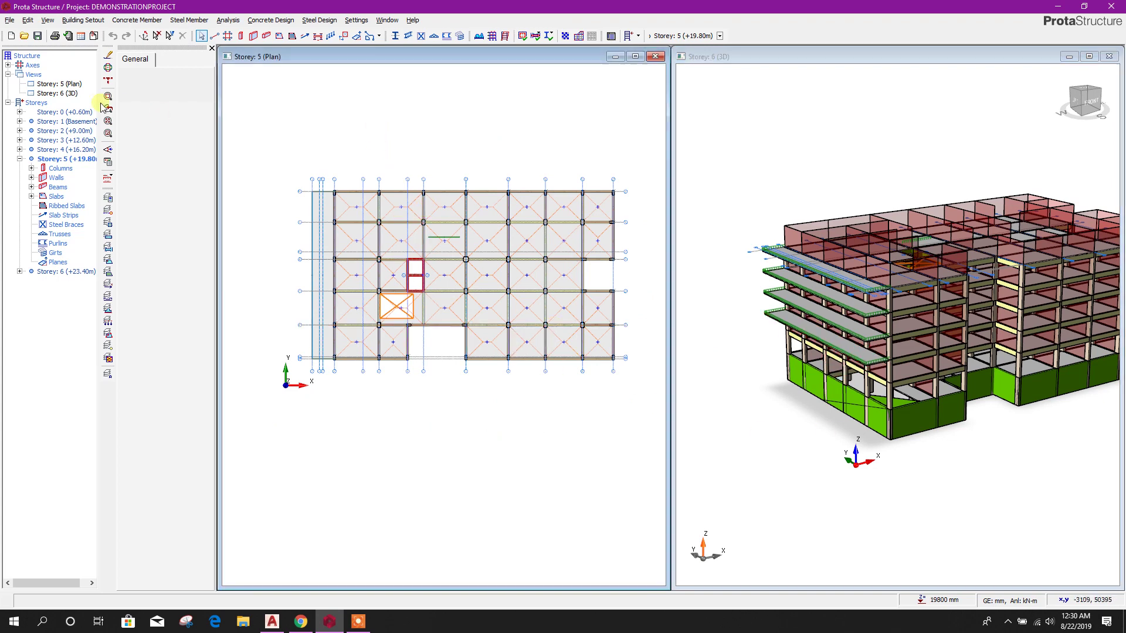
{"action": "right_click", "coordinate": [70, 85]}
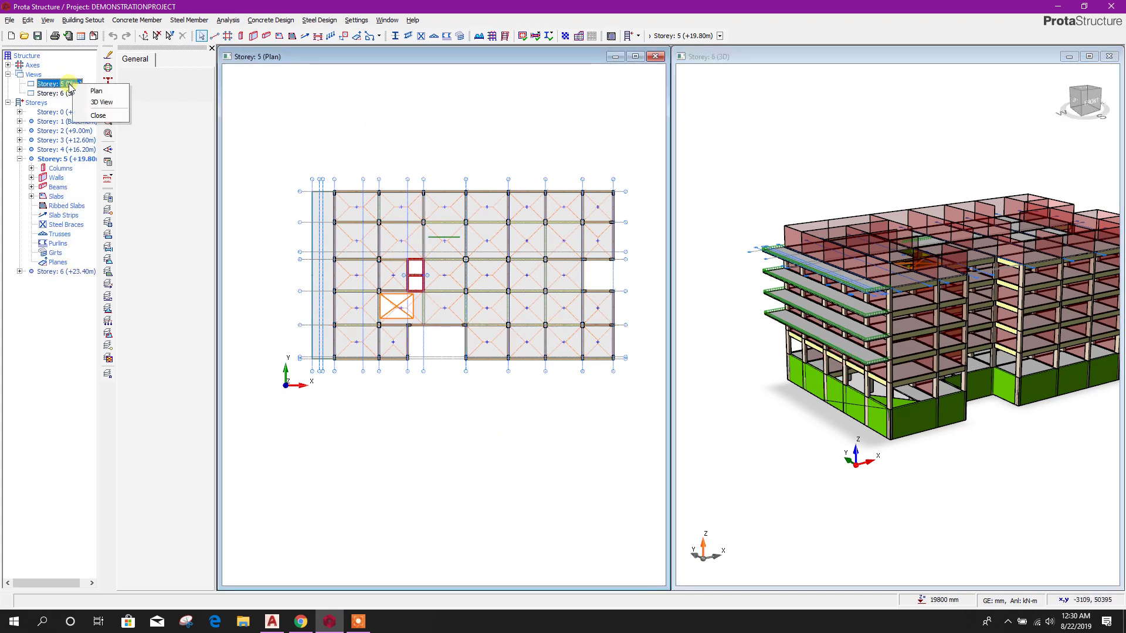
{"action": "left_click", "coordinate": [109, 92]}
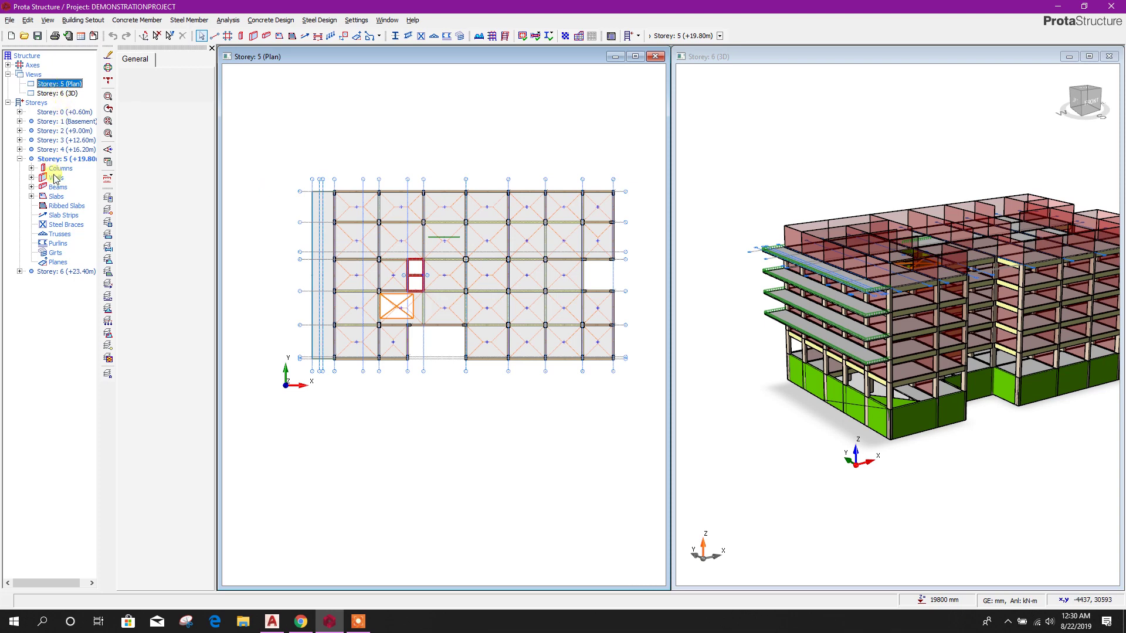
{"action": "left_click", "coordinate": [20, 159]}
{"action": "double_click", "coordinate": [61, 169]}
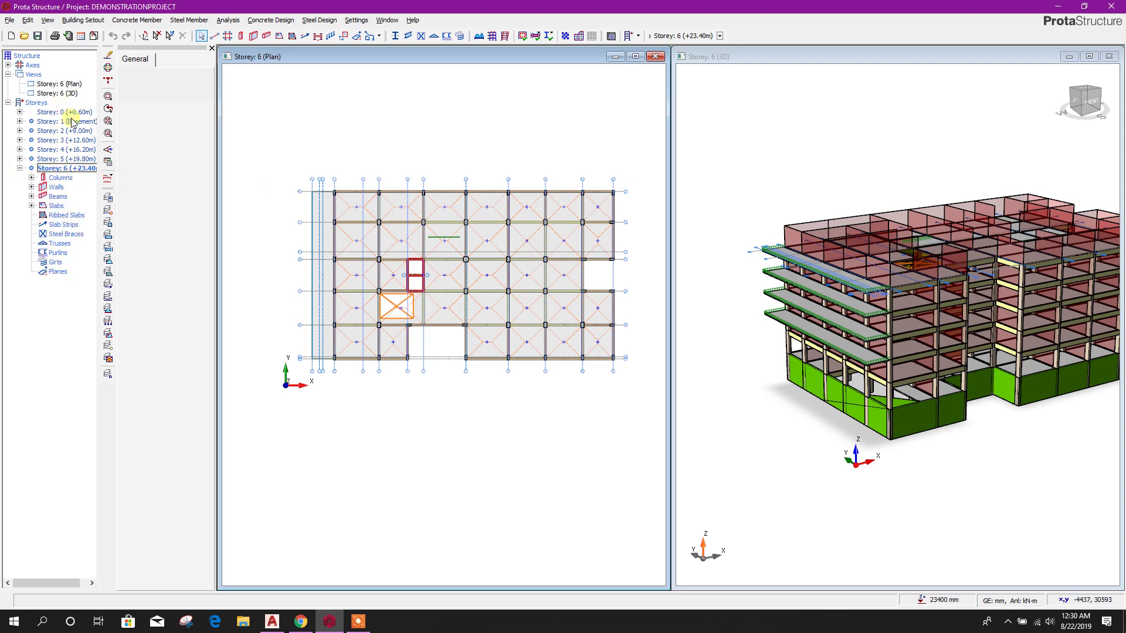
- Delete the cantilever slab between axes 1 and 4 on Storey 6 and review the building in 3D
{"action": "scroll", "coordinate": [432, 275], "scroll_direction": "up", "scroll_amount": 4}
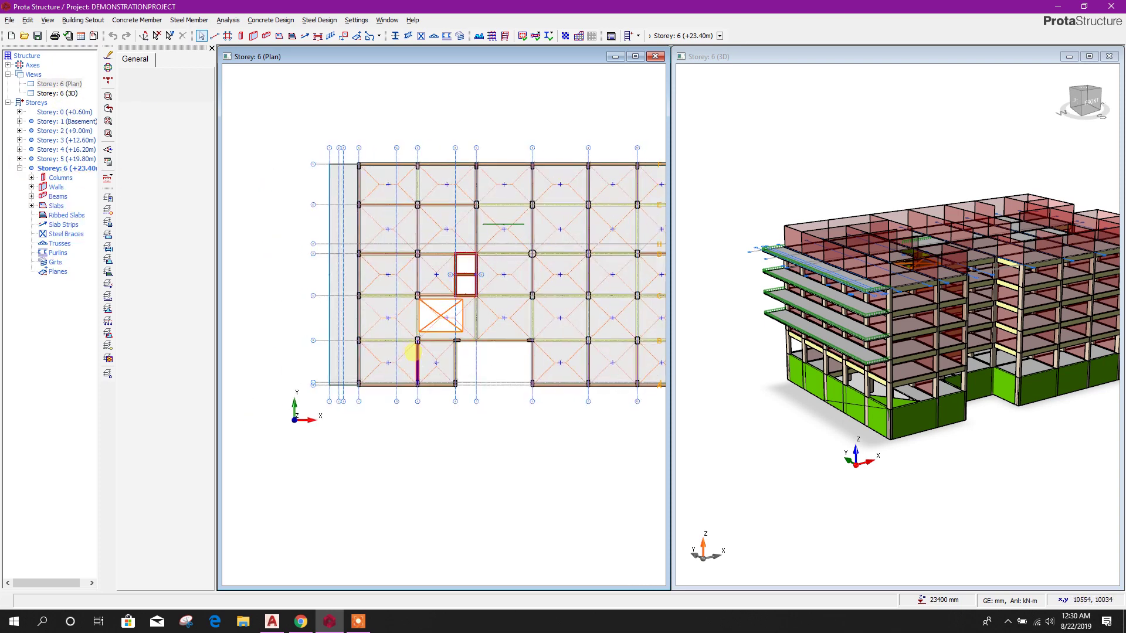
{"action": "scroll", "coordinate": [363, 229], "scroll_direction": "down", "scroll_amount": 2}
{"action": "scroll", "coordinate": [315, 164], "scroll_direction": "up", "scroll_amount": 2}
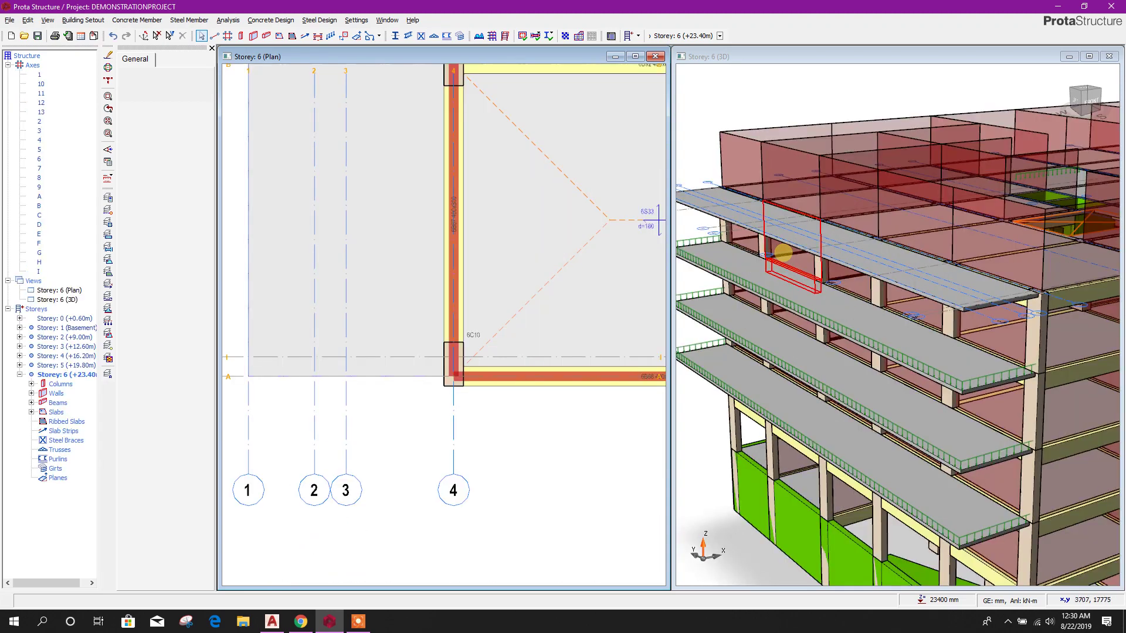
{"action": "scroll", "coordinate": [791, 236], "scroll_direction": "up", "scroll_amount": 2}
{"action": "left_click", "coordinate": [791, 235]}
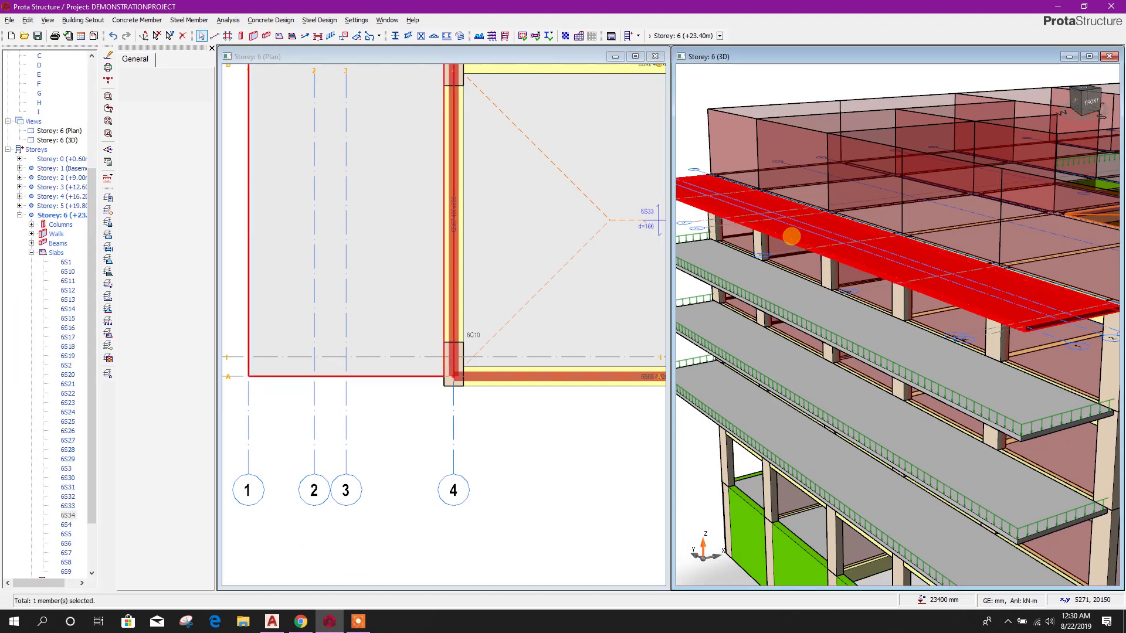
{"action": "key", "text": "Delete"}
{"action": "scroll", "coordinate": [863, 281], "scroll_direction": "down", "scroll_amount": 4}
{"action": "middle_click_drag", "start_coordinate": [916, 388], "coordinate": [942, 397]}
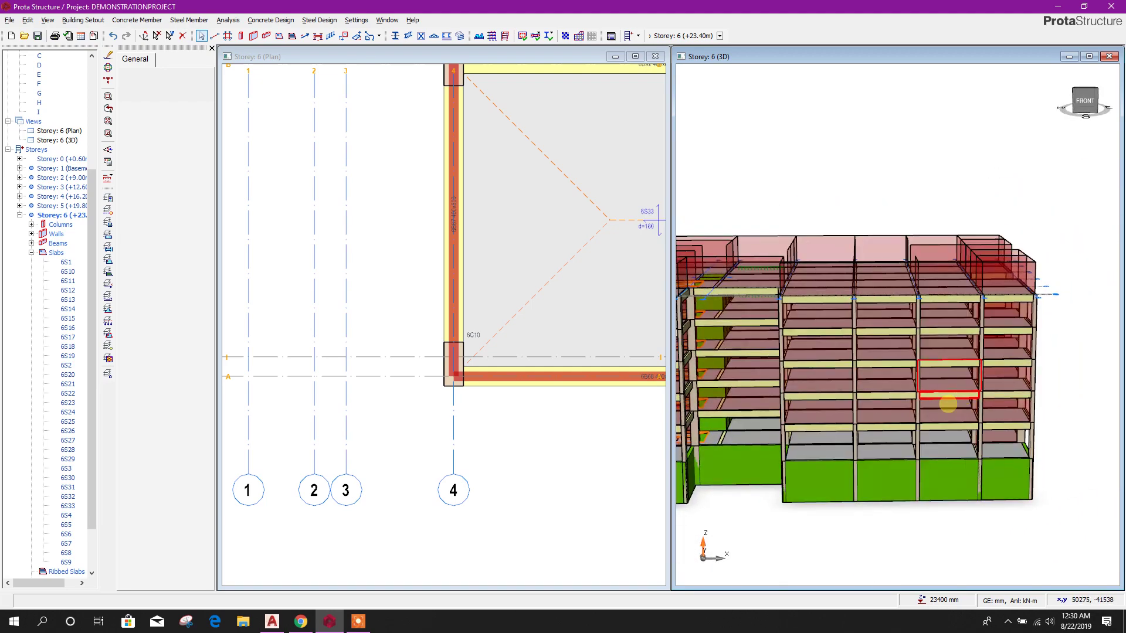
- Switch to AutoCAD and examine section A-A and the basement plan for the extent of the top level
{"action": "left_click", "coordinate": [277, 625]}
{"action": "scroll", "coordinate": [563, 352], "scroll_direction": "down", "scroll_amount": 4}
{"action": "middle_click_drag", "start_coordinate": [627, 461], "coordinate": [645, 324]}
{"action": "scroll", "coordinate": [616, 441], "scroll_direction": "up", "scroll_amount": 4}
{"action": "scroll", "coordinate": [611, 471], "scroll_direction": "down", "scroll_amount": 2}
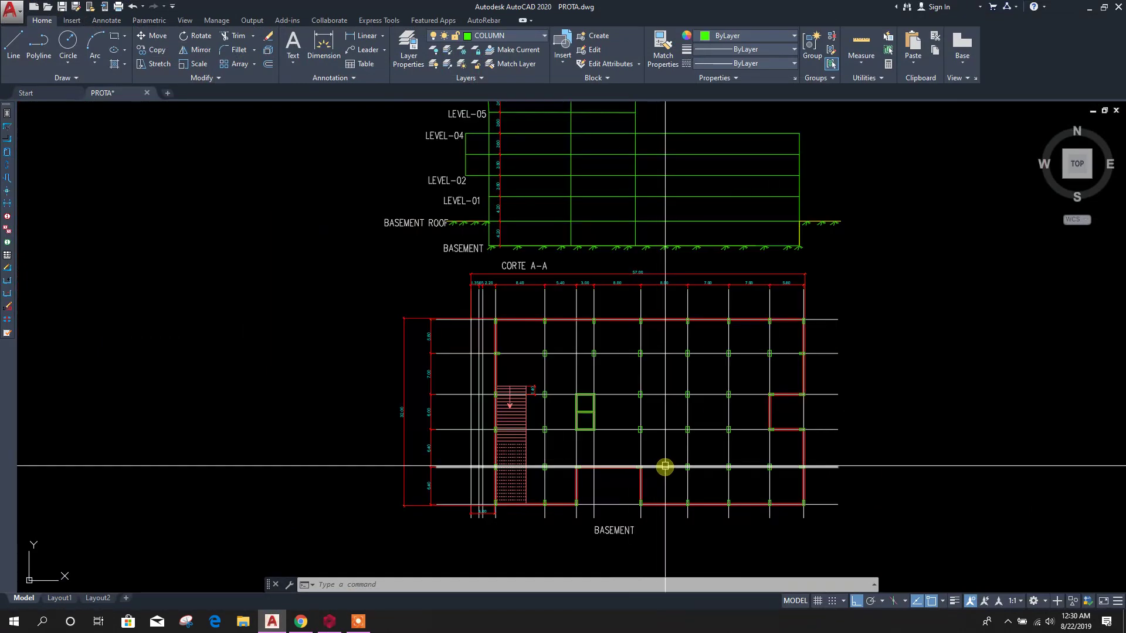
{"action": "scroll", "coordinate": [637, 459], "scroll_direction": "up", "scroll_amount": 2}
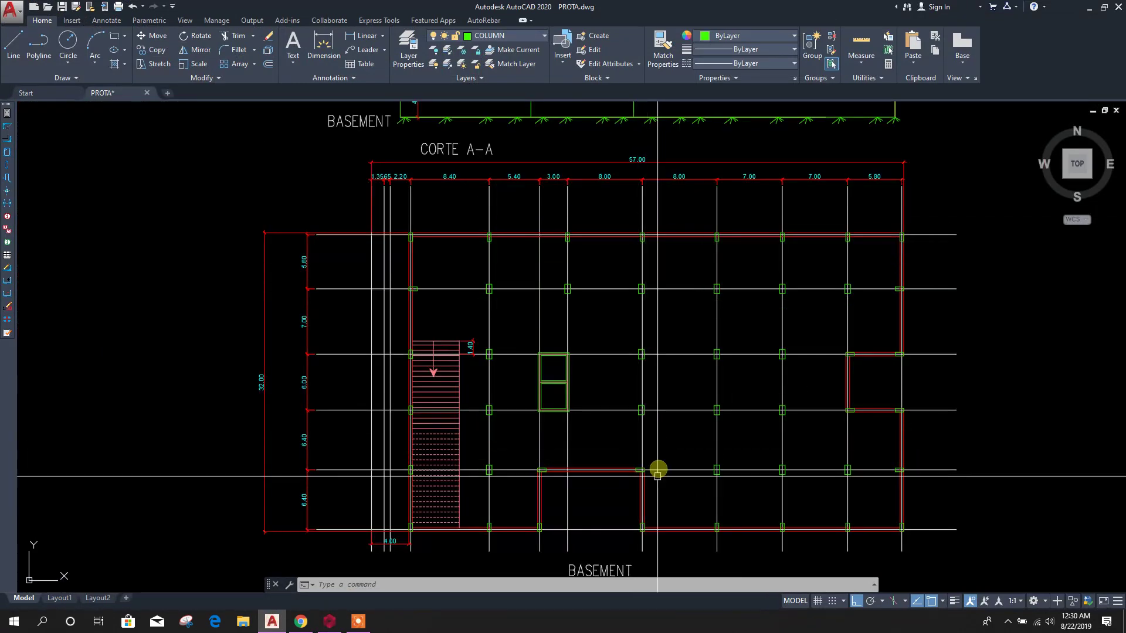
{"action": "middle_click_drag", "start_coordinate": [653, 522], "coordinate": [641, 490]}
{"action": "middle_click_drag", "start_coordinate": [654, 176], "coordinate": [551, 156]}
{"action": "left_click", "coordinate": [551, 156]}
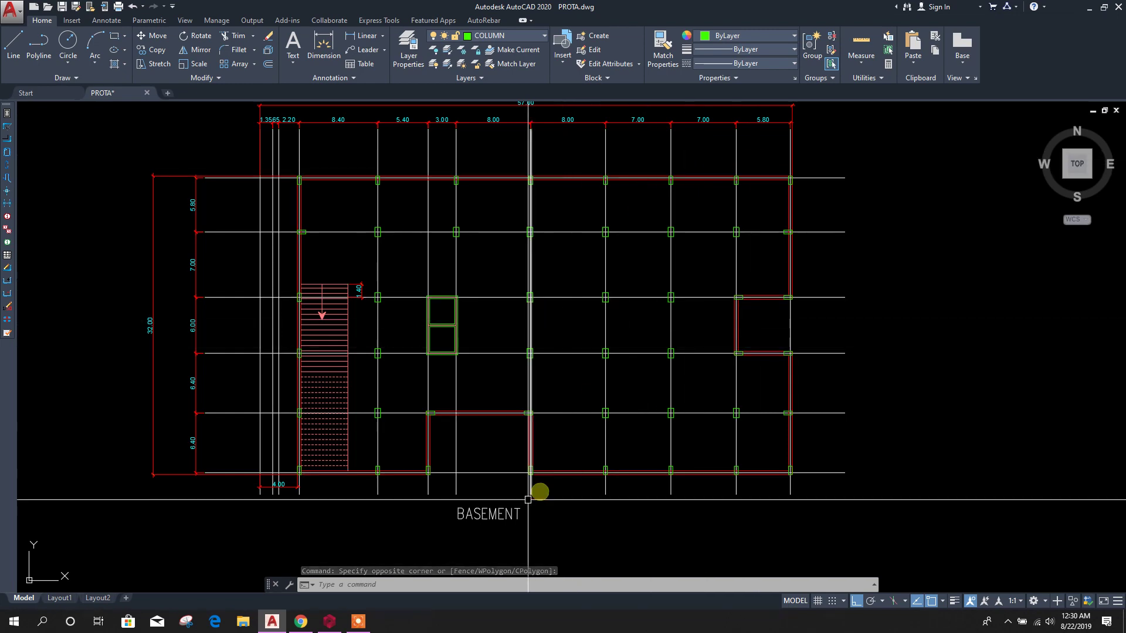
- Switch back to ProtaStructure and delete all Storey 6 columns, beams and slabs from axis 9 to the building end beyond axis 10
{"action": "left_click", "coordinate": [329, 621]}
{"action": "scroll", "coordinate": [491, 294], "scroll_direction": "down", "scroll_amount": 6}
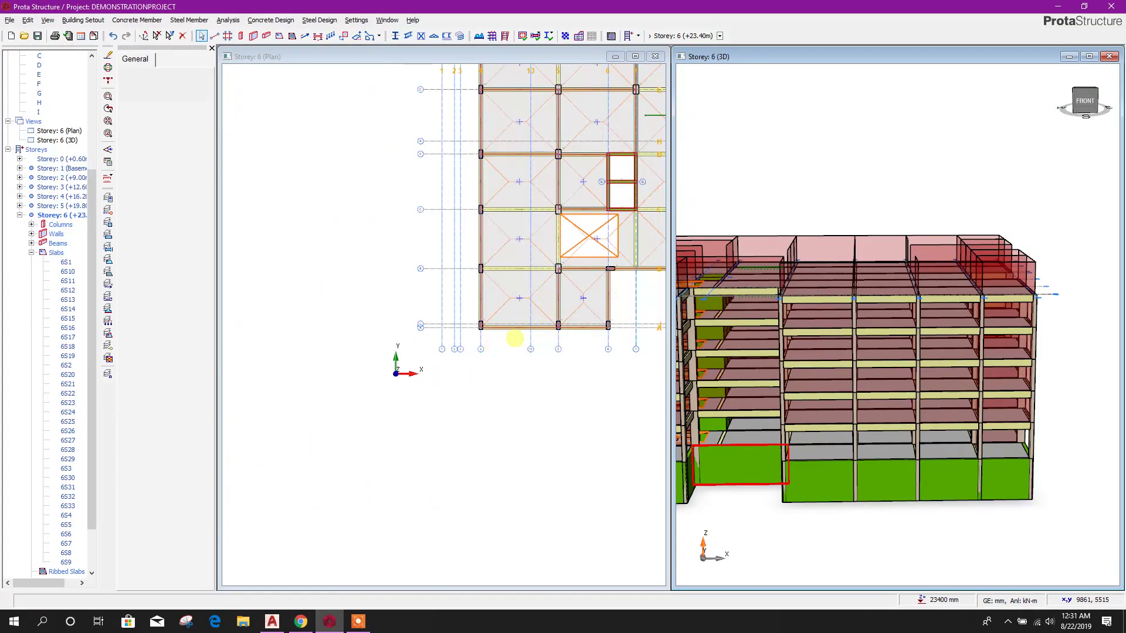
{"action": "scroll", "coordinate": [480, 259], "scroll_direction": "up", "scroll_amount": 2}
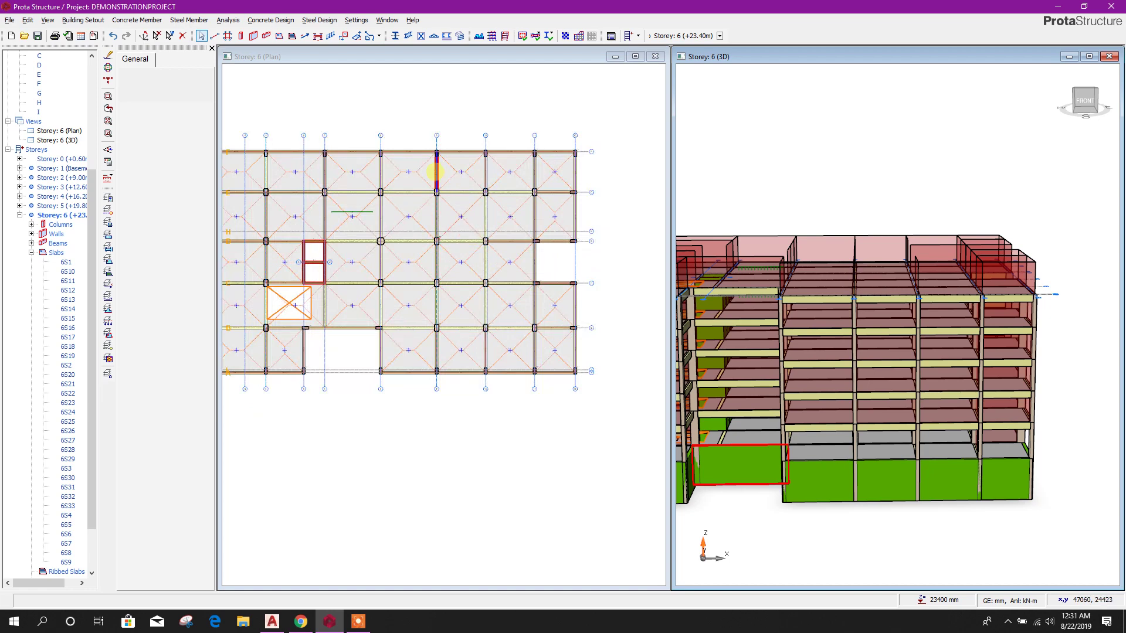
{"action": "left_click_drag", "start_coordinate": [399, 145], "coordinate": [585, 392]}
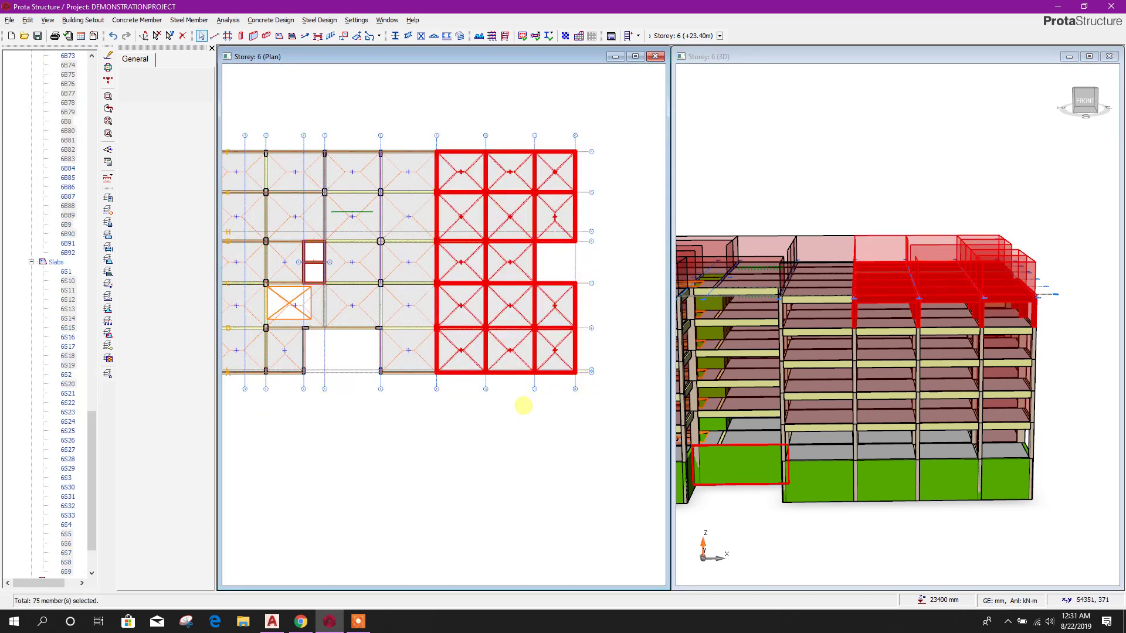
{"action": "key", "text": "Delete"}
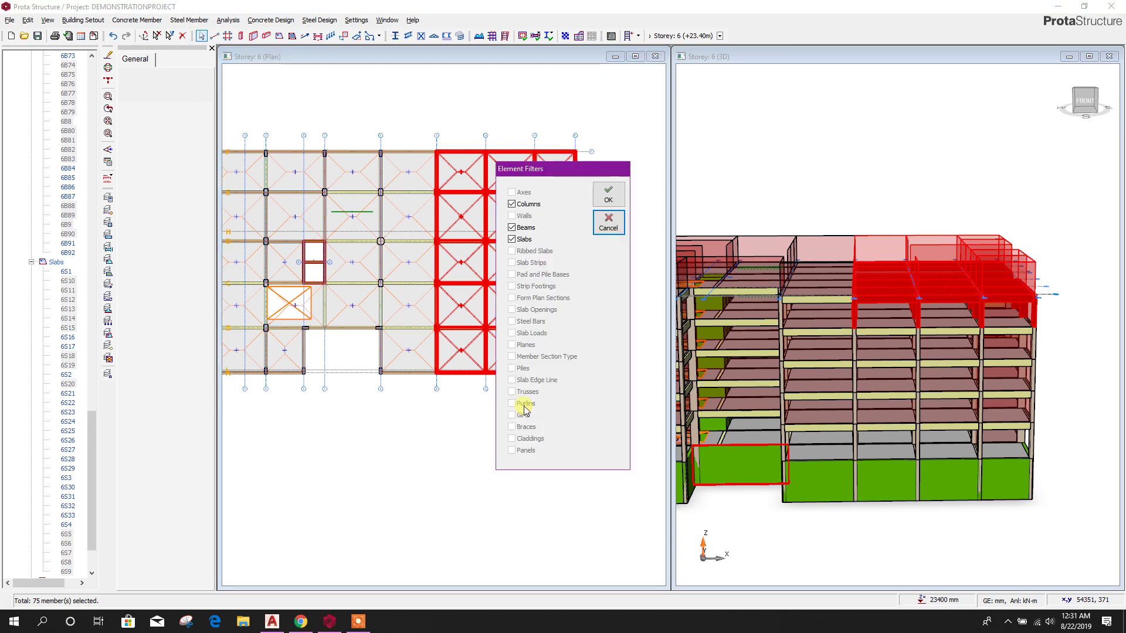
{"action": "left_click", "coordinate": [608, 195]}
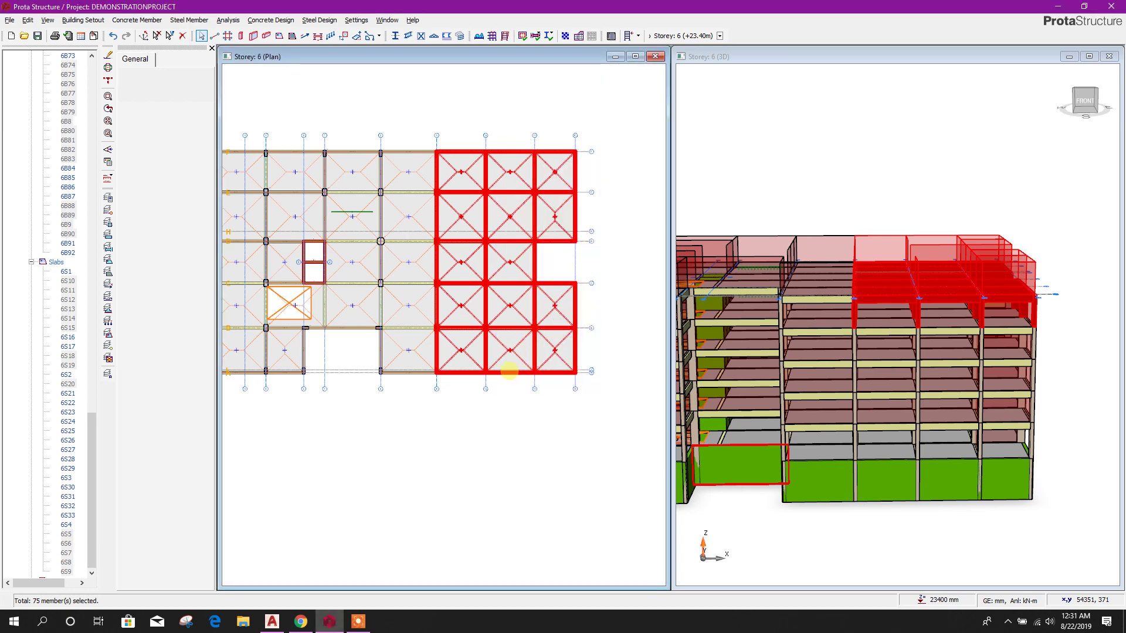
{"action": "key", "text": "Delete"}
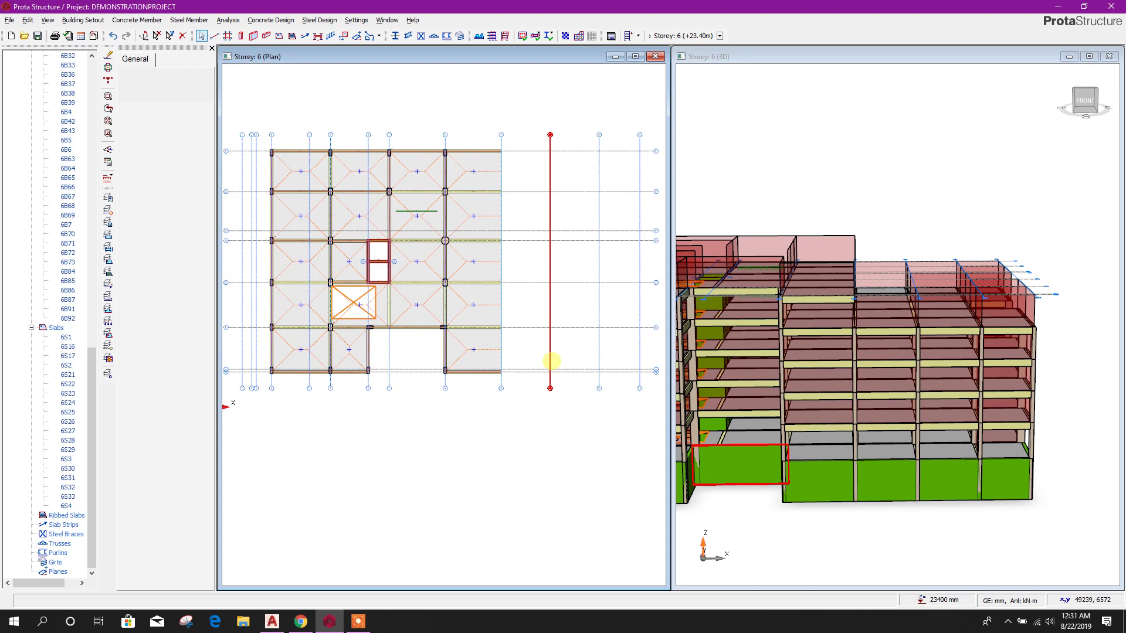
- Delete the remaining Storey 6 beams and slabs in the bays between axes 8 and 9
{"action": "scroll", "coordinate": [492, 296], "scroll_direction": "up", "scroll_amount": 2}
{"action": "scroll", "coordinate": [467, 176], "scroll_direction": "down", "scroll_amount": 2}
{"action": "scroll", "coordinate": [468, 296], "scroll_direction": "up", "scroll_amount": 3}
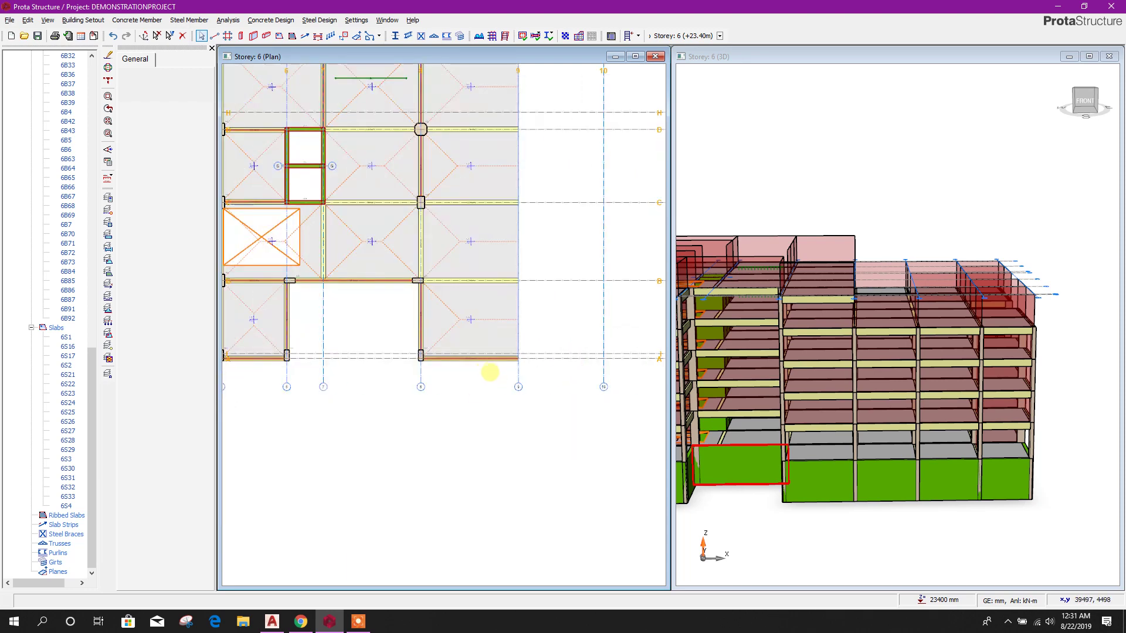
{"action": "scroll", "coordinate": [493, 402], "scroll_direction": "down", "scroll_amount": 2}
{"action": "left_click_drag", "start_coordinate": [492, 409], "coordinate": [463, 68]}
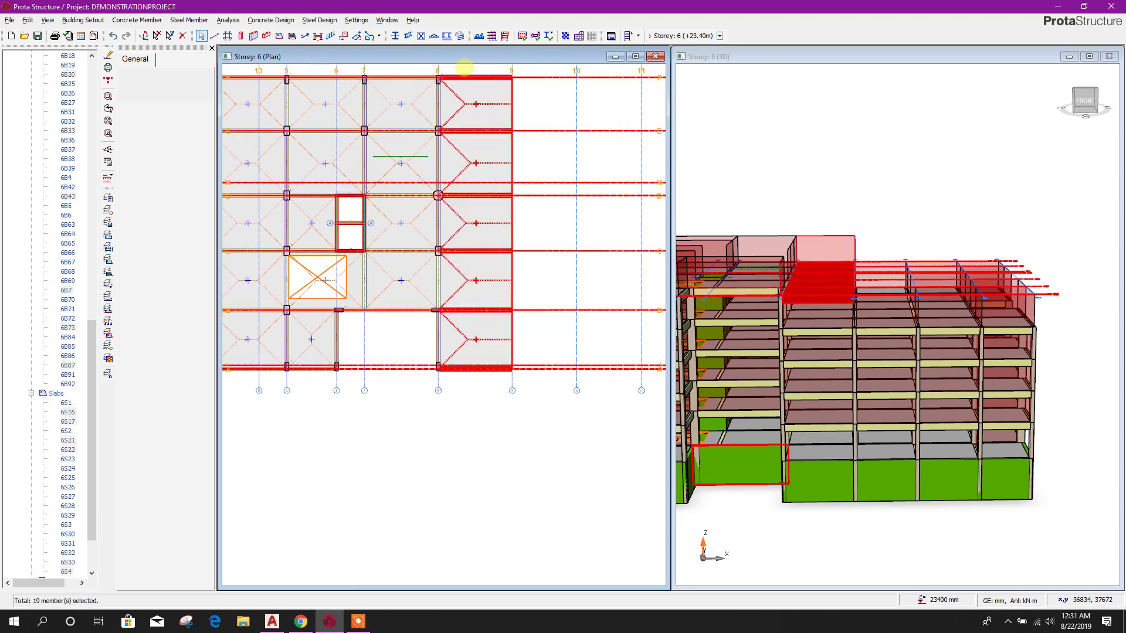
{"action": "right_click", "coordinate": [498, 154]}
{"action": "left_click", "coordinate": [483, 117]}
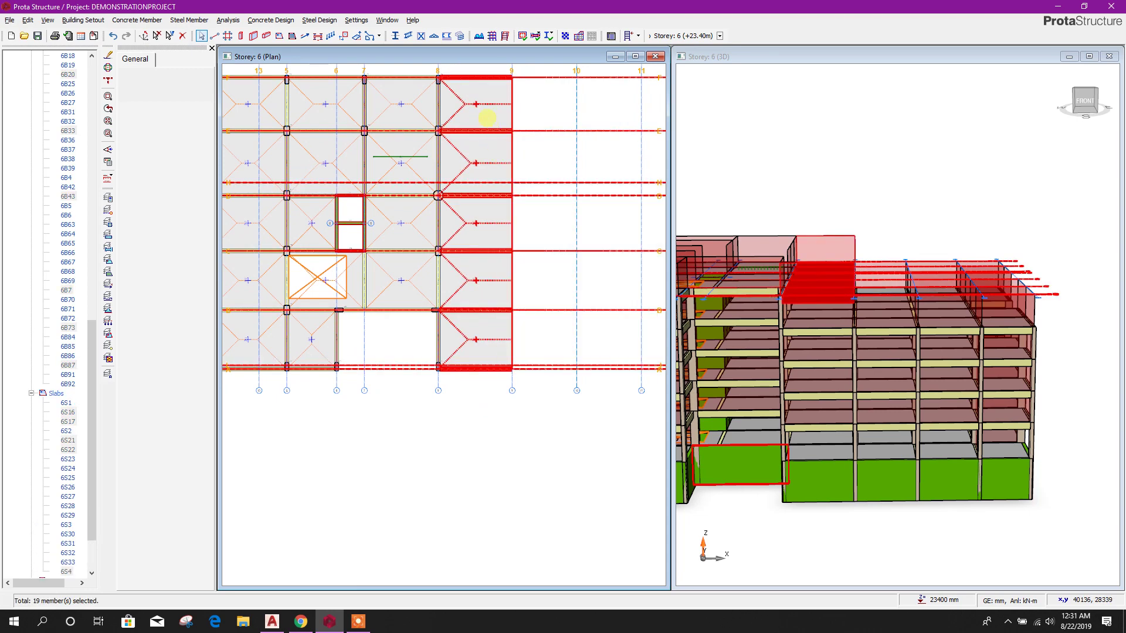
{"action": "right_click", "coordinate": [490, 119]}
{"action": "left_click", "coordinate": [525, 269]}
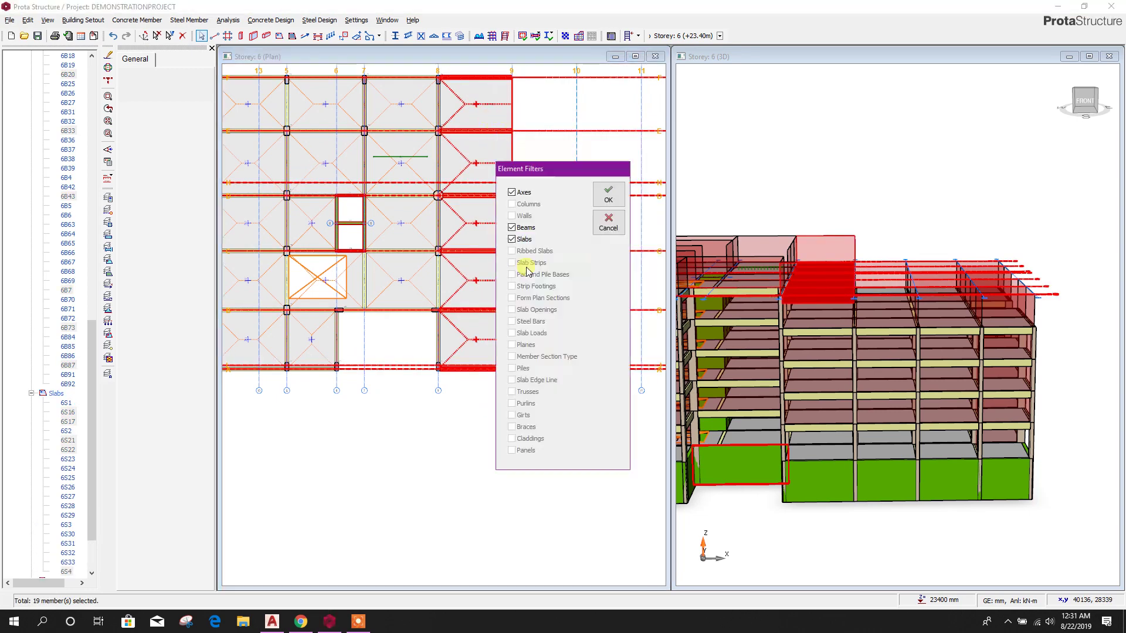
{"action": "left_click", "coordinate": [608, 195]}
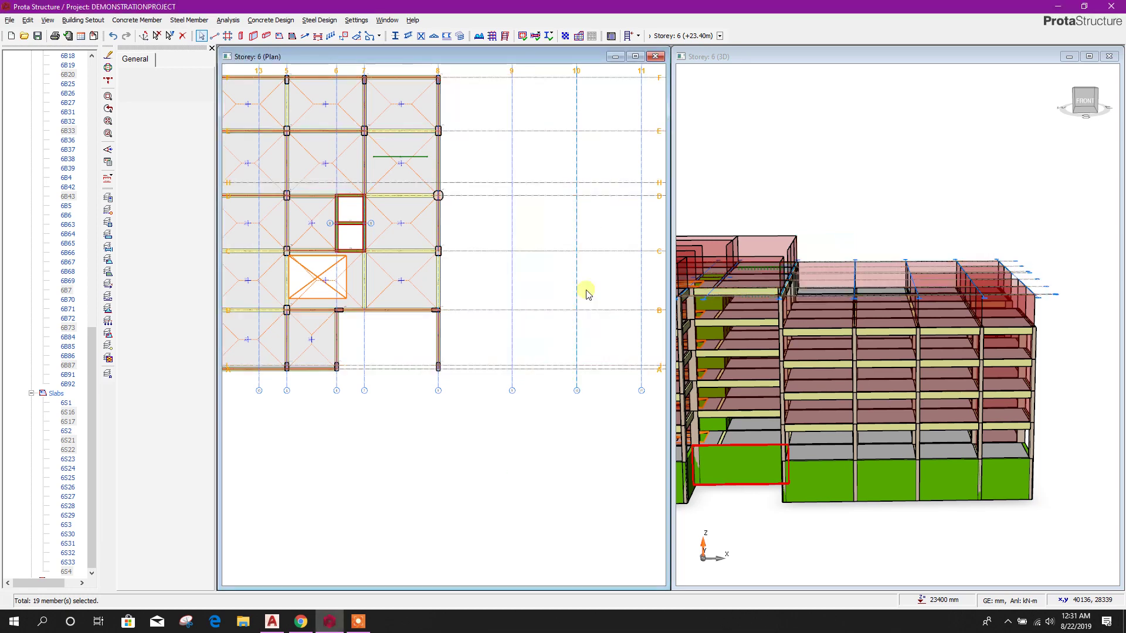
- Delete the Storey 6 beam on axis 8 between axes A and B together with the corner column at axes 8 and A
{"action": "scroll", "coordinate": [498, 346], "scroll_direction": "down", "scroll_amount": 2}
{"action": "scroll", "coordinate": [461, 326], "scroll_direction": "up", "scroll_amount": 5}
{"action": "scroll", "coordinate": [461, 328], "scroll_direction": "up", "scroll_amount": 4}
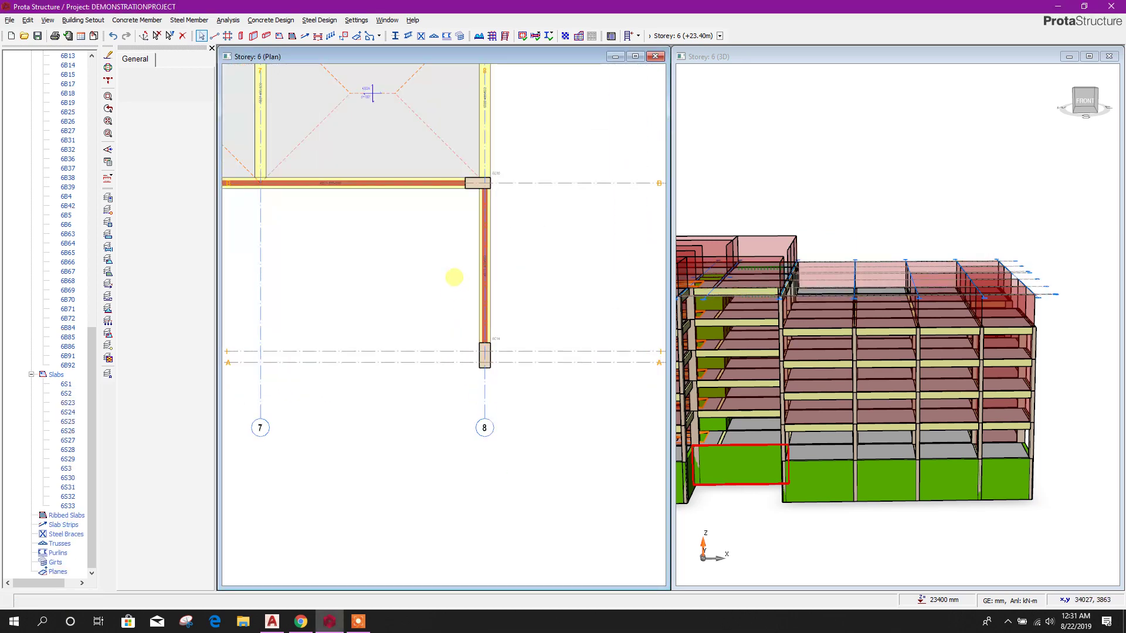
{"action": "left_click", "coordinate": [519, 196]}
{"action": "scroll", "coordinate": [498, 247], "scroll_direction": "down", "scroll_amount": 8}
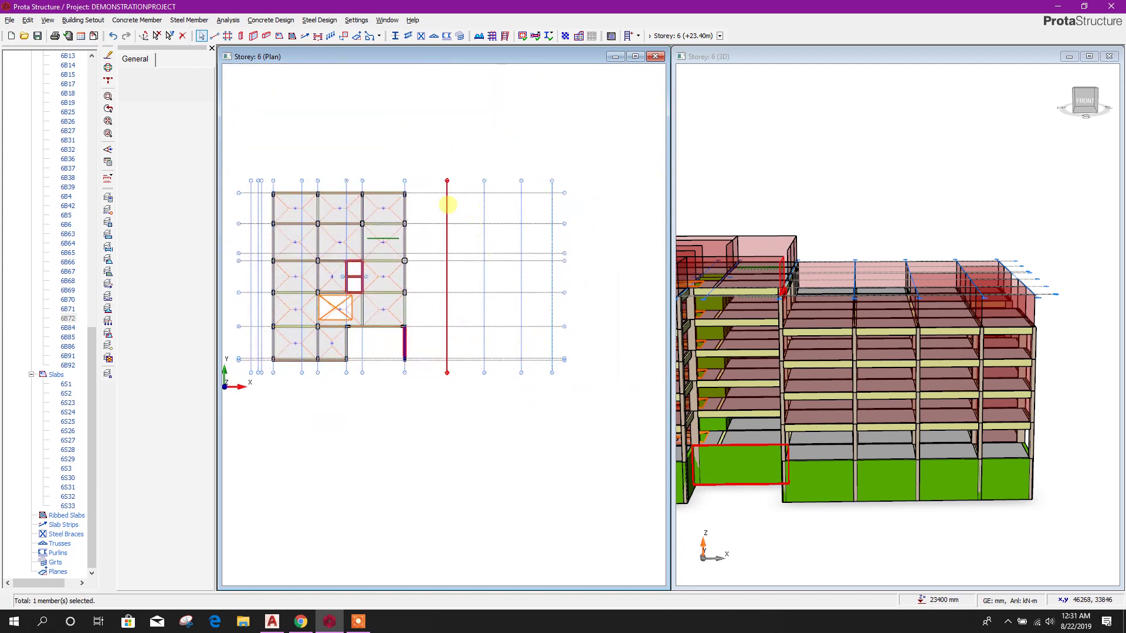
{"action": "scroll", "coordinate": [399, 343], "scroll_direction": "up", "scroll_amount": 6}
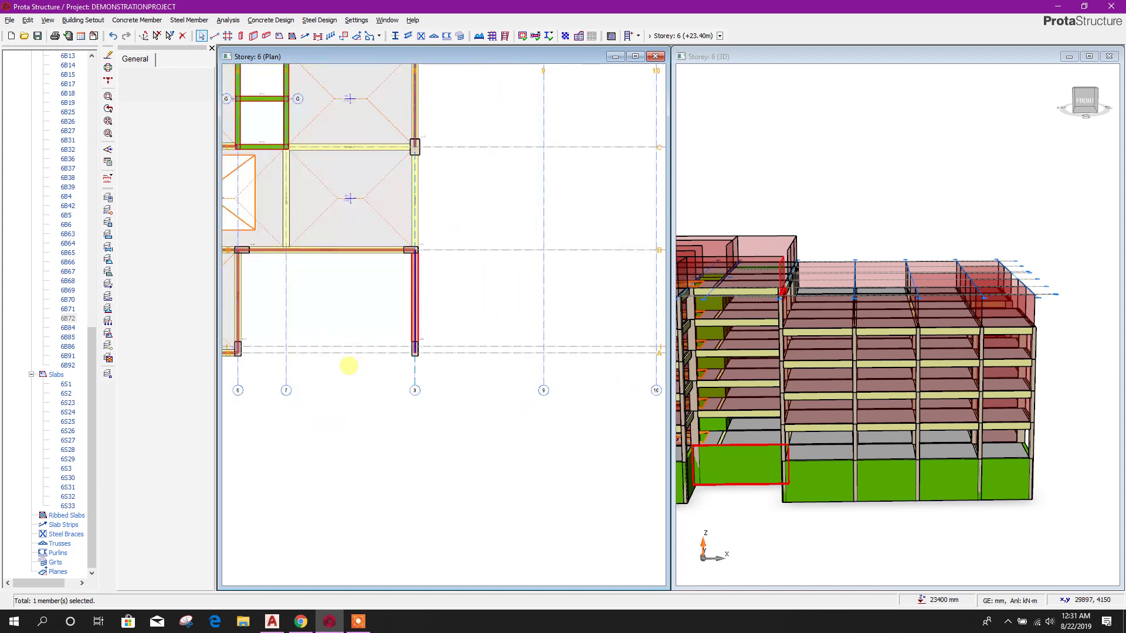
{"action": "key", "text": "Delete"}
{"action": "left_click_drag", "start_coordinate": [405, 314], "coordinate": [486, 417]}
{"action": "key", "text": "Delete"}
- Delete the wall load from the roof-level beam on axis 9 between axes A and B in the 3D view
{"action": "scroll", "coordinate": [874, 362], "scroll_direction": "down", "scroll_amount": 3}
{"action": "middle_click_drag", "start_coordinate": [1010, 460], "coordinate": [1005, 494]}
{"action": "scroll", "coordinate": [864, 288], "scroll_direction": "up", "scroll_amount": 4}
{"action": "scroll", "coordinate": [863, 289], "scroll_direction": "down", "scroll_amount": 4}
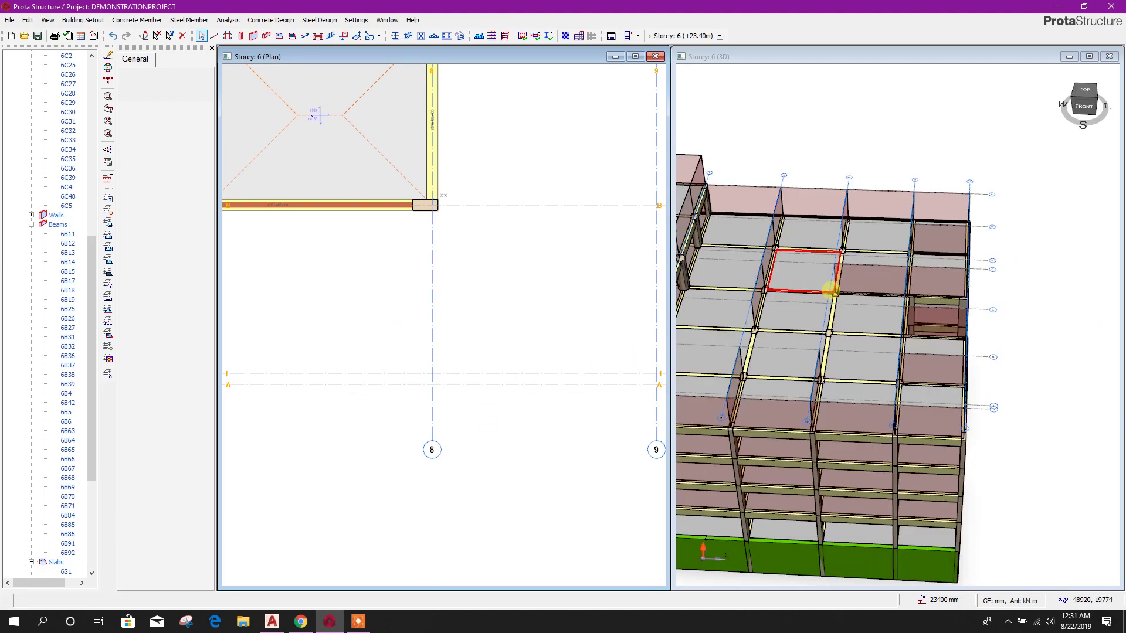
{"action": "scroll", "coordinate": [836, 262], "scroll_direction": "up", "scroll_amount": 5}
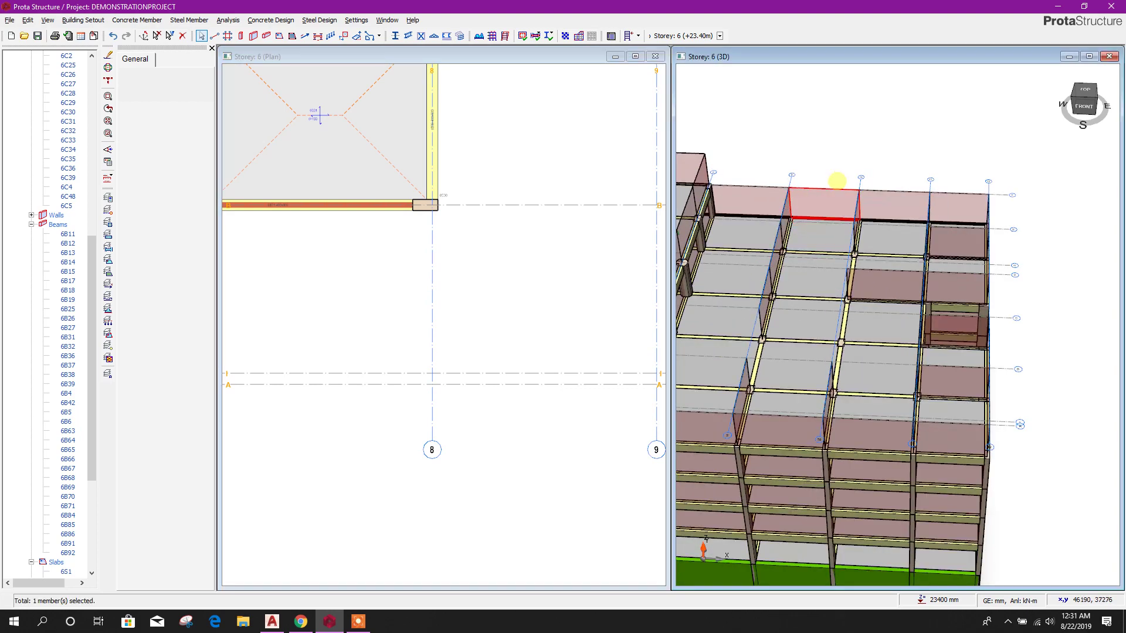
{"action": "scroll", "coordinate": [839, 176], "scroll_direction": "down", "scroll_amount": 3}
{"action": "middle_click_drag", "start_coordinate": [854, 252], "coordinate": [904, 394]}
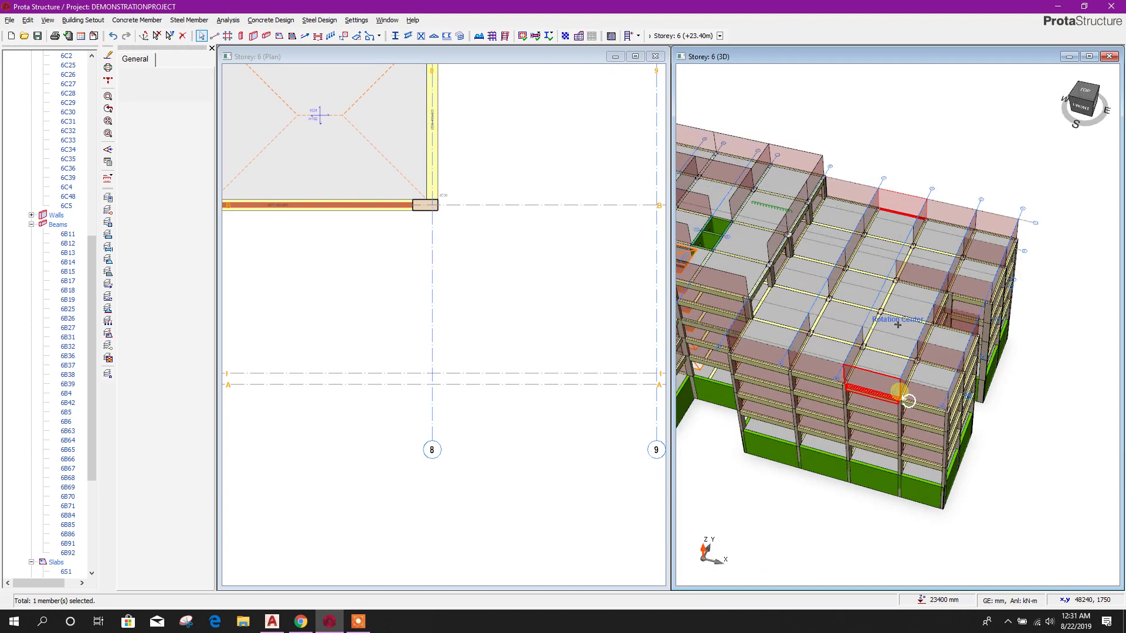
{"action": "scroll", "coordinate": [829, 311], "scroll_direction": "up", "scroll_amount": 5}
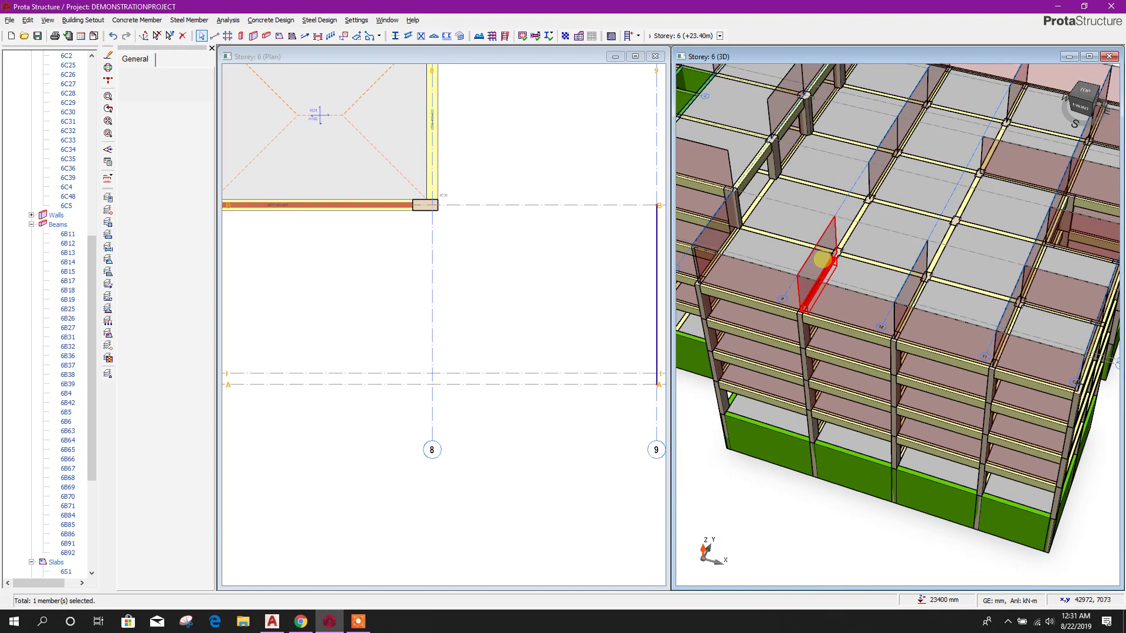
{"action": "right_click", "coordinate": [823, 258]}
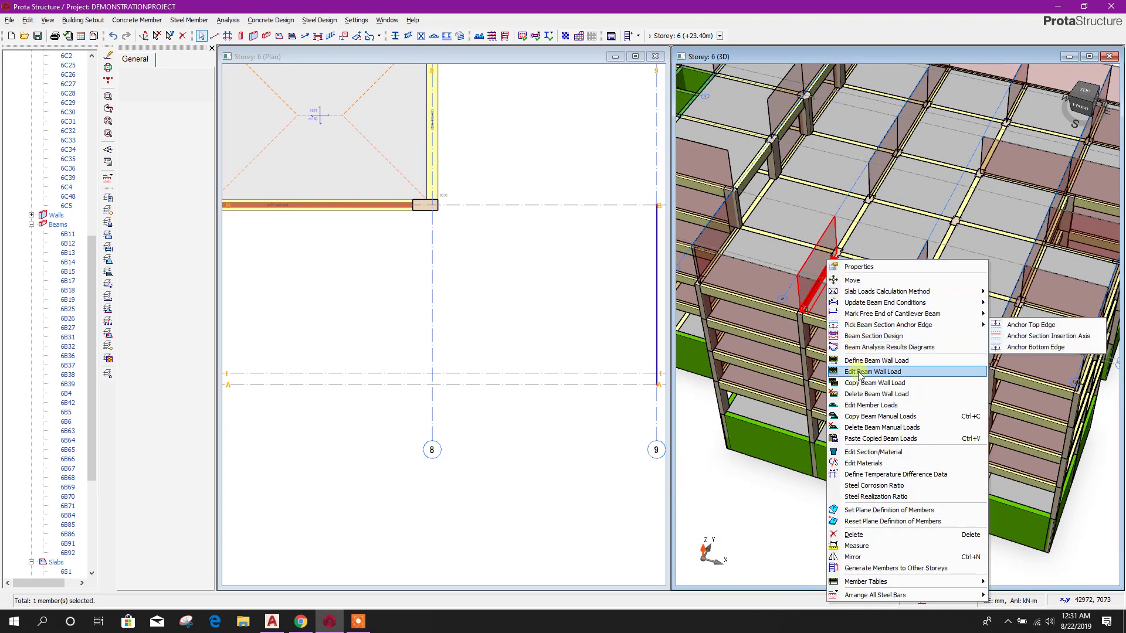
{"action": "left_click", "coordinate": [869, 394]}
{"action": "left_click", "coordinate": [596, 350]}
- Copy the beam wall load setting from the adjacent unloaded beam on axis 9 between axes B and C
{"action": "left_click_drag", "start_coordinate": [915, 363], "coordinate": [905, 246]}
{"action": "left_click", "coordinate": [902, 249]}
{"action": "scroll", "coordinate": [893, 265], "scroll_direction": "up", "scroll_amount": 3}
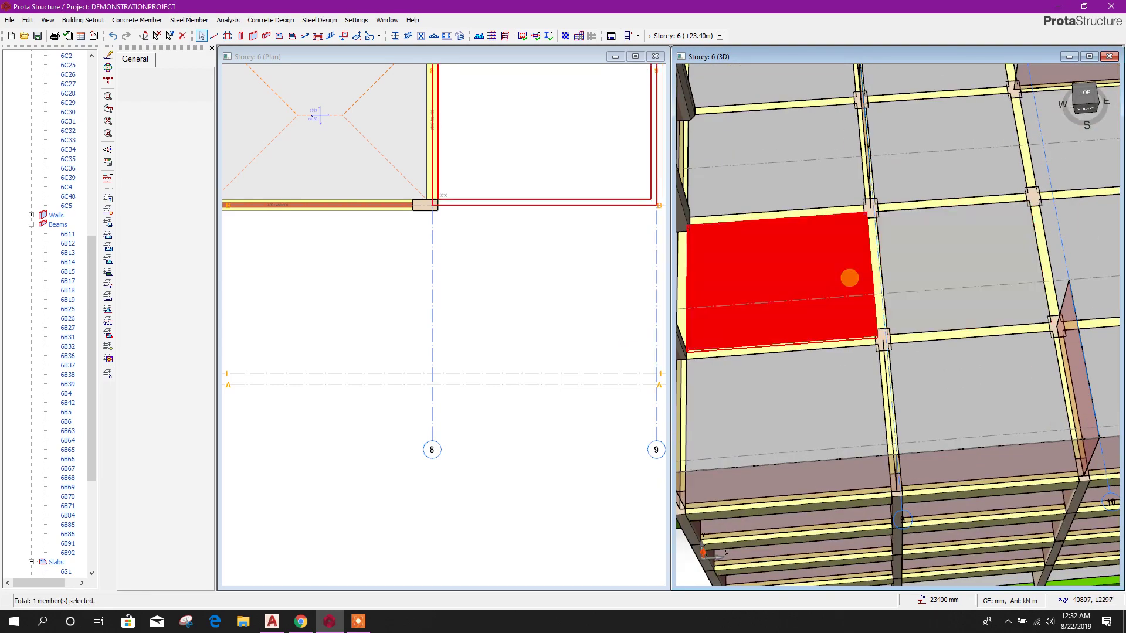
{"action": "right_click", "coordinate": [875, 268]}
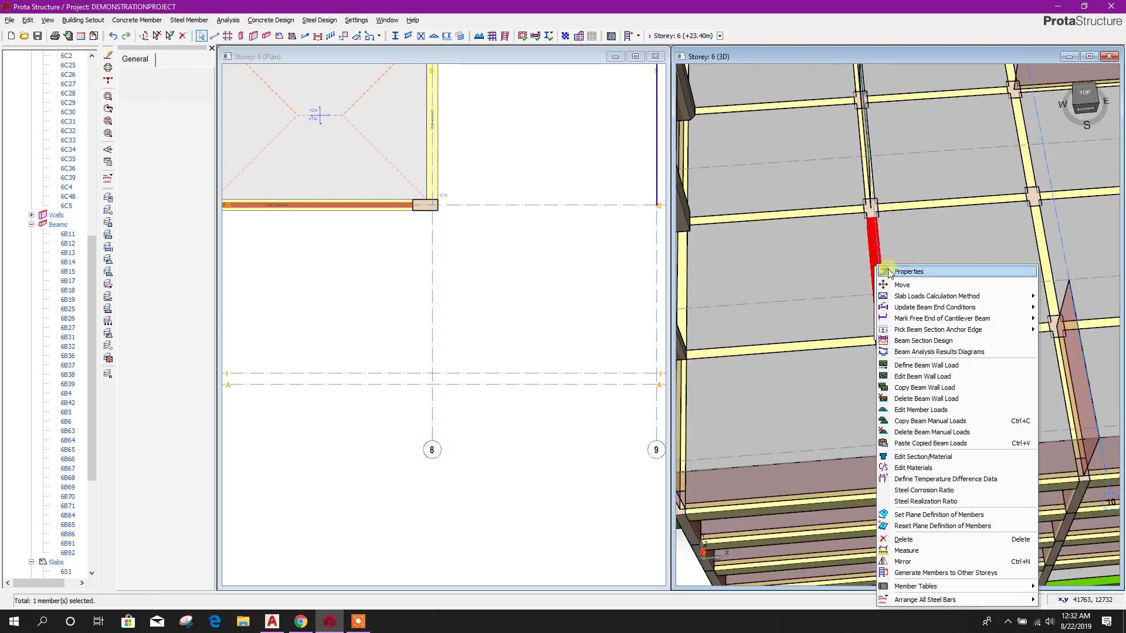
{"action": "left_click", "coordinate": [918, 387]}
{"action": "scroll", "coordinate": [950, 377], "scroll_direction": "down", "scroll_amount": 3}
{"action": "scroll", "coordinate": [586, 282], "scroll_direction": "down", "scroll_amount": 3}
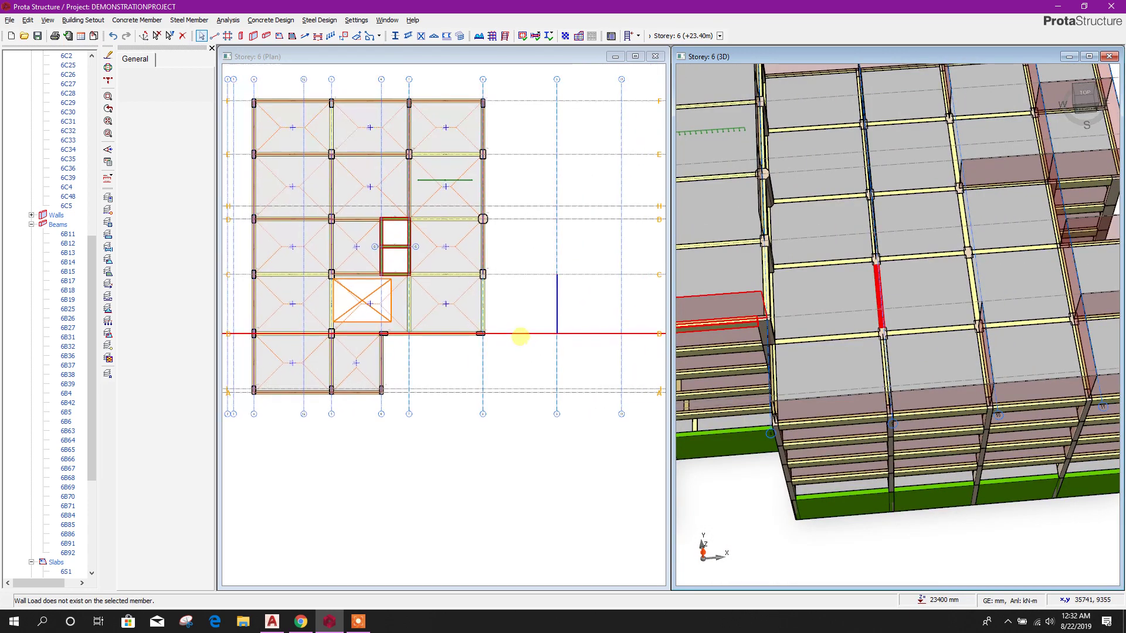
- Make Storey 5 the active storey and show its whole floor plan
{"action": "scroll", "coordinate": [586, 311], "scroll_direction": "down", "scroll_amount": 1}
{"action": "scroll", "coordinate": [508, 284], "scroll_direction": "up", "scroll_amount": 5}
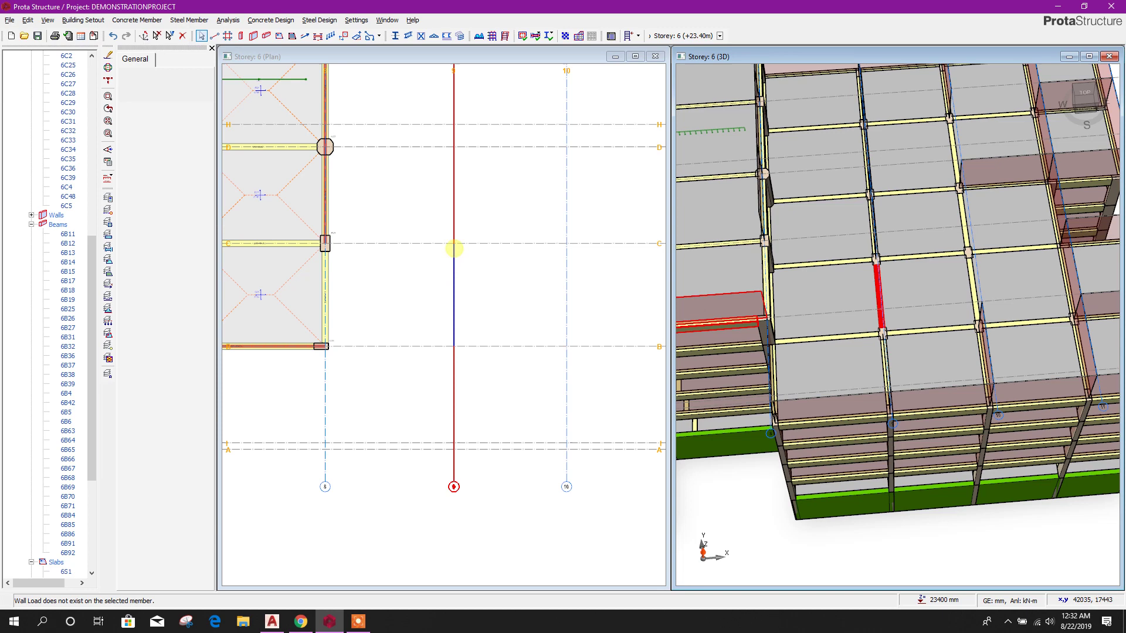
{"action": "left_click_drag", "start_coordinate": [92, 252], "coordinate": [91, 73]}
{"action": "left_click", "coordinate": [9, 66]}
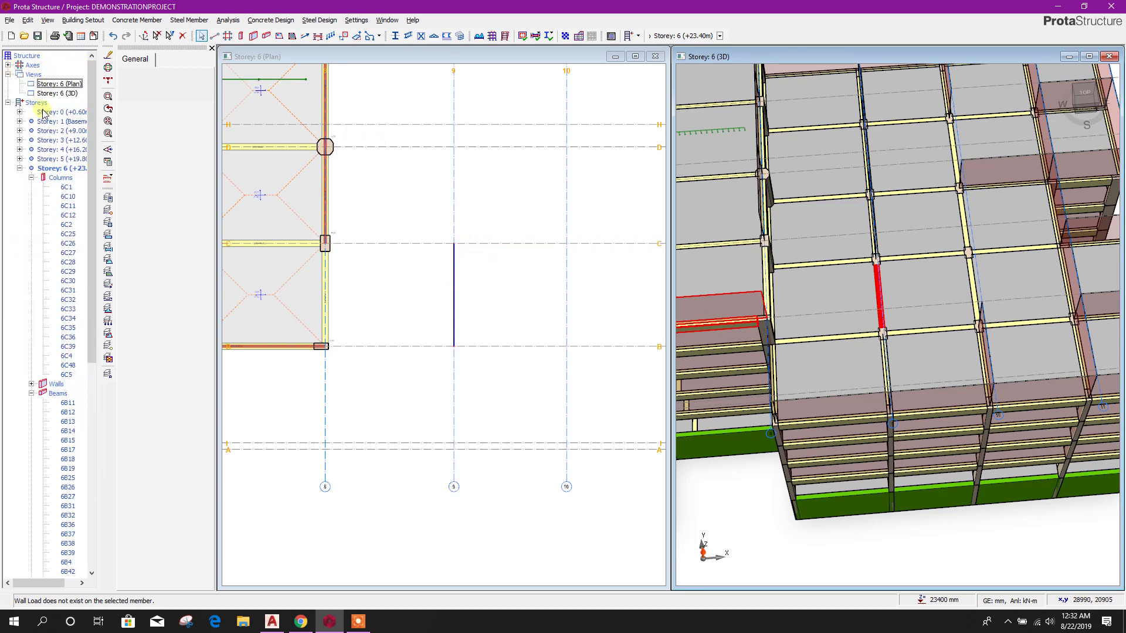
{"action": "left_click", "coordinate": [57, 94]}
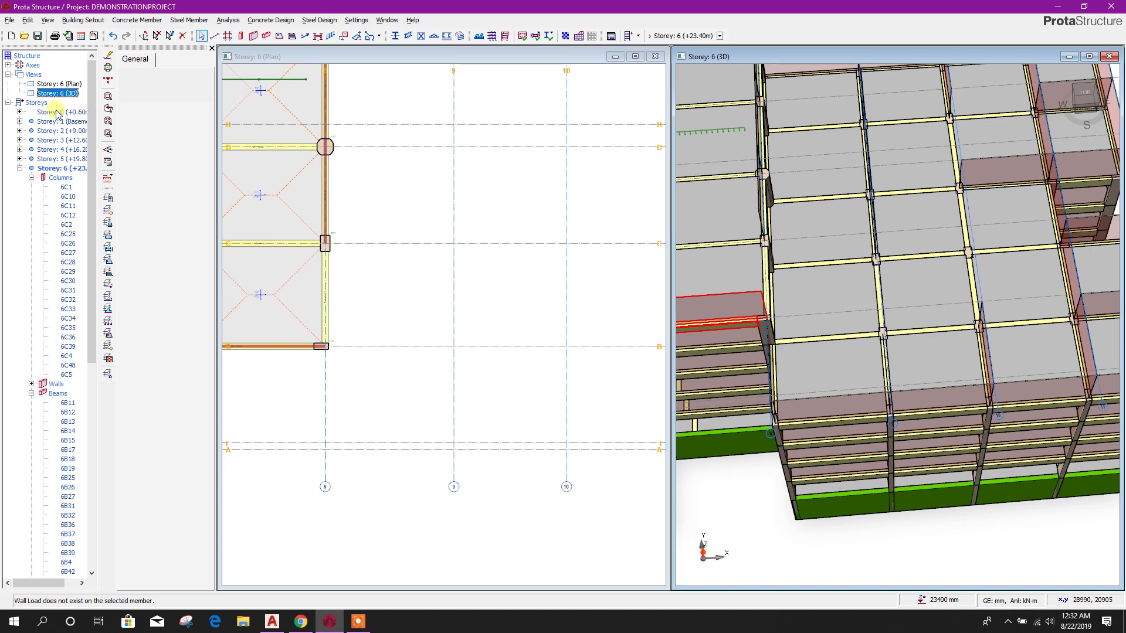
{"action": "left_click", "coordinate": [20, 169]}
{"action": "double_click", "coordinate": [61, 159]}
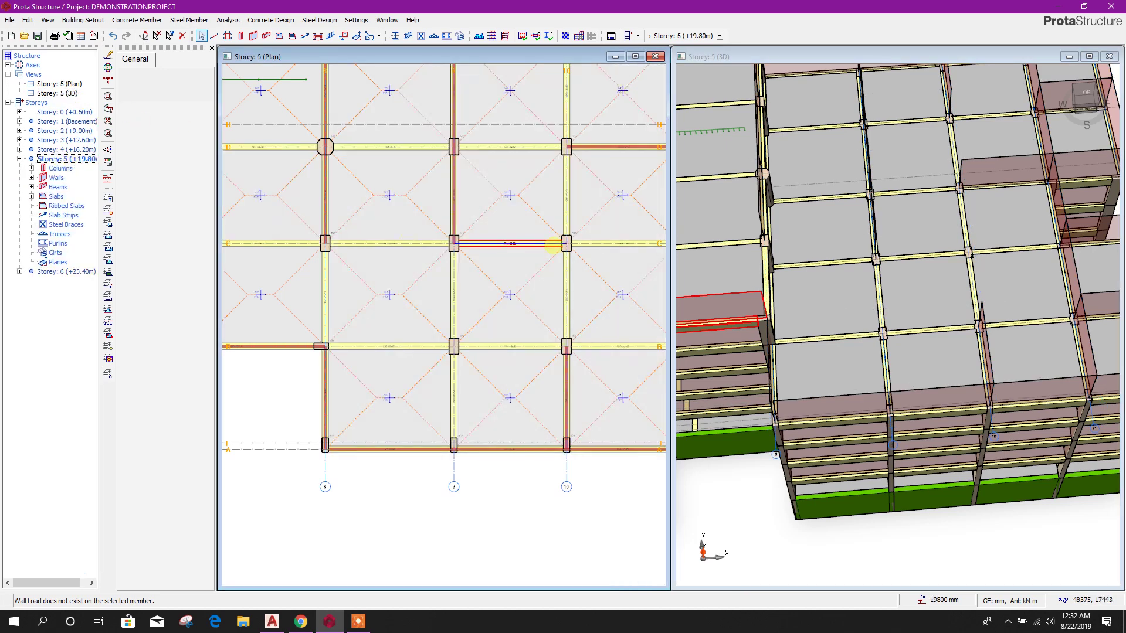
{"action": "scroll", "coordinate": [516, 284], "scroll_direction": "down", "scroll_amount": 5}
{"action": "scroll", "coordinate": [506, 240], "scroll_direction": "up", "scroll_amount": 2}
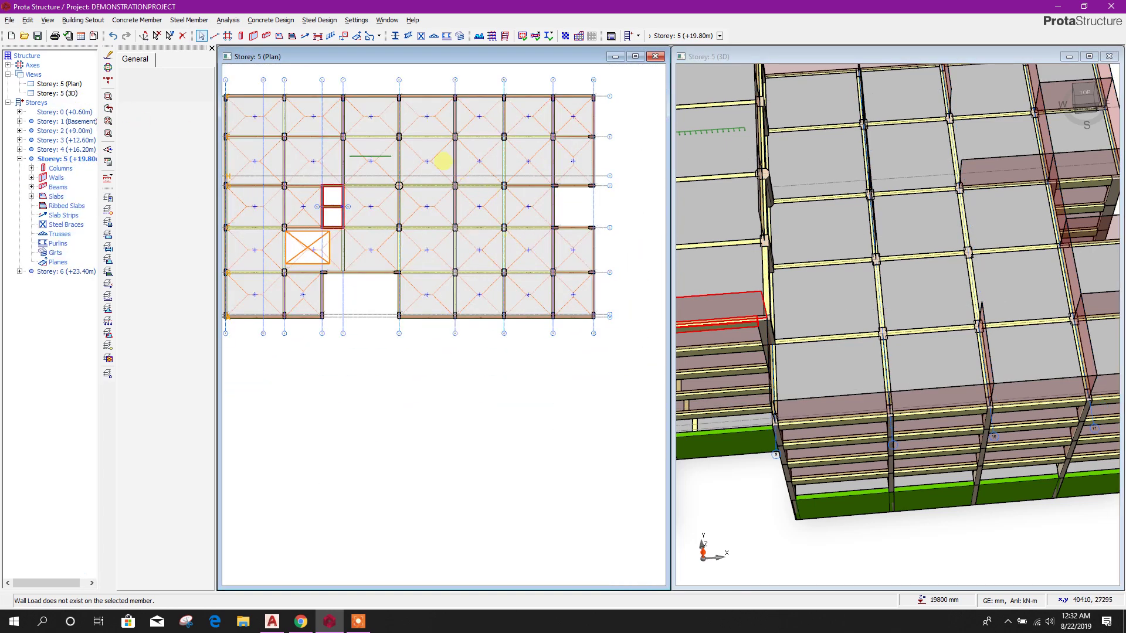
- Paste the copied beam loads onto all Storey 5 beams from axis 9 outward and check the remaining wall loads in 3D
{"action": "left_click_drag", "start_coordinate": [434, 96], "coordinate": [602, 323]}
{"action": "right_click", "coordinate": [577, 159]}
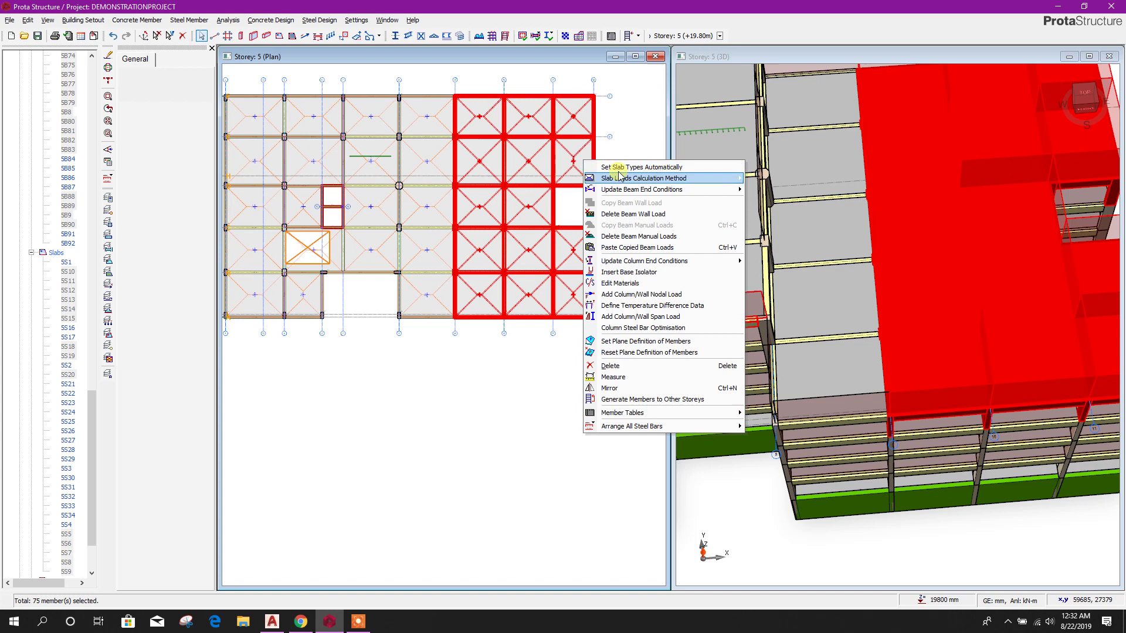
{"action": "left_click", "coordinate": [633, 250]}
{"action": "left_click", "coordinate": [598, 352]}
{"action": "left_click", "coordinate": [598, 353]}
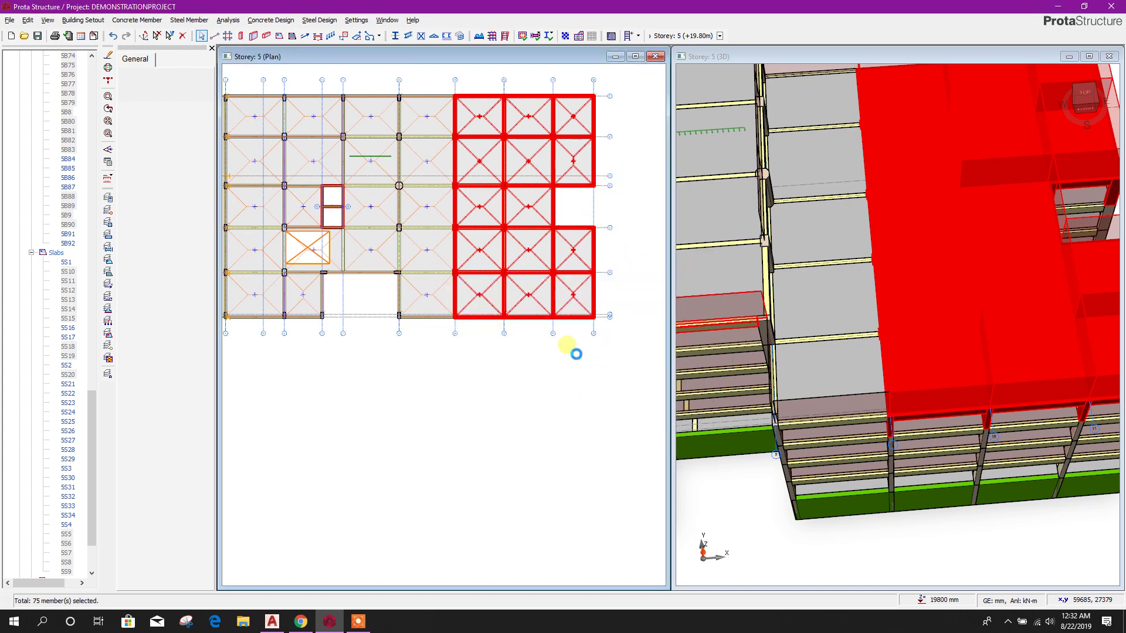
{"action": "scroll", "coordinate": [853, 432], "scroll_direction": "down", "scroll_amount": 4}
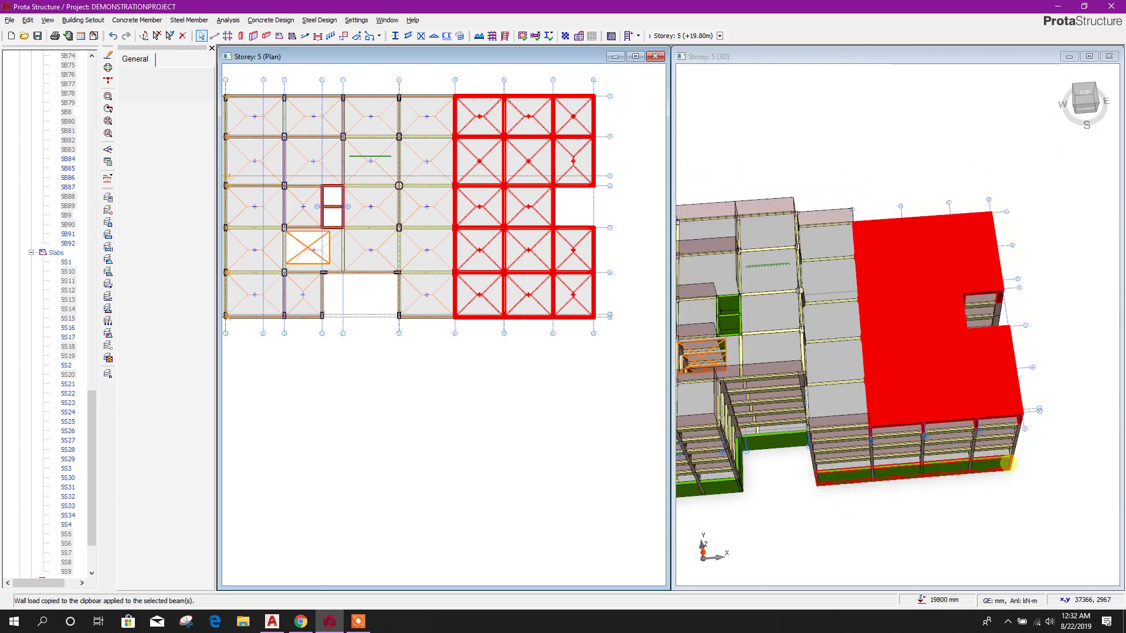
{"action": "left_click", "coordinate": [1018, 495]}
{"action": "scroll", "coordinate": [1001, 273], "scroll_direction": "up", "scroll_amount": 3}
{"action": "scroll", "coordinate": [1000, 273], "scroll_direction": "down", "scroll_amount": 3}
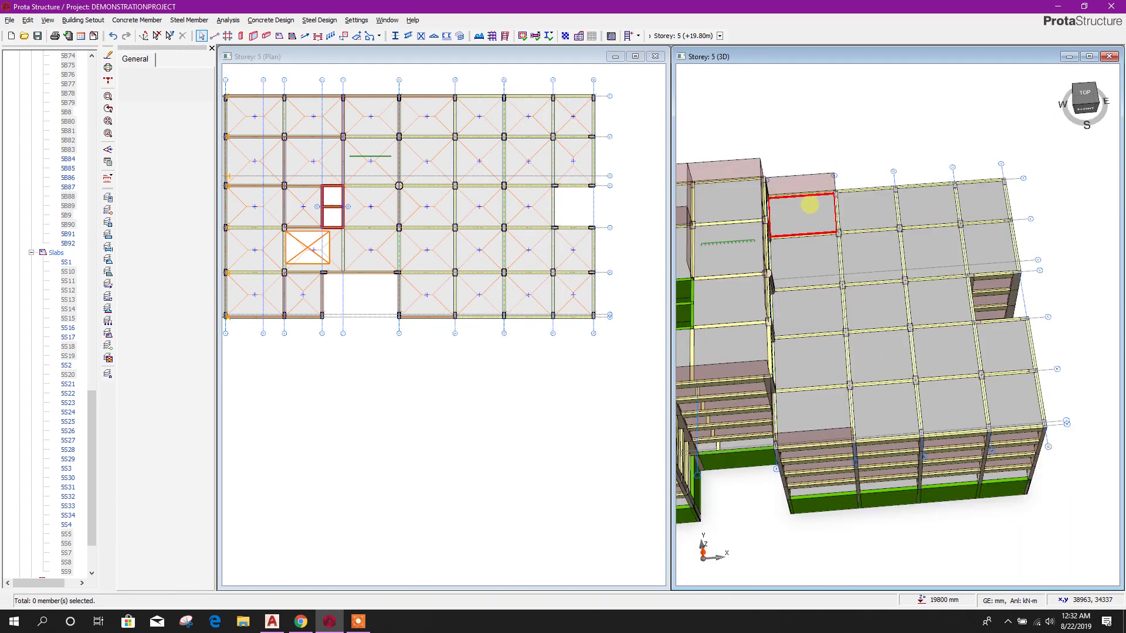
{"action": "mouse_move", "coordinate": [813, 192]}
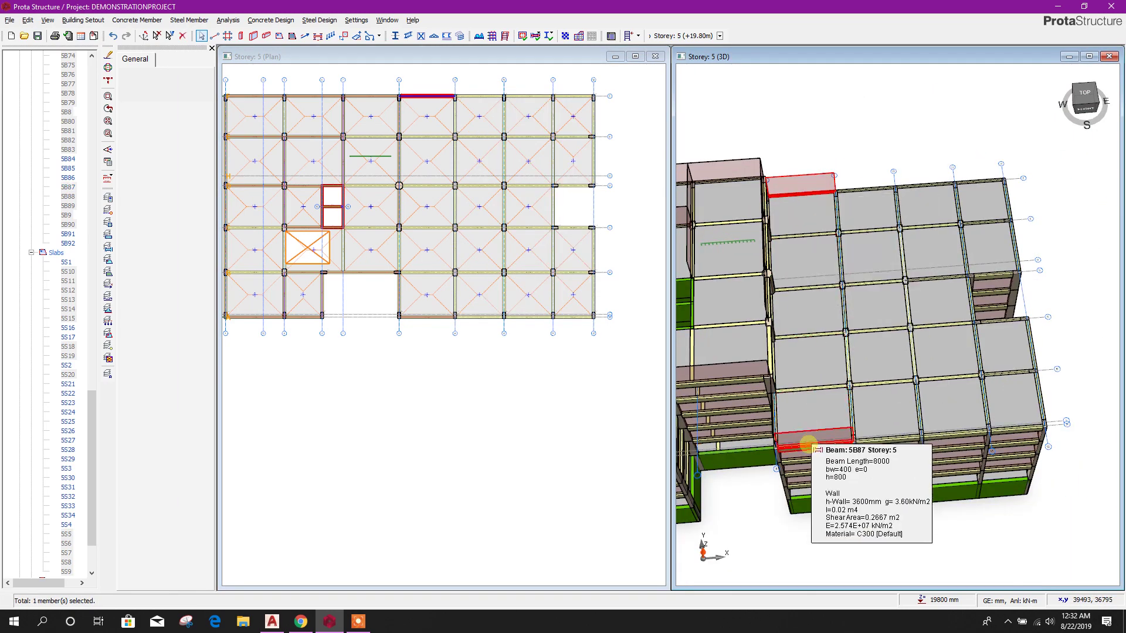
- Delete the wall loads from Storey 5's north and south edge beams between axes 8 and 9
{"action": "left_click", "coordinate": [814, 446]}
{"action": "right_click", "coordinate": [814, 446]}
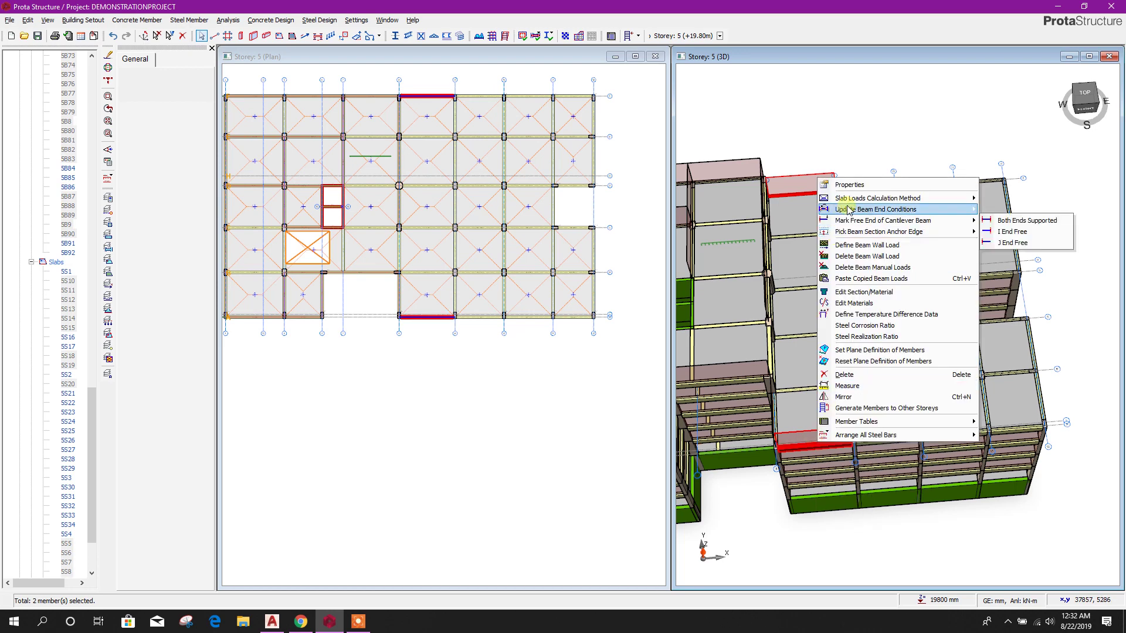
{"action": "left_click", "coordinate": [867, 256]}
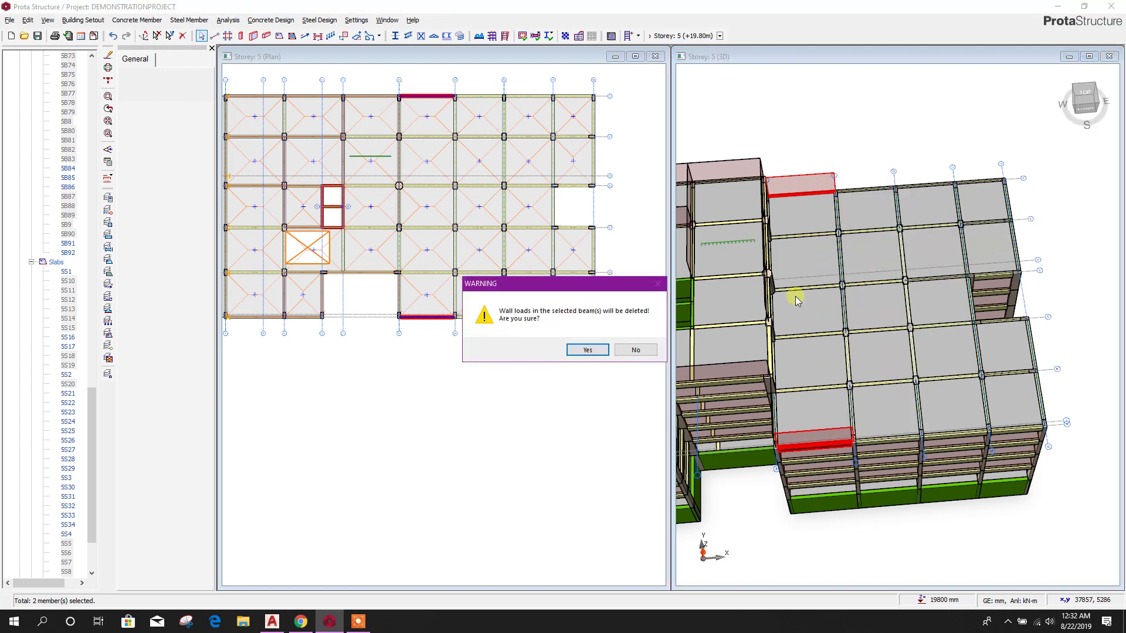
{"action": "left_click", "coordinate": [597, 354]}
{"action": "scroll", "coordinate": [903, 295], "scroll_direction": "down", "scroll_amount": 1}
{"action": "left_click", "coordinate": [1028, 346]}
{"action": "middle_click_drag", "start_coordinate": [1028, 347], "coordinate": [985, 368]}
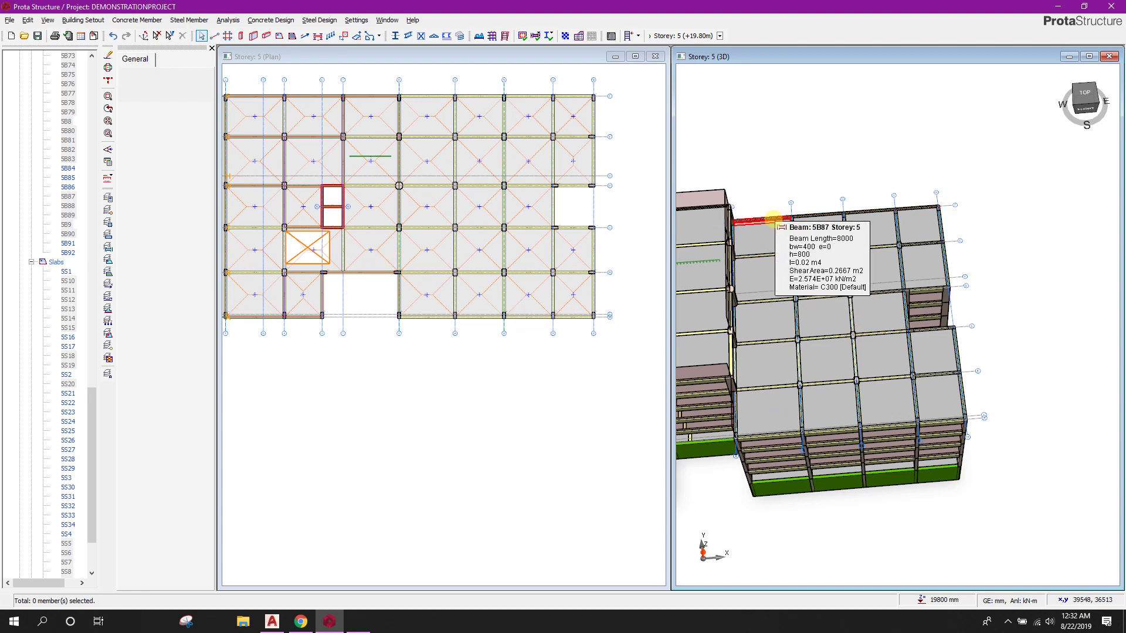
- Edit the wall load on the north edge beam between axes 8 and 9: unit weight 3.2 kN/m2, height 1 m, thickness 0.2 m
{"action": "right_click", "coordinate": [776, 220]}
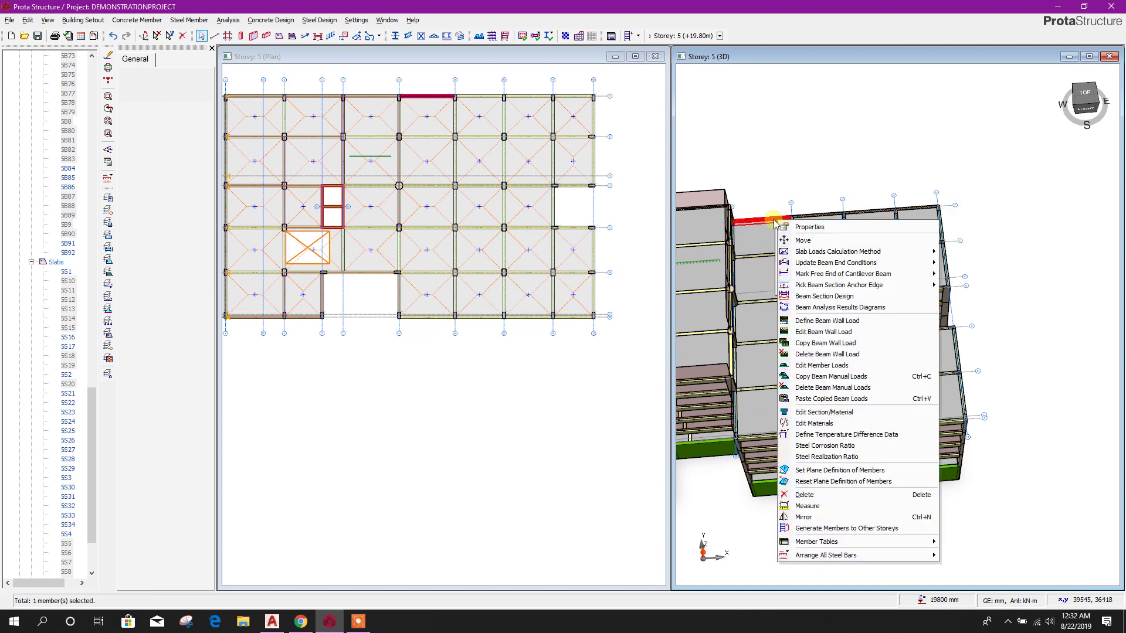
{"action": "left_click", "coordinate": [824, 332]}
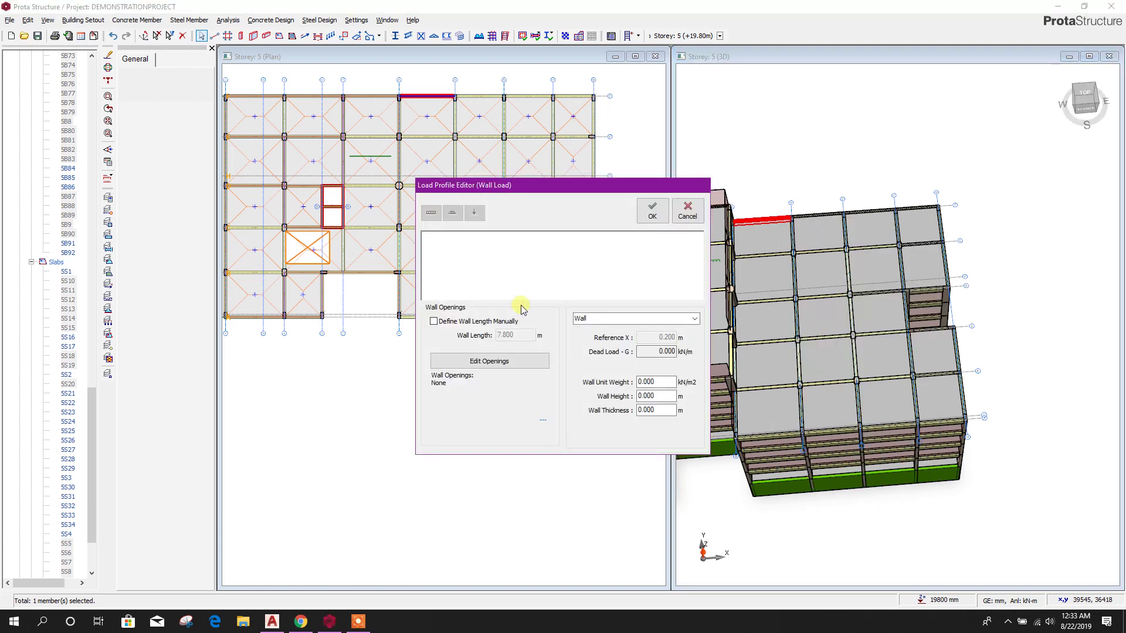
{"action": "left_click", "coordinate": [661, 382]}
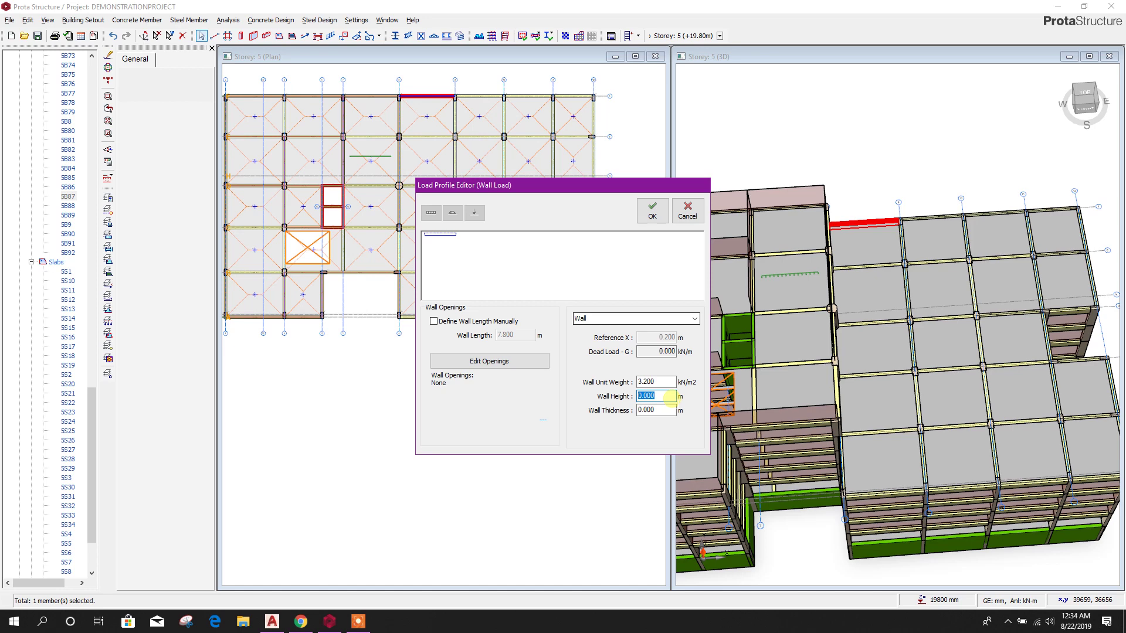
{"action": "key", "text": "Tab"}
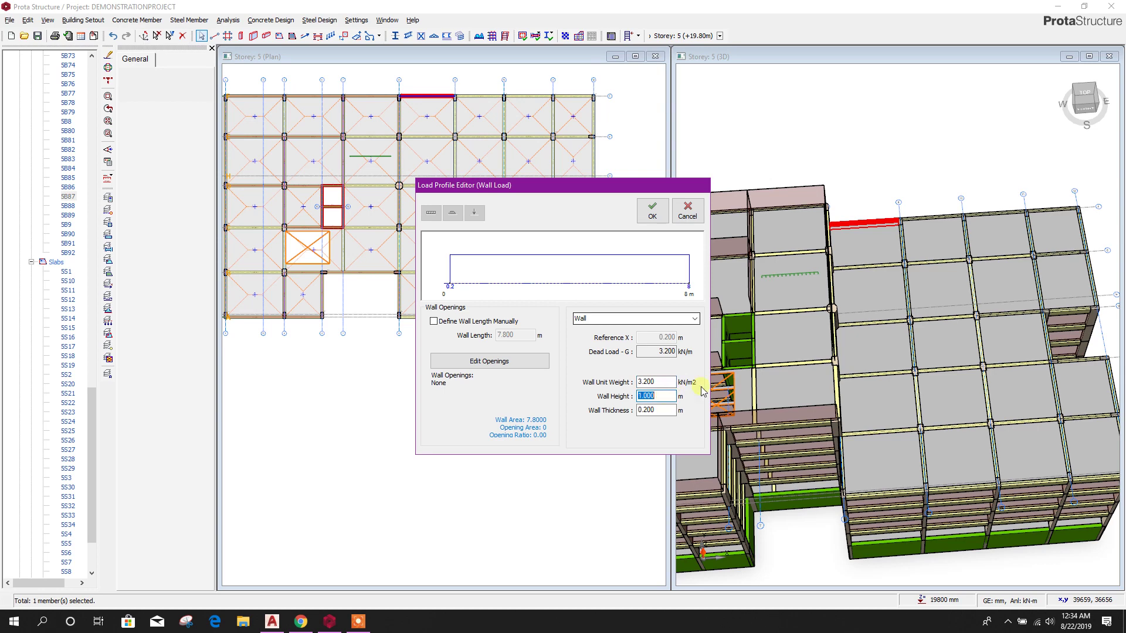
{"action": "left_click", "coordinate": [653, 211]}
- Copy the wall load from the north edge beam between axes 8 and 9
{"action": "scroll", "coordinate": [880, 299], "scroll_direction": "up", "scroll_amount": 3}
{"action": "right_click", "coordinate": [812, 260]}
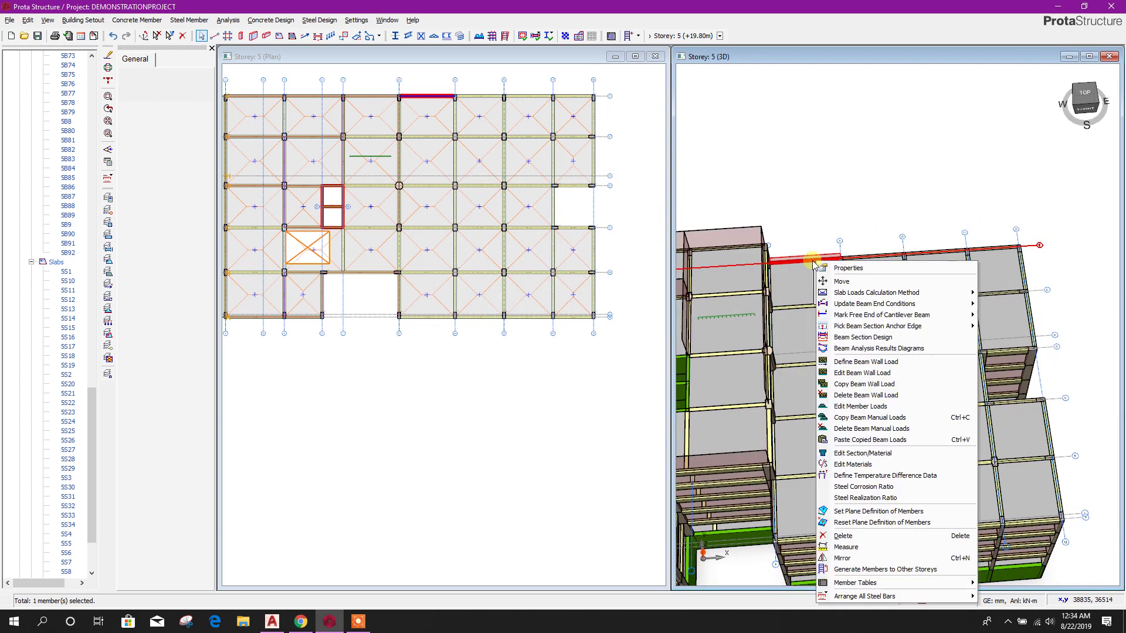
{"action": "left_click", "coordinate": [851, 382]}
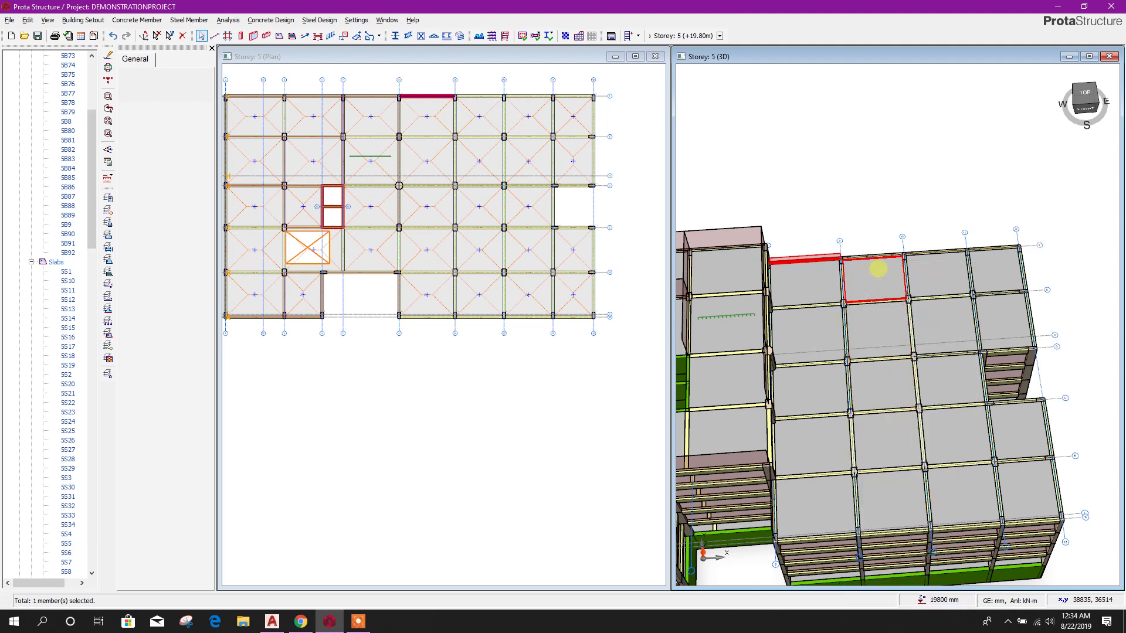
- Paste the copied wall load onto Storey 5's remaining outer edge beams from axis 8 to 12, including the east recess and the axis 8 beam between A and B
{"action": "scroll", "coordinate": [844, 255], "scroll_direction": "down", "scroll_amount": 1}
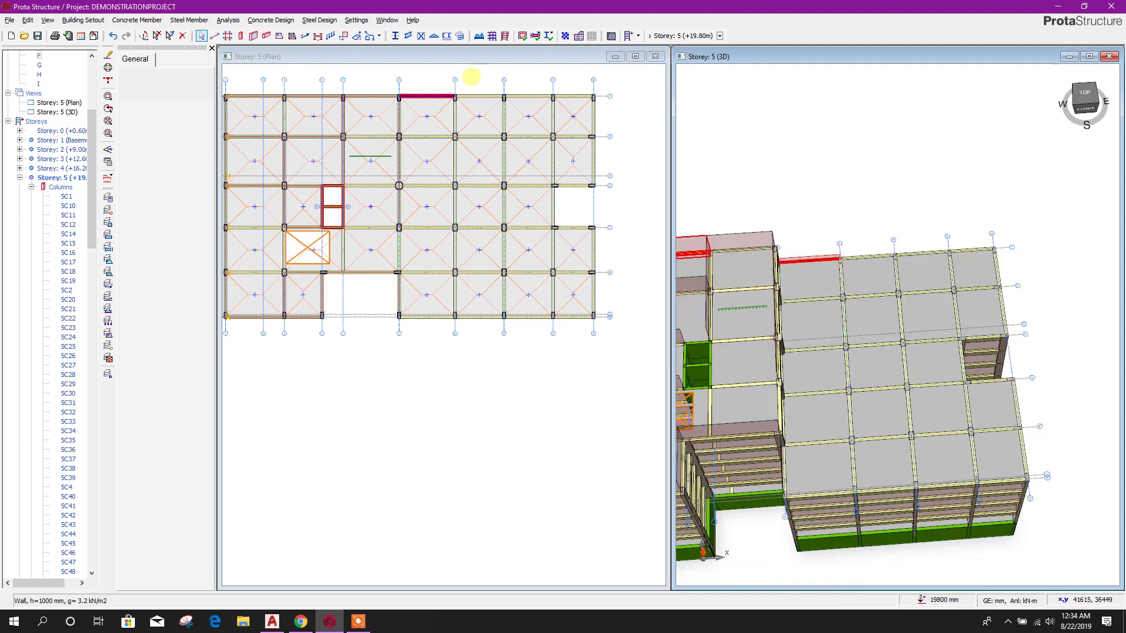
{"action": "left_click", "coordinate": [484, 95]}
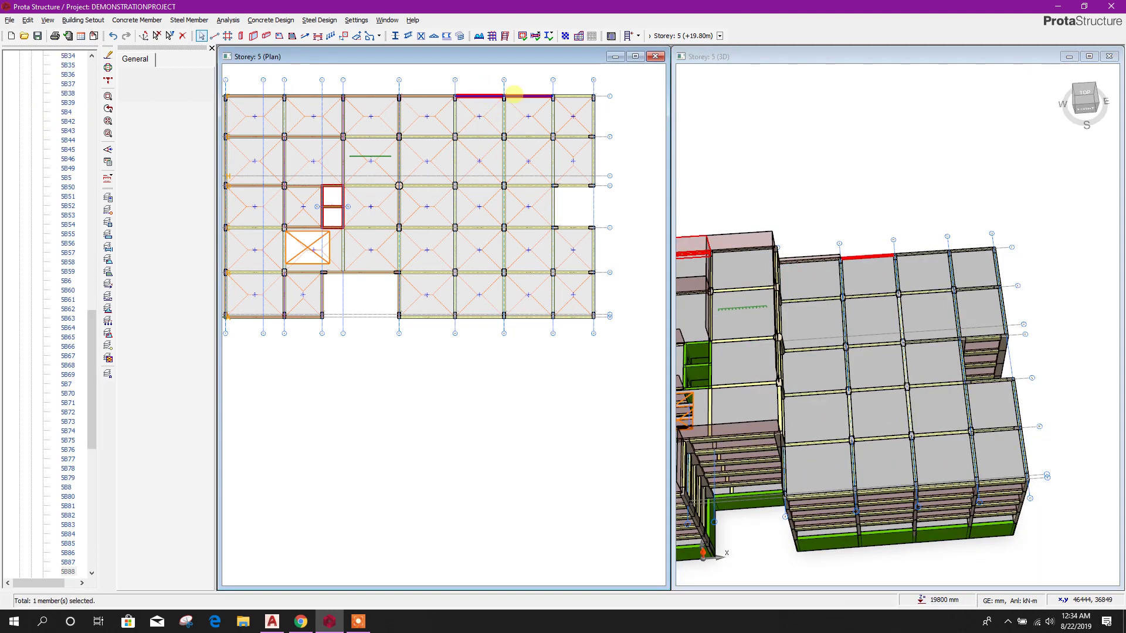
{"action": "left_click", "coordinate": [583, 184]}
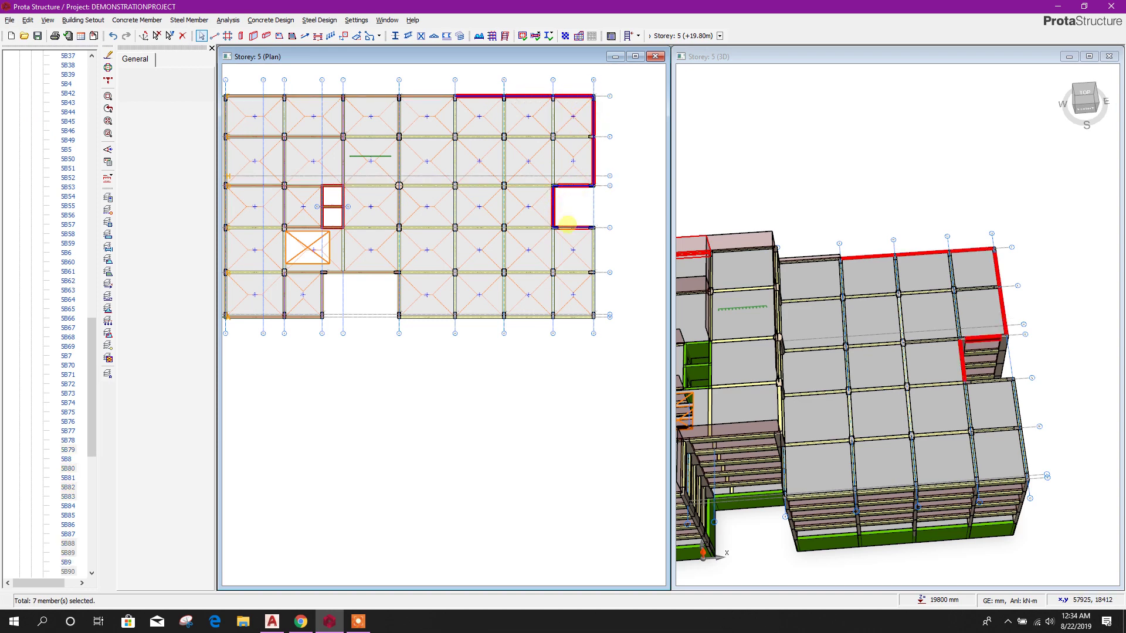
{"action": "left_click", "coordinate": [585, 317]}
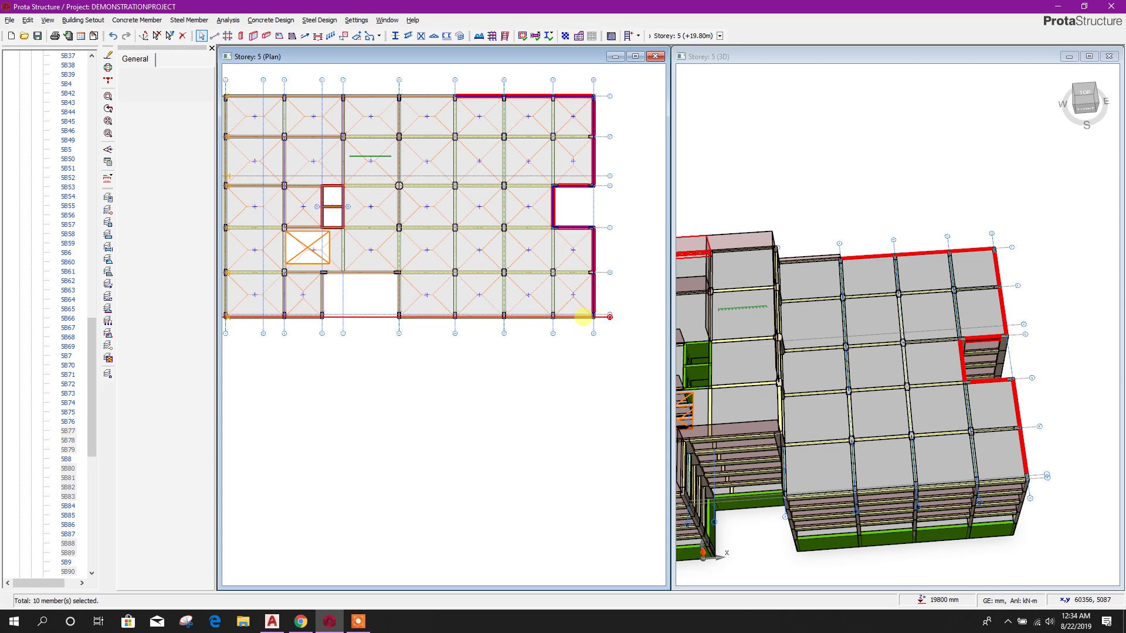
{"action": "scroll", "coordinate": [576, 328], "scroll_direction": "up", "scroll_amount": 3}
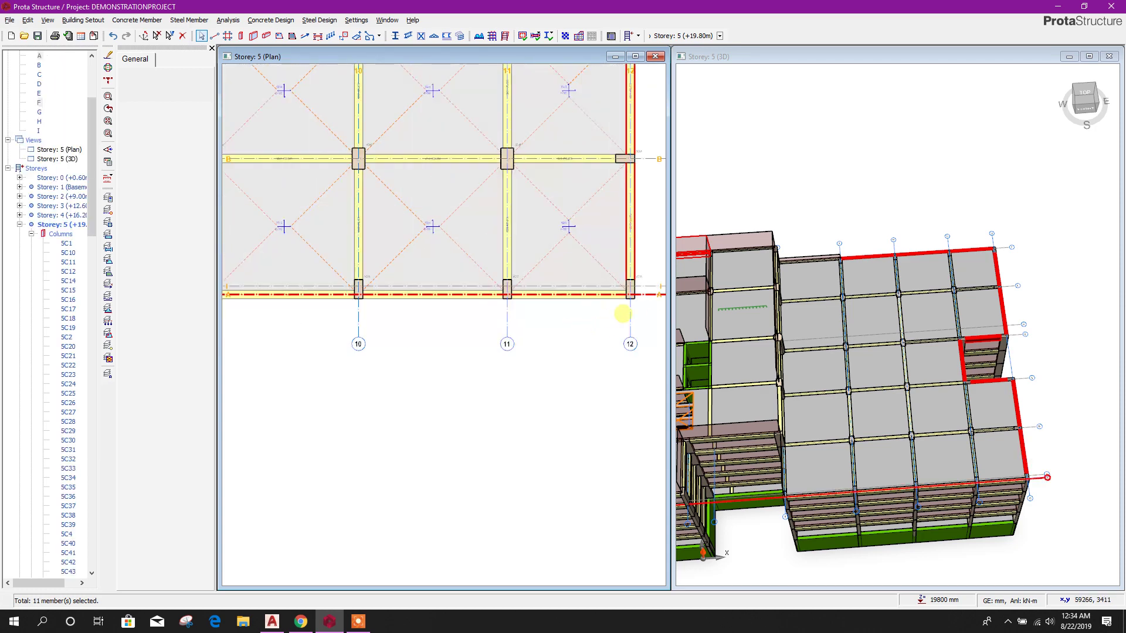
{"action": "left_click", "coordinate": [644, 298], "text": "ctrl"}
{"action": "left_click", "coordinate": [590, 300], "text": "ctrl"}
{"action": "middle_click_drag", "start_coordinate": [496, 324], "coordinate": [629, 324]}
{"action": "left_click", "coordinate": [479, 300]}
{"action": "key", "text": "Left"}
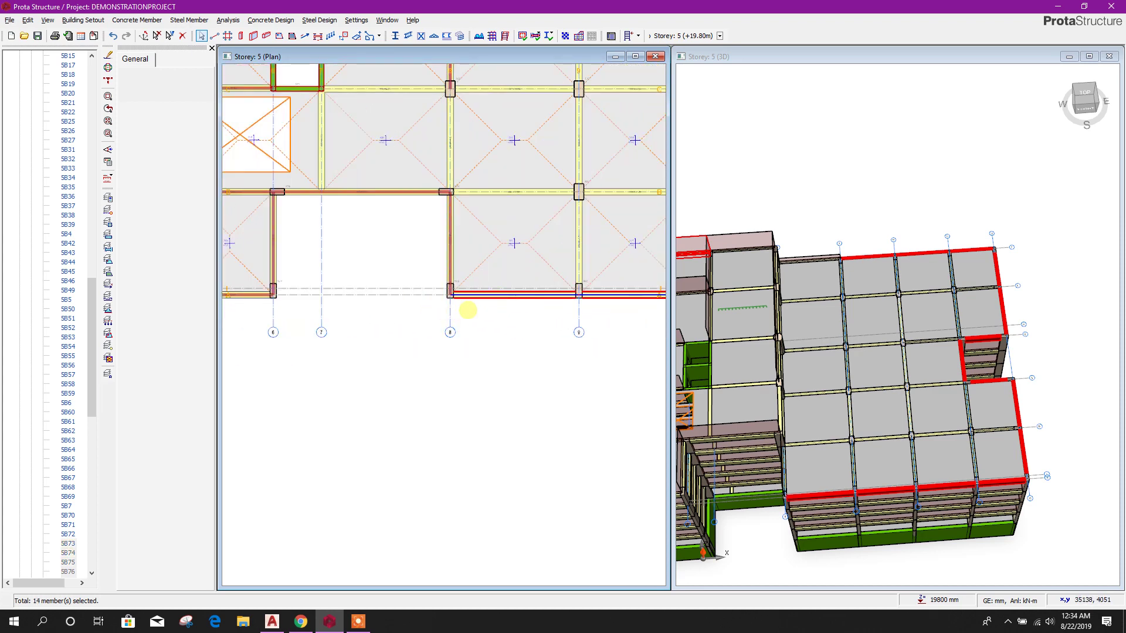
{"action": "scroll", "coordinate": [467, 310], "scroll_direction": "down", "scroll_amount": 4}
{"action": "scroll", "coordinate": [481, 334], "scroll_direction": "up", "scroll_amount": 2}
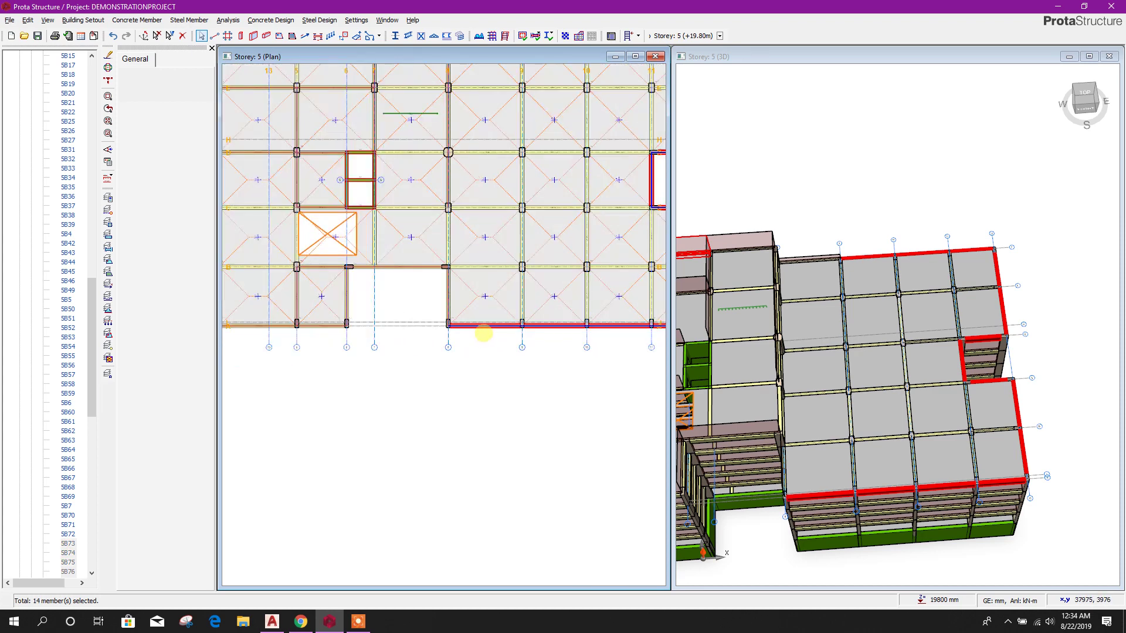
{"action": "scroll", "coordinate": [478, 326], "scroll_direction": "up", "scroll_amount": 1}
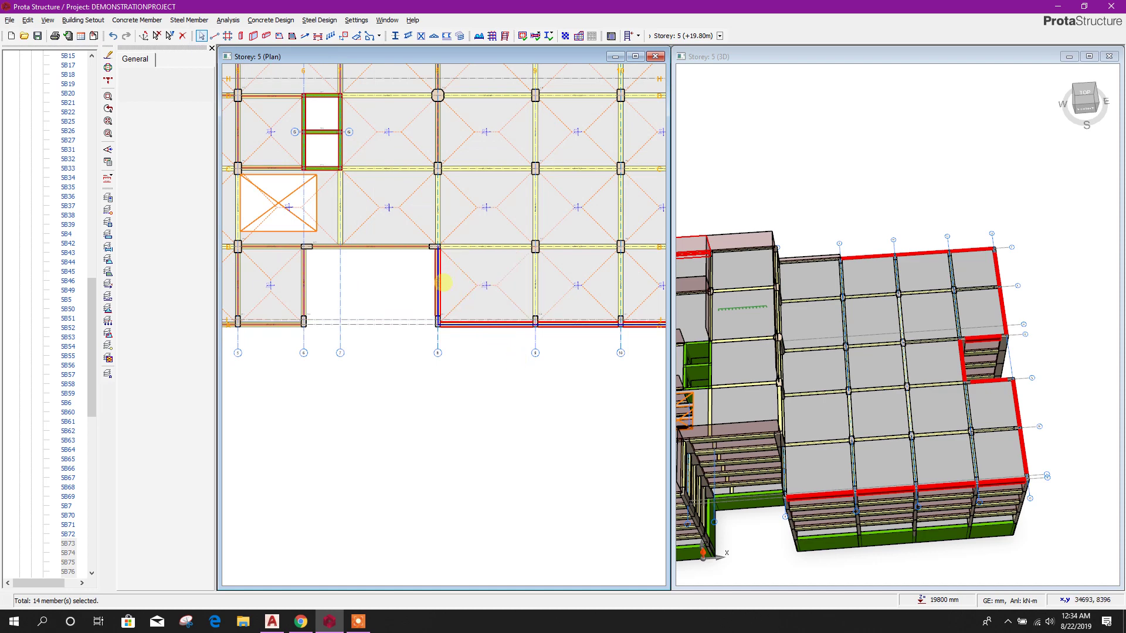
{"action": "mouse_move", "coordinate": [439, 282]}
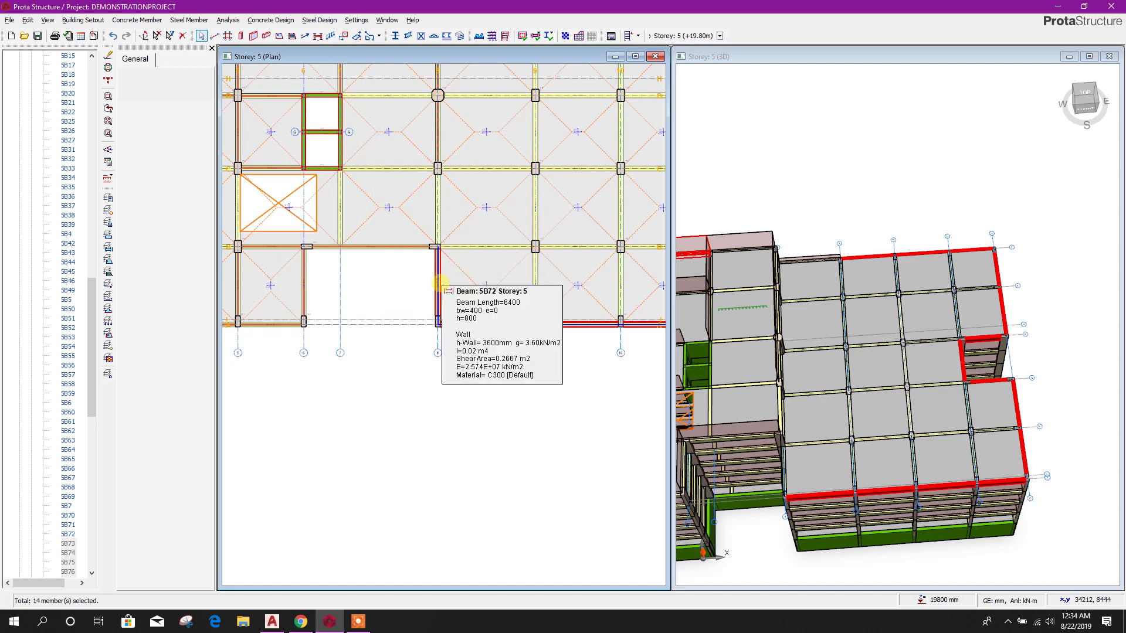
{"action": "scroll", "coordinate": [447, 333], "scroll_direction": "down", "scroll_amount": 2}
{"action": "scroll", "coordinate": [444, 306], "scroll_direction": "up", "scroll_amount": 1}
{"action": "scroll", "coordinate": [444, 306], "scroll_direction": "down", "scroll_amount": 2}
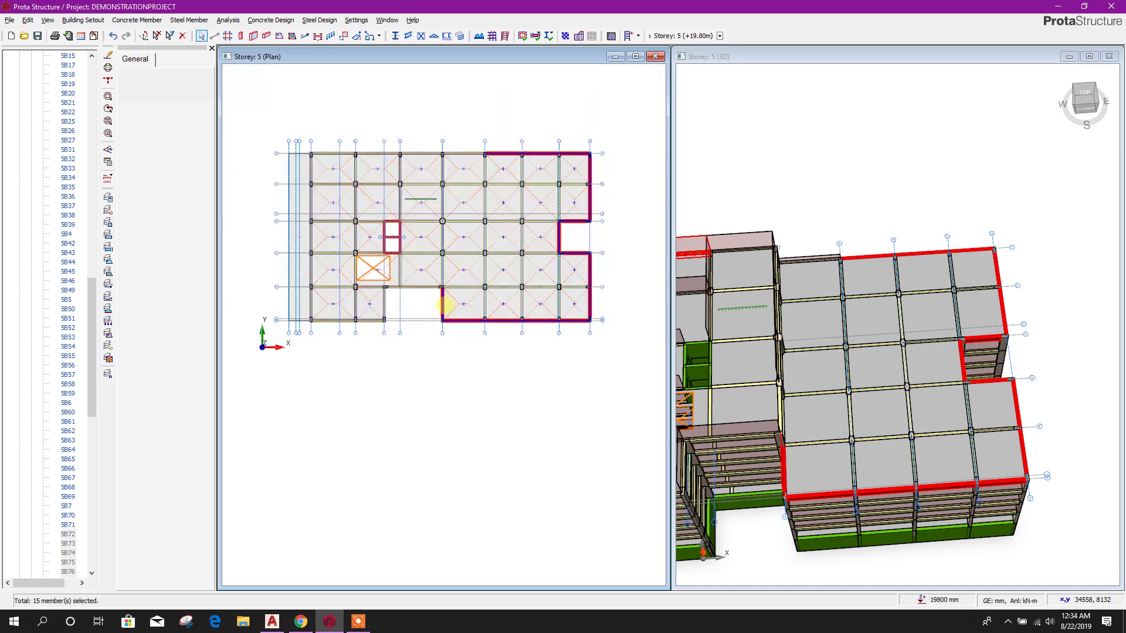
{"action": "scroll", "coordinate": [442, 317], "scroll_direction": "up", "scroll_amount": 3}
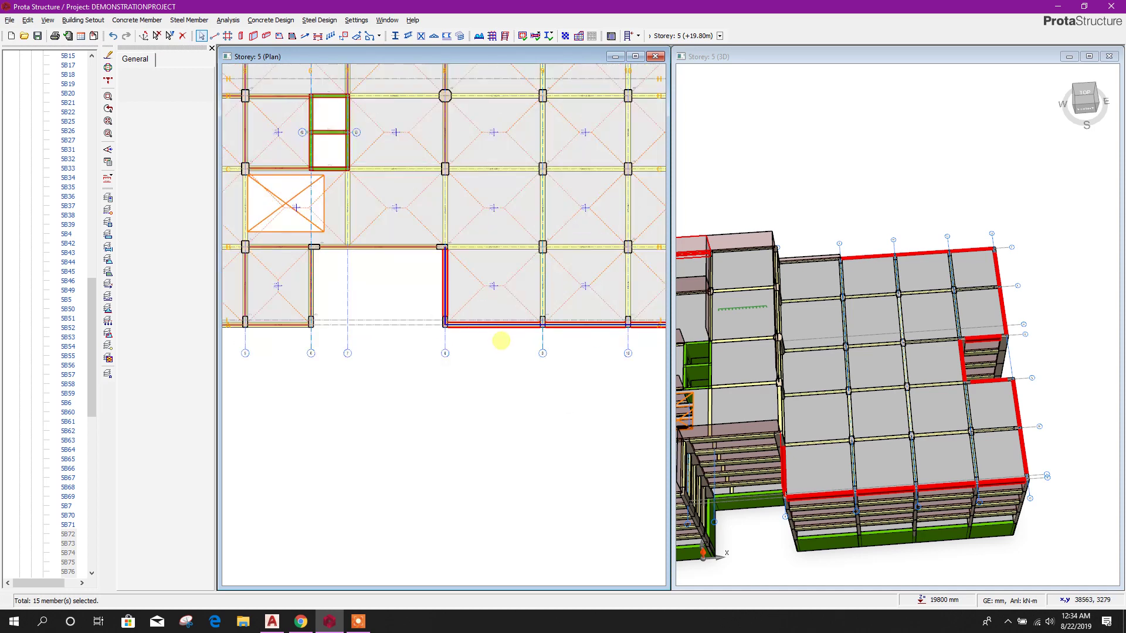
{"action": "right_click", "coordinate": [502, 329]}
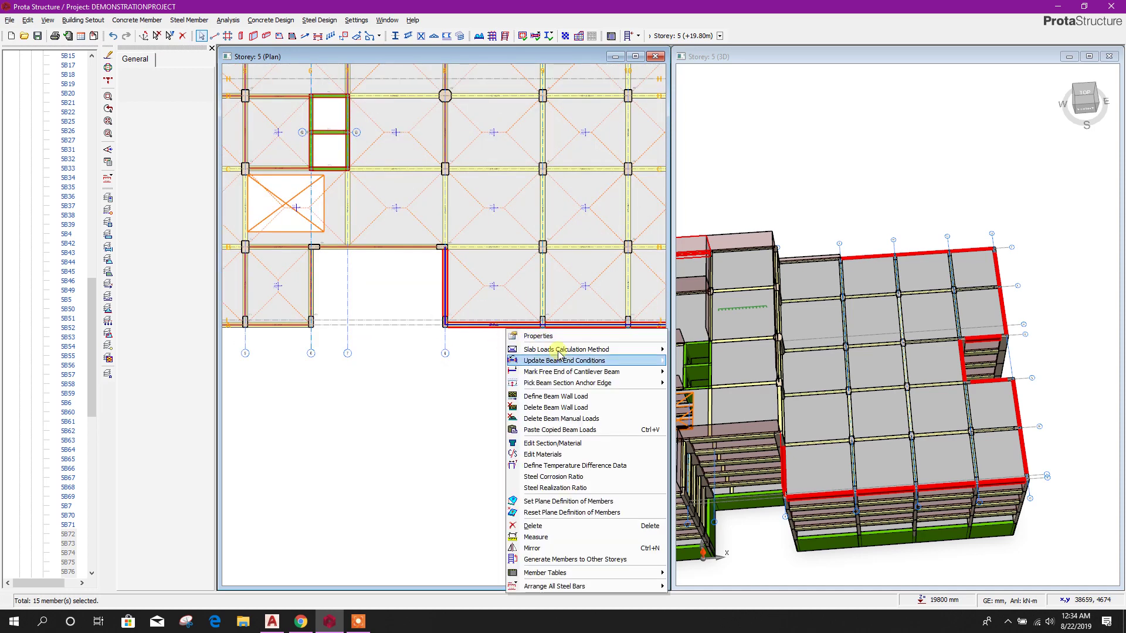
{"action": "left_click", "coordinate": [550, 431]}
{"action": "left_click", "coordinate": [604, 350]}
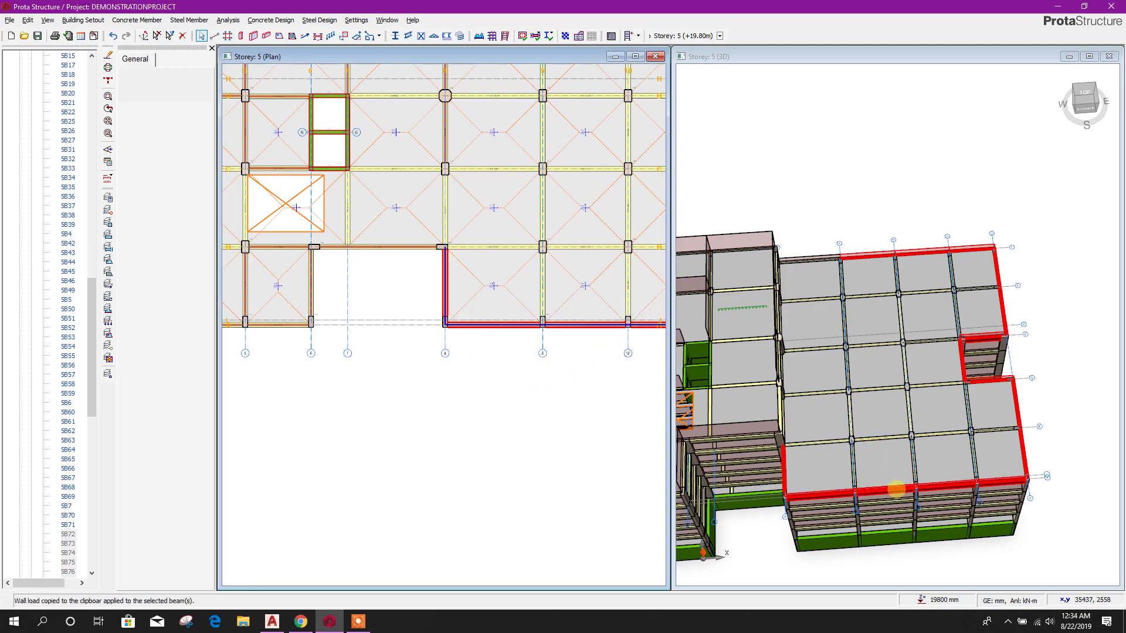
- Check the parapet wall loads in 3D and view the properties of the Storey 6 beam on axis 8 between axes B and C
{"action": "left_click", "coordinate": [896, 490]}
{"action": "left_click_drag", "start_coordinate": [937, 502], "coordinate": [916, 442]}
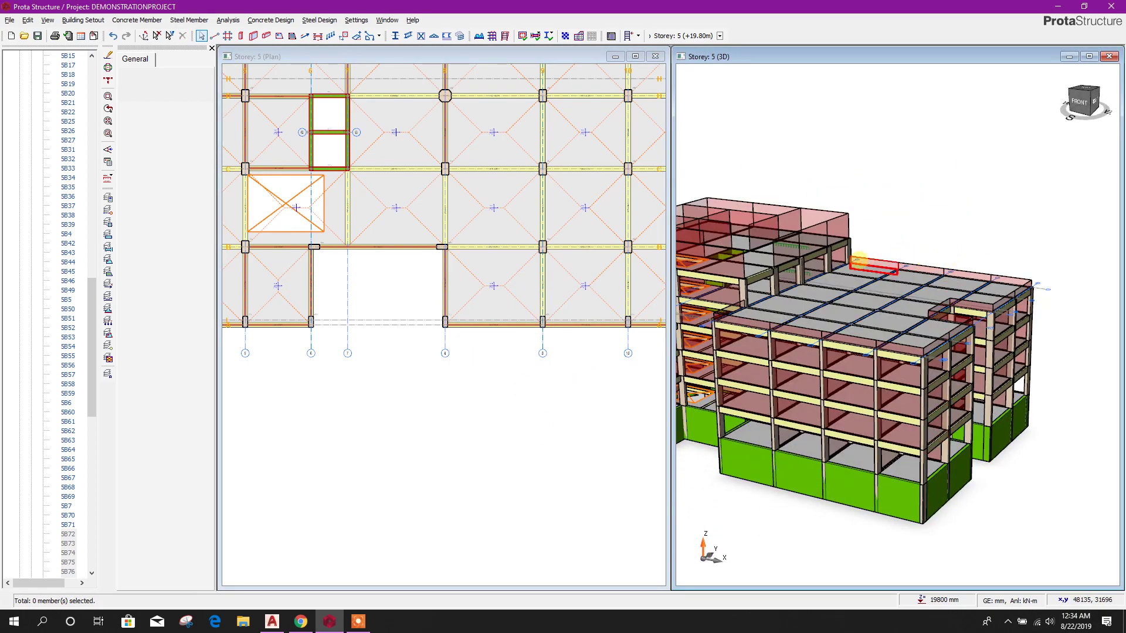
{"action": "left_click_drag", "start_coordinate": [857, 257], "coordinate": [893, 289]}
{"action": "scroll", "coordinate": [867, 290], "scroll_direction": "up", "scroll_amount": 5}
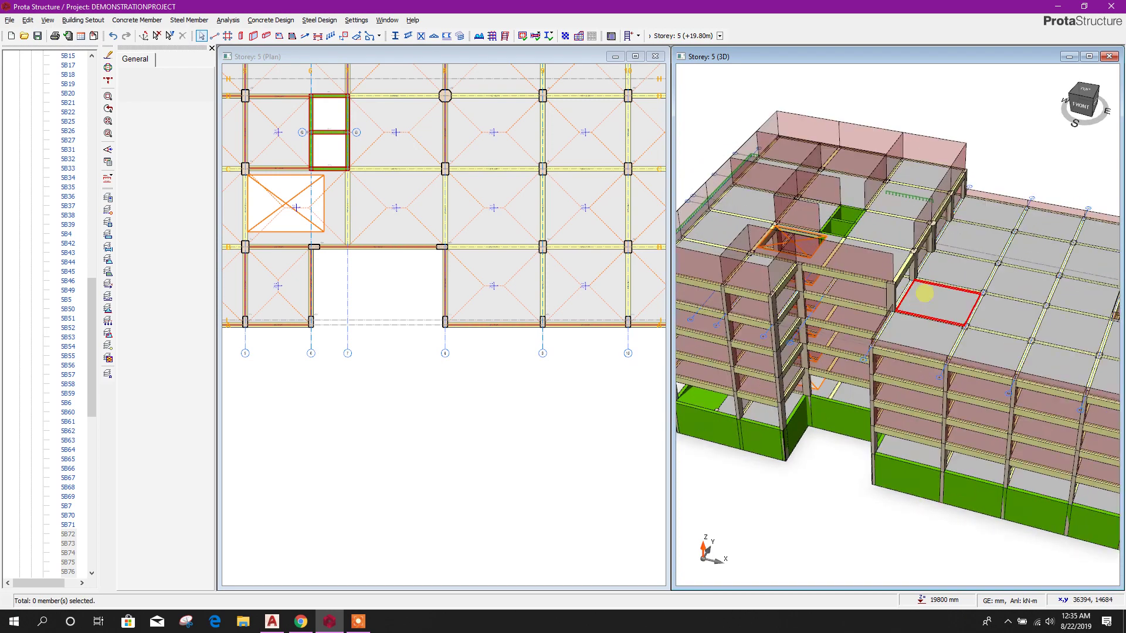
{"action": "right_click", "coordinate": [896, 253]}
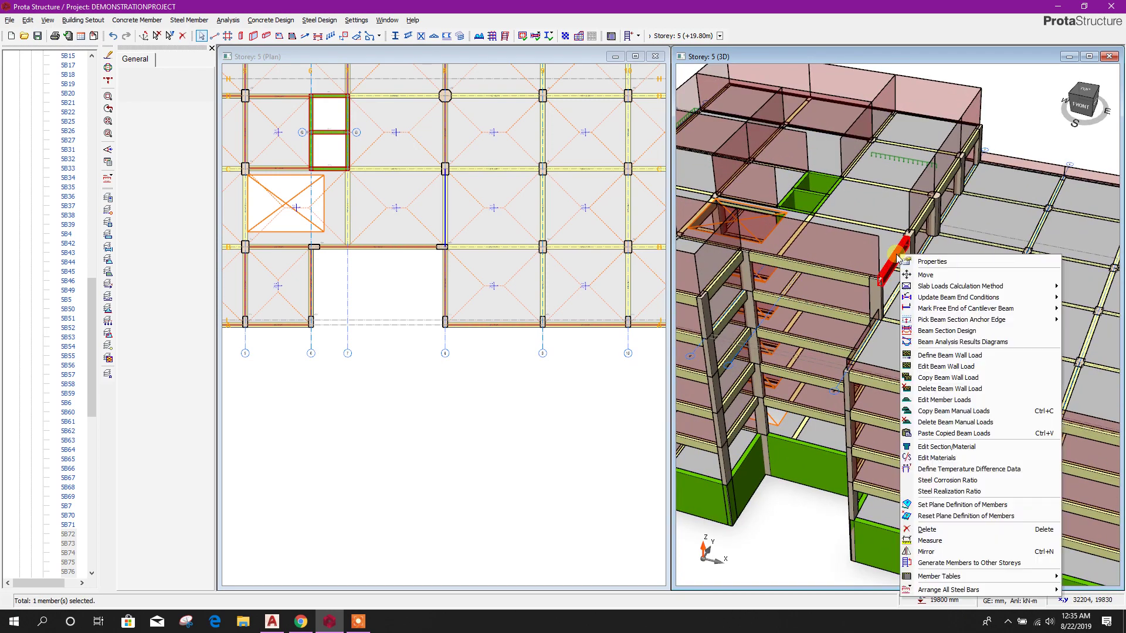
{"action": "left_click", "coordinate": [935, 264]}
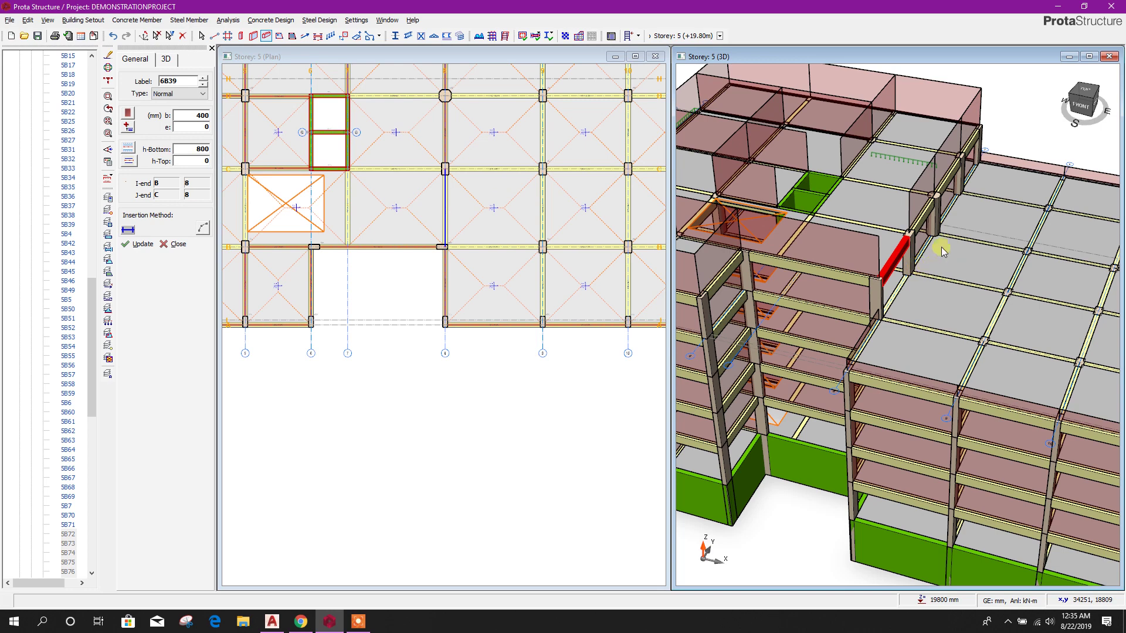
{"action": "key", "text": "Escape"}
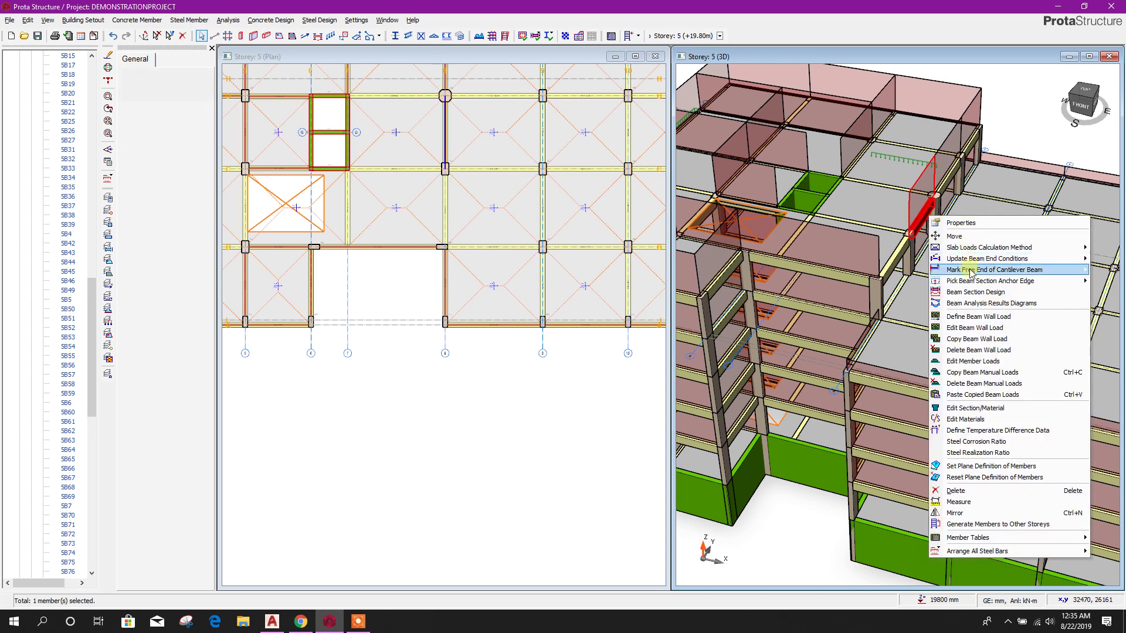
- Copy the wall load from the adjacent Storey 6 beam on axis 8 onto the beam between axes B and C and check it in 3D
{"action": "left_click", "coordinate": [974, 339]}
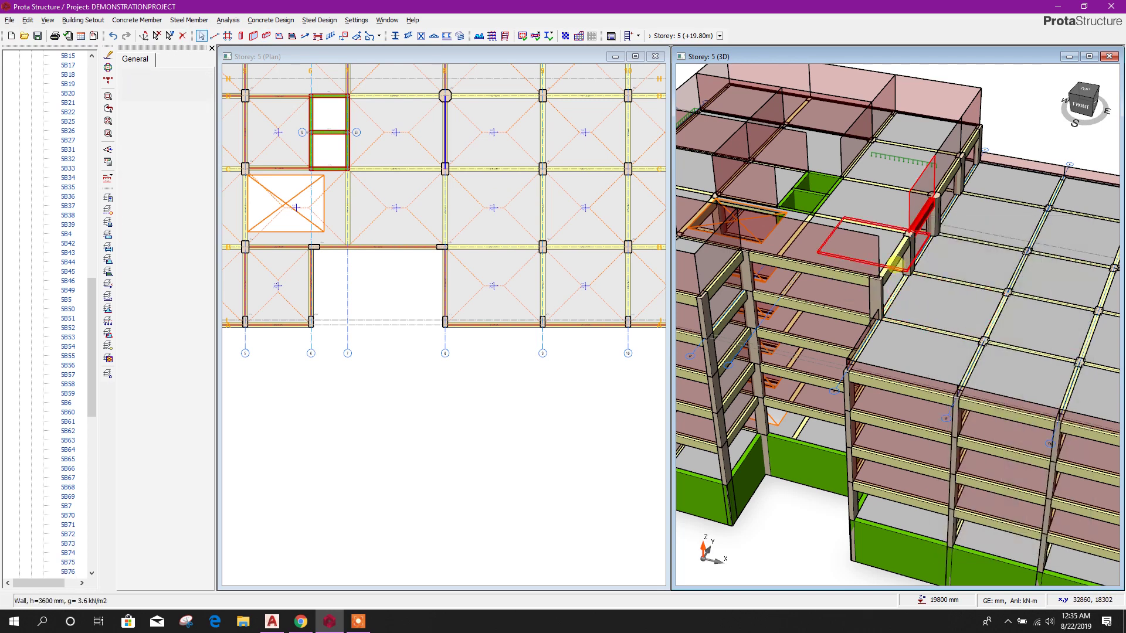
{"action": "right_click", "coordinate": [895, 262]}
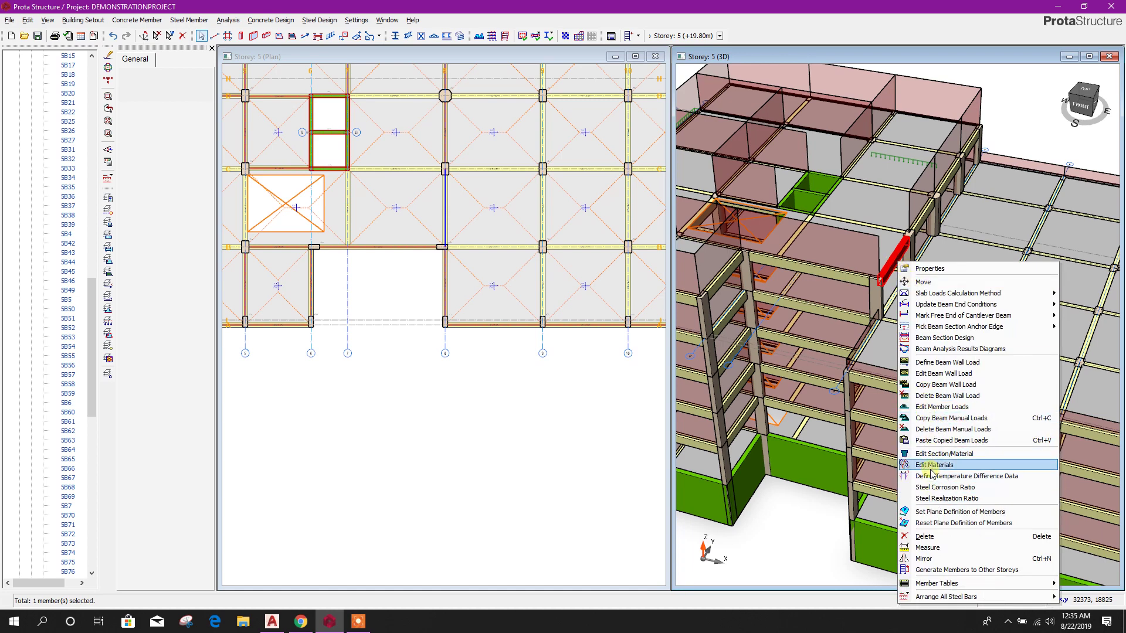
{"action": "left_click", "coordinate": [944, 440]}
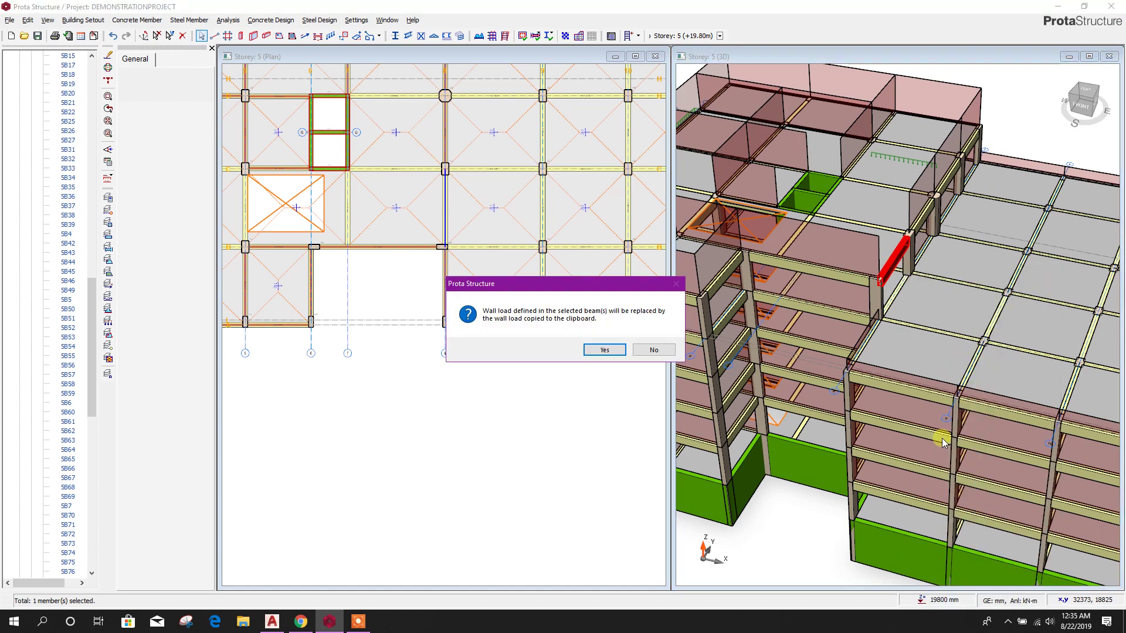
{"action": "left_click", "coordinate": [620, 352]}
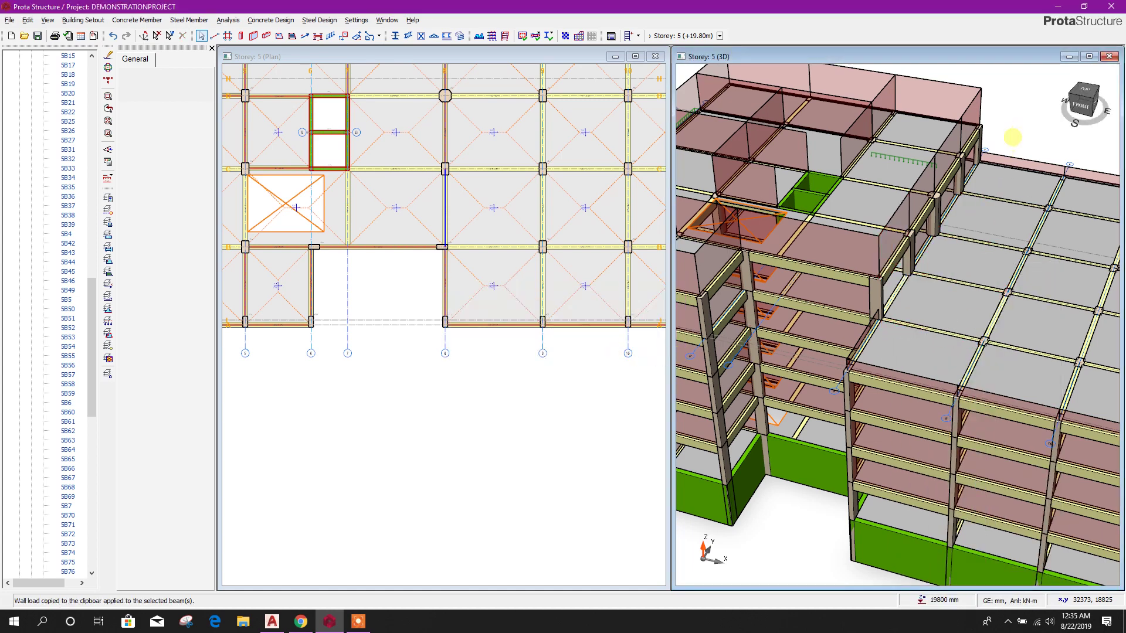
{"action": "scroll", "coordinate": [883, 268], "scroll_direction": "down", "scroll_amount": 6}
{"action": "left_click_drag", "start_coordinate": [868, 398], "coordinate": [923, 372]}
{"action": "scroll", "coordinate": [854, 222], "scroll_direction": "up", "scroll_amount": 3}
{"action": "middle_click_drag", "start_coordinate": [953, 345], "coordinate": [893, 279]}
{"action": "left_click_drag", "start_coordinate": [893, 276], "coordinate": [955, 371]}
{"action": "scroll", "coordinate": [955, 372], "scroll_direction": "up", "scroll_amount": 3}
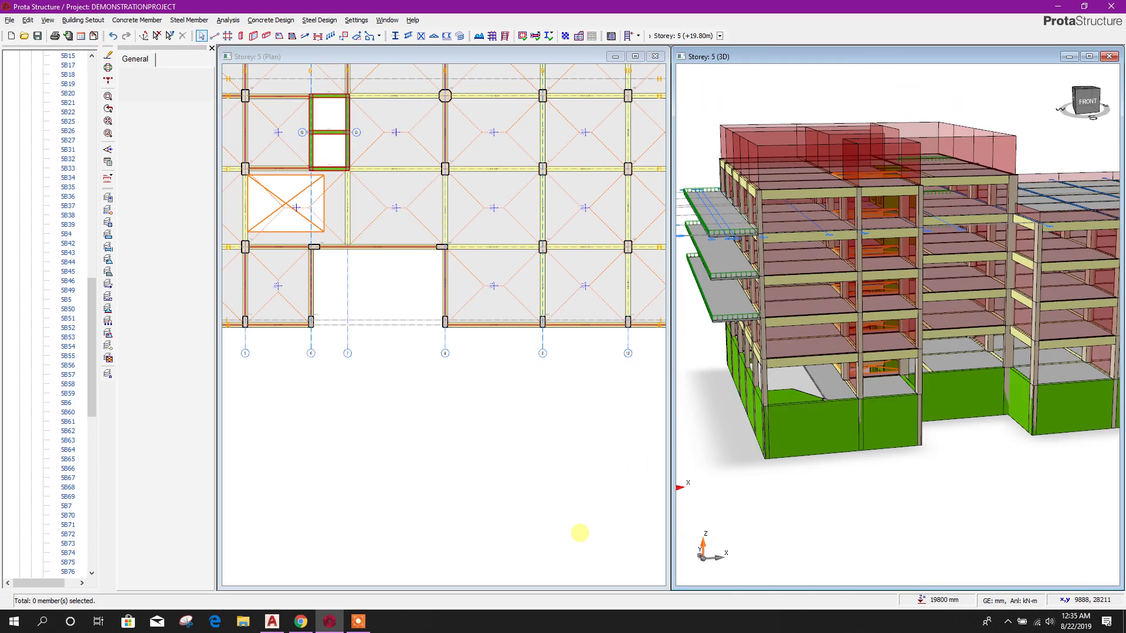
- Switch to the AutoCAD drawing PROTA.dwg and examine the upper tower levels from LEVEL-05 to LEVEL-15 in section CORTE A-A
{"action": "left_click", "coordinate": [271, 621]}
{"action": "scroll", "coordinate": [553, 328], "scroll_direction": "down", "scroll_amount": 5}
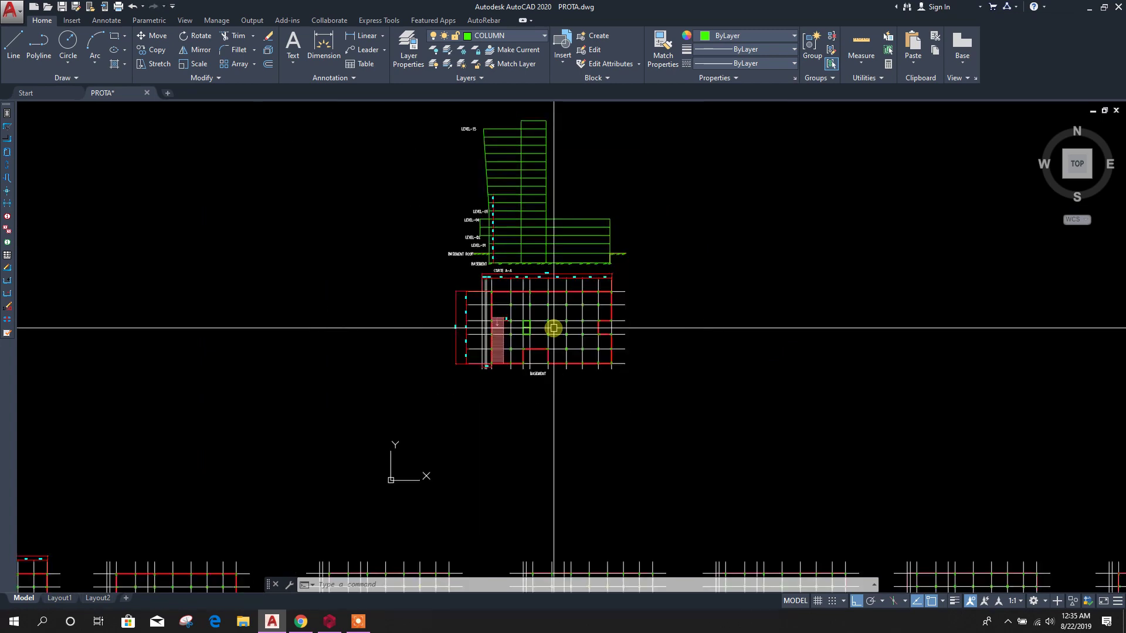
{"action": "scroll", "coordinate": [550, 256], "scroll_direction": "up", "scroll_amount": 5}
{"action": "left_click", "coordinate": [557, 254]}
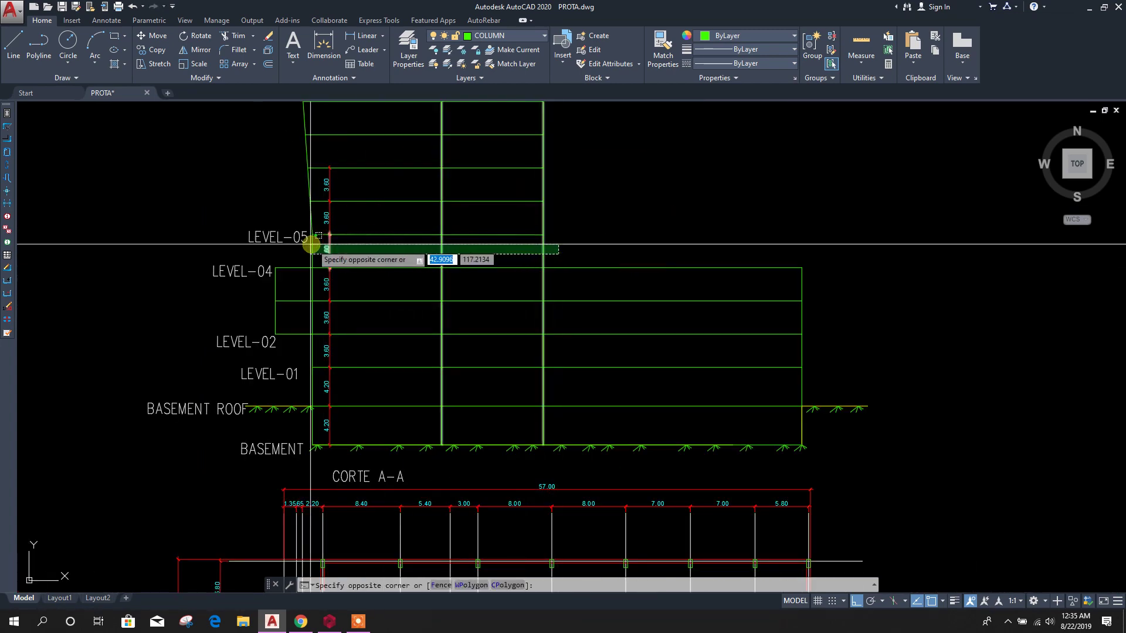
{"action": "key", "text": "Escape"}
{"action": "scroll", "coordinate": [578, 305], "scroll_direction": "up", "scroll_amount": 3}
{"action": "scroll", "coordinate": [543, 312], "scroll_direction": "down", "scroll_amount": 4}
{"action": "mouse_move", "coordinate": [516, 317]}
{"action": "middle_mouse_down"}
{"action": "mouse_move", "coordinate": [533, 350]}
{"action": "mouse_move", "coordinate": [500, 394]}
{"action": "middle_mouse_up"}
{"action": "scroll", "coordinate": [466, 243], "scroll_direction": "up", "scroll_amount": 2}
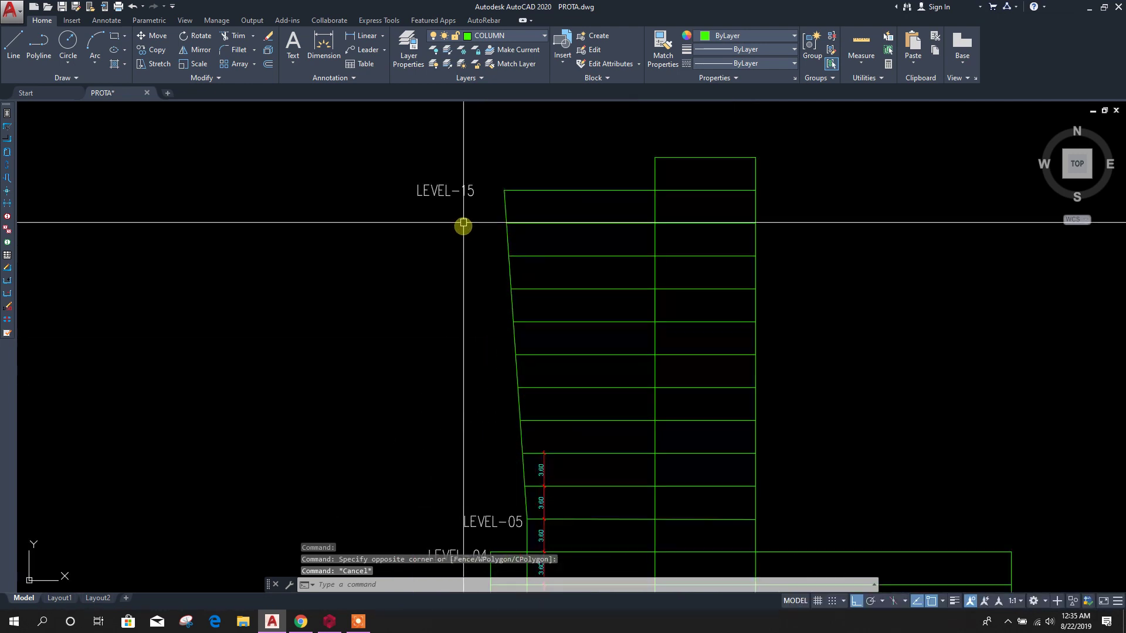
- Examine the tower's sloping edge between LEVEL-05 and LEVEL-15 and the storey levels down to BASEMENT in section CORTE A-A
{"action": "scroll", "coordinate": [463, 224], "scroll_direction": "down", "scroll_amount": 2}
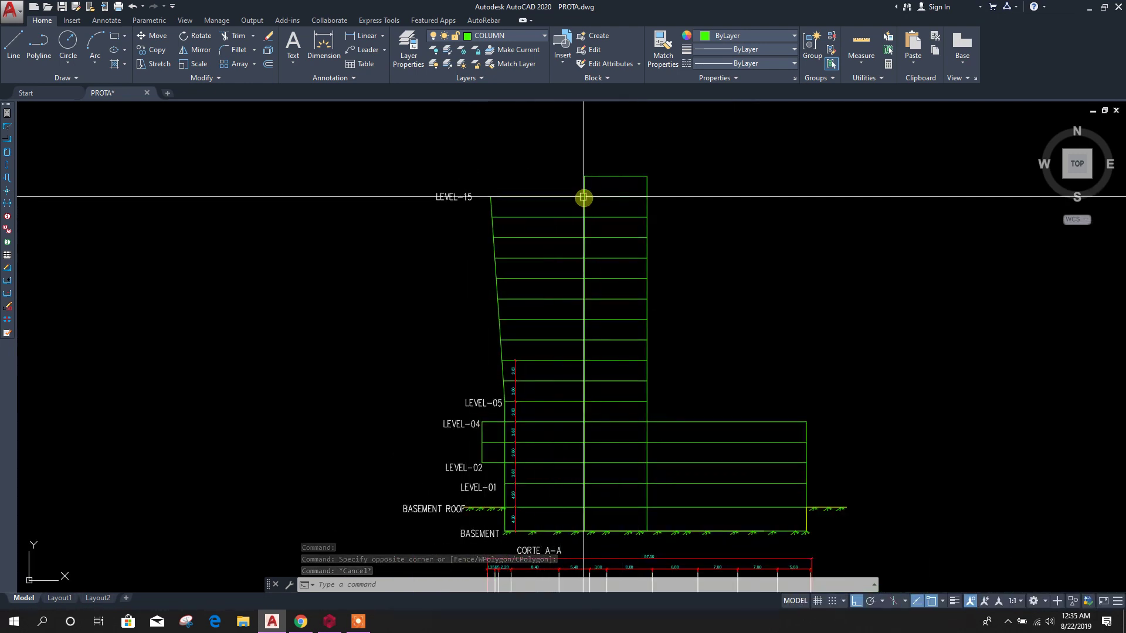
{"action": "scroll", "coordinate": [570, 241], "scroll_direction": "up", "scroll_amount": 2}
{"action": "middle_click_drag", "start_coordinate": [521, 382], "coordinate": [540, 274]}
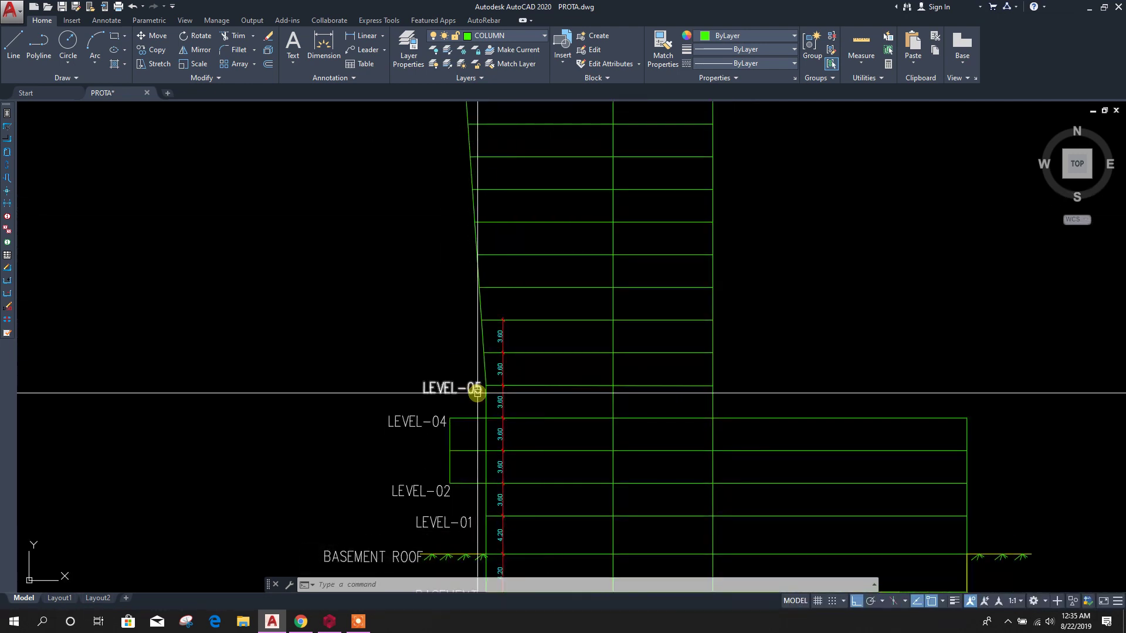
{"action": "middle_click_drag", "start_coordinate": [463, 210], "coordinate": [460, 378]}
{"action": "scroll", "coordinate": [448, 221], "scroll_direction": "down", "scroll_amount": 2}
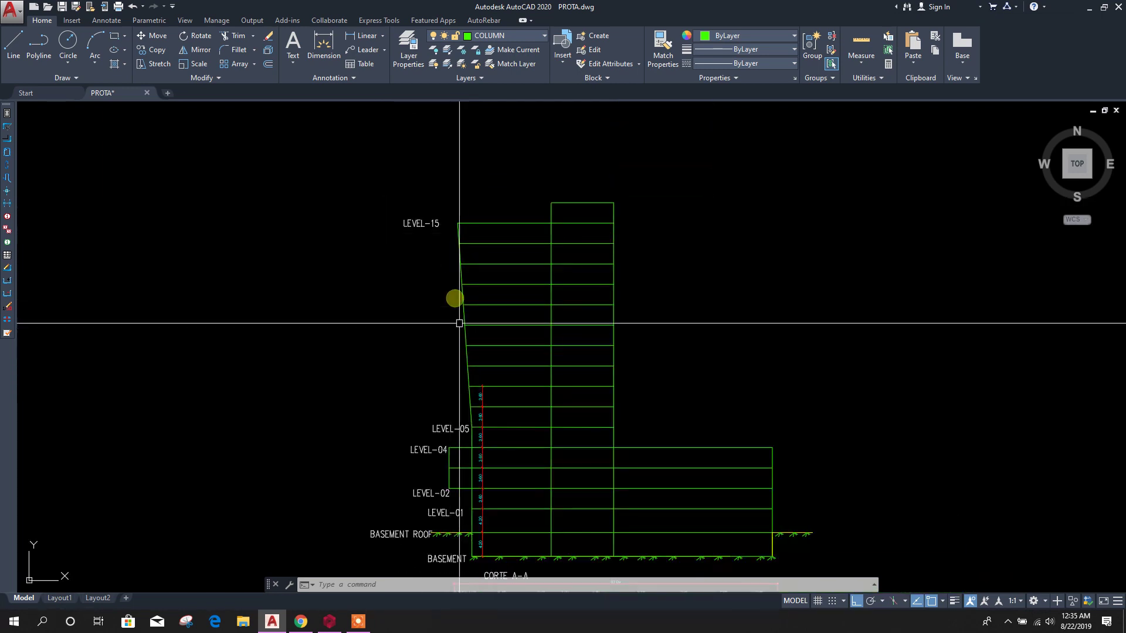
{"action": "middle_click_drag", "start_coordinate": [531, 439], "coordinate": [500, 431]}
{"action": "scroll", "coordinate": [481, 393], "scroll_direction": "up", "scroll_amount": 2}
{"action": "scroll", "coordinate": [490, 405], "scroll_direction": "up", "scroll_amount": 2}
{"action": "scroll", "coordinate": [488, 416], "scroll_direction": "down", "scroll_amount": 2}
{"action": "scroll", "coordinate": [462, 415], "scroll_direction": "up", "scroll_amount": 2}
{"action": "middle_click_drag", "start_coordinate": [428, 437], "coordinate": [423, 476]}
{"action": "scroll", "coordinate": [472, 442], "scroll_direction": "down", "scroll_amount": 2}
{"action": "middle_click_drag", "start_coordinate": [485, 431], "coordinate": [475, 496]}
{"action": "middle_click_drag", "start_coordinate": [493, 435], "coordinate": [495, 370]}
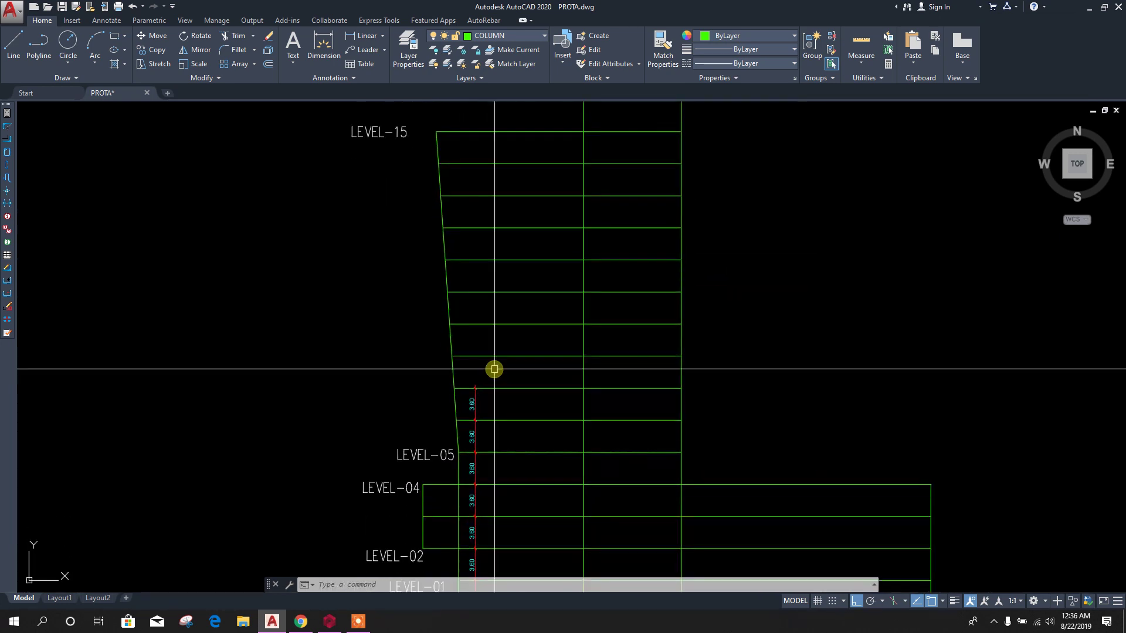
{"action": "middle_click_drag", "start_coordinate": [628, 436], "coordinate": [563, 407]}
{"action": "scroll", "coordinate": [563, 407], "scroll_direction": "down", "scroll_amount": 2}
{"action": "scroll", "coordinate": [581, 389], "scroll_direction": "up", "scroll_amount": 2}
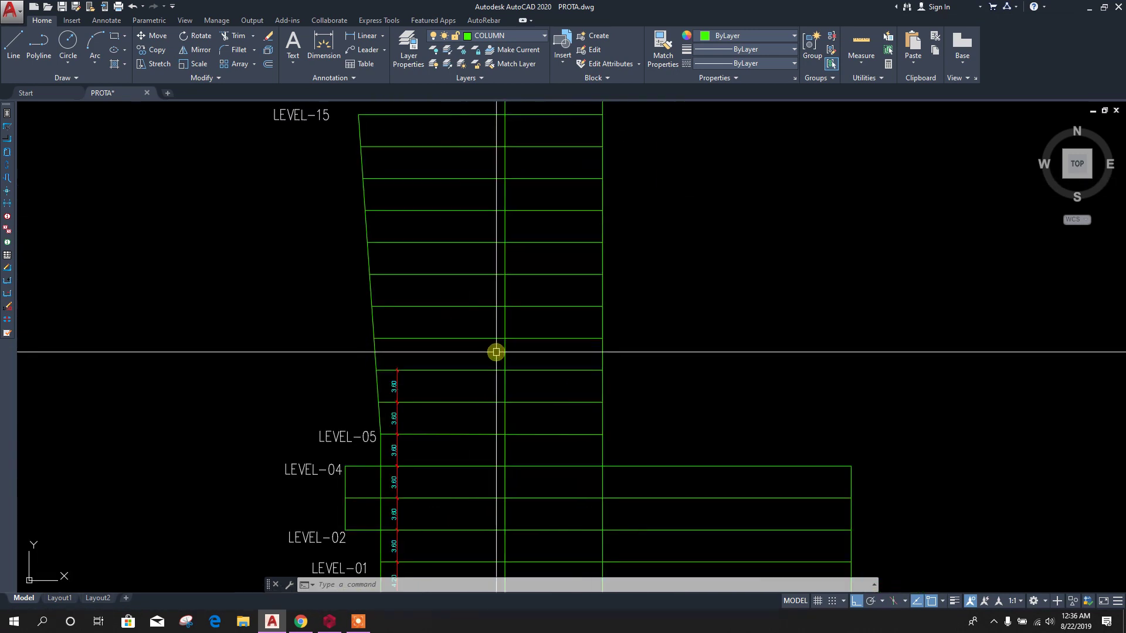
{"action": "scroll", "coordinate": [465, 427], "scroll_direction": "down", "scroll_amount": 2}
{"action": "scroll", "coordinate": [483, 465], "scroll_direction": "up", "scroll_amount": 2}
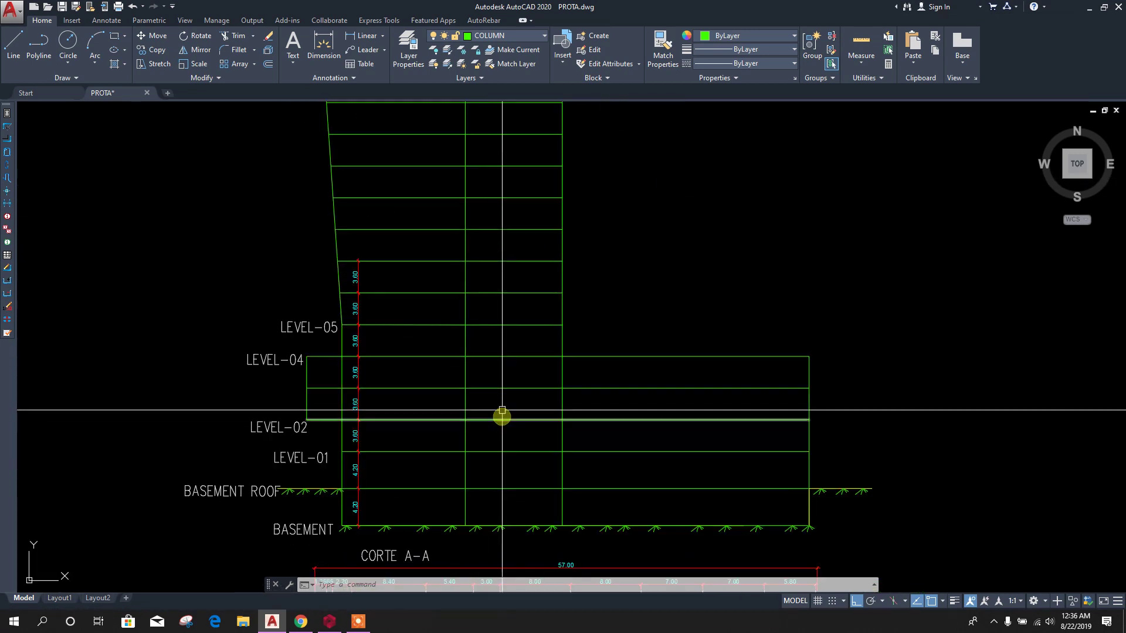